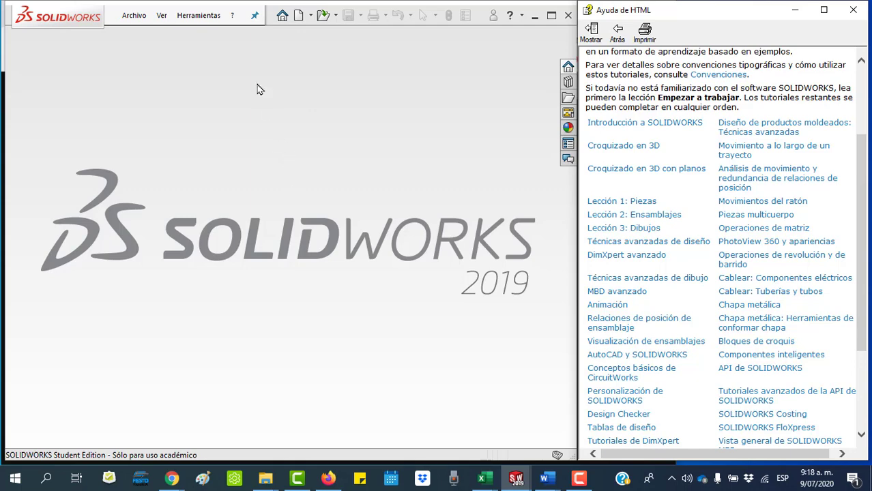
# Open the SOLIDWORKS tutorials list in the help window from the help menu
pyautogui.click(232, 16)
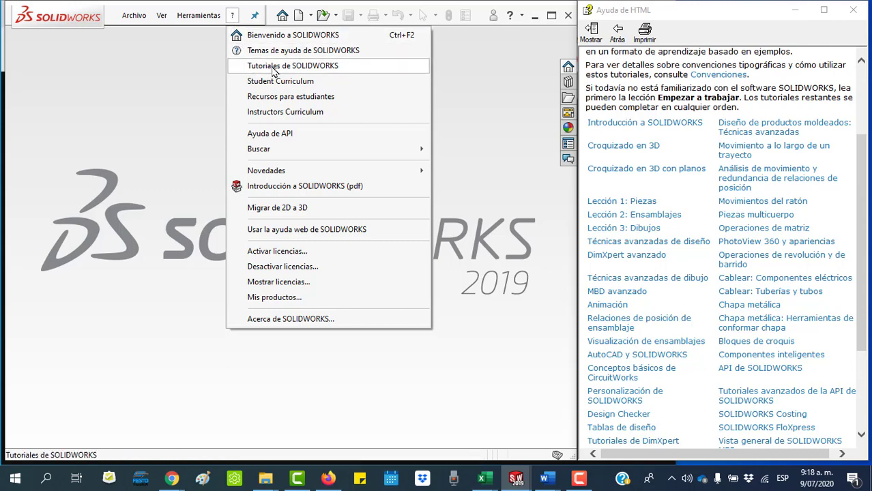
pyautogui.click(621, 67)
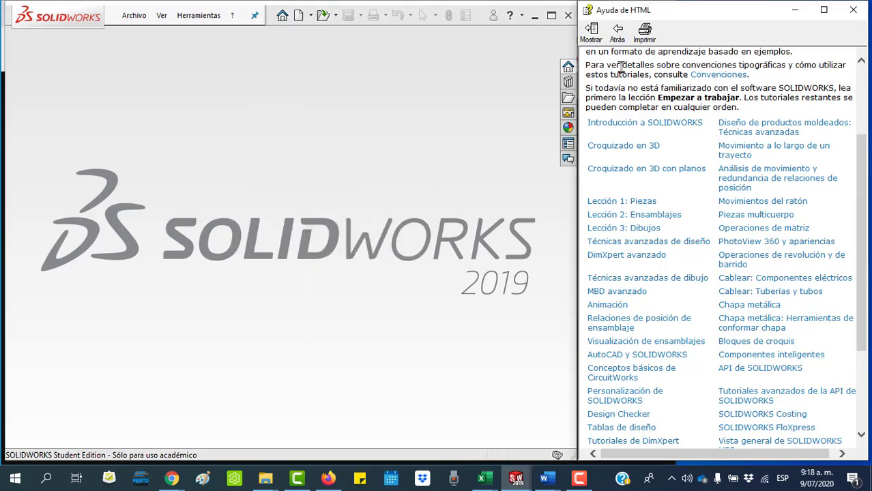
pyautogui.scroll(3, 621, 67)
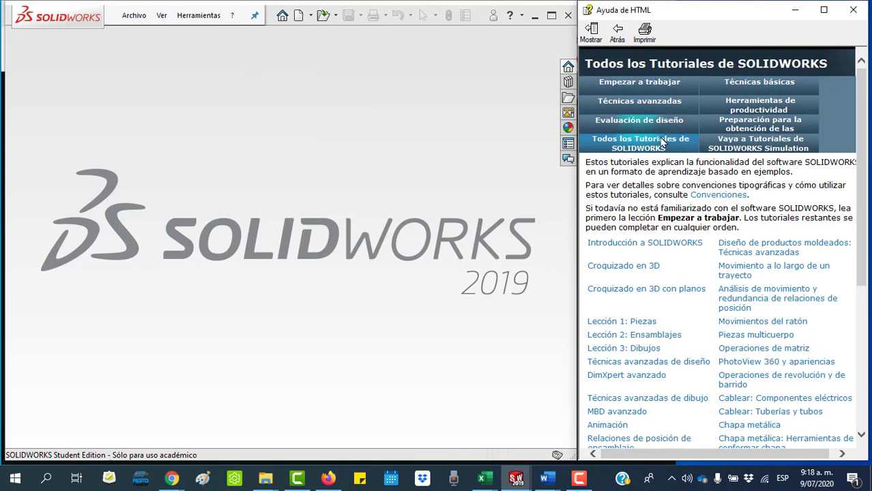
pyautogui.scroll(-2, 659, 208)
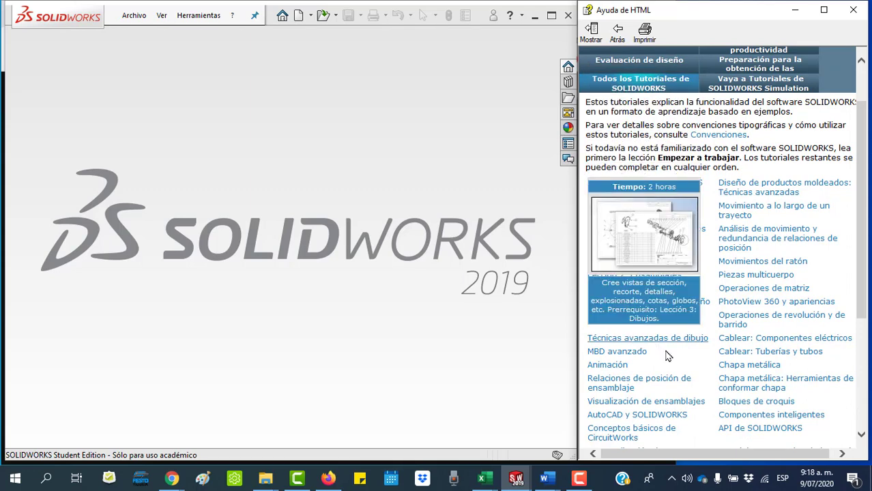
pyautogui.moveTo(639, 442)
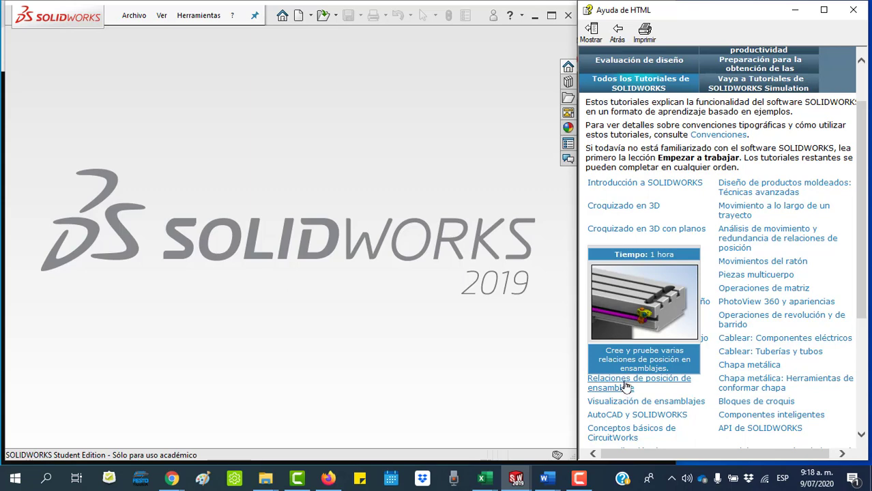
# Open the 'Relaciones de posición de ensamblaje' tutorial and read through its overview
pyautogui.click(627, 387)
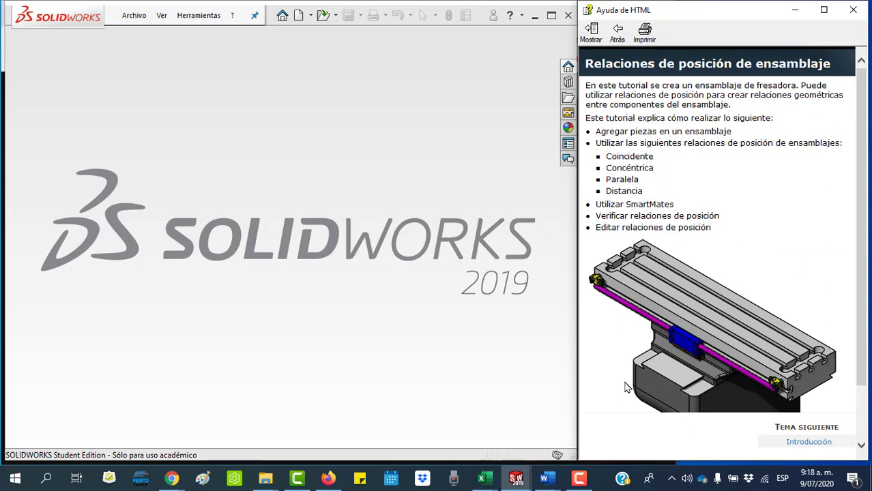
pyautogui.scroll(-2, 749, 223)
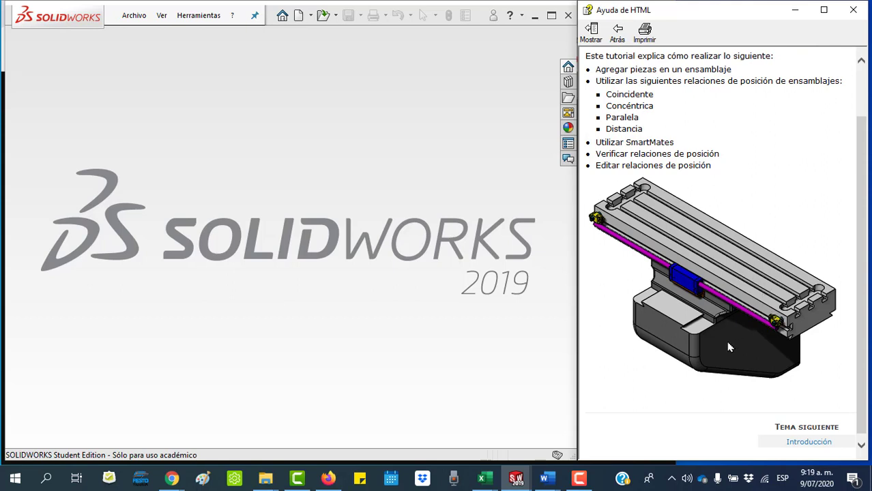
pyautogui.scroll(2, 728, 346)
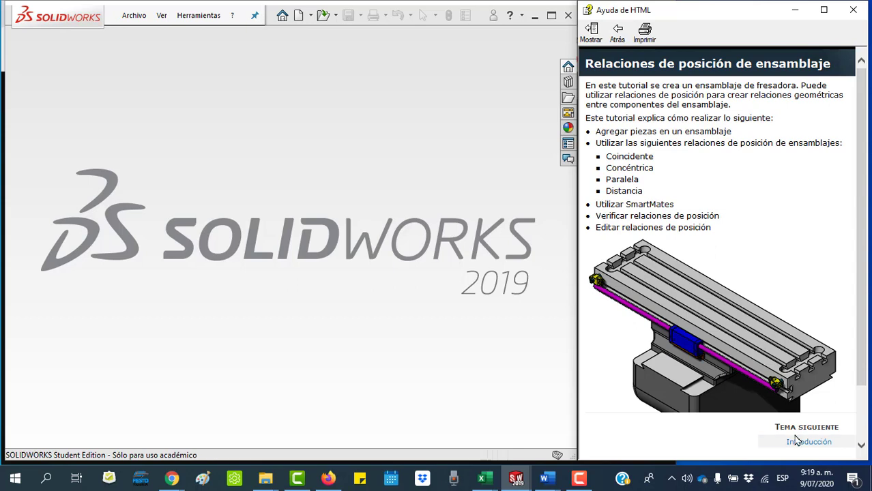
pyautogui.scroll(-2, 819, 412)
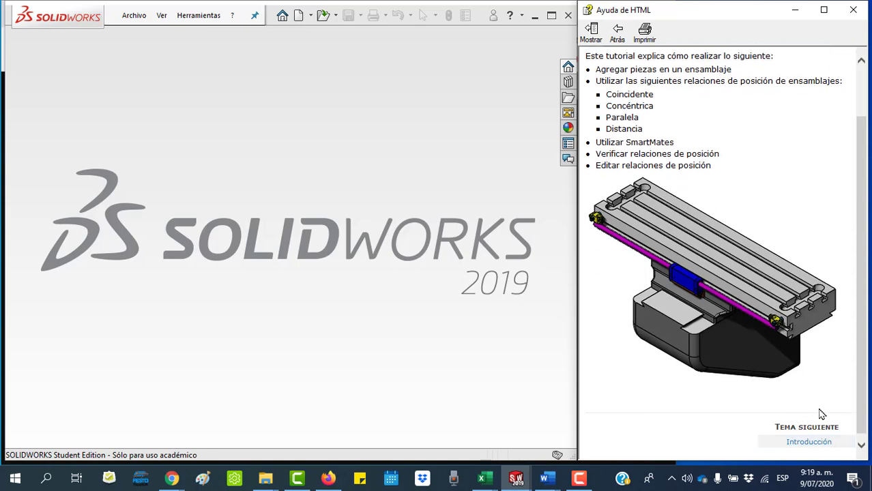
# Advance to the tutorial's Introducción page and read through it
pyautogui.click(816, 442)
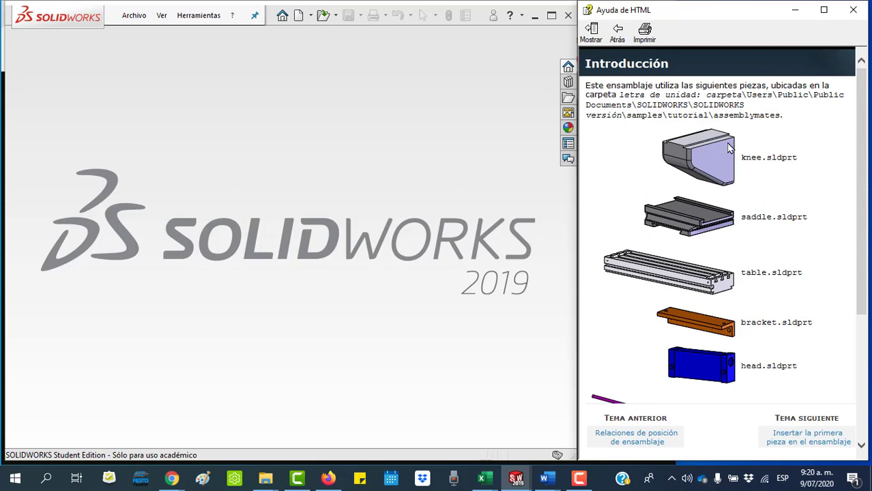
pyautogui.scroll(-4, 767, 261)
pyautogui.scroll(-2, 768, 290)
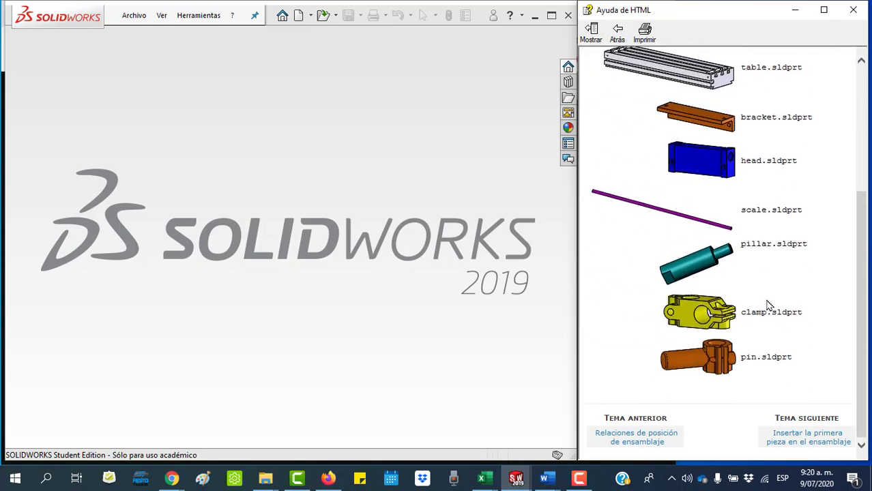
pyautogui.scroll(5, 768, 304)
pyautogui.scroll(1, 769, 300)
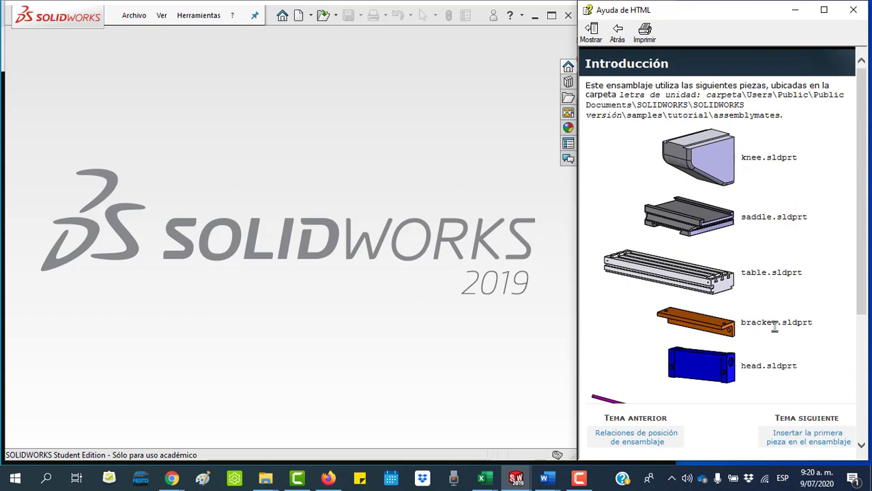
pyautogui.scroll(-2, 776, 321)
pyautogui.scroll(-2, 767, 320)
pyautogui.scroll(-2, 764, 326)
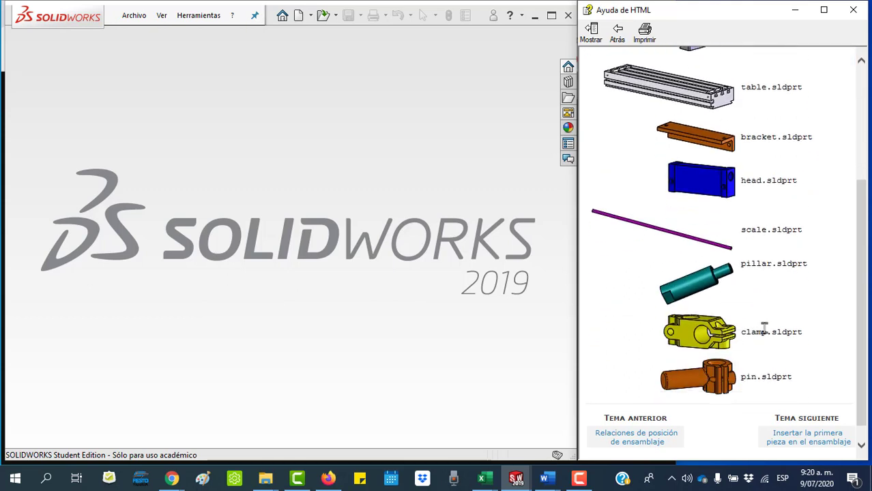
pyautogui.scroll(-1, 763, 331)
pyautogui.scroll(6, 756, 345)
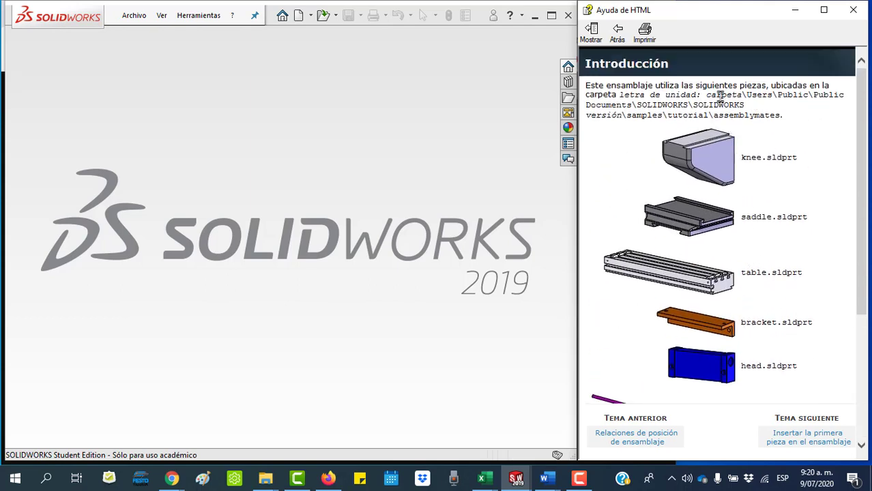
# Select the sample-parts folder path, then move on to 'Insertar la primera pieza en el ensamblaje'
pyautogui.moveTo(707, 95); pyautogui.dragTo(764, 113)
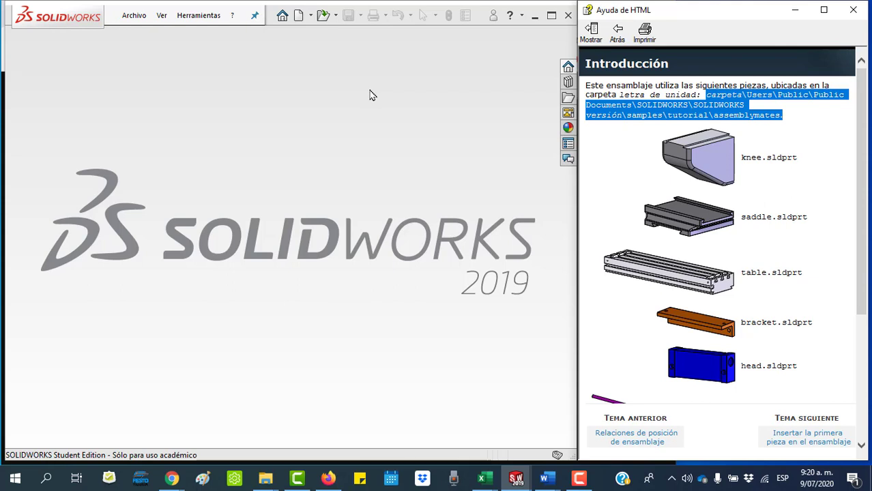
pyautogui.click(628, 142)
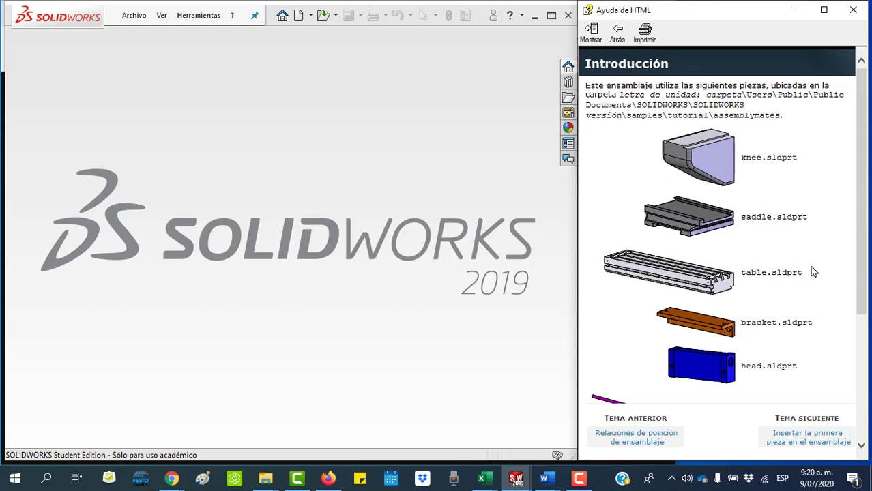
pyautogui.scroll(-2, 812, 275)
pyautogui.click(821, 442)
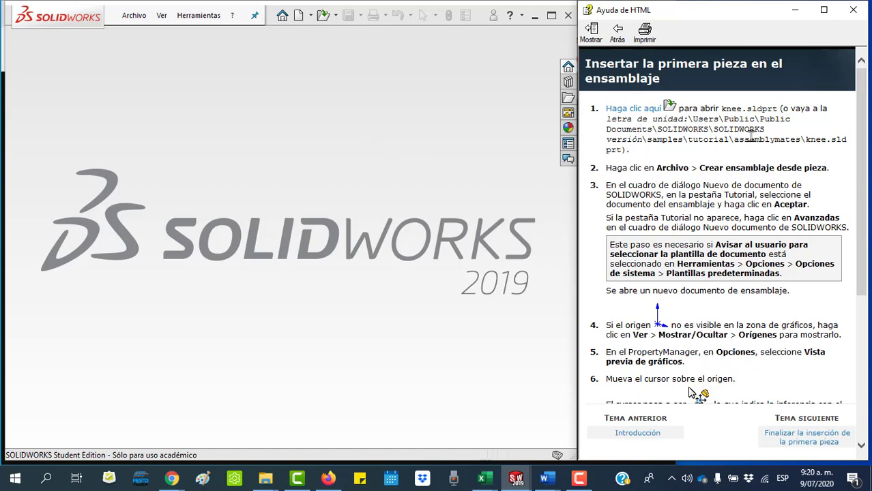
pyautogui.scroll(-1, 729, 182)
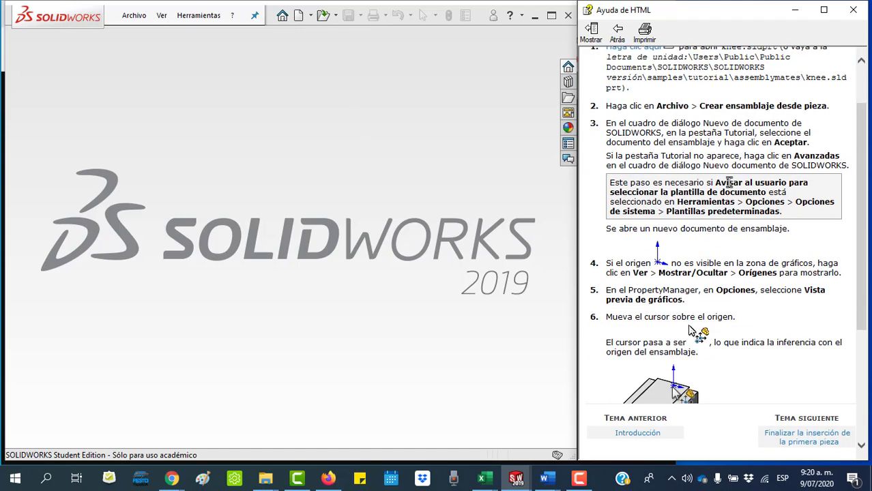
pyautogui.scroll(-5, 730, 182)
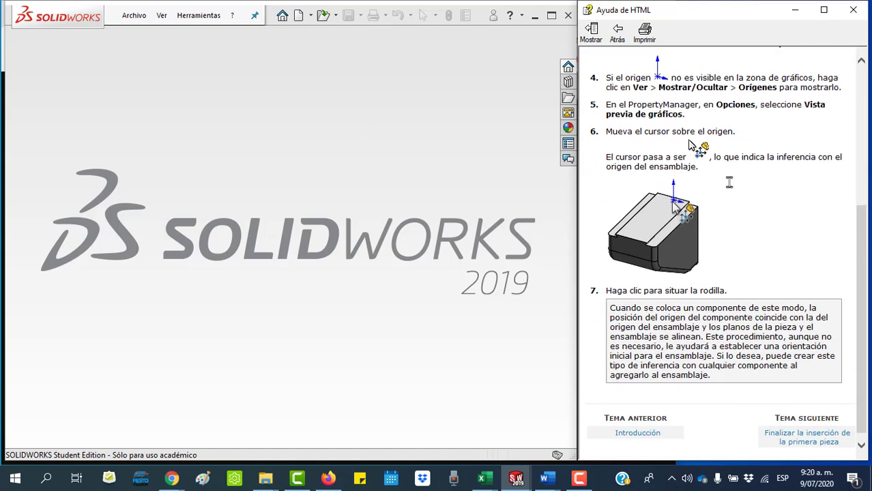
# Create a new assembly document from File > New and dismiss the open dialog
pyautogui.click(137, 20)
pyautogui.click(136, 20)
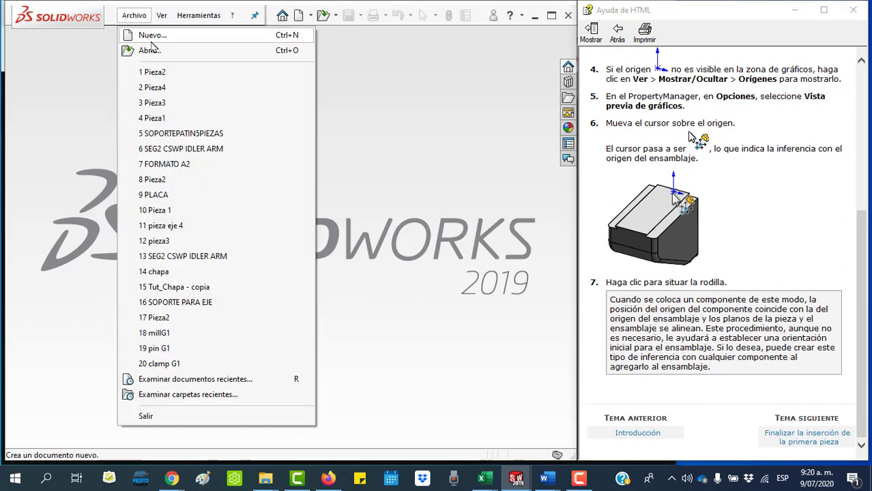
pyautogui.click(144, 35)
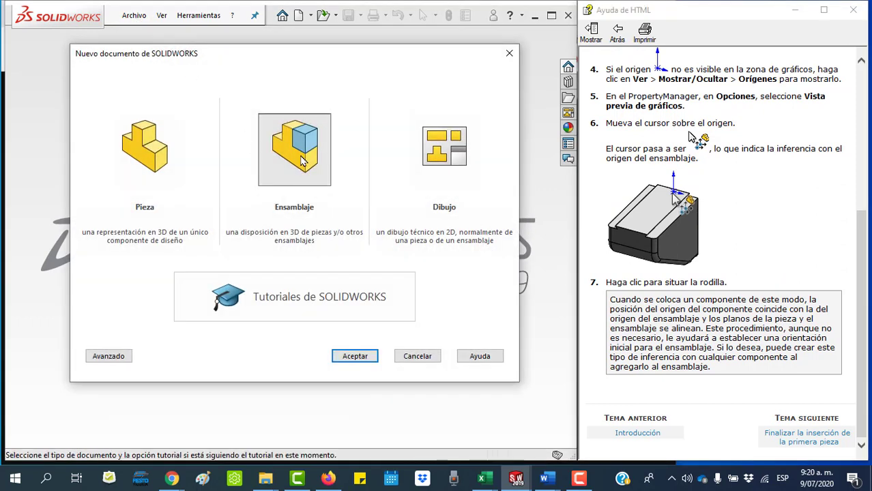
pyautogui.doubleClick(303, 160)
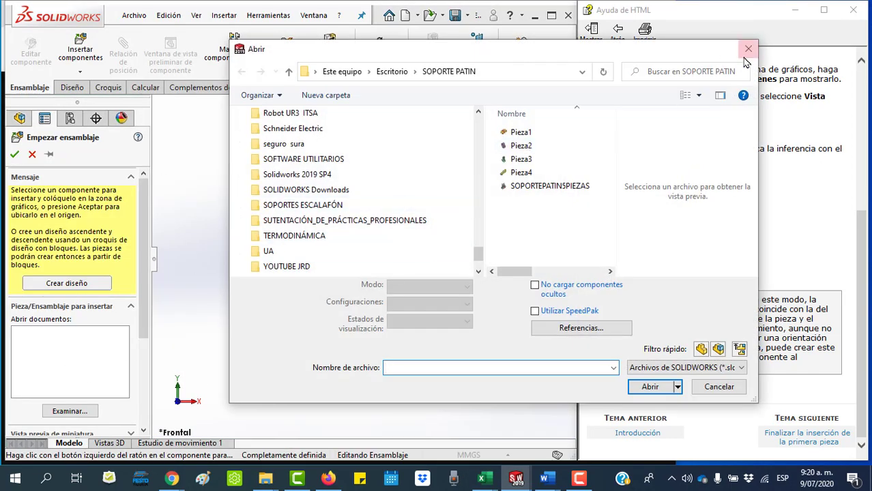
pyautogui.click(748, 48)
# Browse to Escritorio > assemblymates_GX Est1-Est2 and load kneeGX for insertion
pyautogui.click(66, 411)
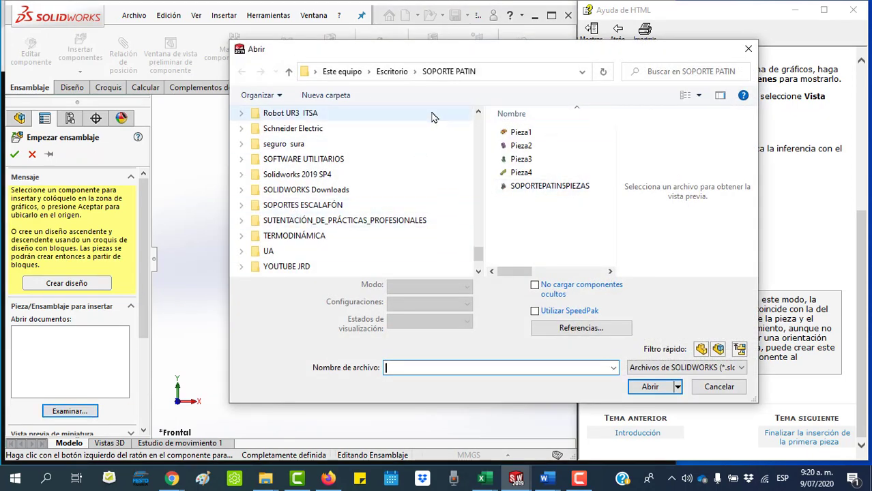
pyautogui.moveTo(480, 250); pyautogui.dragTo(478, 116)
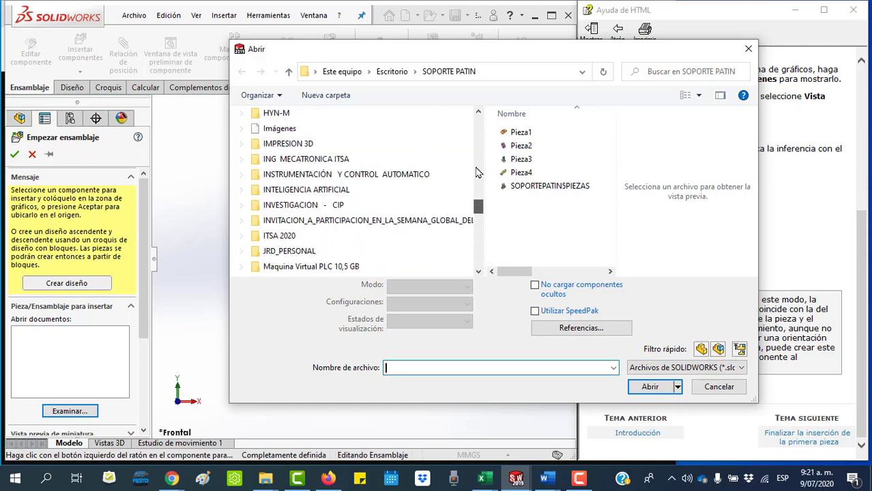
pyautogui.click(279, 138)
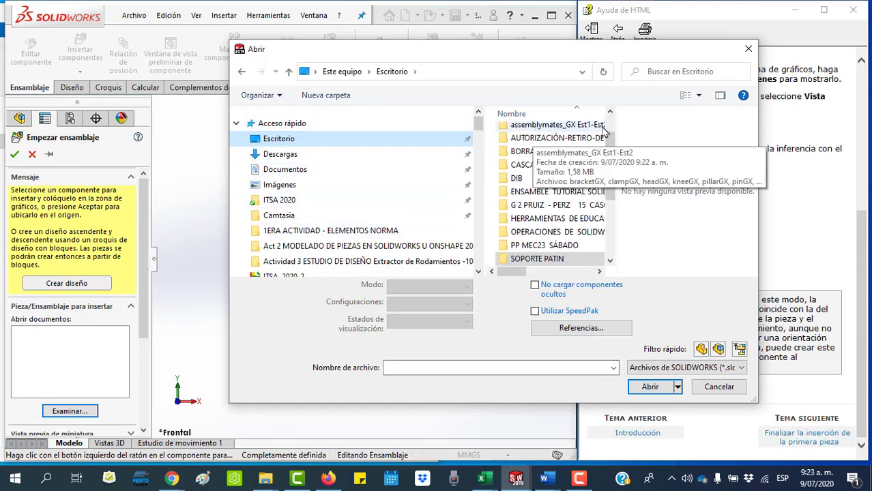
pyautogui.moveTo(616, 125); pyautogui.dragTo(674, 125)
pyautogui.doubleClick(536, 129)
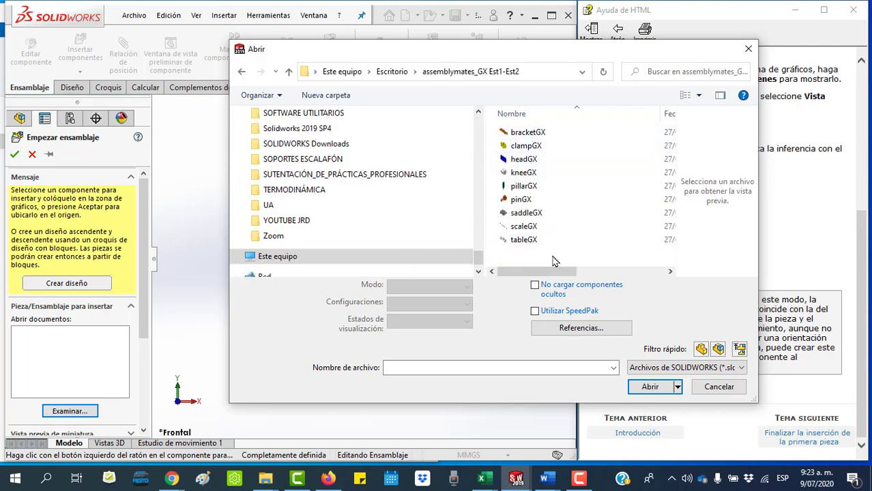
pyautogui.doubleClick(525, 172)
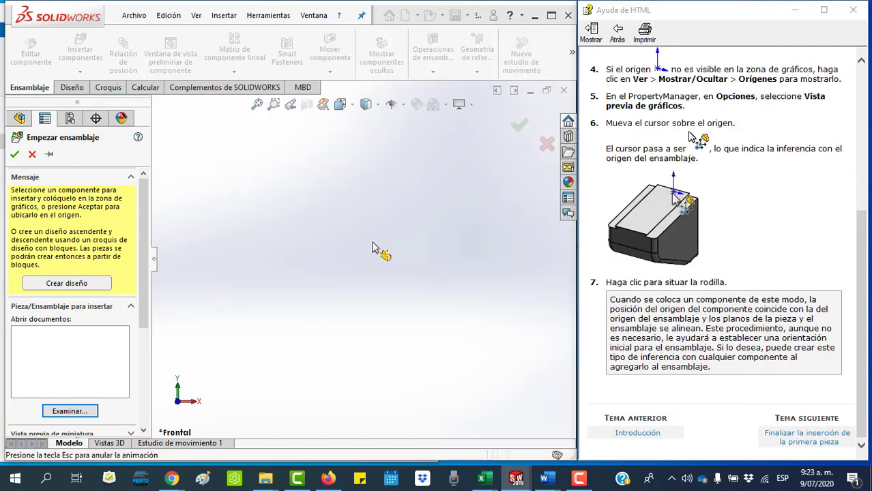
# Place kneeGX as the first component, view it isometrically and fit it to the window
pyautogui.click(469, 307)
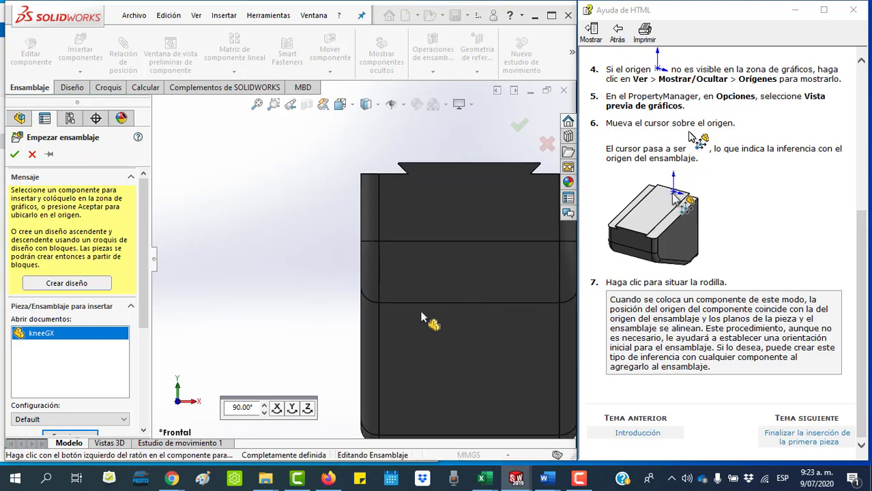
pyautogui.press('space')
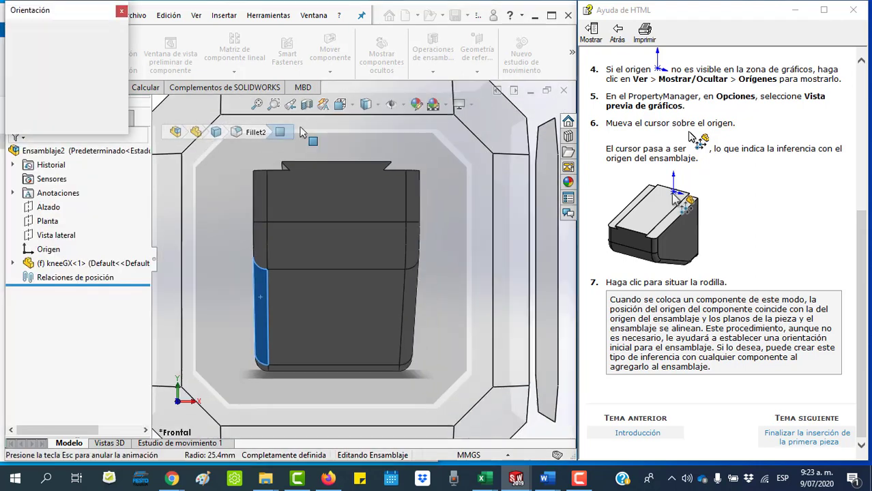
pyautogui.click(110, 49)
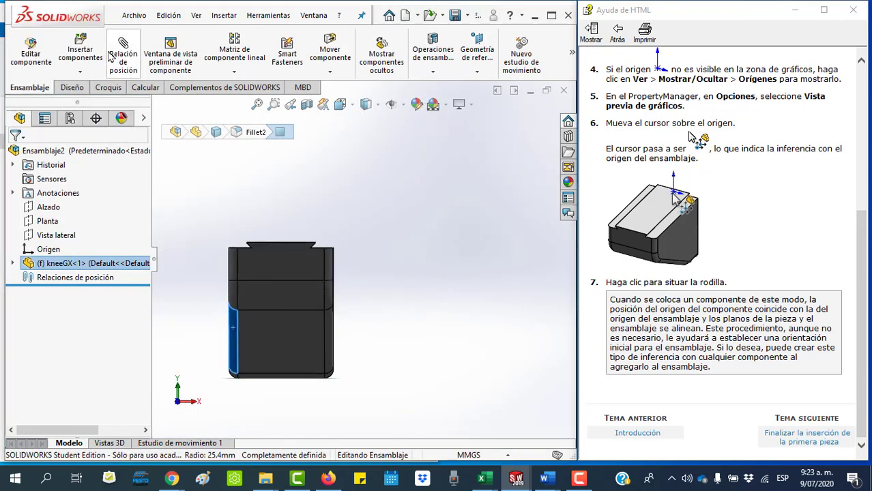
pyautogui.click(501, 261)
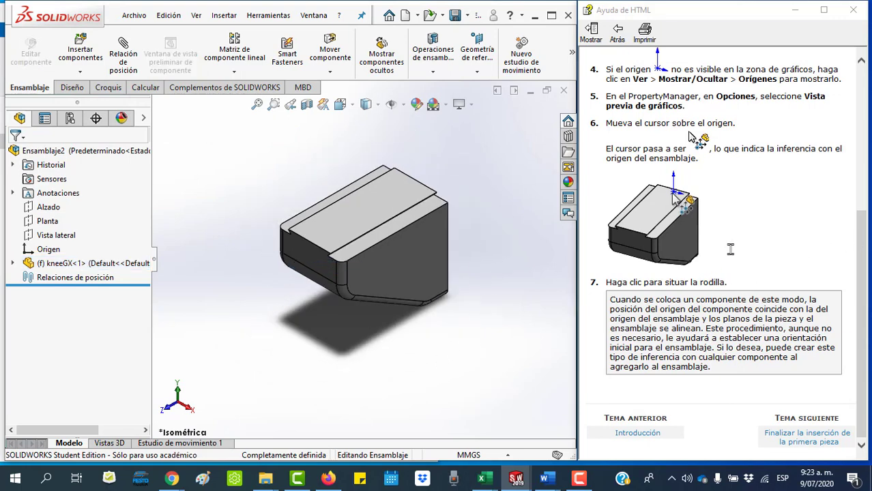
pyautogui.scroll(2, 742, 241)
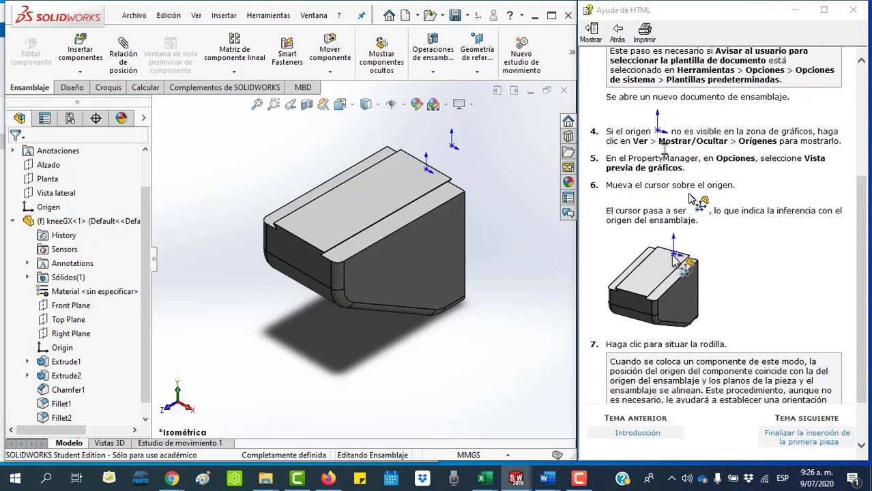
# Toggle View Origins off and back on, then zoom out on the knee part
pyautogui.click(404, 109)
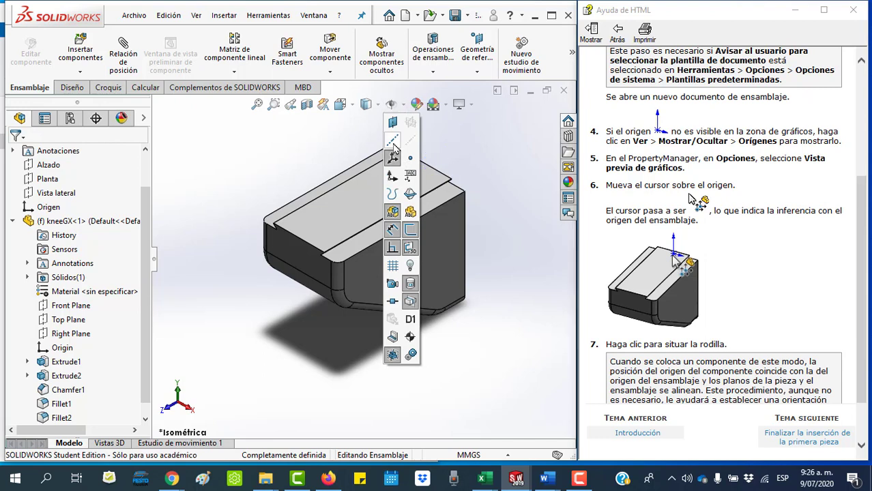
pyautogui.click(393, 176)
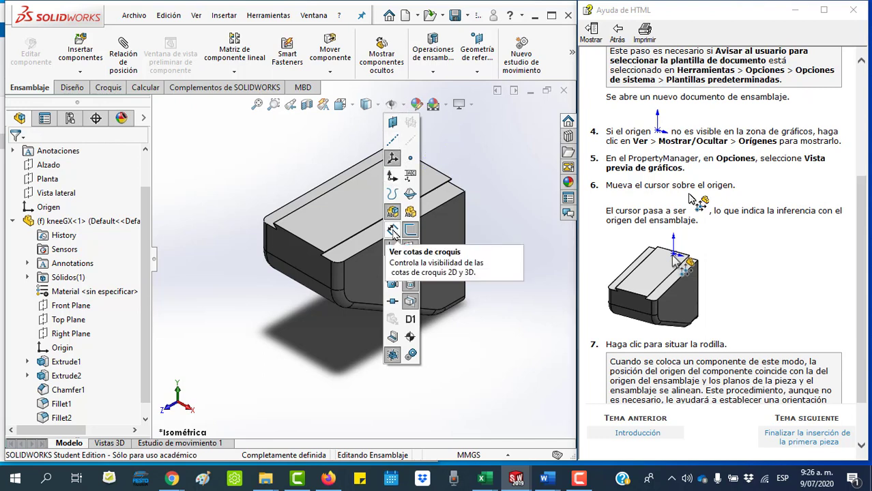
pyautogui.click(392, 176)
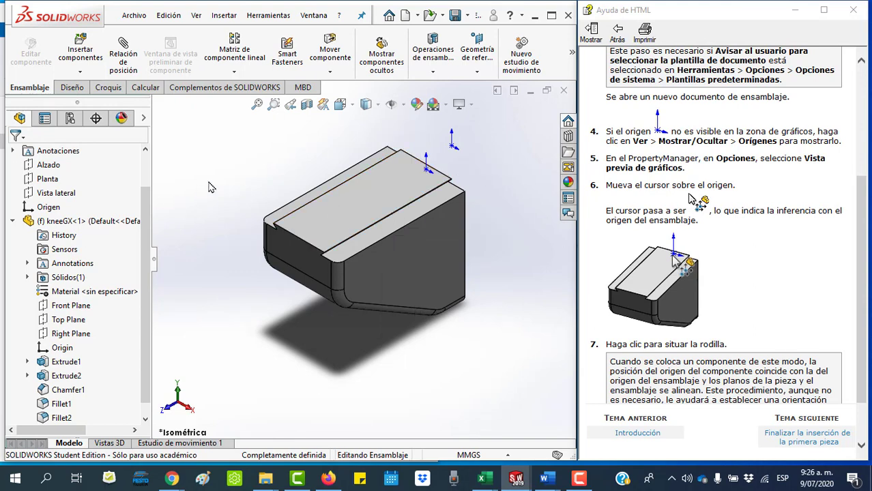
pyautogui.scroll(-2, 681, 391)
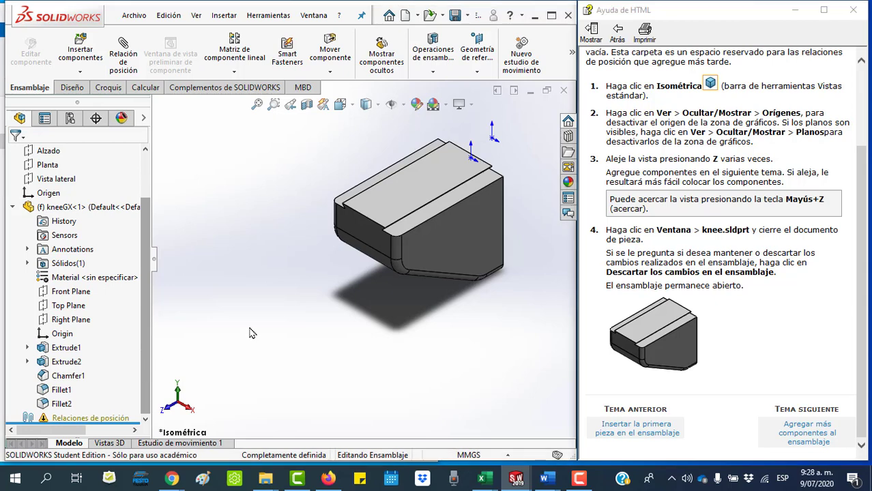
pyautogui.press('z')
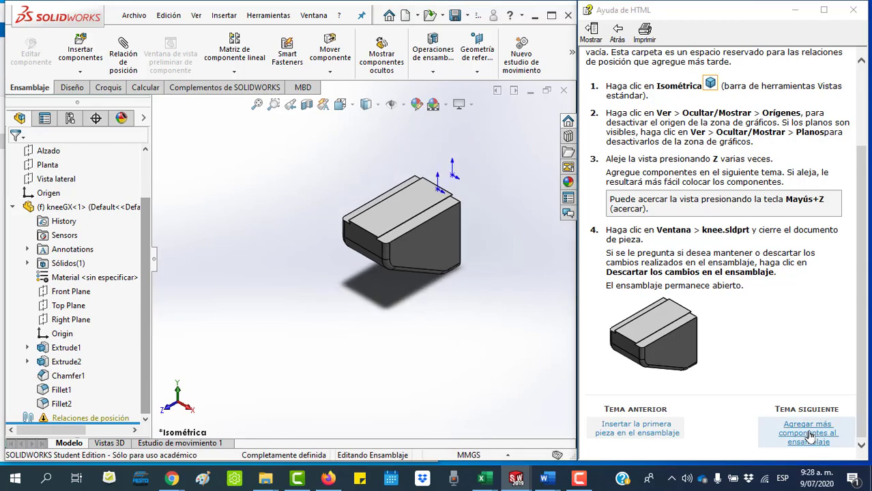
# Advance help to adding components and place saddleGX to the upper left of the knee
pyautogui.click(810, 437)
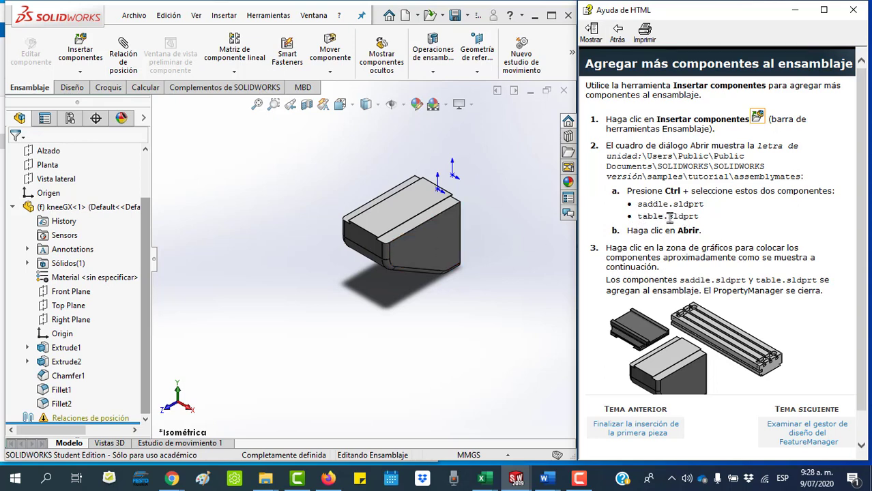
pyautogui.click(79, 51)
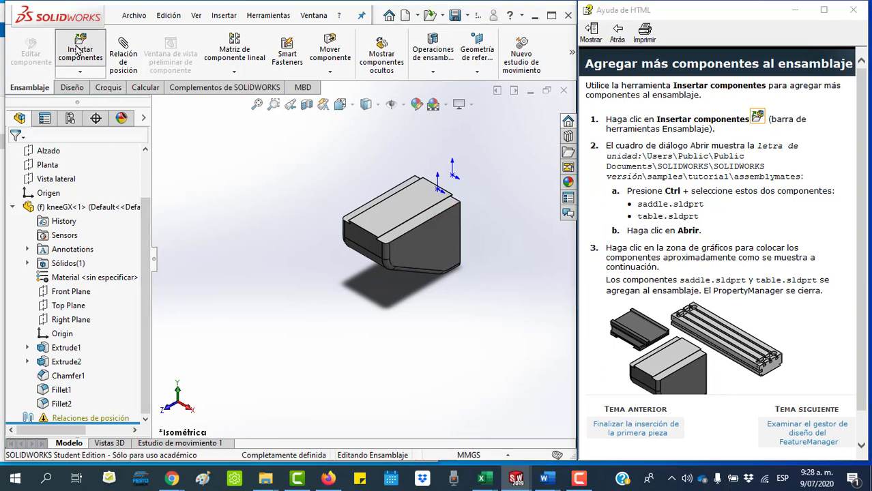
pyautogui.click(80, 51)
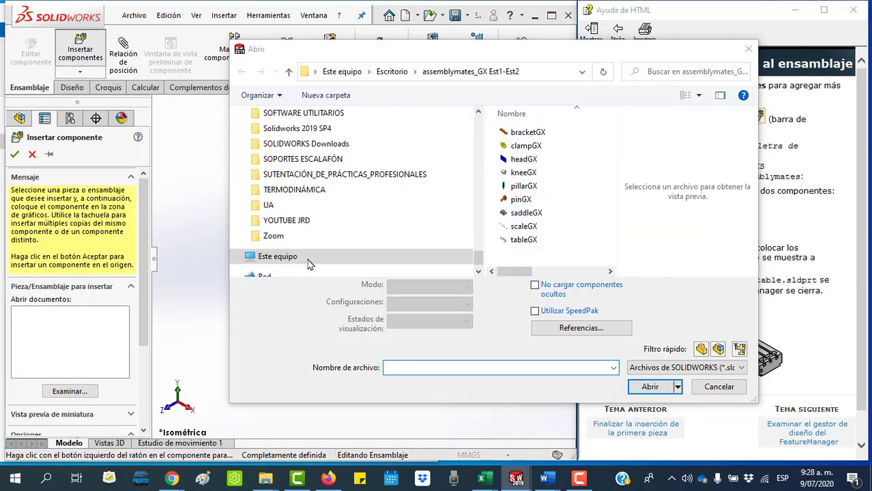
pyautogui.doubleClick(526, 214)
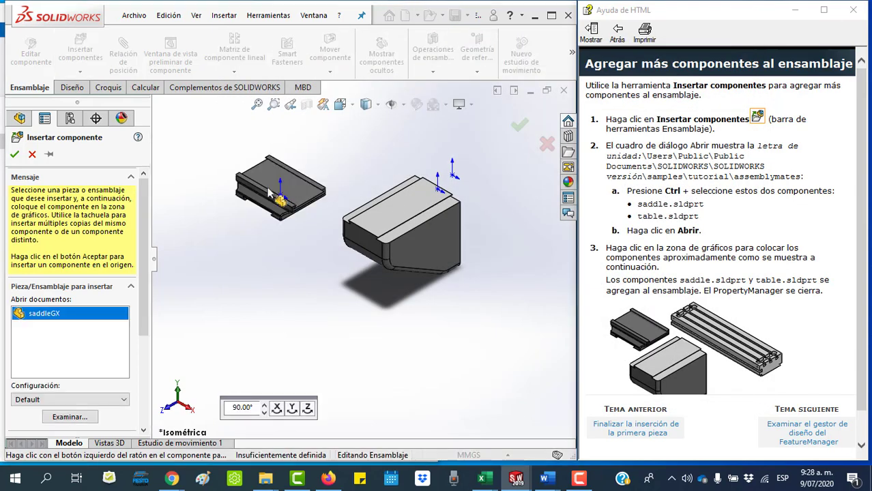
pyautogui.click(303, 178)
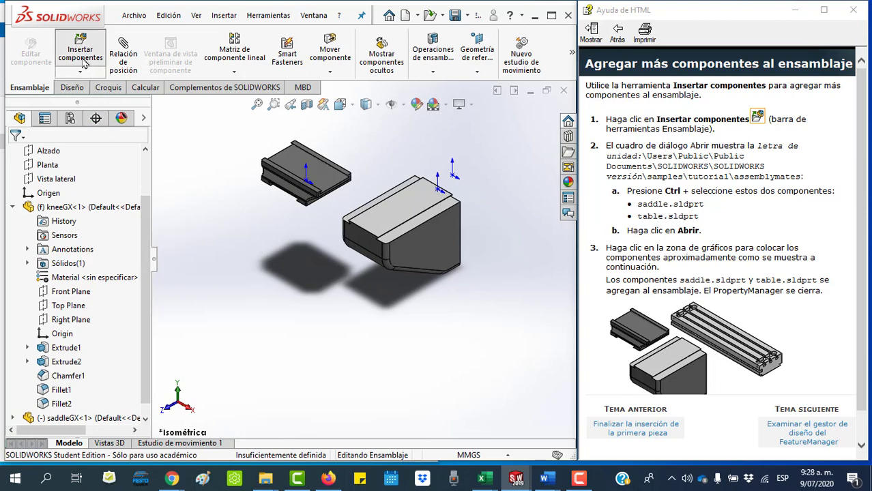
# Place tableGX right of the knee, fit all three parts, and show the FeatureManager help topic
pyautogui.click(83, 62)
pyautogui.click(69, 391)
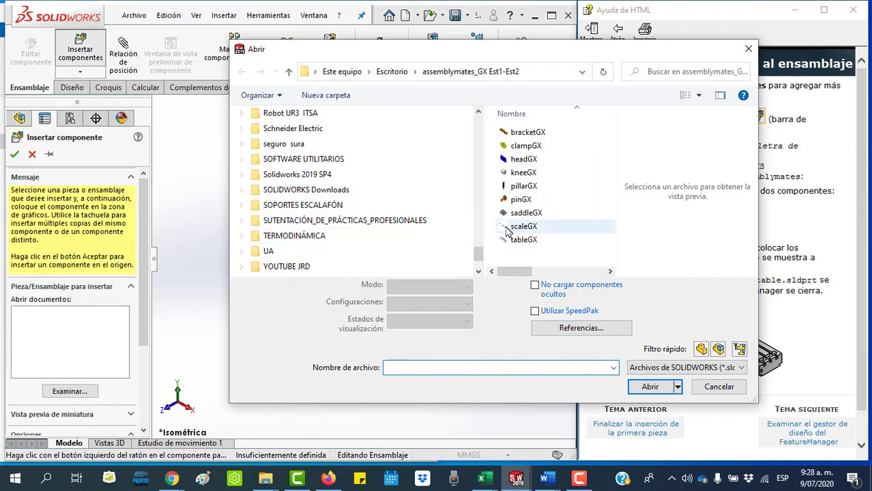
pyautogui.hscroll(2, 505, 220)
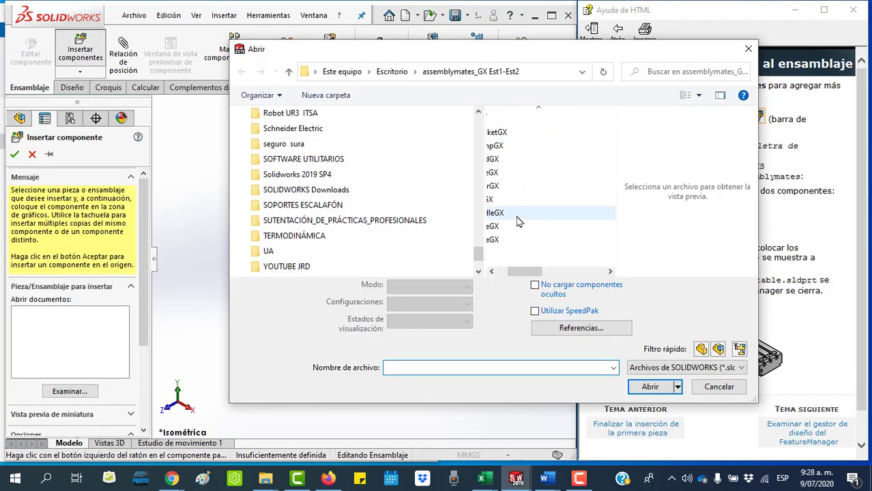
pyautogui.hscroll(-2, 518, 222)
pyautogui.doubleClick(526, 237)
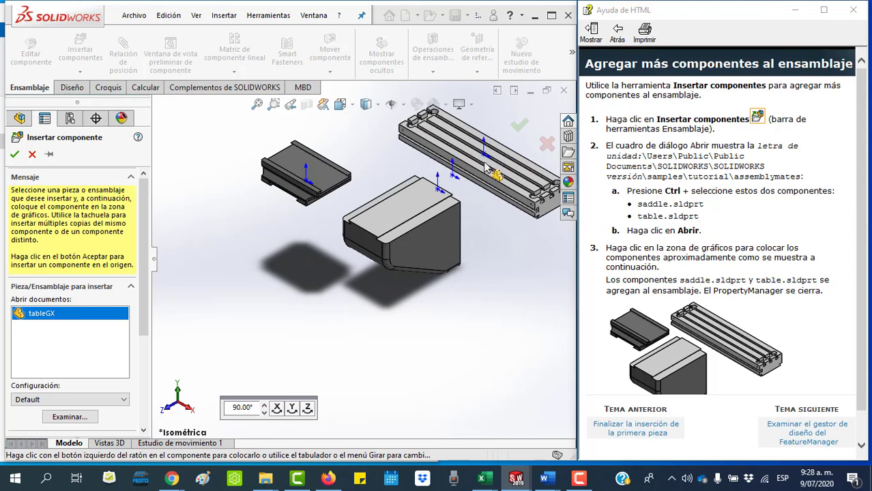
pyautogui.click(499, 252)
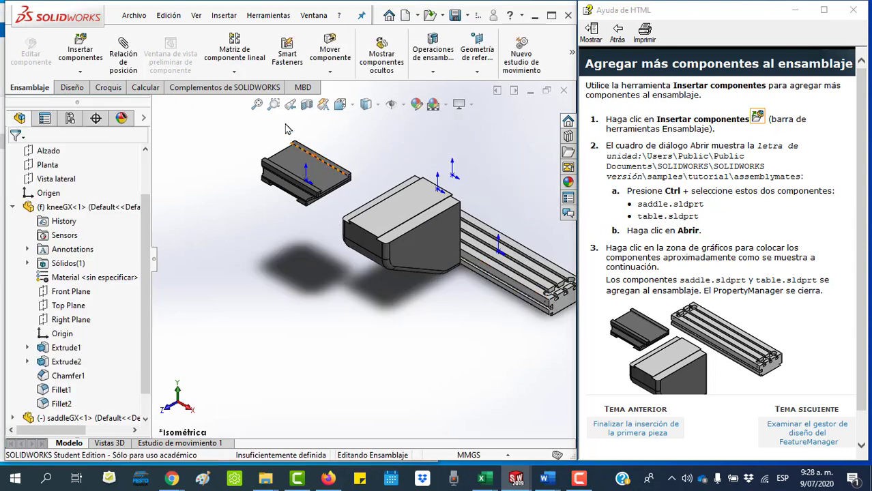
pyautogui.click(273, 104)
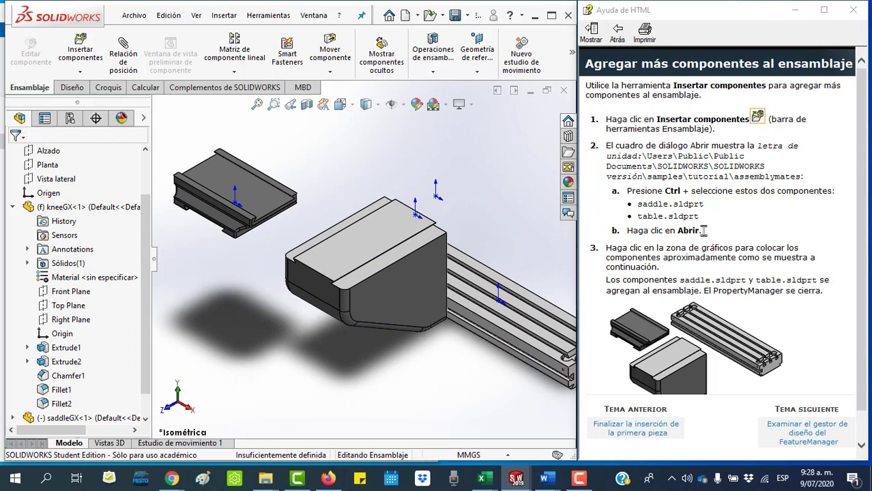
pyautogui.scroll(-1, 709, 232)
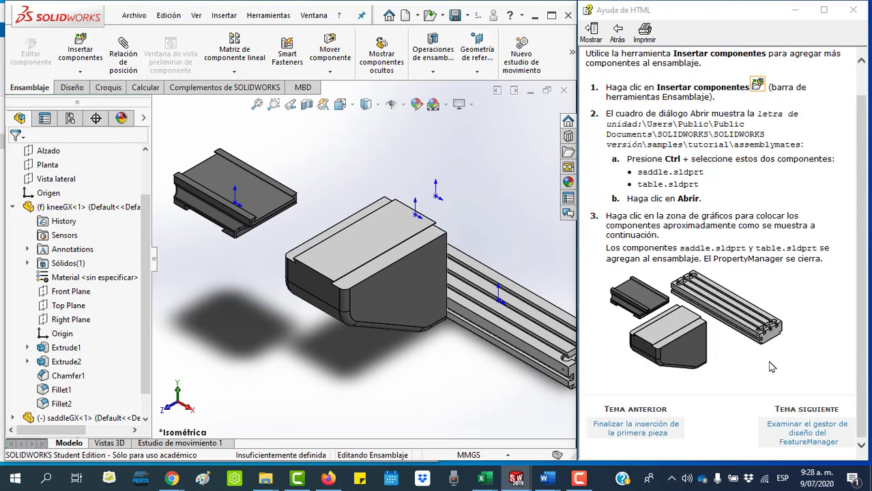
pyautogui.click(808, 436)
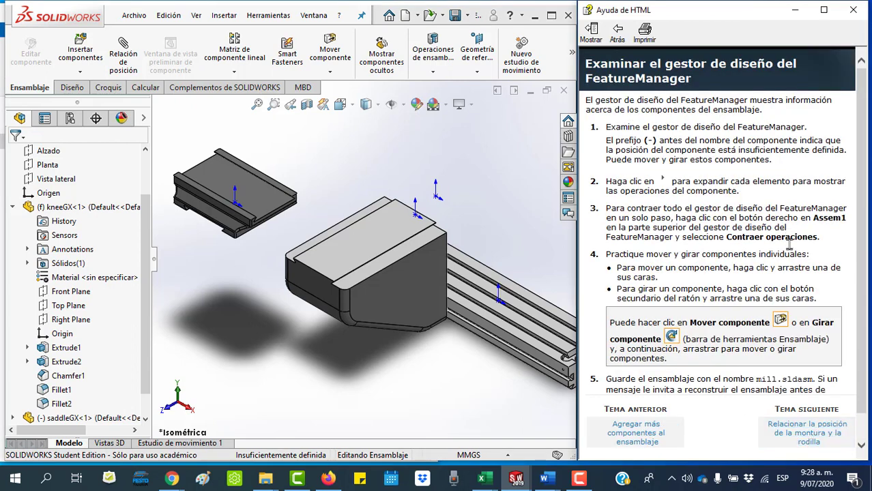
# Collapse kneeGX in the tree and drag the saddle and table to new positions around it
pyautogui.scroll(-1, 790, 242)
pyautogui.click(13, 206)
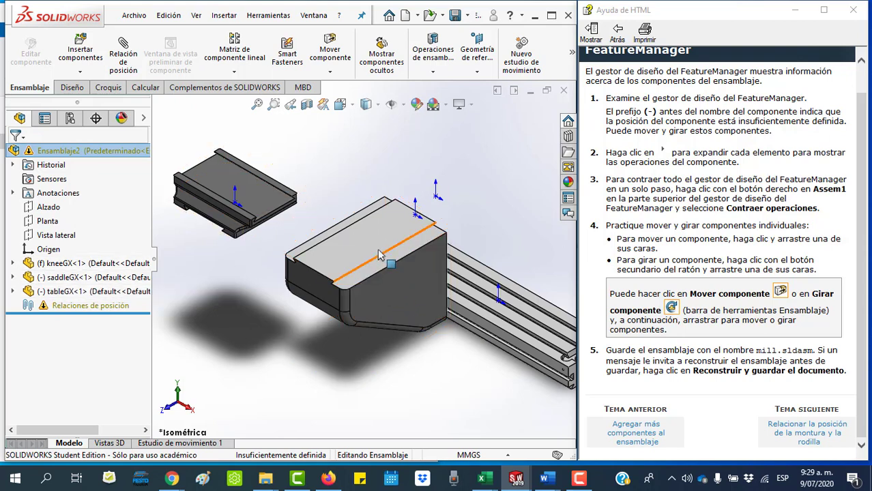
pyautogui.moveTo(375, 250); pyautogui.dragTo(371, 299)
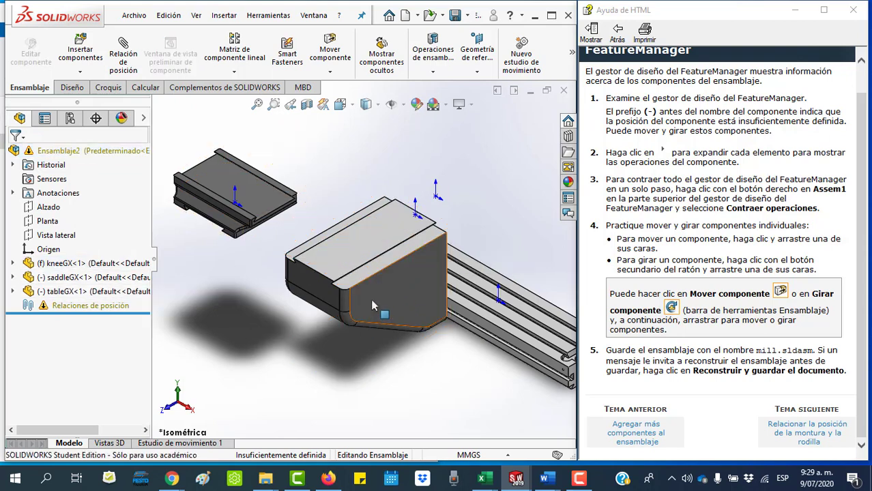
pyautogui.moveTo(218, 179)
pyautogui.mouseDown()
pyautogui.moveTo(280, 162)
pyautogui.moveTo(240, 203)
pyautogui.mouseUp()
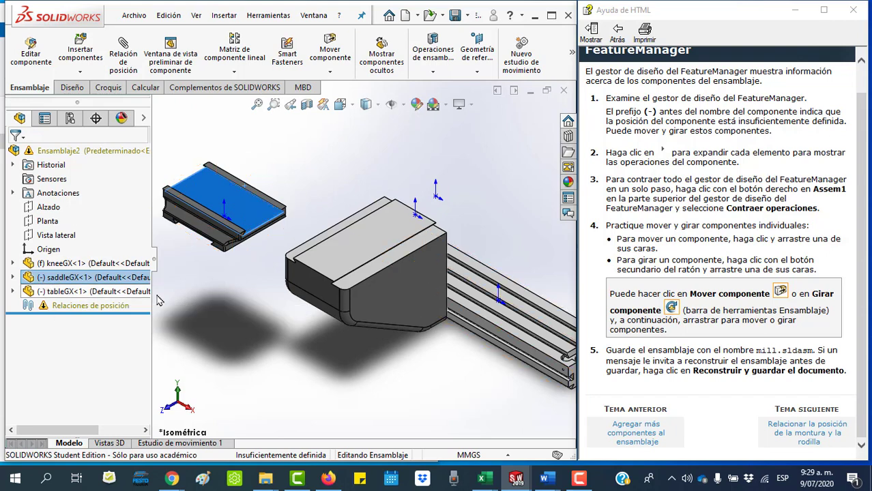
pyautogui.click(233, 300)
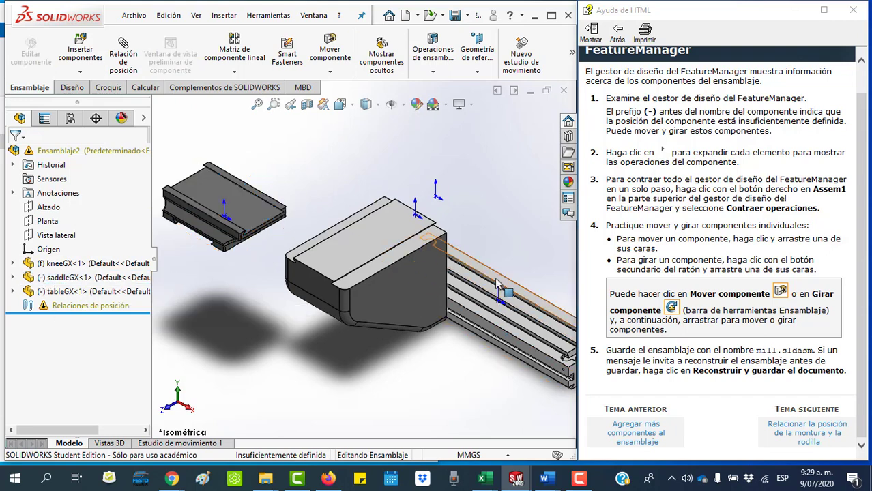
pyautogui.moveTo(495, 277); pyautogui.dragTo(508, 341)
pyautogui.click(509, 342)
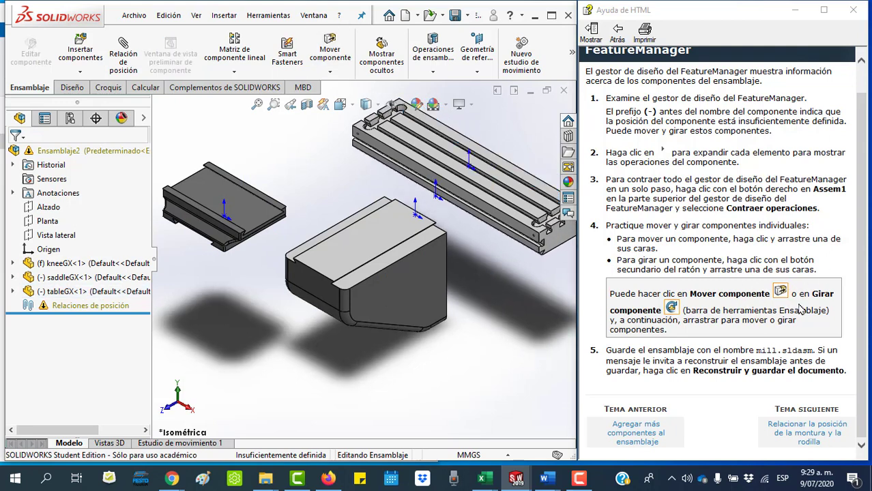
# Move the saddle further up and right using the Move Component tool
pyautogui.click(329, 72)
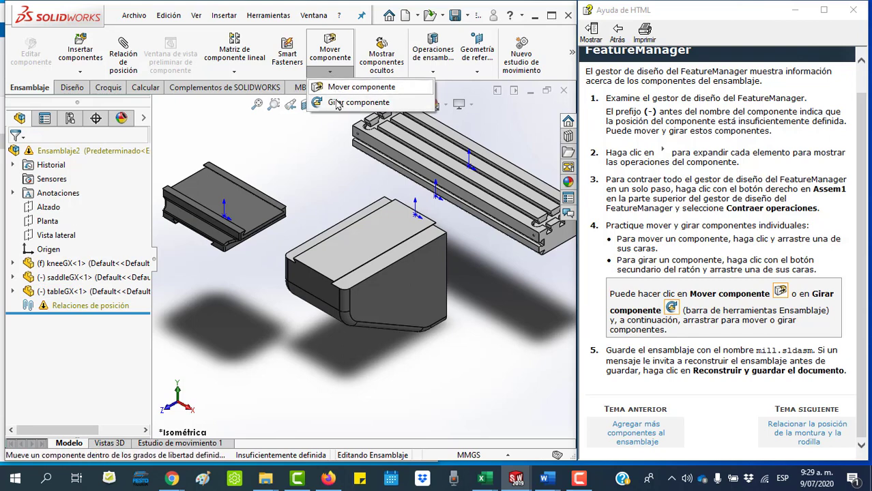
pyautogui.click(342, 87)
pyautogui.moveTo(236, 205)
pyautogui.mouseDown()
pyautogui.moveTo(274, 189)
pyautogui.moveTo(264, 207)
pyautogui.mouseUp()
pyautogui.press('Escape')
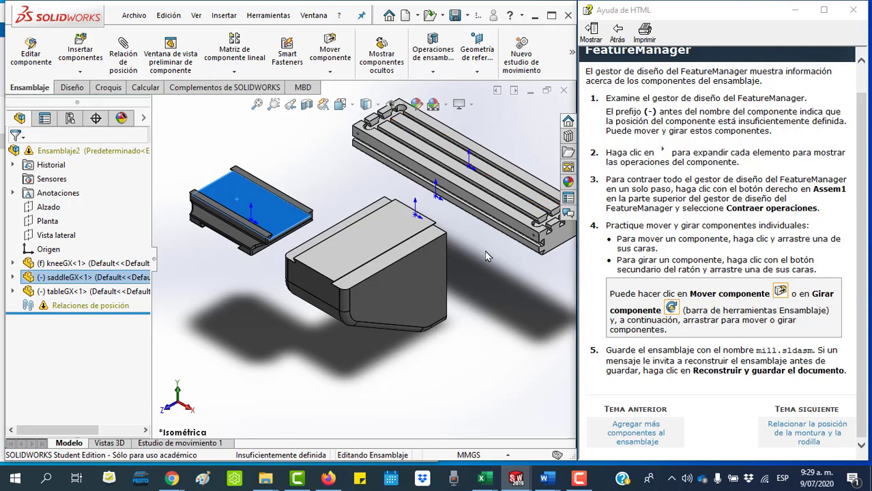
pyautogui.click(486, 256)
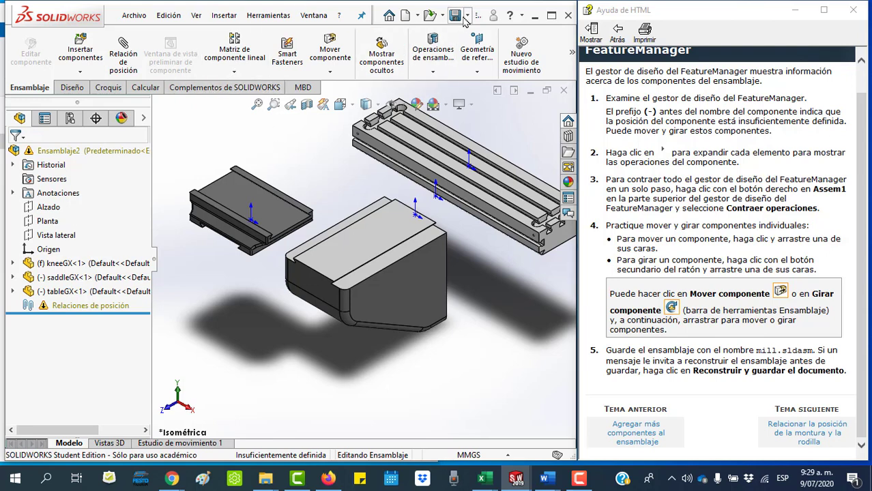
# Rebuild and save the assembly as 'Ensamblaje GX EST1 EST2' in Escritorio > assemblymates_GX Est1-Est2
pyautogui.click(134, 15)
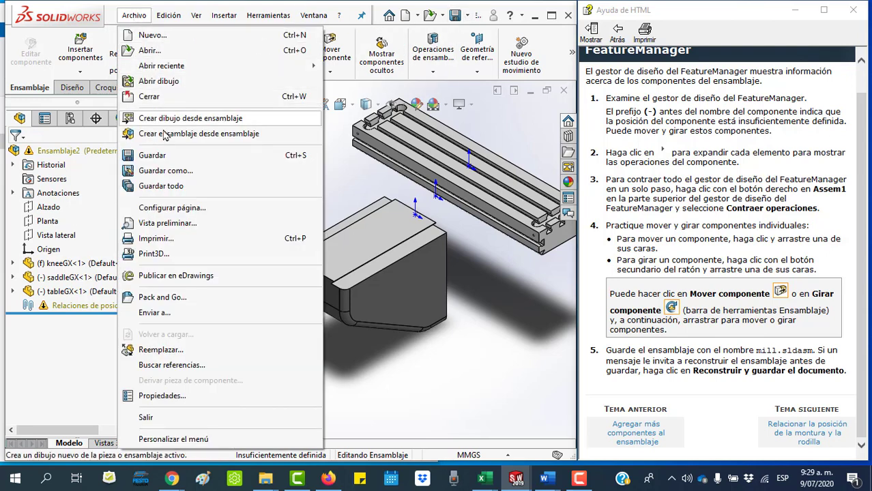
pyautogui.click(190, 184)
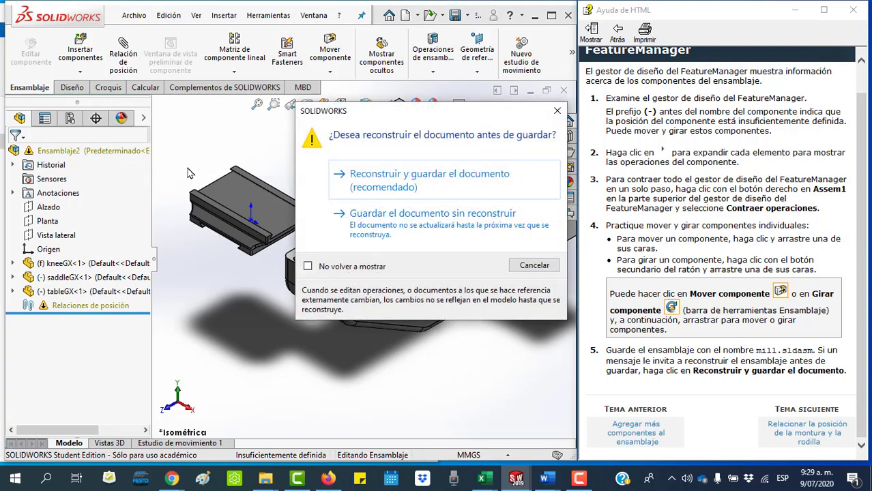
pyautogui.click(422, 182)
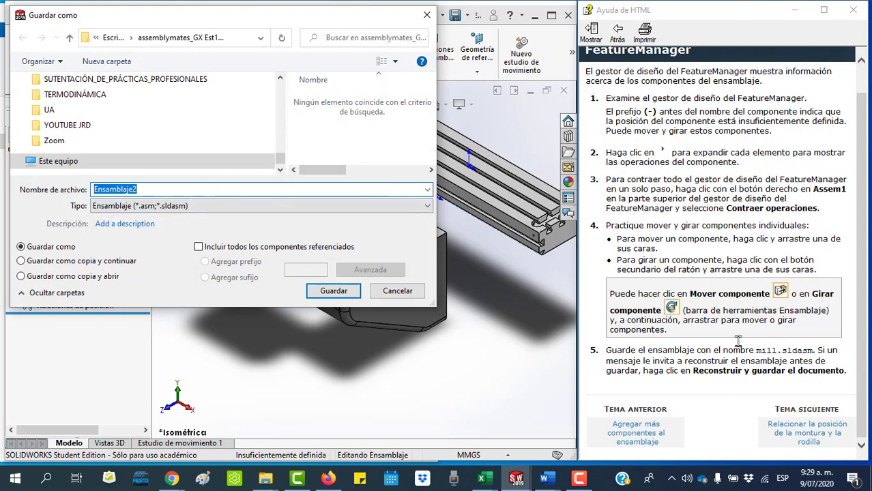
pyautogui.click(151, 191)
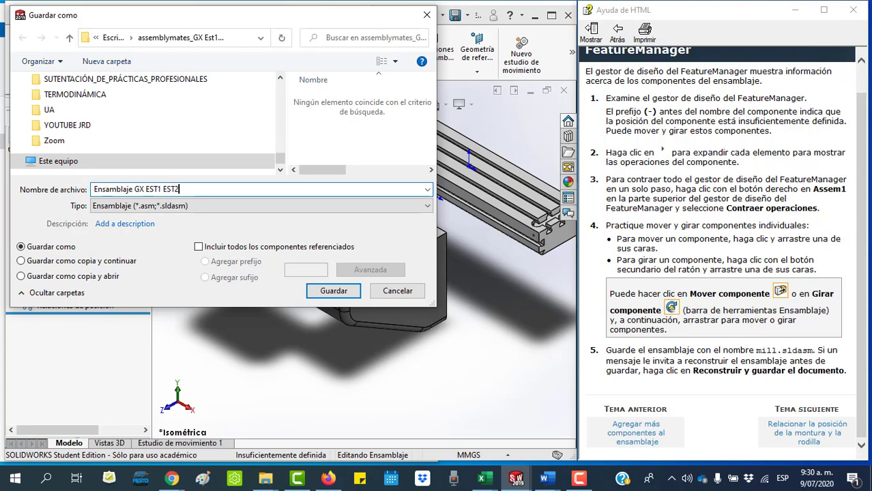
pyautogui.moveTo(218, 145)
pyautogui.write('GX EST1 EST')
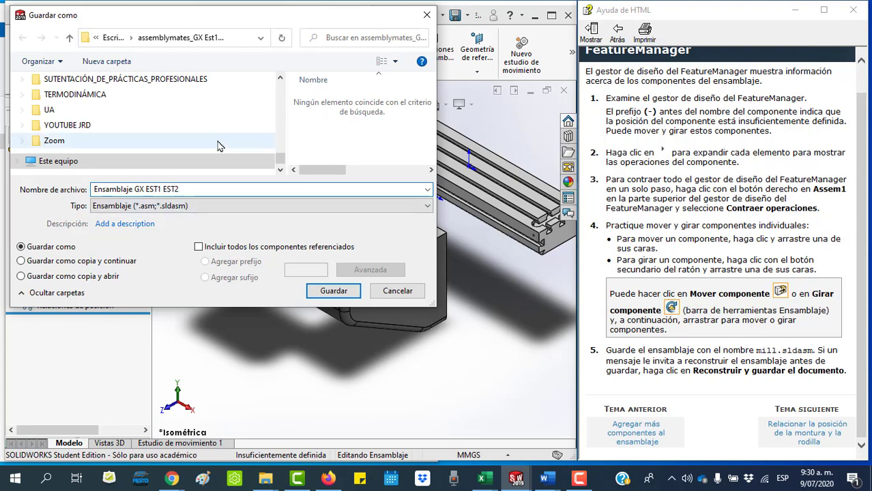
pyautogui.moveTo(281, 161); pyautogui.dragTo(280, 86)
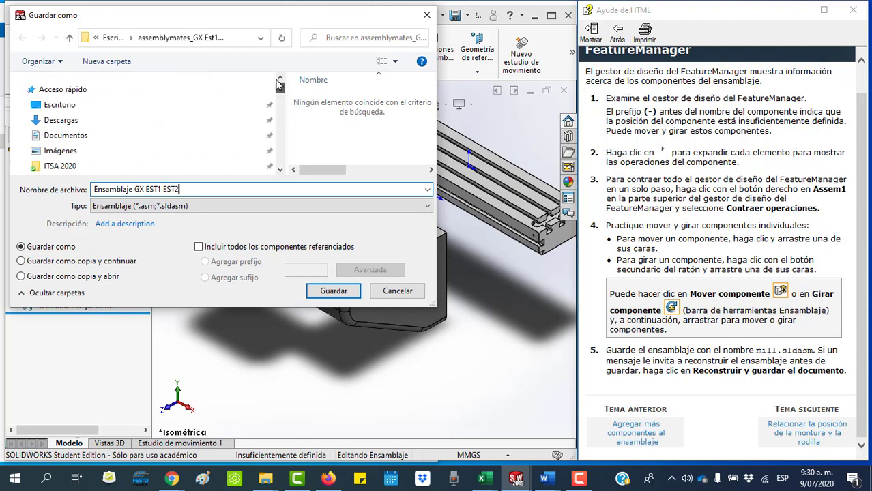
pyautogui.click(68, 107)
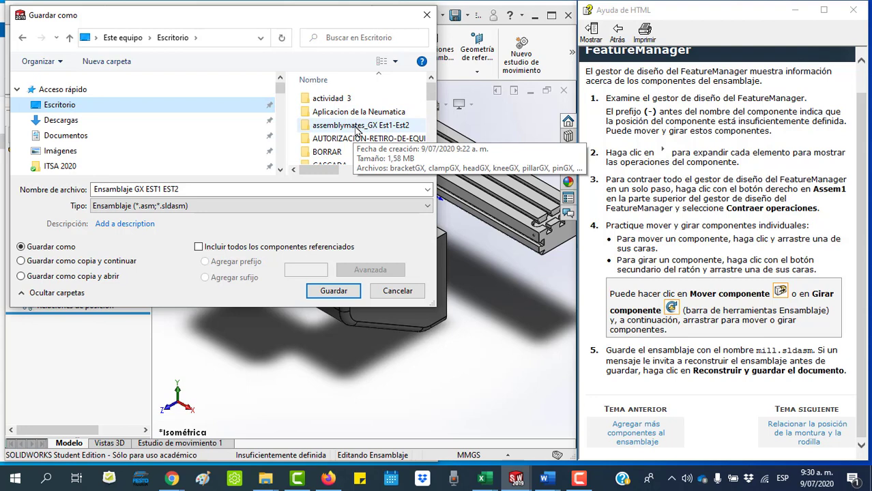
pyautogui.doubleClick(356, 129)
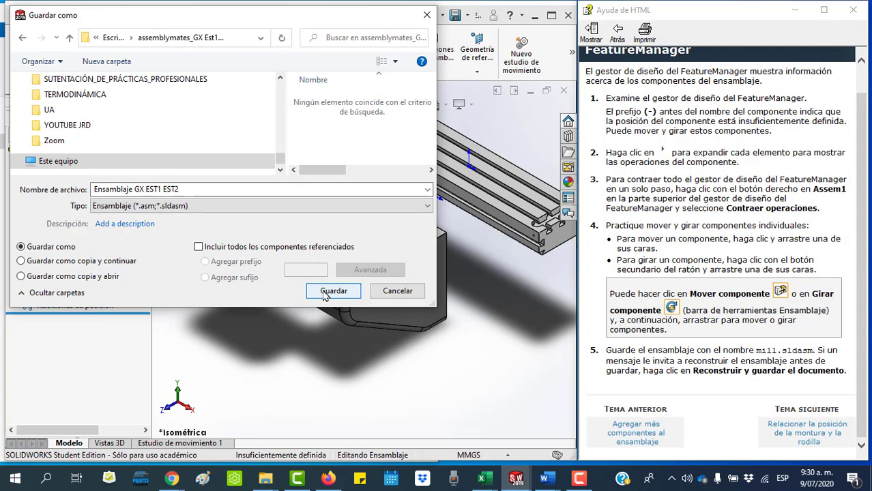
pyautogui.click(326, 292)
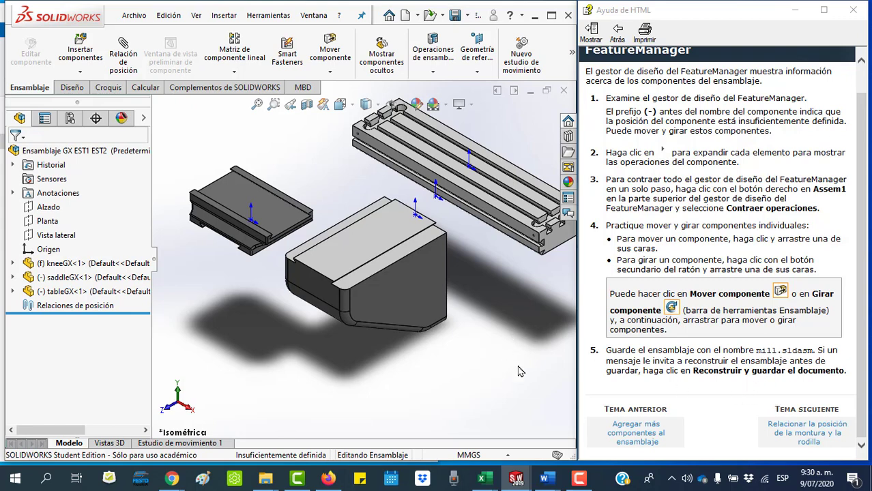
# Open the 'Relacionar la posición de la montura y la rodilla' help topic and zoom into the saddle and knee
pyautogui.click(811, 444)
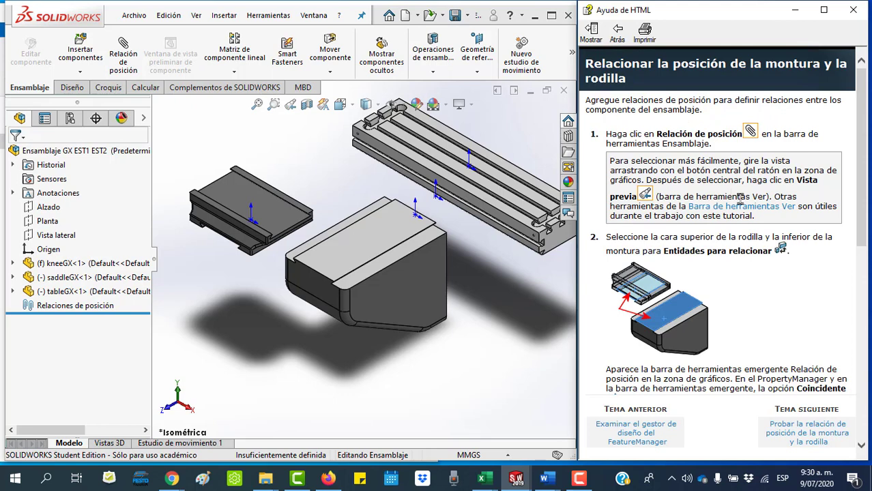
pyautogui.scroll(-2, 803, 312)
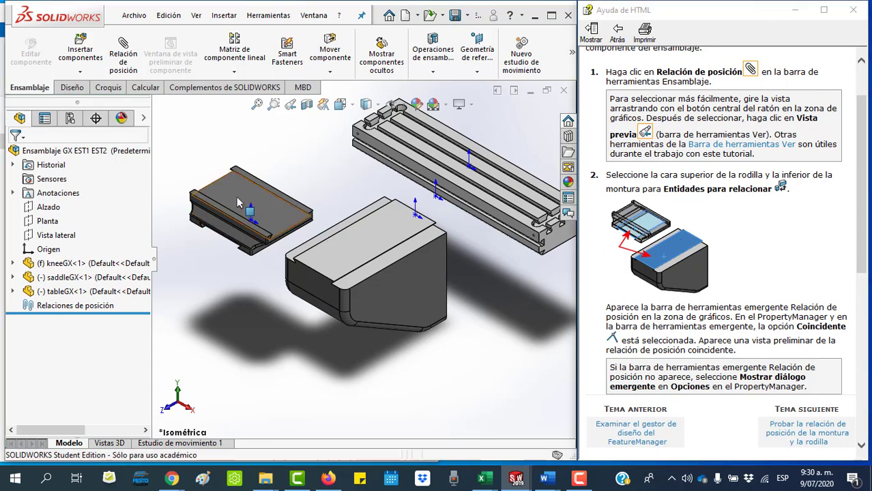
pyautogui.click(237, 203)
pyautogui.click(167, 183)
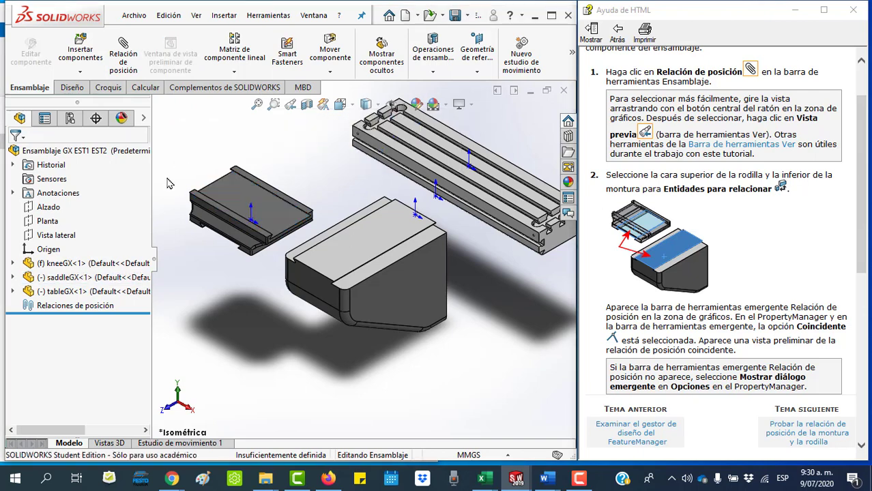
pyautogui.click(277, 222)
pyautogui.click(234, 323)
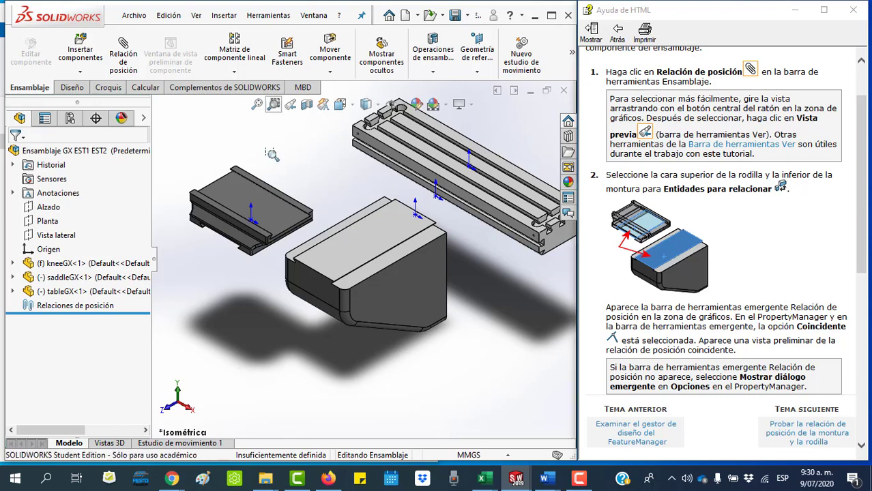
pyautogui.click(273, 104)
pyautogui.moveTo(237, 176); pyautogui.dragTo(418, 317)
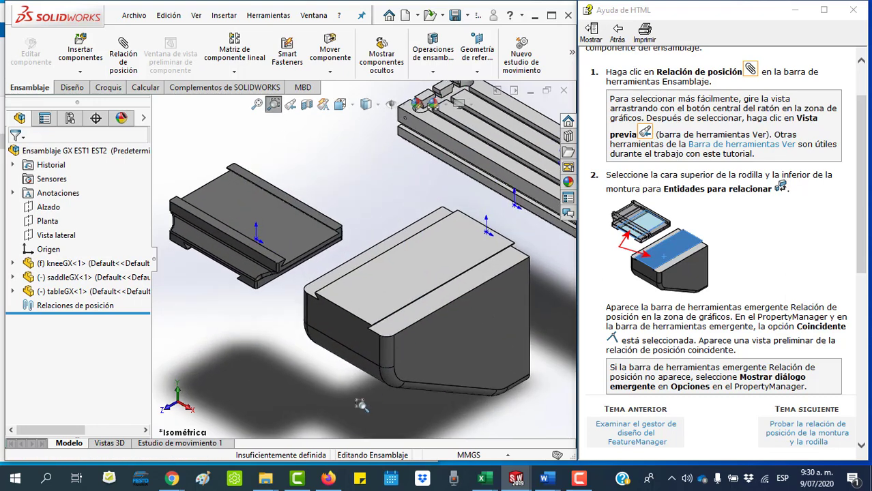
# Add a Coincidente mate between the knee's top face and the saddle's bottom face
pyautogui.click(123, 58)
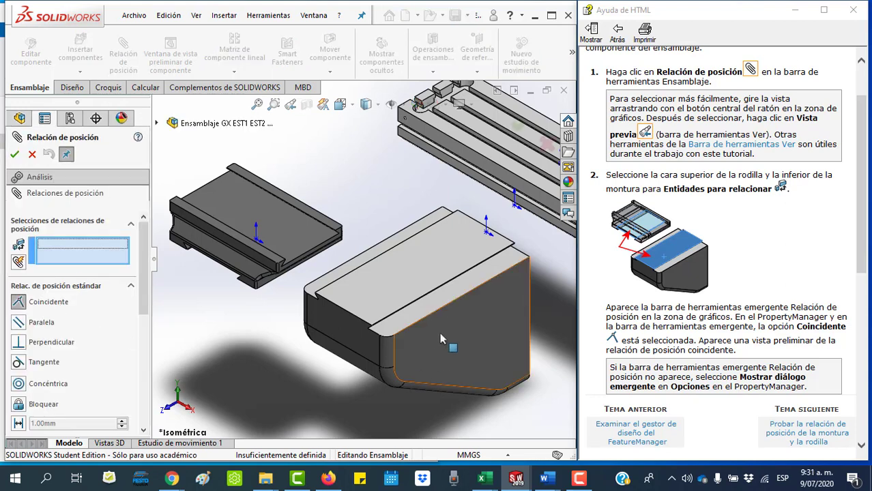
pyautogui.click(387, 274)
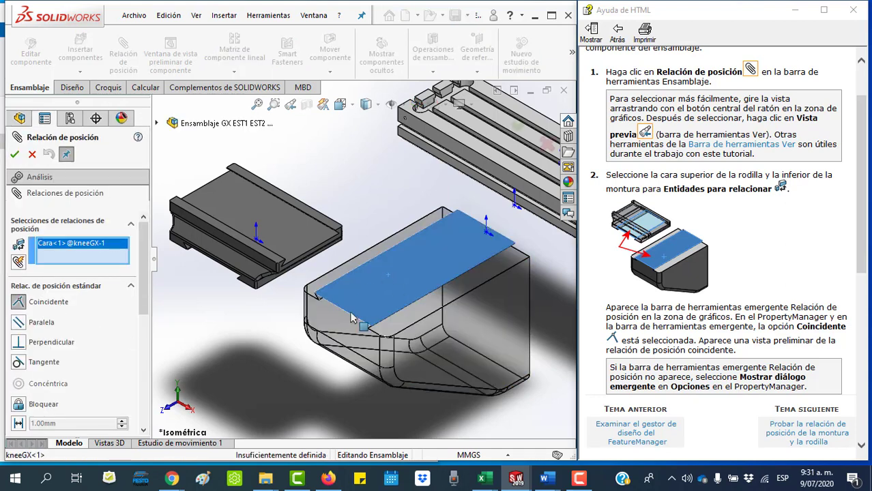
pyautogui.moveTo(288, 345); pyautogui.dragTo(232, 270, button='middle')
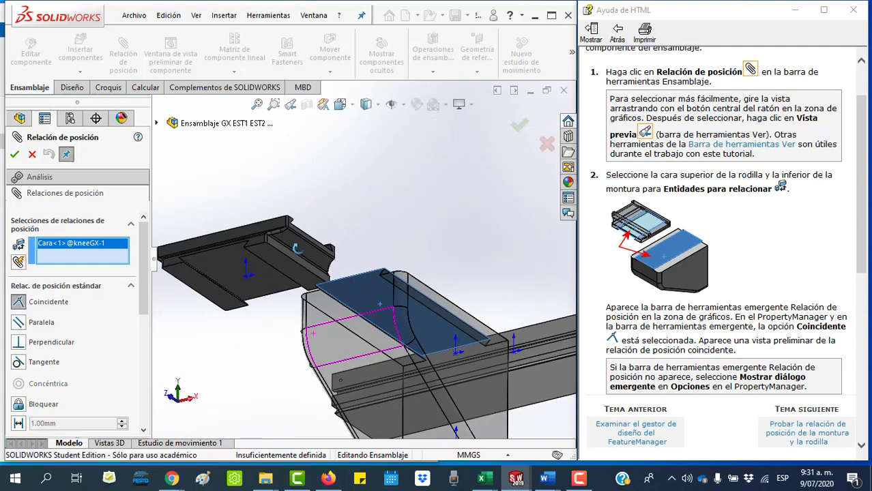
pyautogui.click(229, 266)
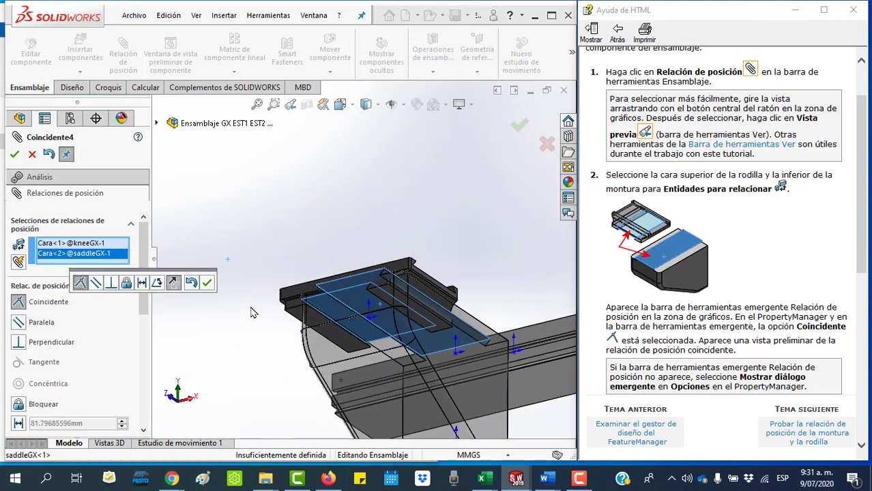
pyautogui.click(207, 283)
pyautogui.moveTo(232, 273); pyautogui.dragTo(364, 265, button='middle')
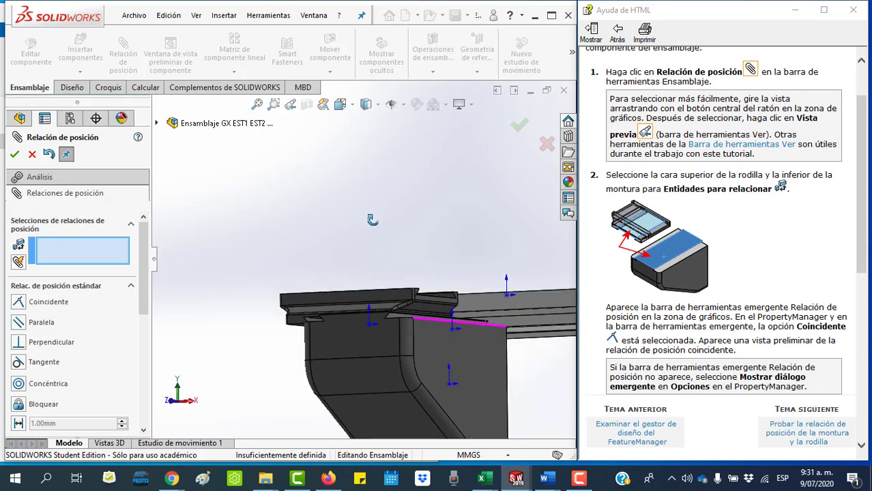
pyautogui.click(15, 154)
# Slide the saddle to test its remaining freedom, then zoom in on the knee's front edge
pyautogui.moveTo(368, 299)
pyautogui.mouseDown()
pyautogui.moveTo(432, 312)
pyautogui.moveTo(407, 320)
pyautogui.moveTo(433, 302)
pyautogui.moveTo(401, 311)
pyautogui.mouseUp()
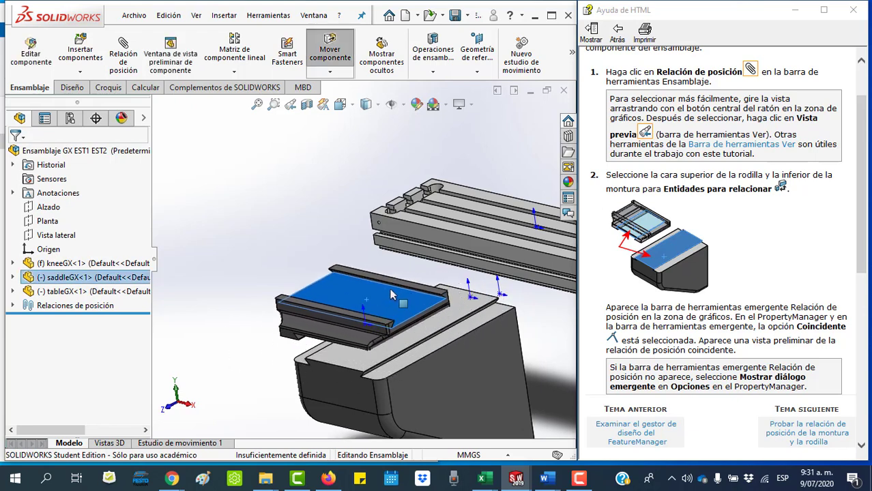
pyautogui.press('Escape')
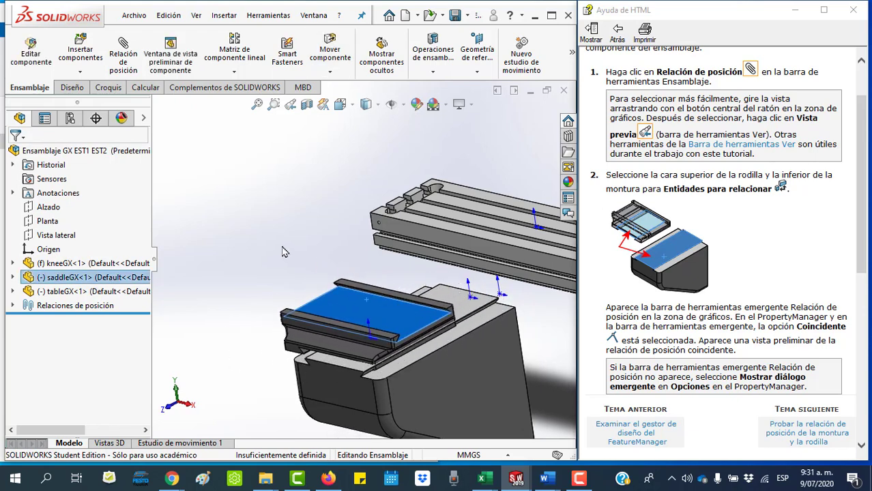
pyautogui.click(274, 104)
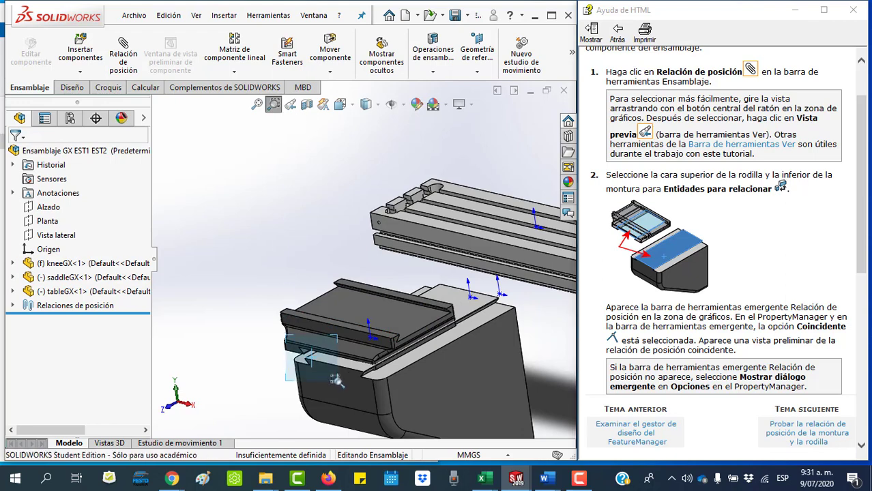
pyautogui.moveTo(336, 380); pyautogui.dragTo(338, 381)
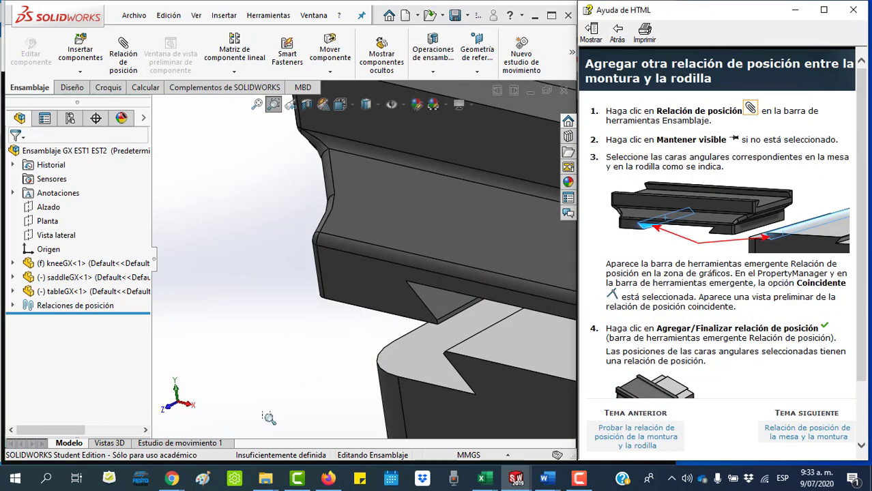
# Mate the saddle's angled face coincident to the knee's angled face and test its remaining freedom
pyautogui.click(124, 47)
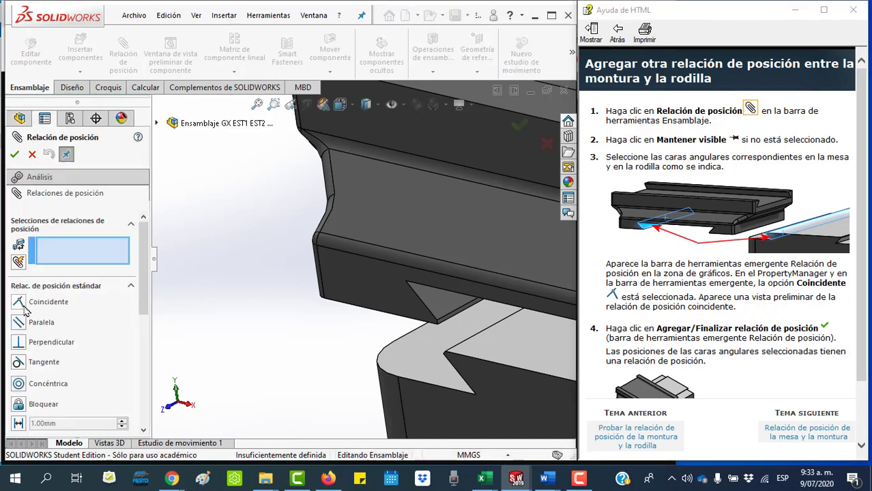
pyautogui.click(437, 305)
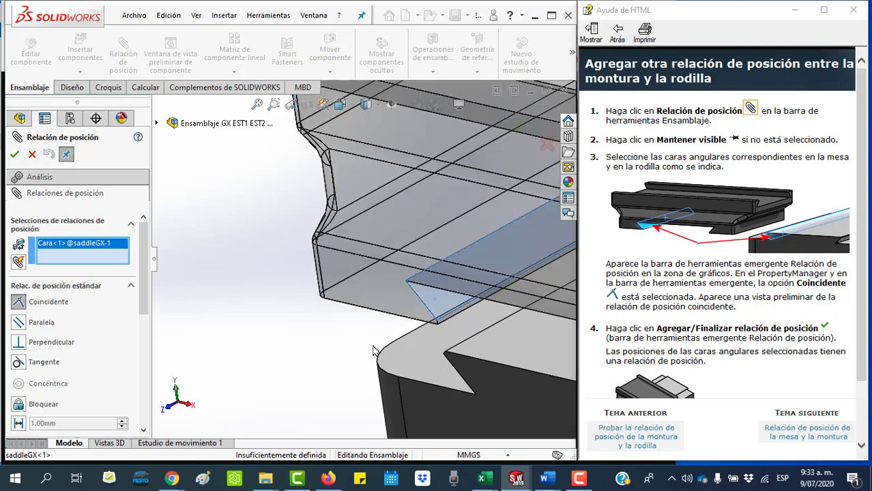
pyautogui.moveTo(316, 365); pyautogui.dragTo(435, 365, button='middle')
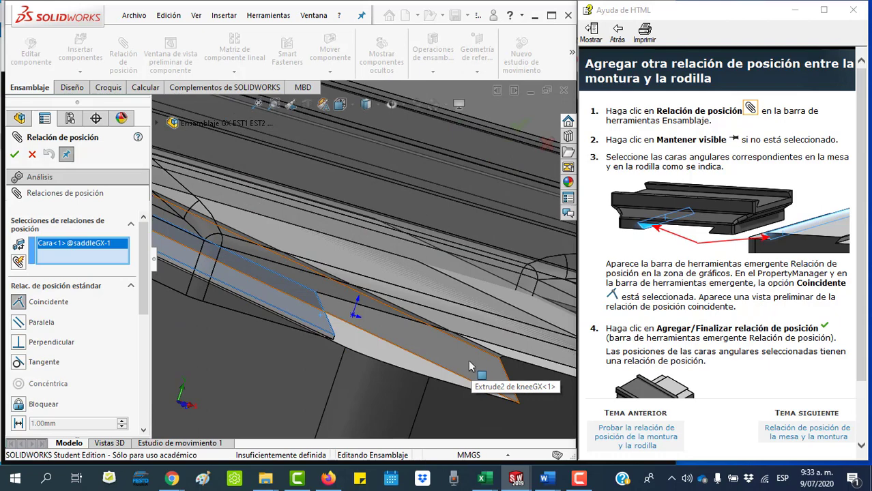
pyautogui.click(469, 366)
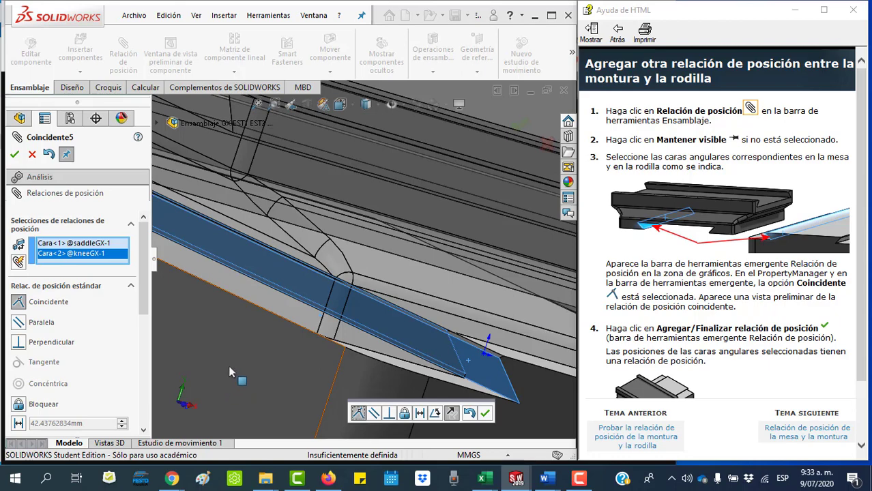
pyautogui.click(483, 414)
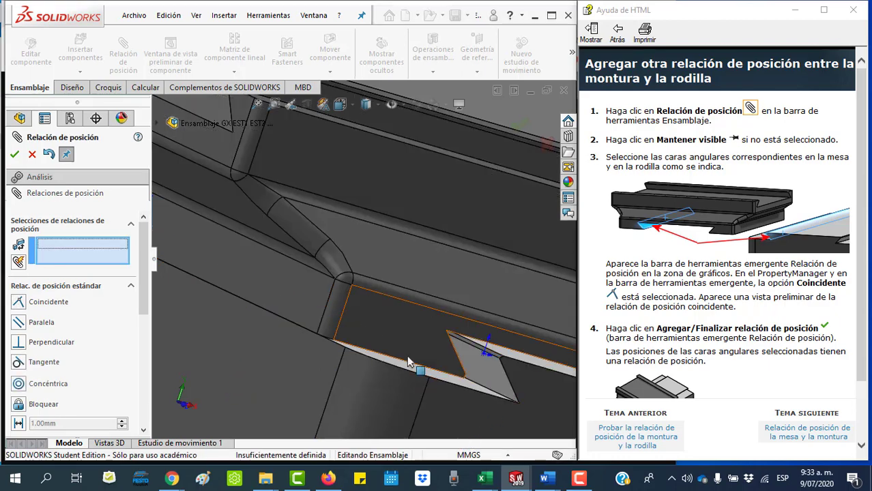
pyautogui.press('space')
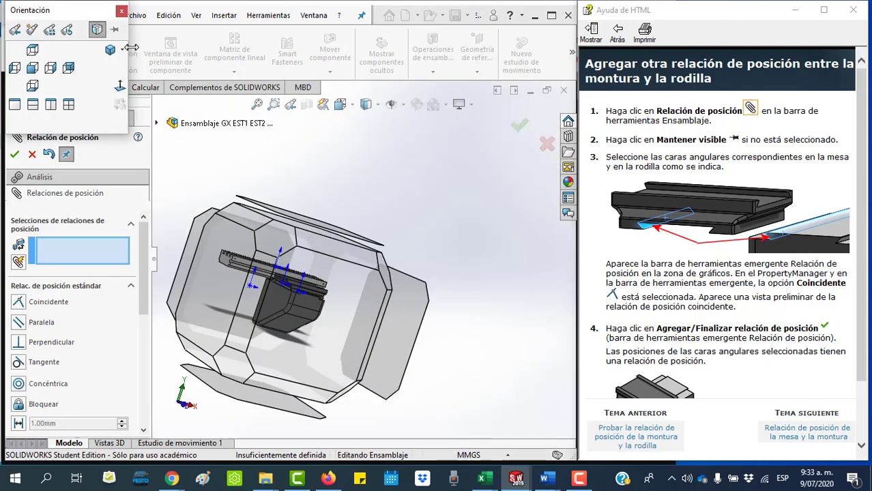
pyautogui.click(110, 52)
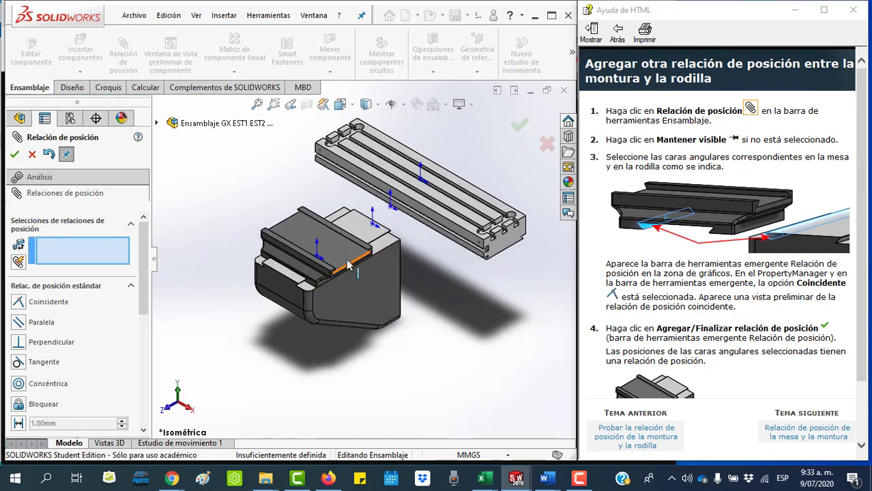
pyautogui.moveTo(348, 254)
pyautogui.mouseDown()
pyautogui.moveTo(366, 245)
pyautogui.moveTo(356, 250)
pyautogui.mouseUp()
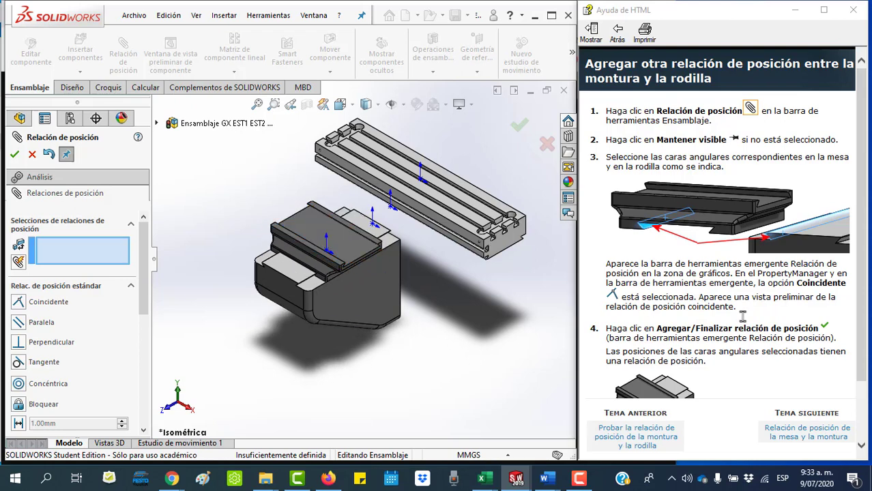
# Go to the table-and-saddle help topic, zoom on the saddle and table, and restart Mate
pyautogui.scroll(-2, 743, 316)
pyautogui.click(807, 437)
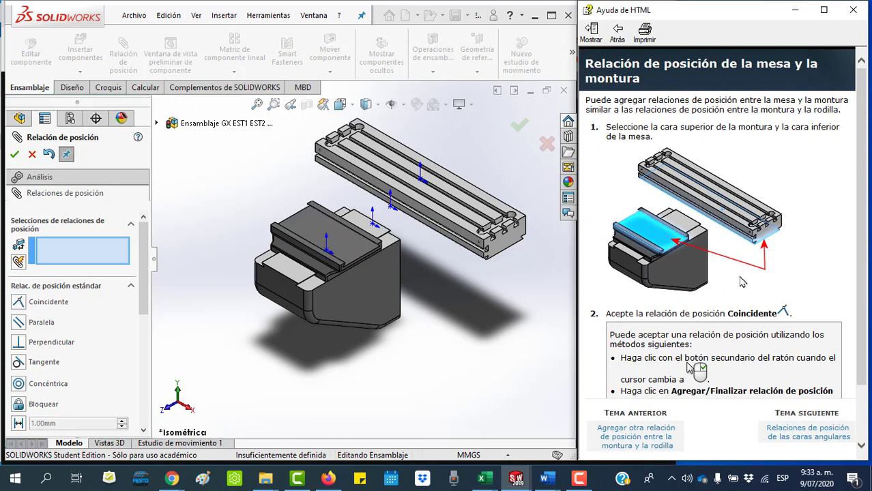
pyautogui.click(274, 104)
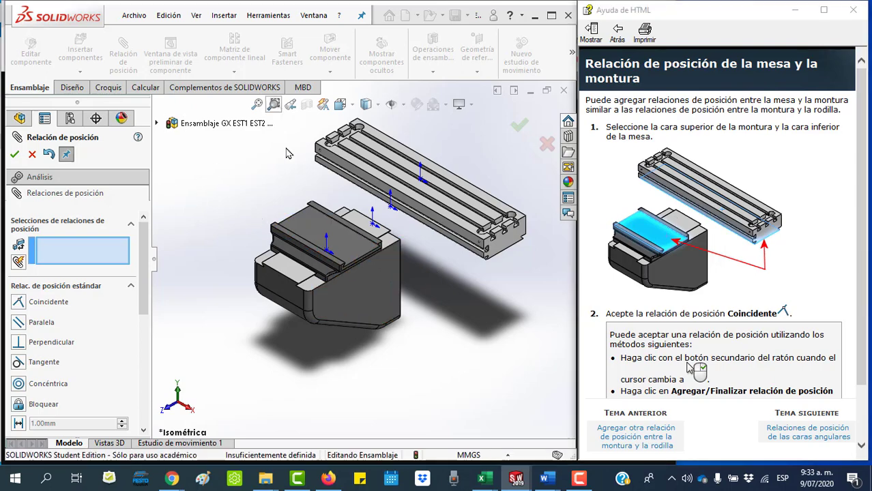
pyautogui.moveTo(231, 145); pyautogui.dragTo(486, 330)
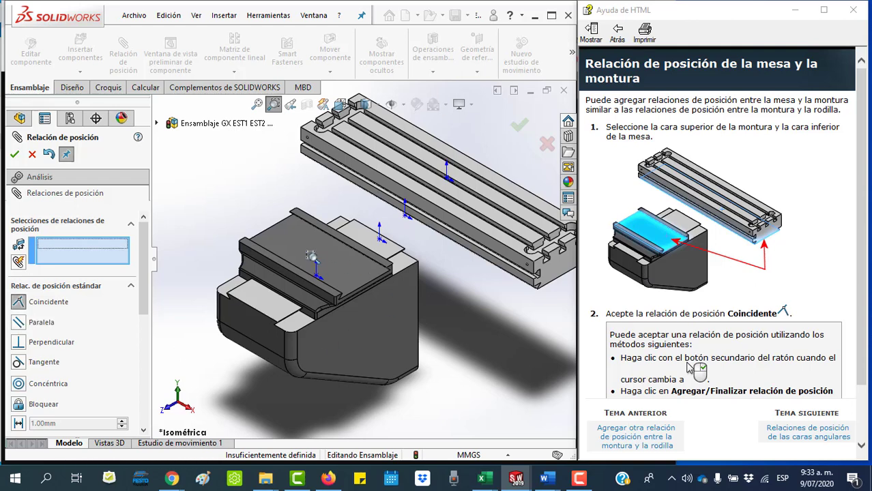
pyautogui.click(15, 155)
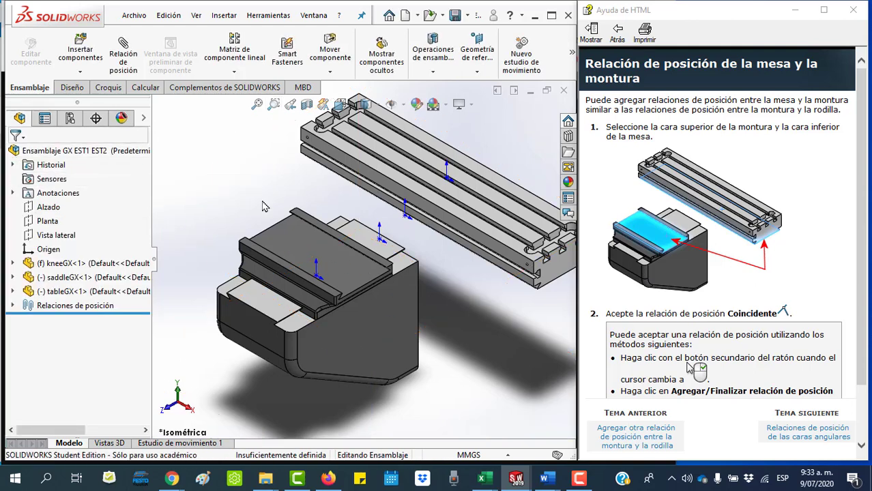
pyautogui.click(123, 63)
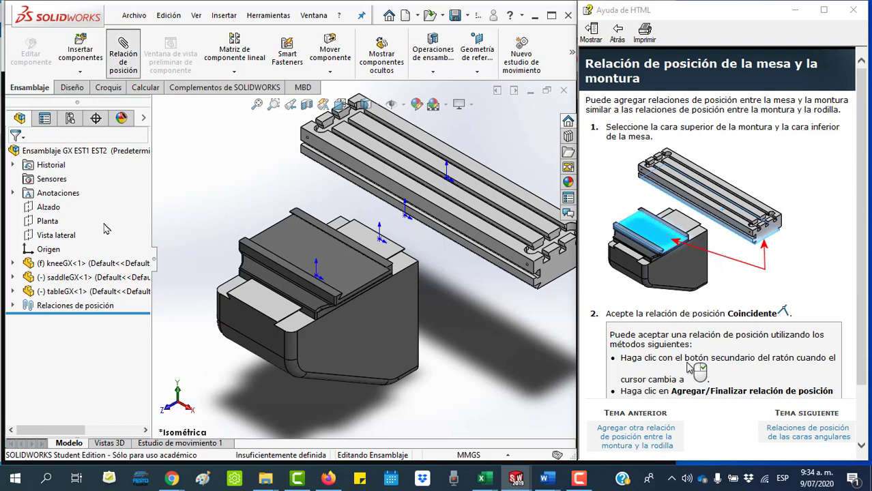
# Mate the saddle's top face coincident with the table's underside, then slide the table
pyautogui.click(318, 271)
pyautogui.moveTo(469, 359)
pyautogui.mouseDown(button='middle')
pyautogui.moveTo(469, 329)
pyautogui.moveTo(506, 268)
pyautogui.mouseUp(button='middle')
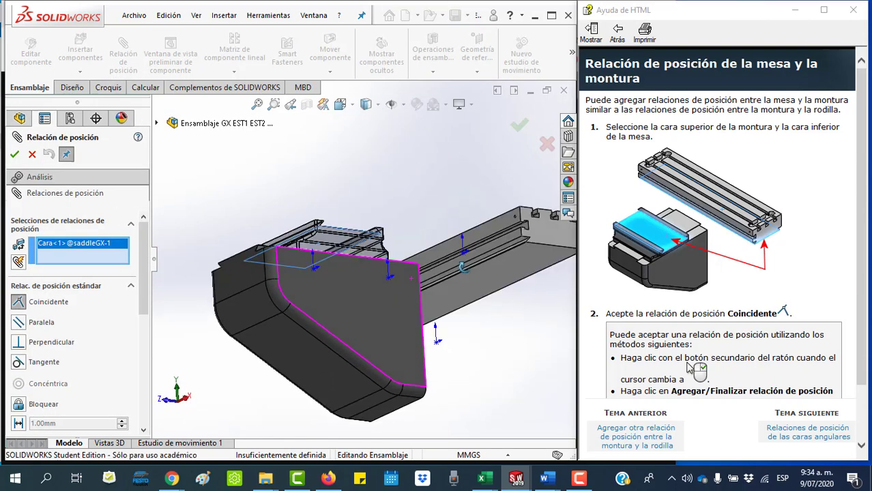
pyautogui.click(508, 265)
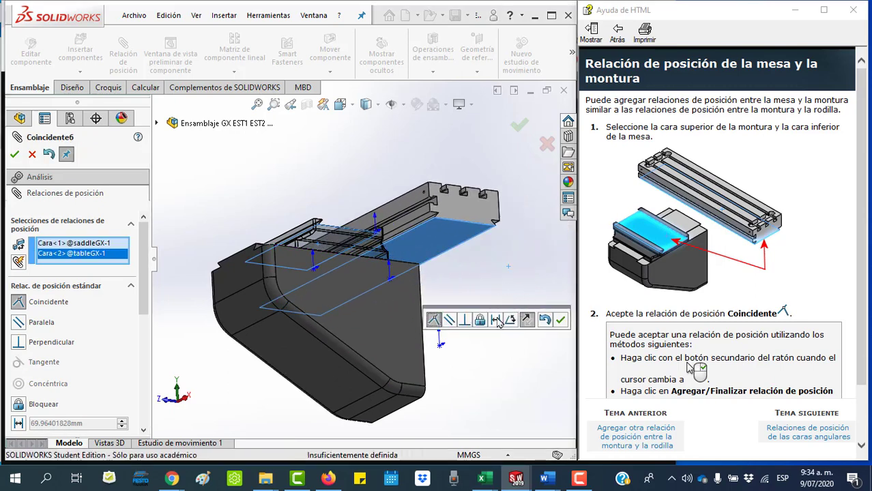
pyautogui.click(560, 322)
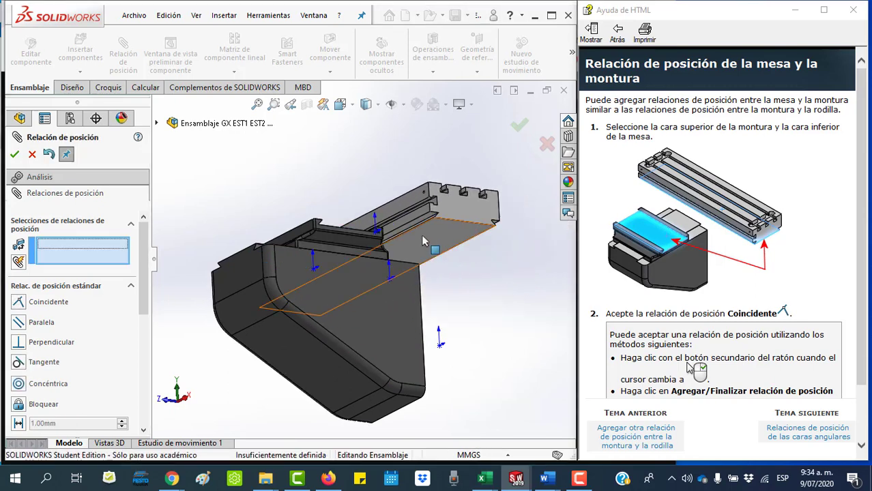
pyautogui.moveTo(456, 263); pyautogui.dragTo(400, 213, button='middle')
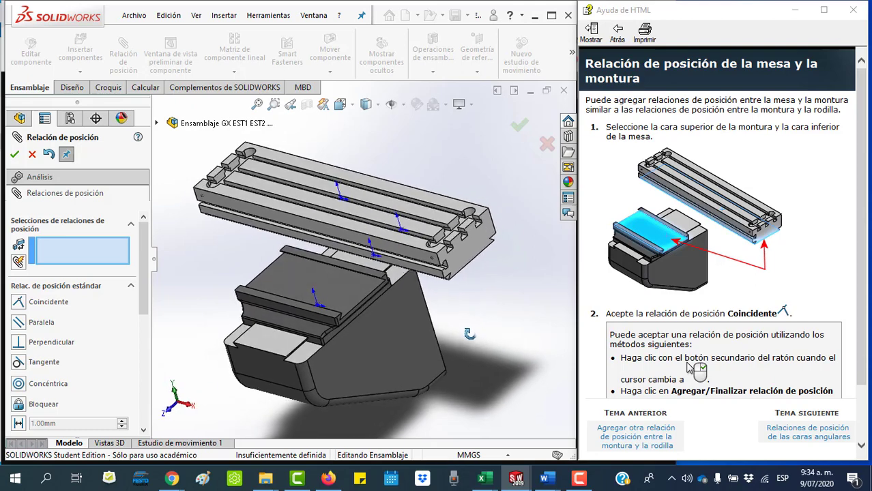
pyautogui.moveTo(401, 213)
pyautogui.mouseDown()
pyautogui.moveTo(424, 245)
pyautogui.moveTo(324, 341)
pyautogui.moveTo(517, 334)
pyautogui.mouseUp()
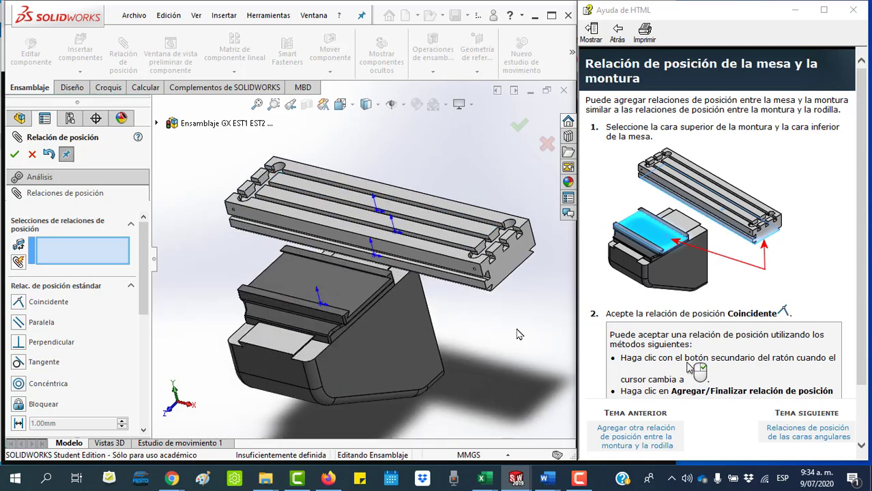
# Test the table's sliding in Right view, then return to Isometric and zoom on its angled edge
pyautogui.press('space')
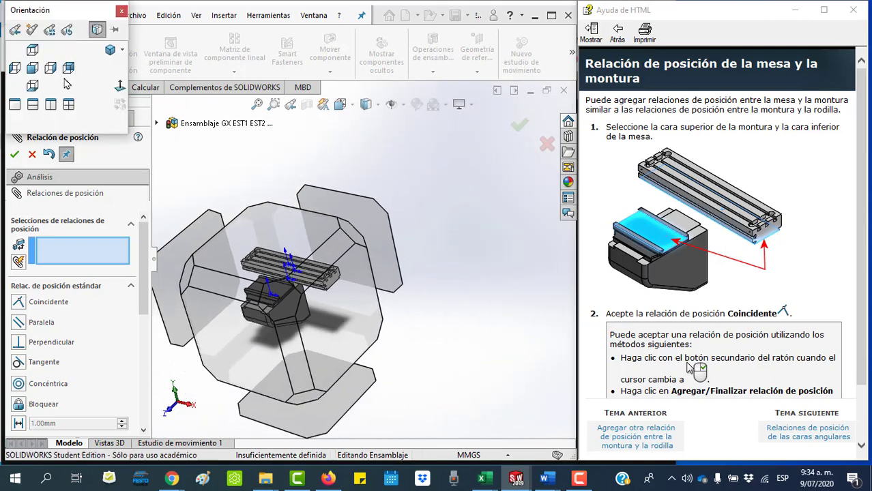
pyautogui.click(50, 67)
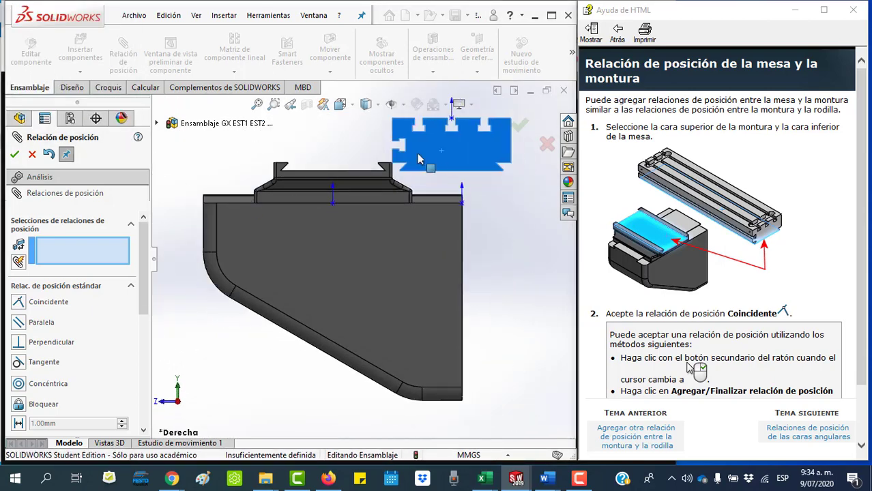
pyautogui.moveTo(419, 159)
pyautogui.mouseDown()
pyautogui.moveTo(225, 154)
pyautogui.moveTo(447, 153)
pyautogui.moveTo(287, 155)
pyautogui.moveTo(433, 155)
pyautogui.mouseUp()
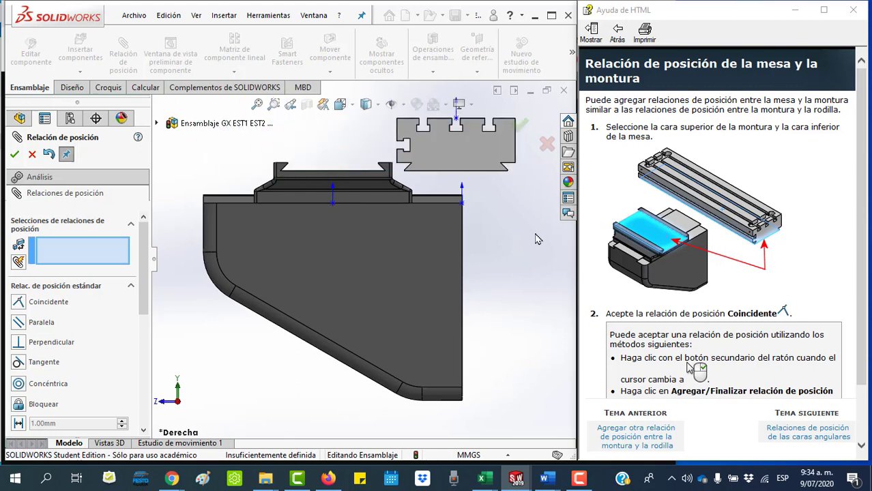
pyautogui.press('space')
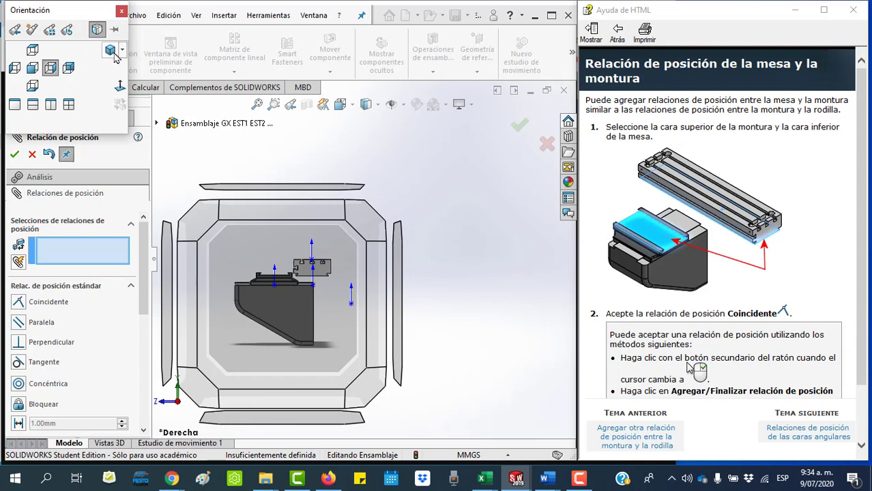
pyautogui.click(110, 51)
pyautogui.click(273, 103)
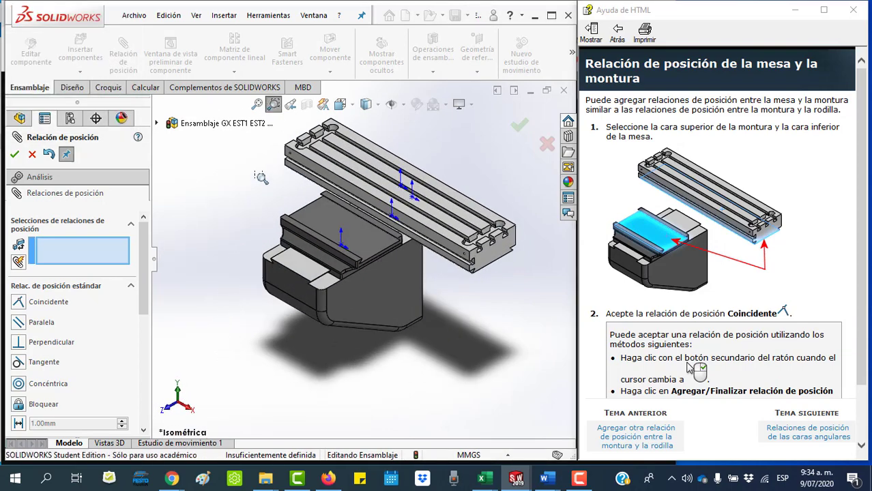
pyautogui.moveTo(258, 175); pyautogui.dragTo(443, 305)
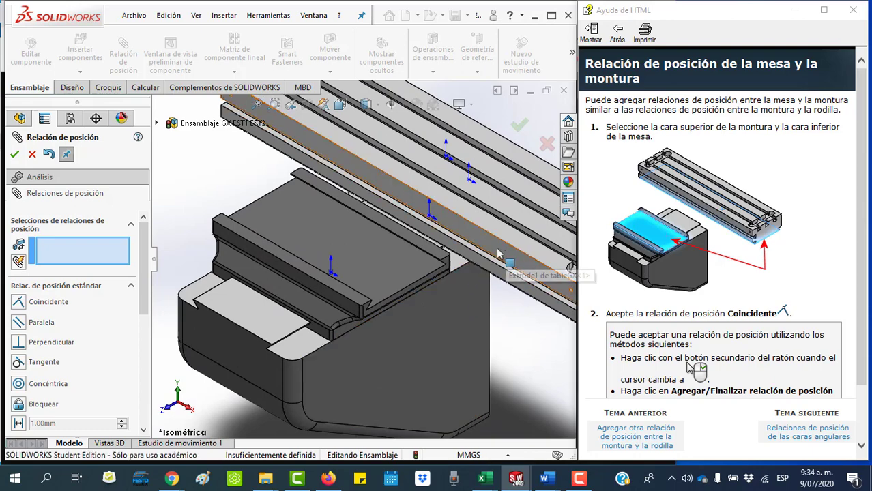
pyautogui.moveTo(382, 164)
pyautogui.mouseDown()
pyautogui.moveTo(285, 197)
pyautogui.moveTo(277, 222)
pyautogui.moveTo(269, 120)
pyautogui.mouseUp()
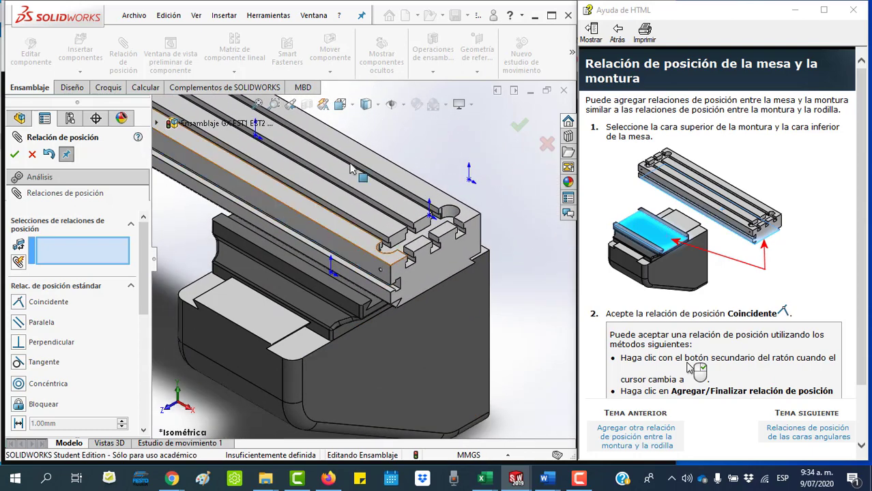
pyautogui.click(273, 103)
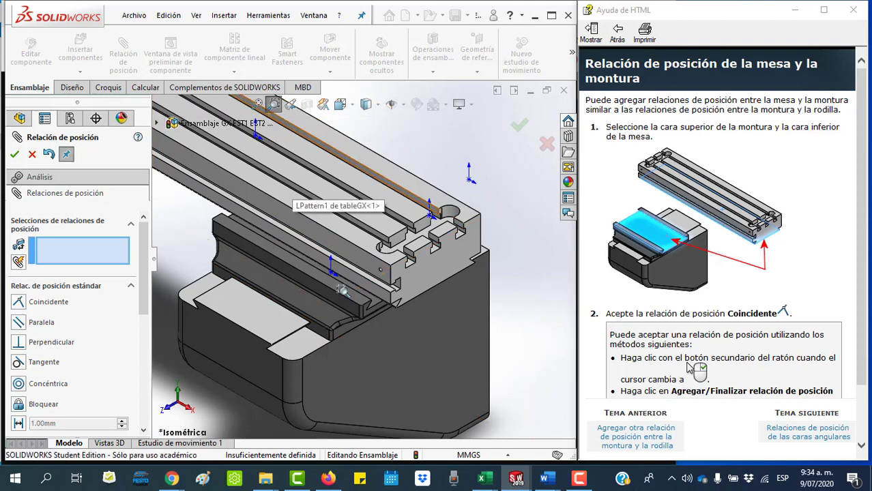
pyautogui.moveTo(372, 280); pyautogui.dragTo(422, 326)
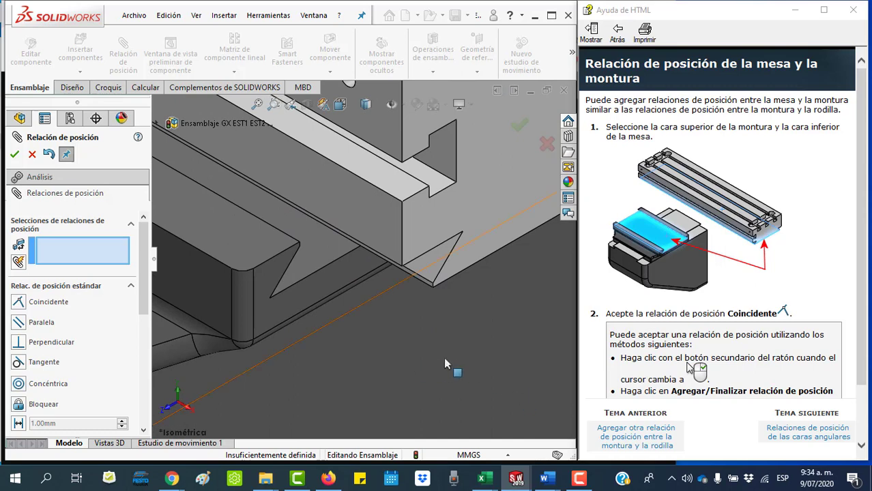
pyautogui.scroll(-2, 816, 304)
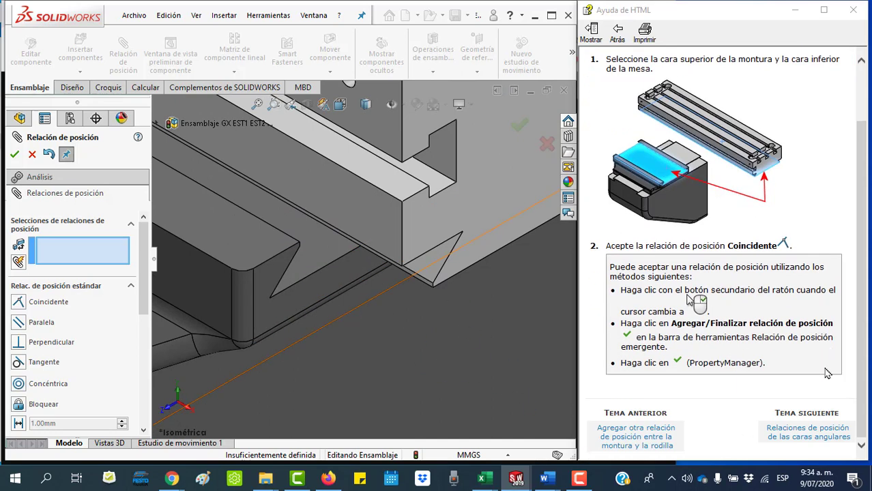
# Following the angled-faces help topic, mate the table's and saddle's angled faces coincident
pyautogui.click(806, 437)
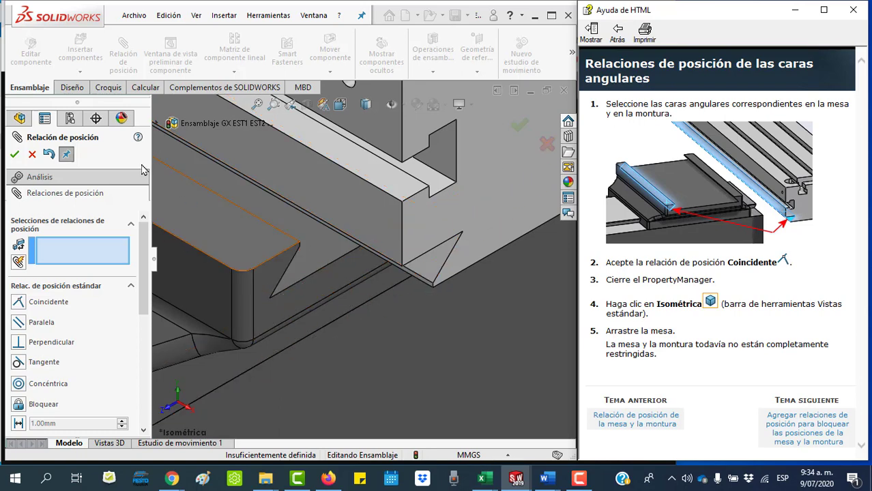
pyautogui.click(18, 307)
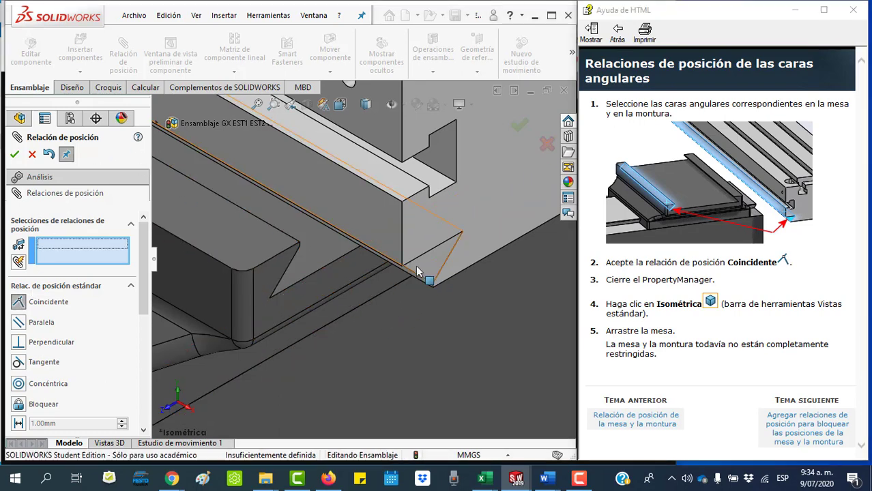
pyautogui.click(432, 263)
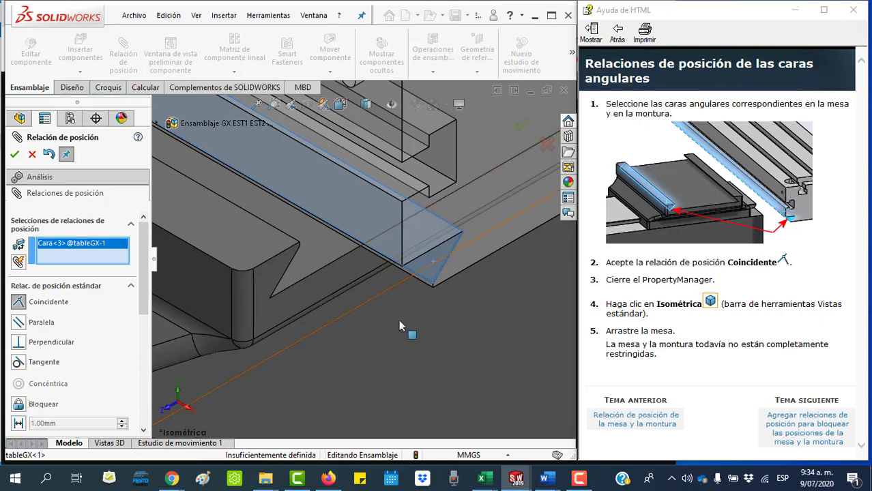
pyautogui.moveTo(400, 326)
pyautogui.mouseDown(button='middle')
pyautogui.moveTo(485, 345)
pyautogui.moveTo(334, 323)
pyautogui.moveTo(354, 290)
pyautogui.mouseUp(button='middle')
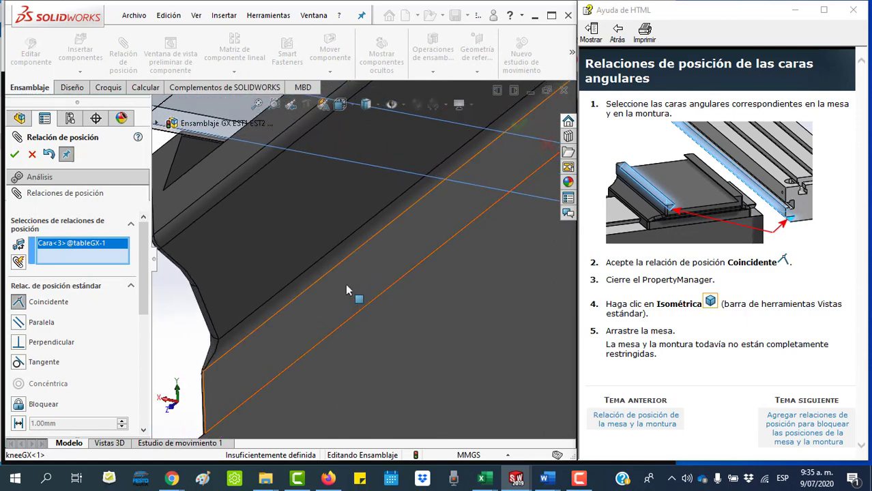
pyautogui.click(192, 159)
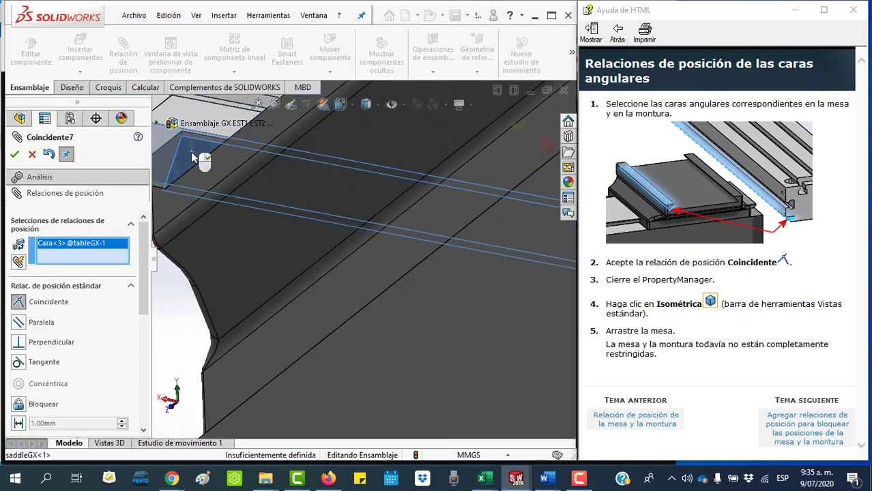
pyautogui.click(177, 139)
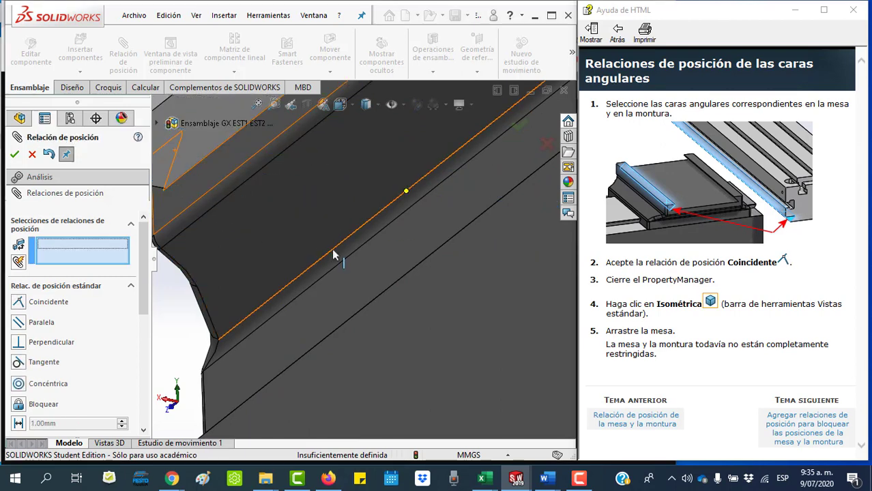
# Orbit to check the fit and close the Mate PropertyManager
pyautogui.scroll(2, 356, 190)
pyautogui.scroll(3, 356, 190)
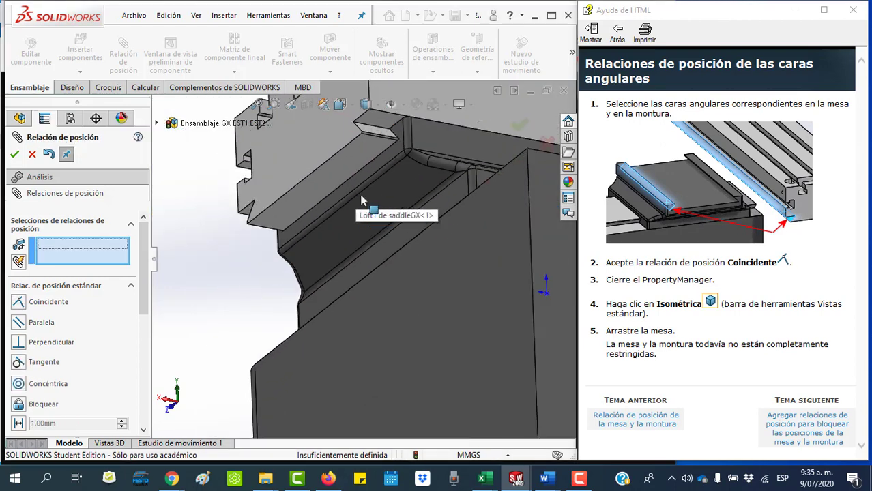
pyautogui.moveTo(371, 207); pyautogui.dragTo(398, 170, button='middle')
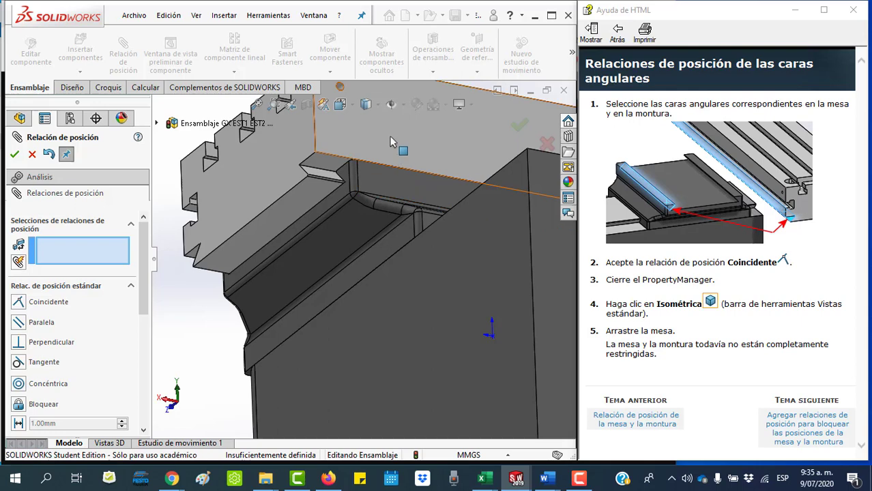
pyautogui.press('space')
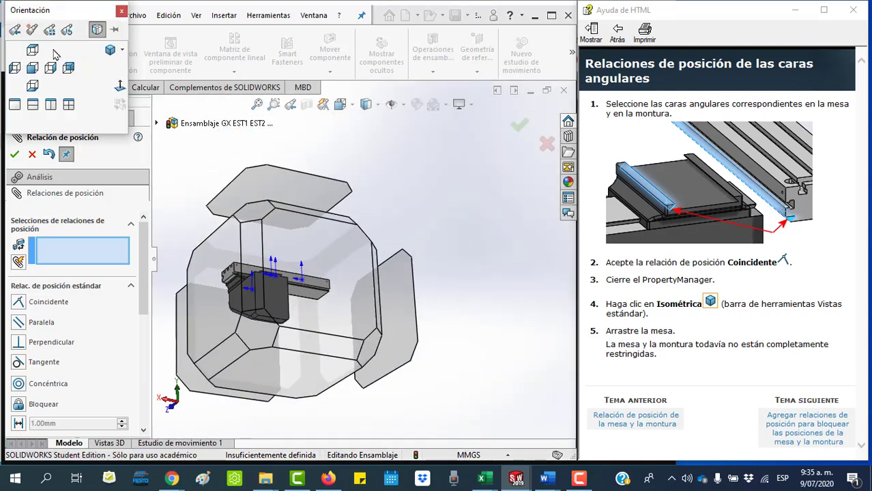
pyautogui.click(15, 155)
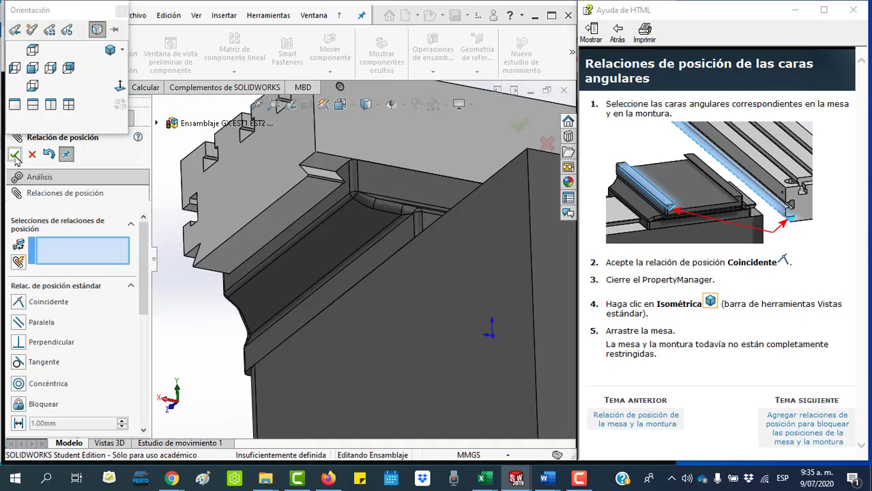
# In Isometric view, slide the table along the saddle, zoom on both, and choose yellow for the saddle
pyautogui.press('space')
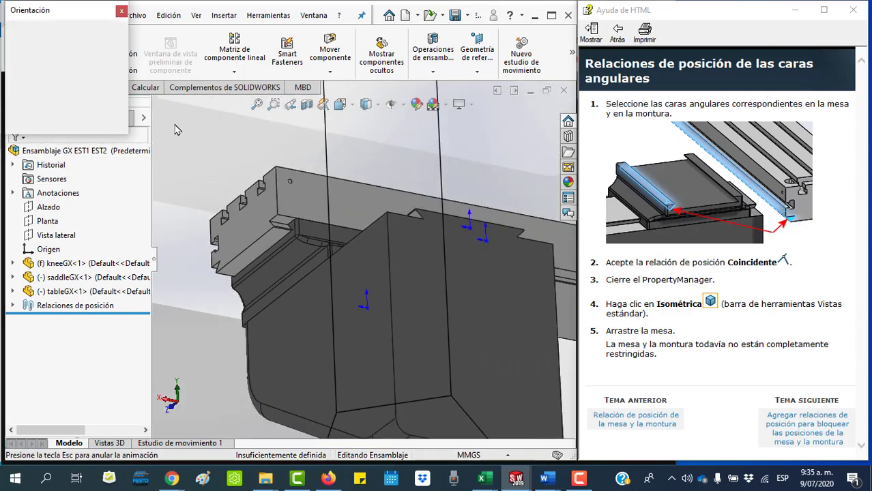
pyautogui.click(109, 57)
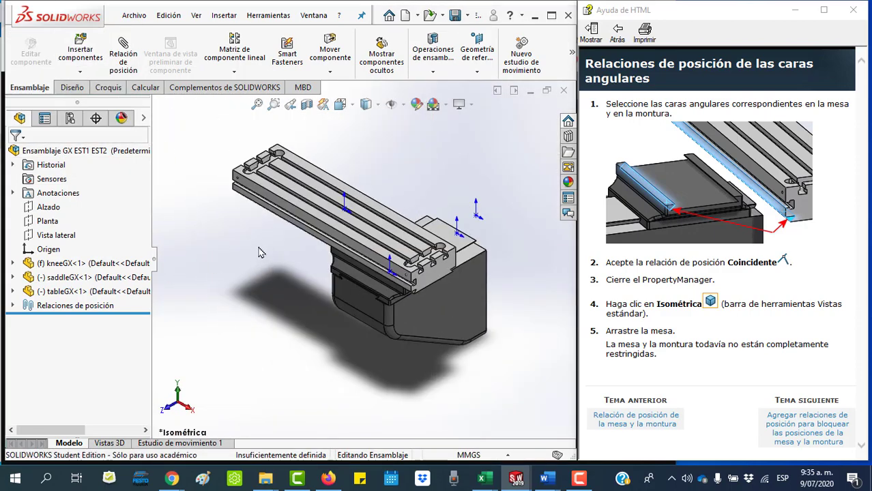
pyautogui.moveTo(365, 220)
pyautogui.mouseDown()
pyautogui.moveTo(386, 240)
pyautogui.moveTo(486, 232)
pyautogui.moveTo(450, 220)
pyautogui.moveTo(459, 214)
pyautogui.moveTo(483, 243)
pyautogui.moveTo(464, 234)
pyautogui.mouseUp()
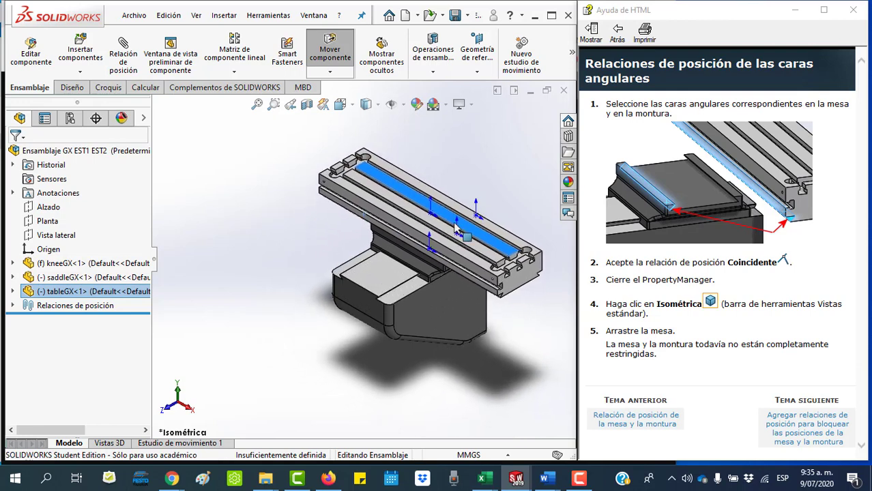
pyautogui.moveTo(464, 234); pyautogui.dragTo(451, 221)
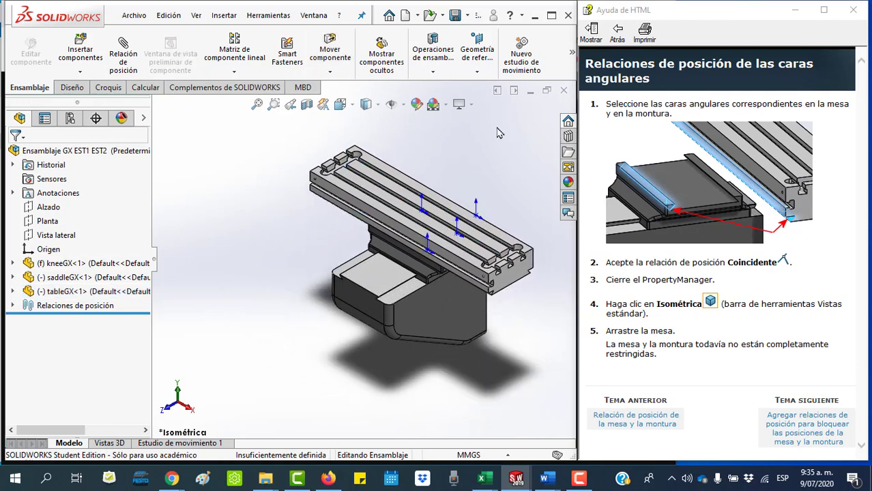
pyautogui.click(273, 103)
pyautogui.moveTo(295, 151); pyautogui.dragTo(543, 408)
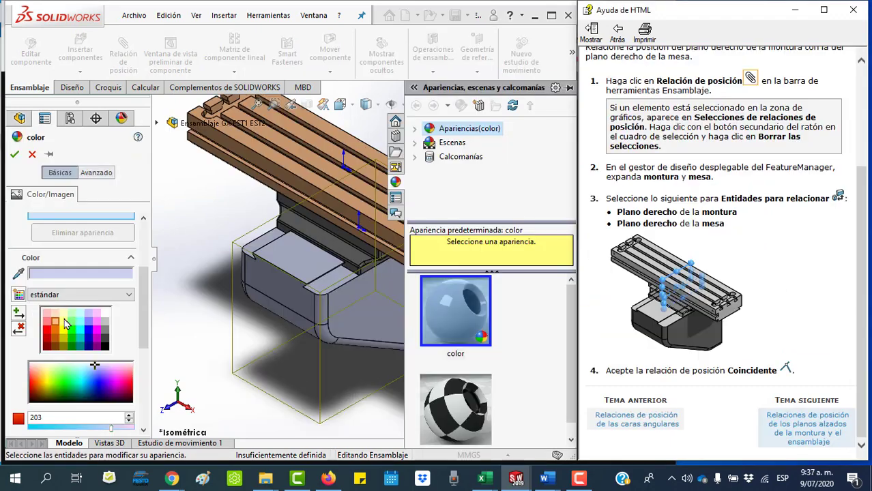
pyautogui.click(64, 321)
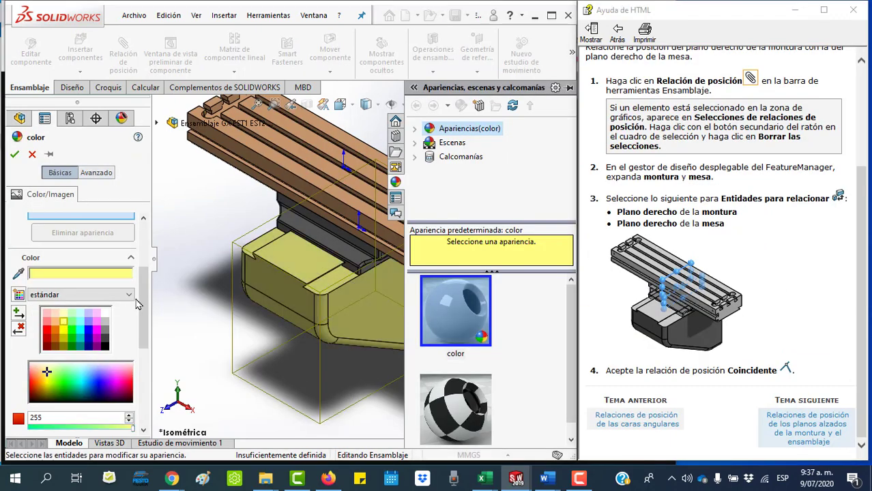
# Accept the yellow saddle colour, collapse the task pane, and slide the table along its rail
pyautogui.click(15, 154)
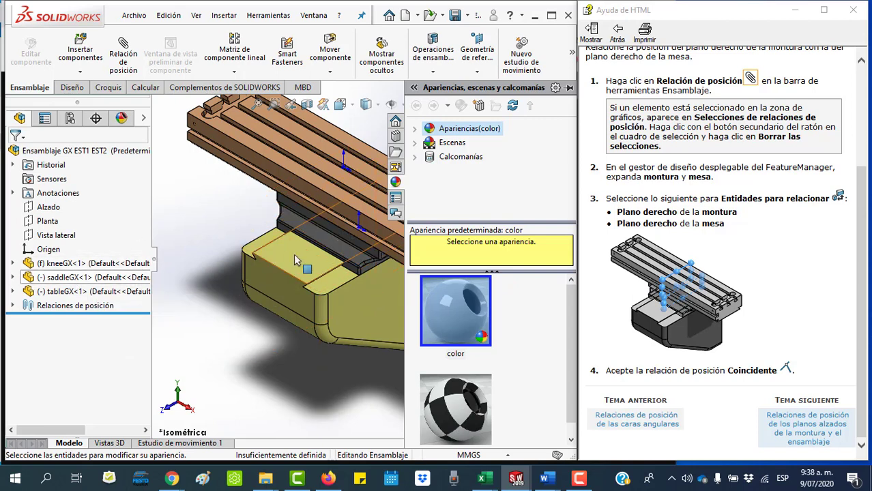
pyautogui.scroll(2, 177, 213)
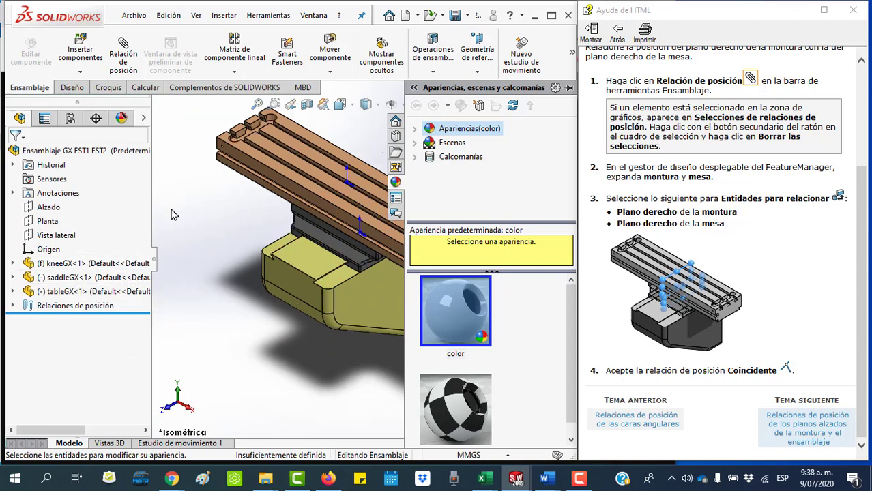
pyautogui.click(181, 280)
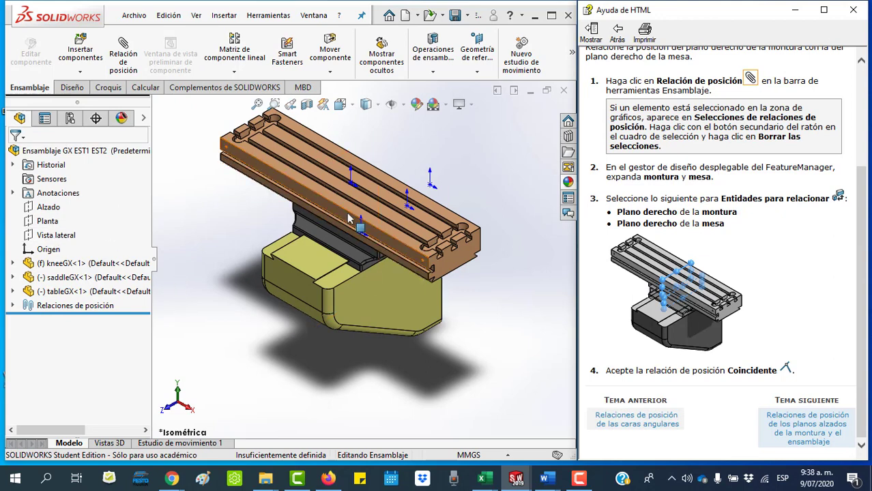
pyautogui.moveTo(405, 204); pyautogui.dragTo(392, 196)
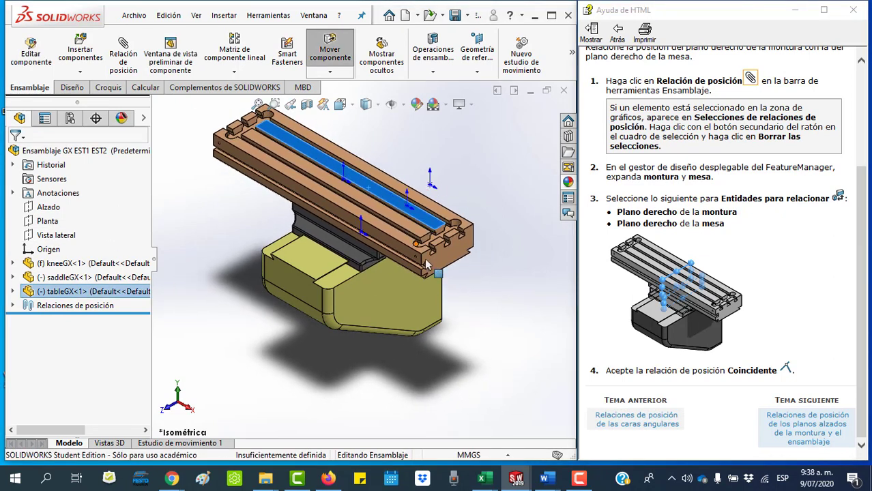
pyautogui.press('Escape')
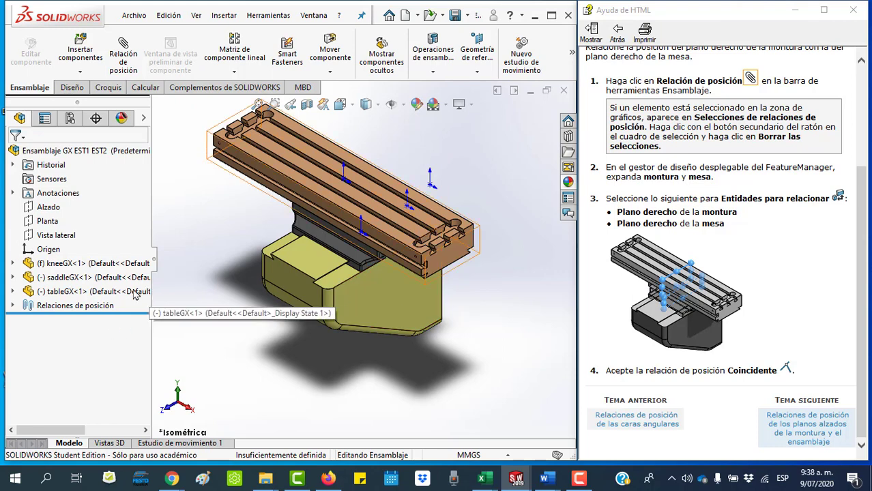
# Select the saddleGX and tableGX Right Planes in the tree and mate them coincident
pyautogui.click(13, 277)
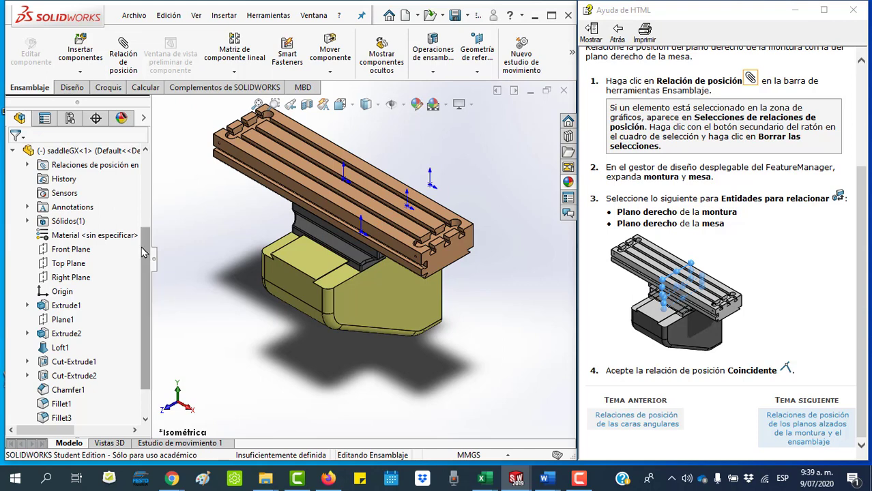
pyautogui.moveTo(145, 245); pyautogui.dragTo(148, 283)
pyautogui.click(12, 404)
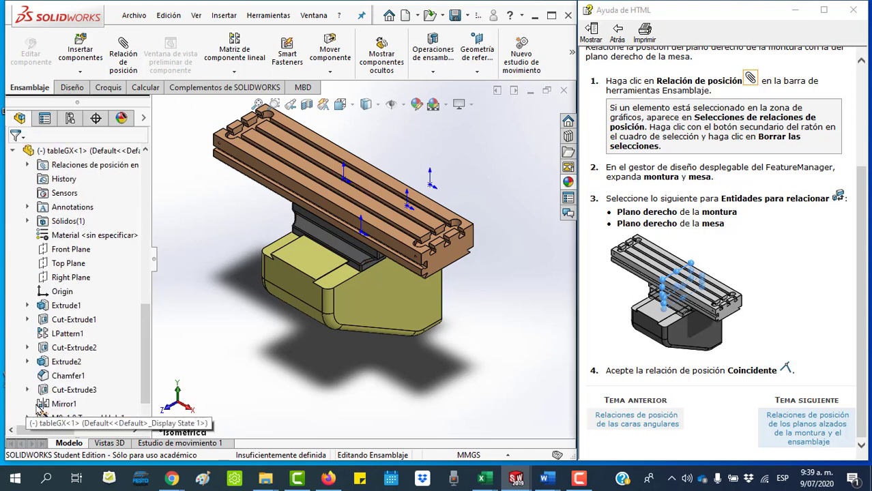
pyautogui.moveTo(143, 321); pyautogui.dragTo(140, 330)
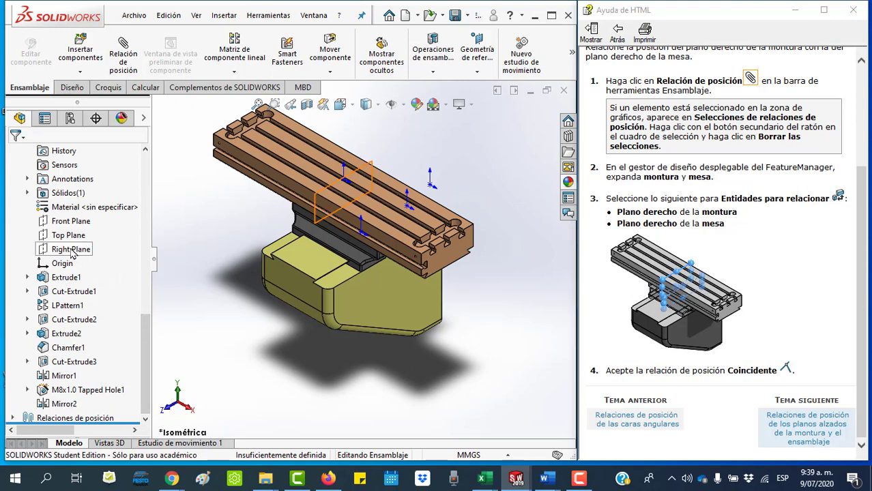
pyautogui.press('f')
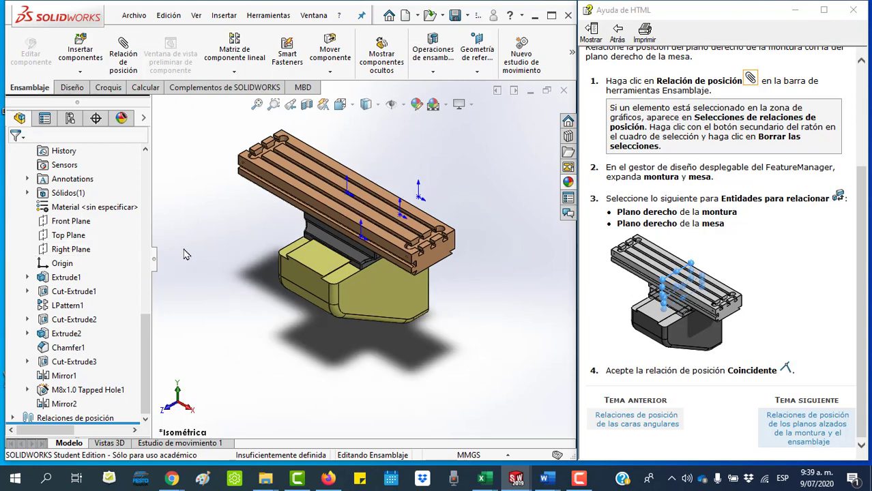
pyautogui.moveTo(145, 326); pyautogui.dragTo(142, 239)
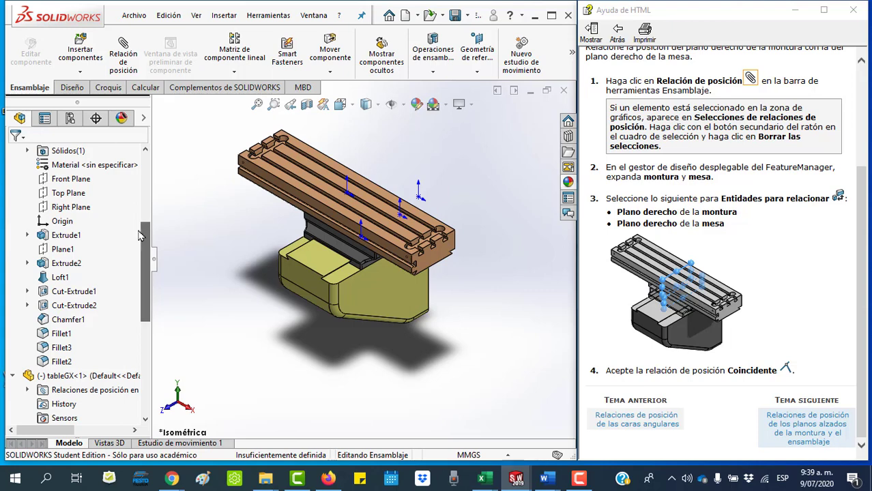
pyautogui.click(61, 209)
pyautogui.moveTo(142, 247); pyautogui.dragTo(143, 308)
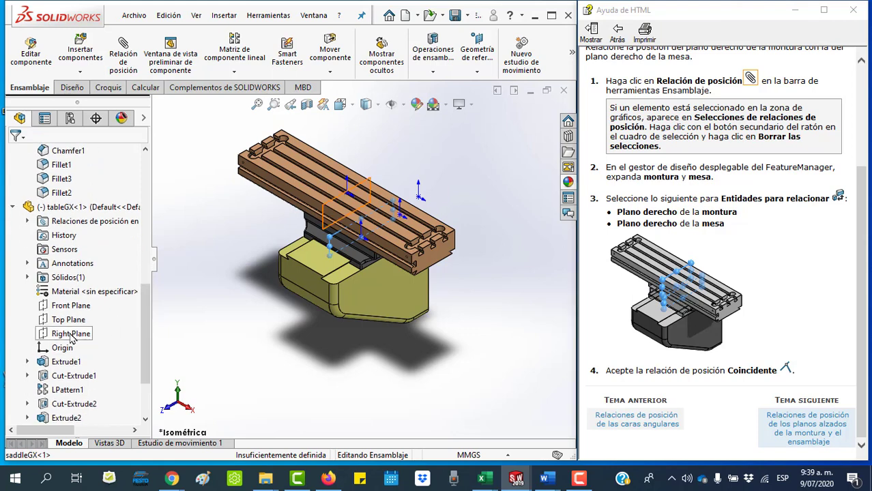
pyautogui.click(74, 336)
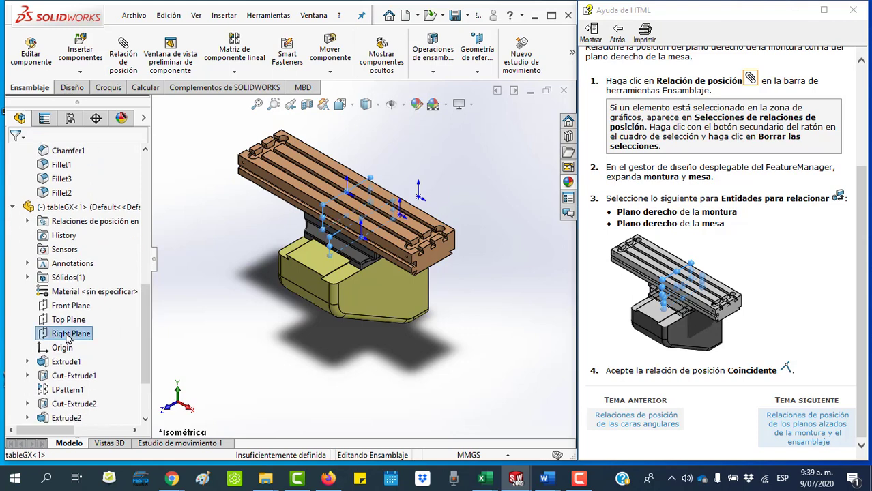
pyautogui.click(124, 57)
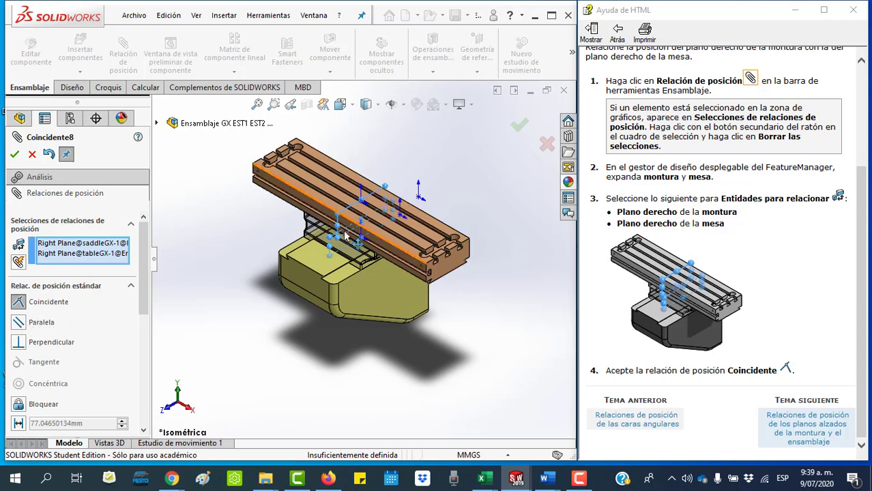
pyautogui.press('Return')
pyautogui.click(783, 310)
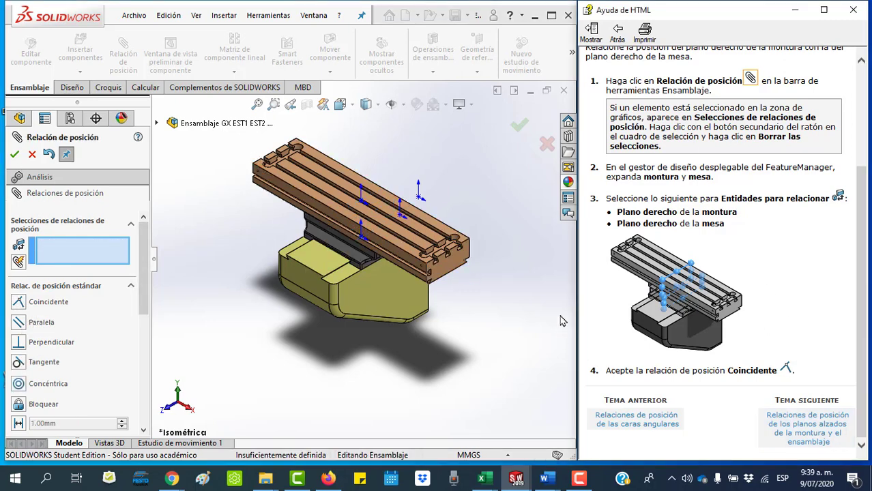
# Read the next help topic on front-plane mates, then exit the mate editor with Esc
pyautogui.click(811, 430)
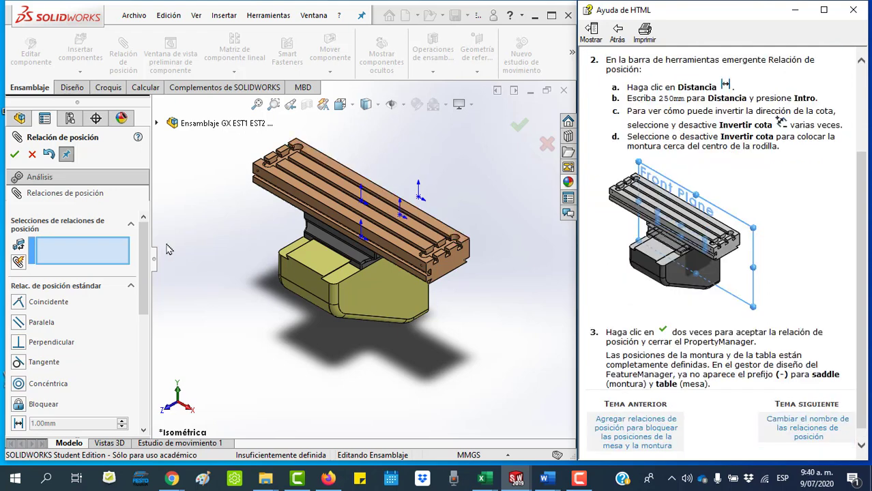
pyautogui.scroll(4, 765, 187)
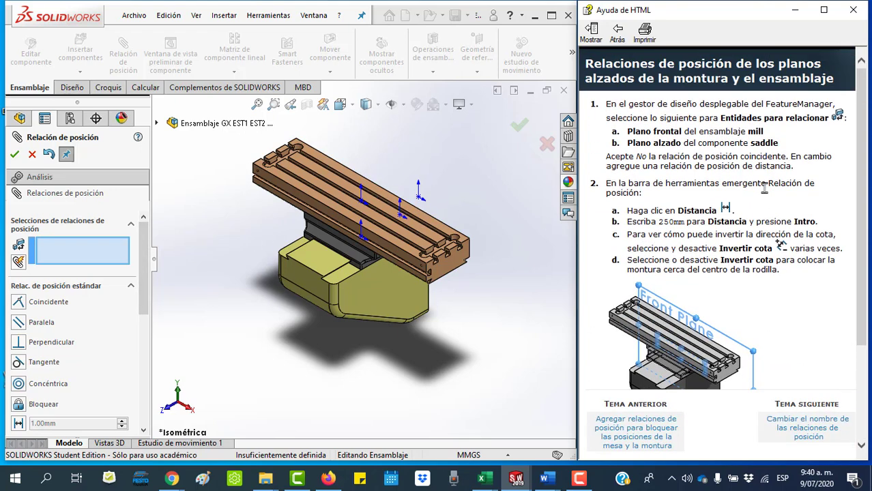
pyautogui.scroll(-2, 765, 187)
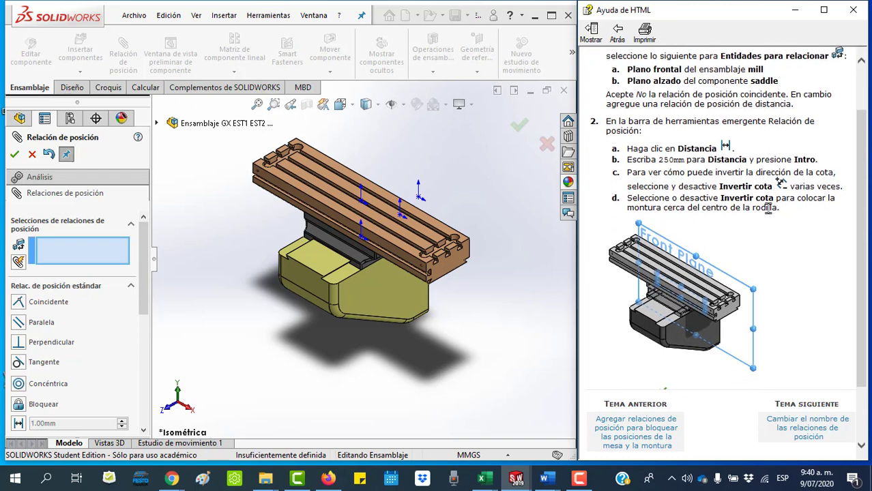
pyautogui.scroll(2, 768, 208)
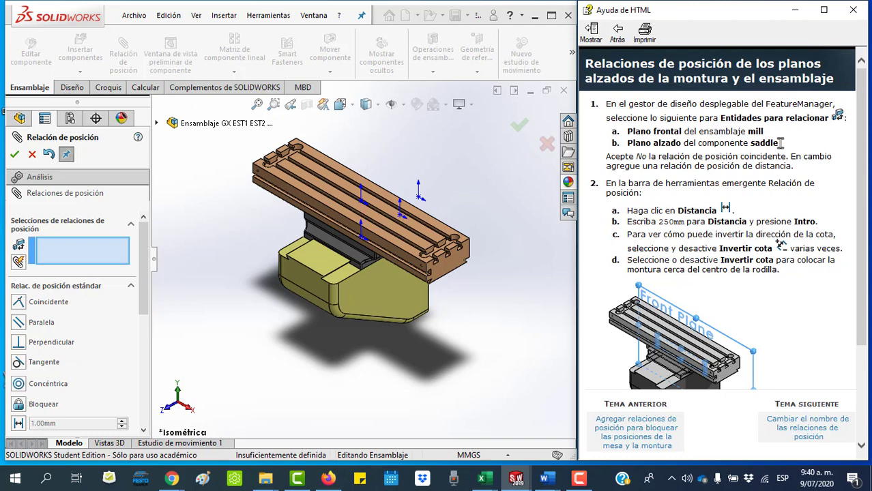
pyautogui.scroll(-3, 780, 287)
pyautogui.scroll(3, 760, 204)
pyautogui.scroll(-3, 785, 234)
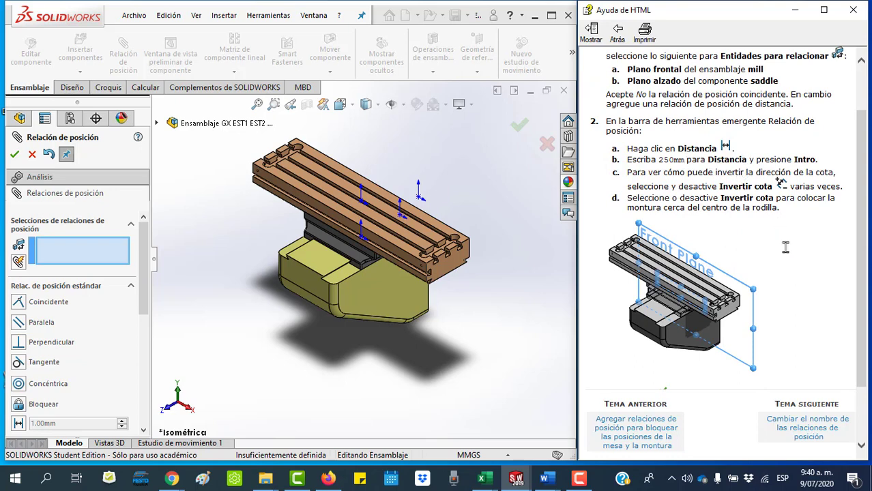
pyautogui.scroll(-3, 786, 248)
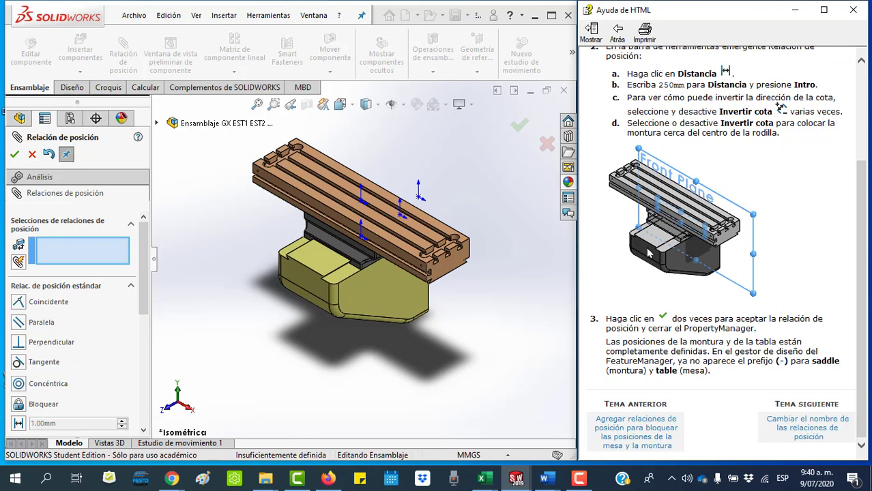
pyautogui.press('Escape')
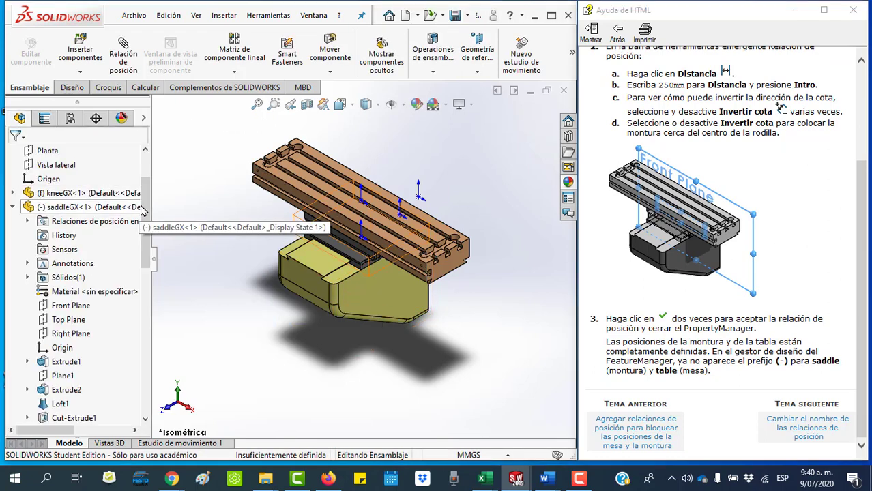
pyautogui.scroll(3, 146, 187)
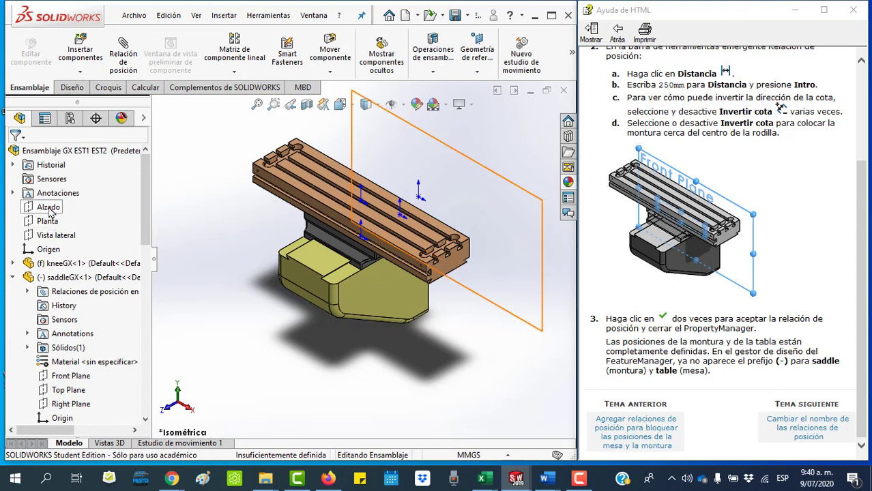
# Add a 250 mm distance mate between the assembly's Alzado plane and saddleGX's Front Plane
pyautogui.click(47, 208)
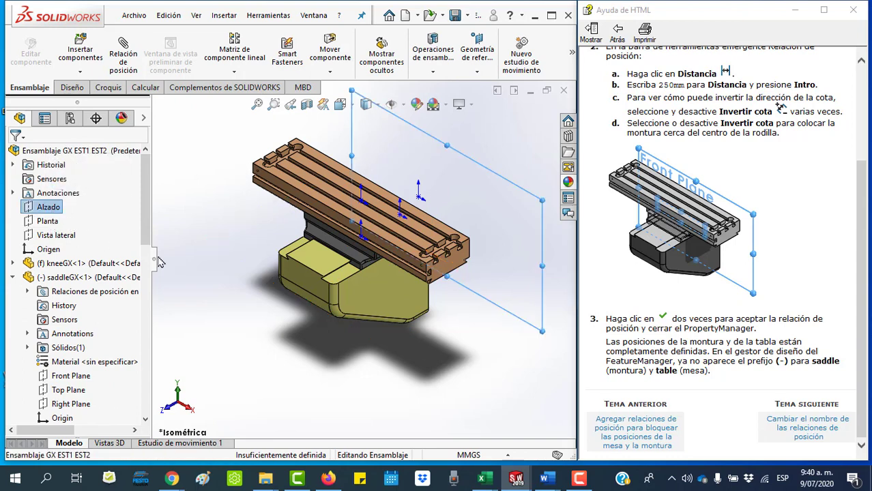
pyautogui.click(167, 191)
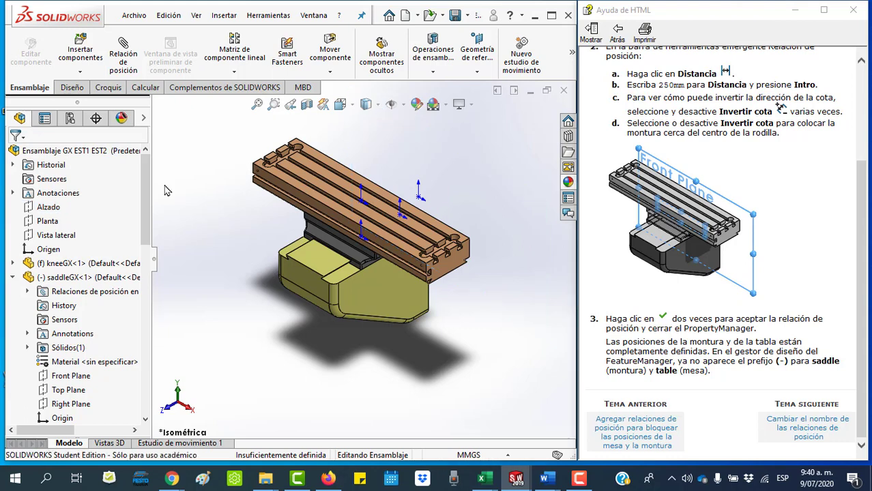
pyautogui.click(123, 68)
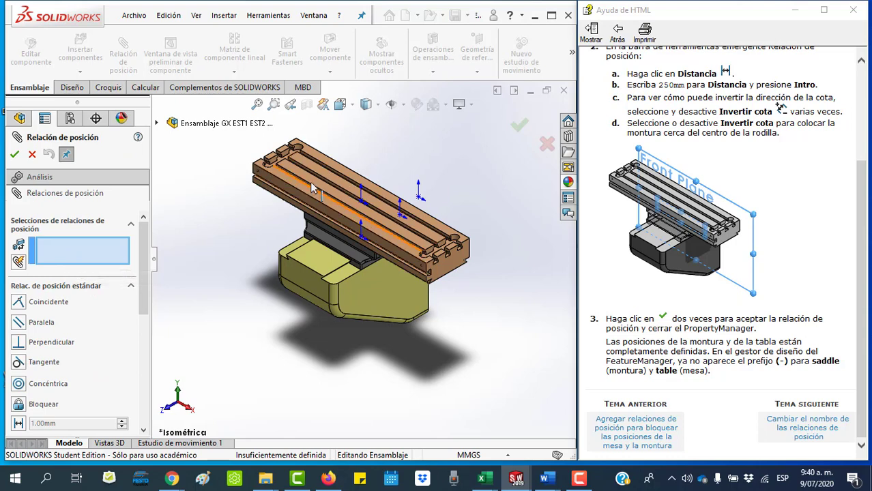
pyautogui.click(156, 123)
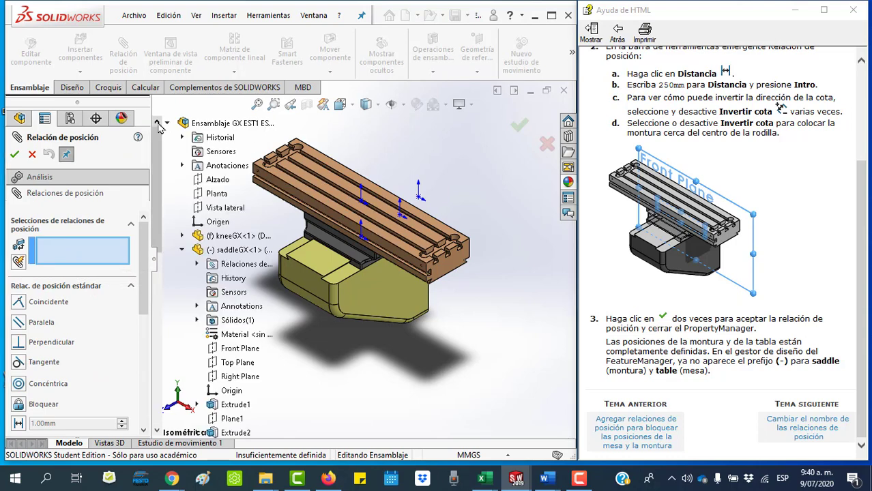
pyautogui.click(213, 181)
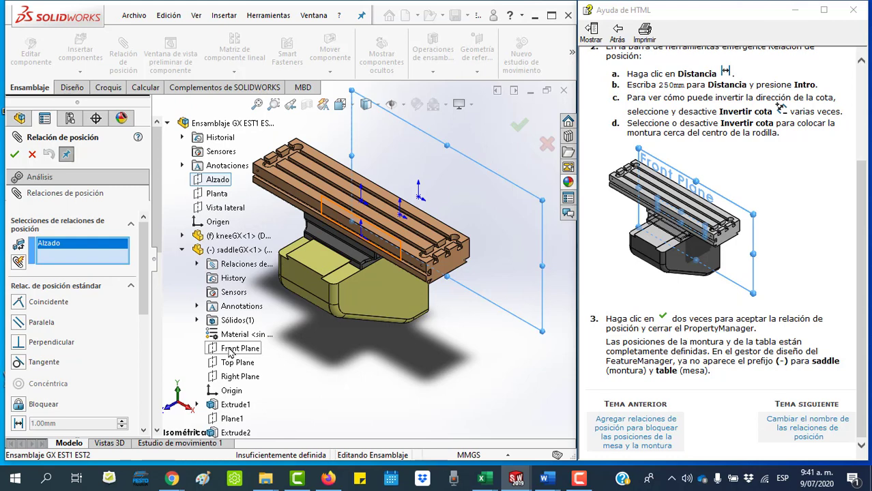
pyautogui.click(230, 351)
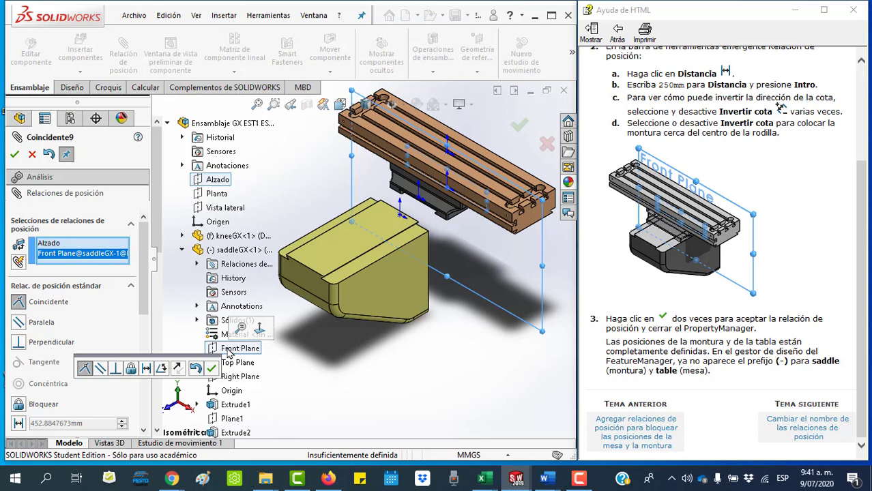
pyautogui.click(147, 371)
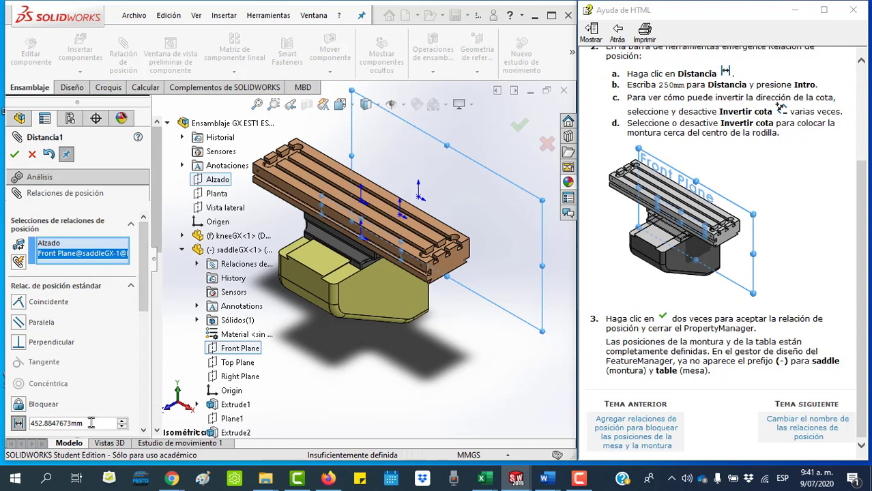
pyautogui.moveTo(101, 424); pyautogui.dragTo(30, 425)
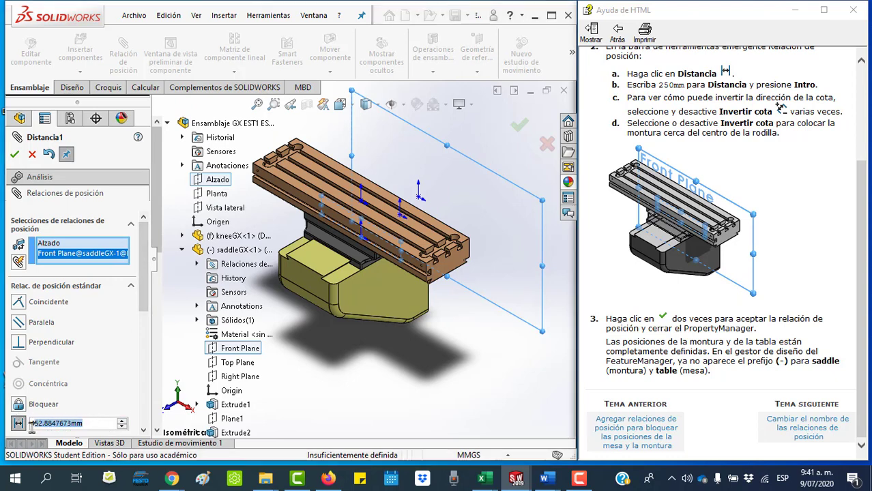
pyautogui.write('250')
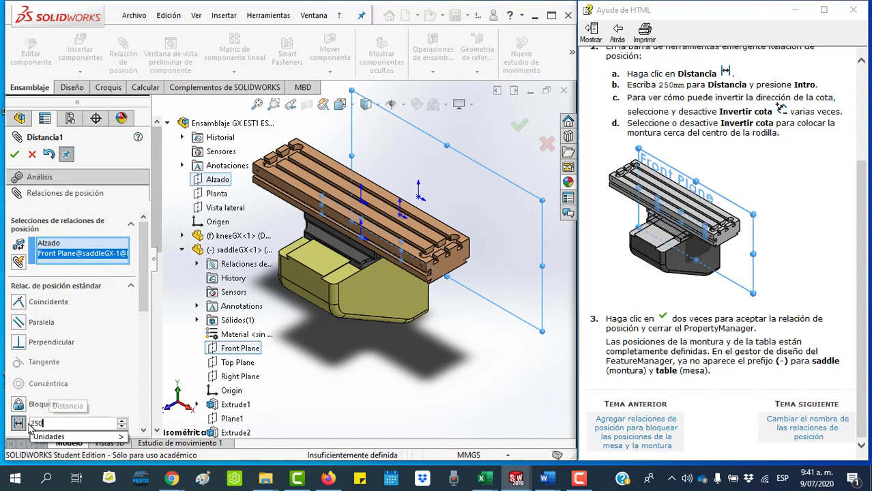
pyautogui.press('Return')
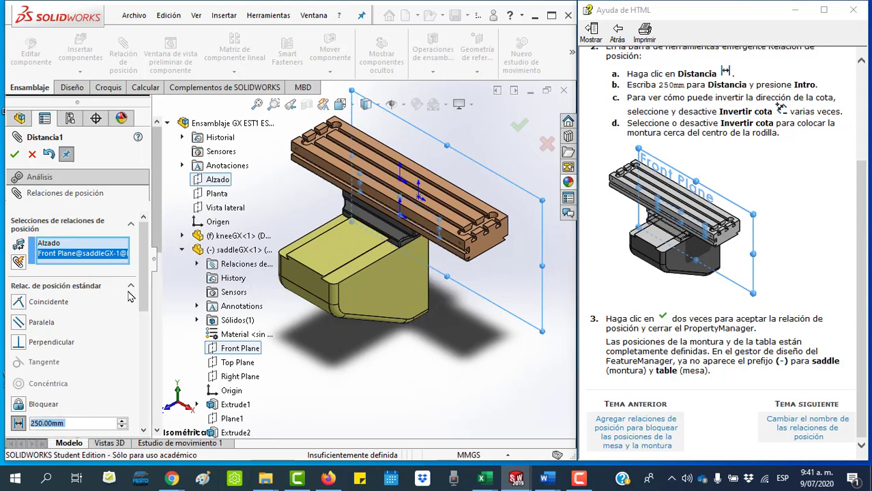
pyautogui.click(15, 155)
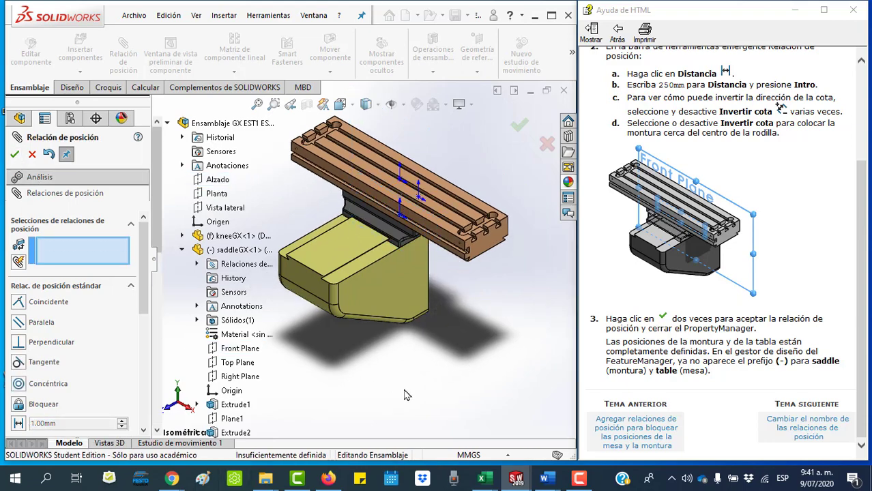
# Switch to the Top view, close the Mate manager, and select the Distancia1 mate
pyautogui.press('space')
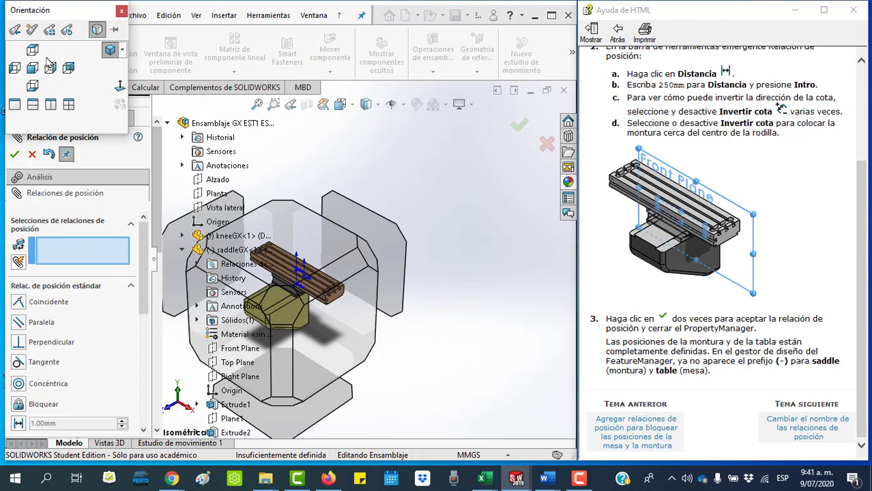
pyautogui.click(37, 53)
pyautogui.hotkey('ctrl', '5')
pyautogui.scroll(2, 481, 280)
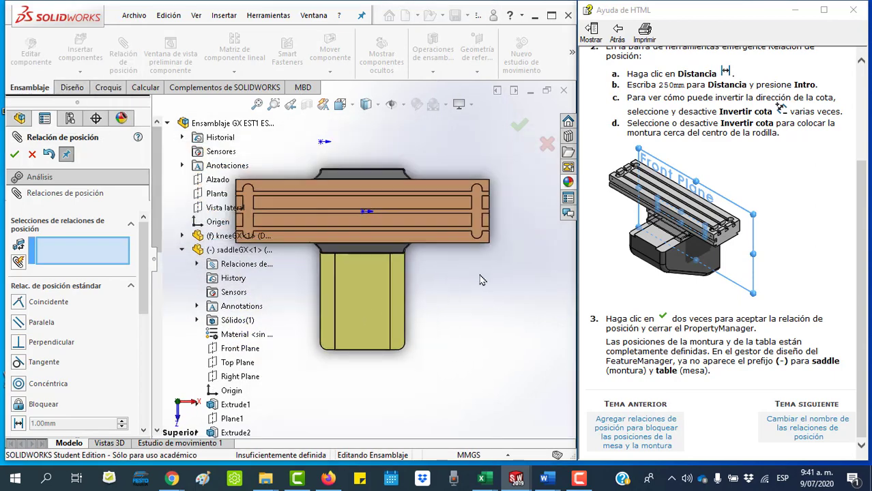
pyautogui.scroll(2, 482, 280)
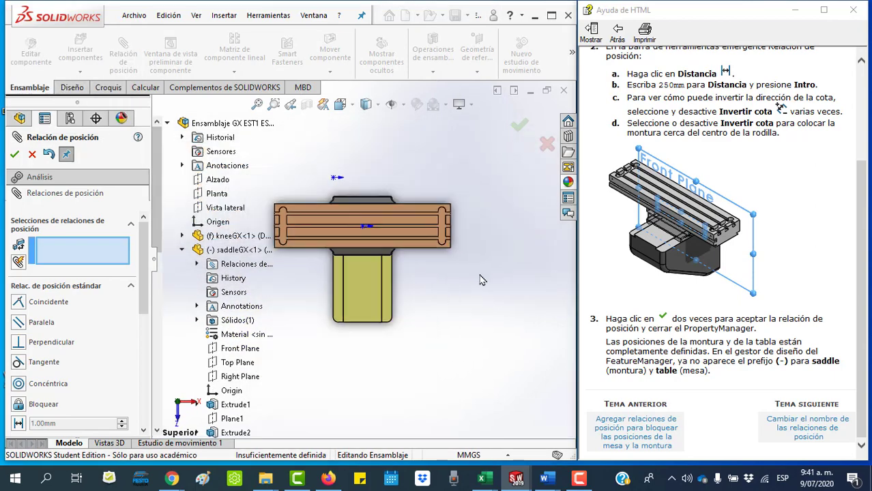
pyautogui.click(15, 156)
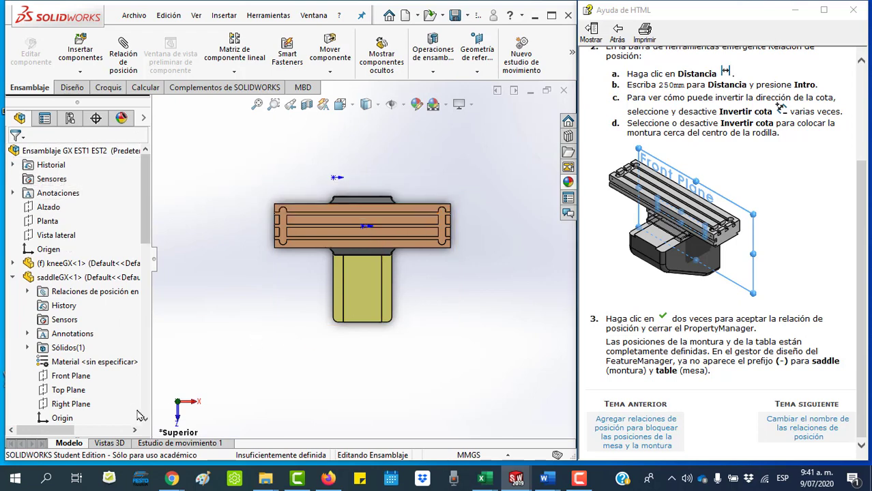
pyautogui.moveTo(142, 274); pyautogui.dragTo(144, 396)
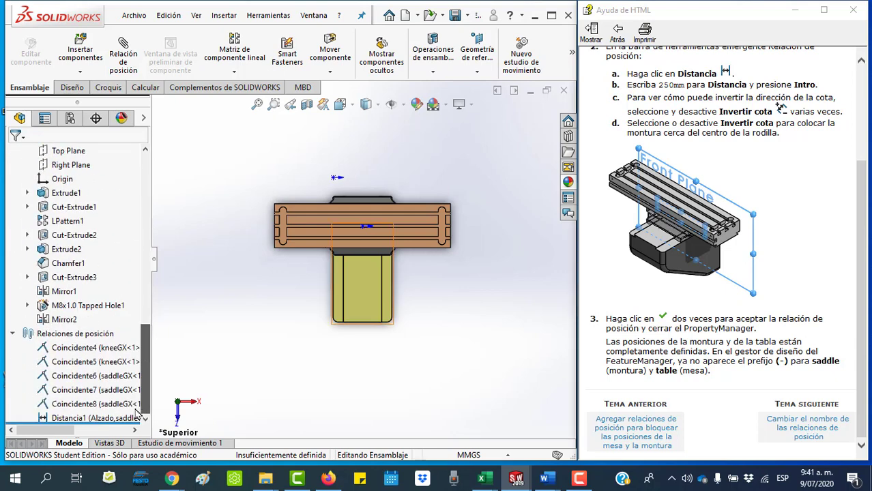
pyautogui.click(63, 417)
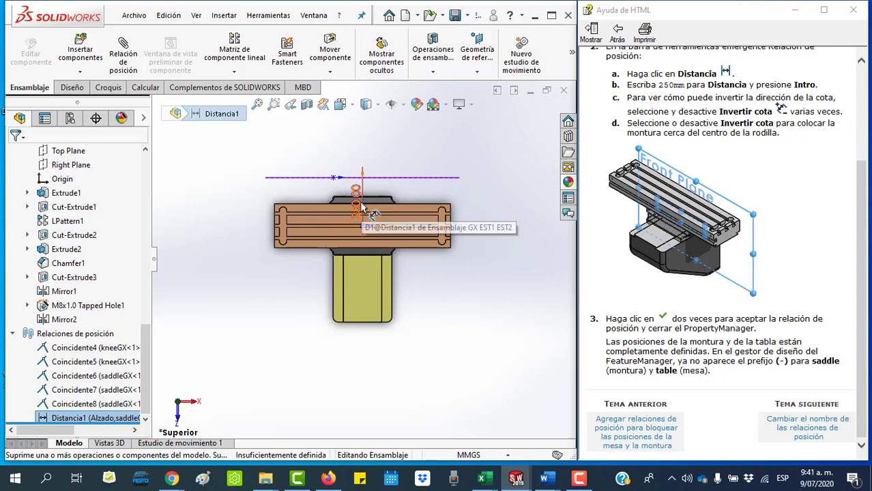
# Change the Distancia1 dimension from 250.00 to 320 mm
pyautogui.moveTo(356, 191); pyautogui.dragTo(513, 217)
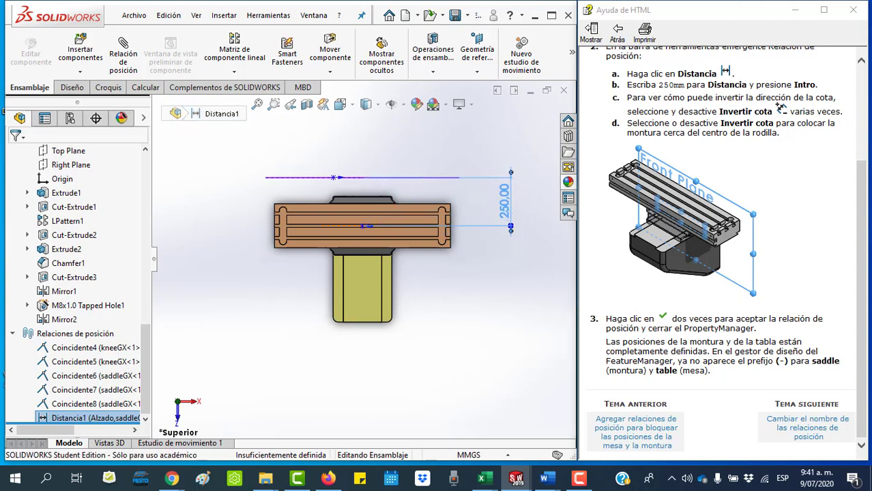
pyautogui.doubleClick(506, 204)
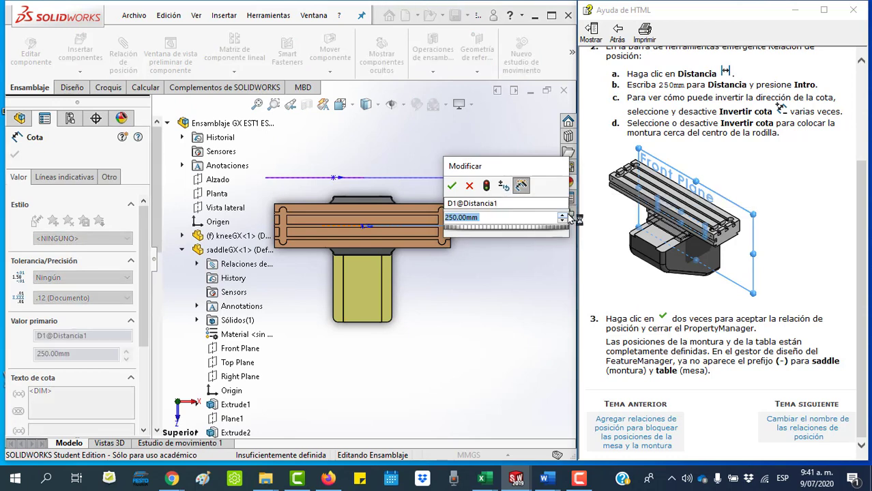
pyautogui.click(562, 216)
pyautogui.click(563, 216)
pyautogui.click(562, 216)
pyautogui.click(563, 215)
pyautogui.click(562, 215)
pyautogui.click(562, 216)
pyautogui.click(563, 216)
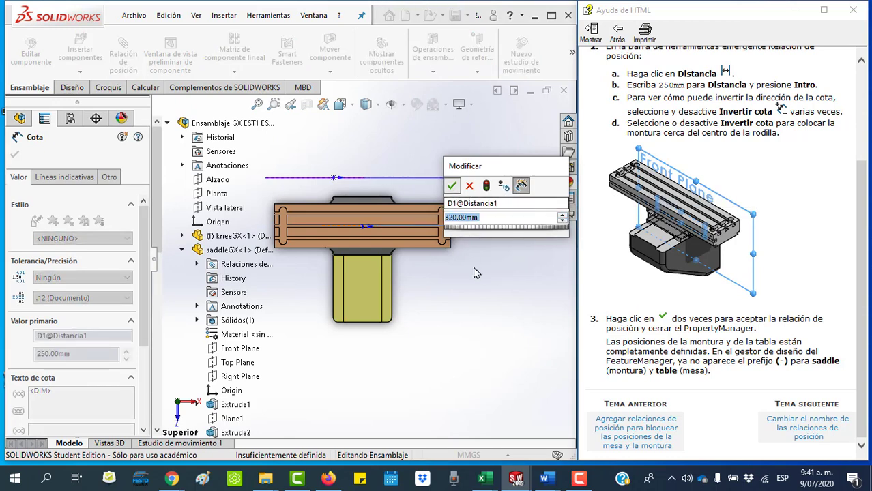
pyautogui.press('Return')
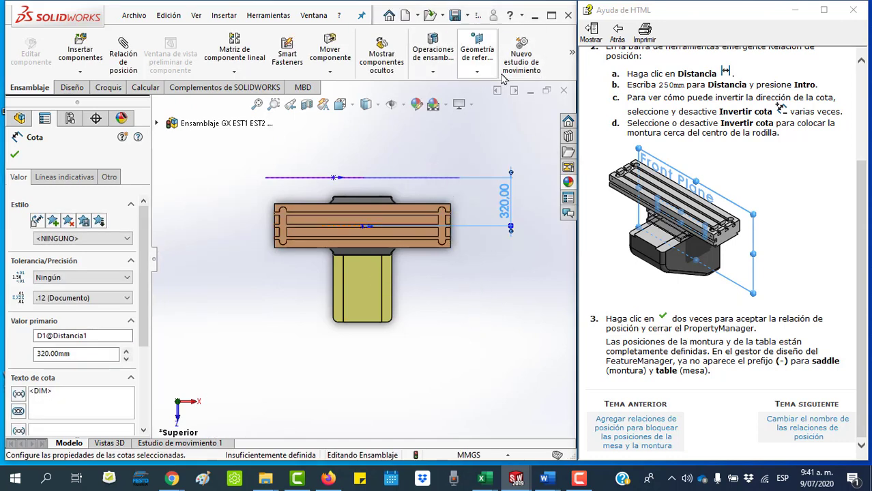
pyautogui.click(15, 156)
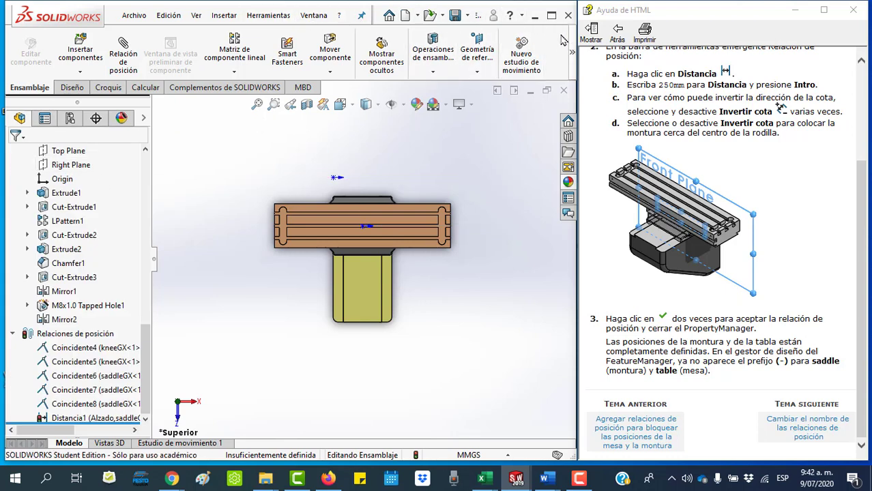
pyautogui.moveTo(579, 40); pyautogui.dragTo(603, 35)
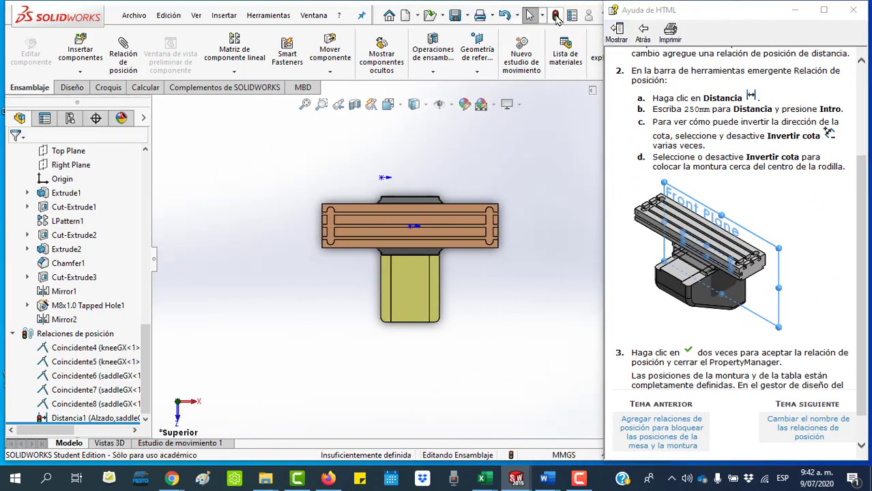
pyautogui.click(556, 17)
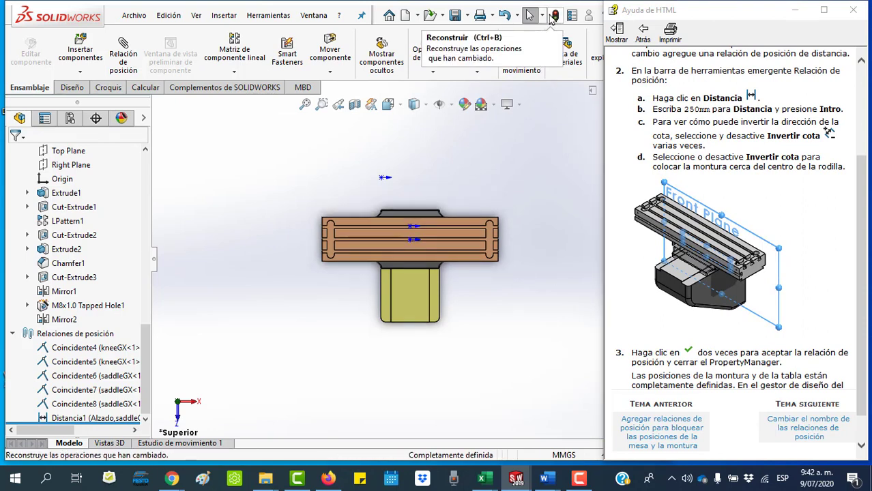
pyautogui.click(552, 18)
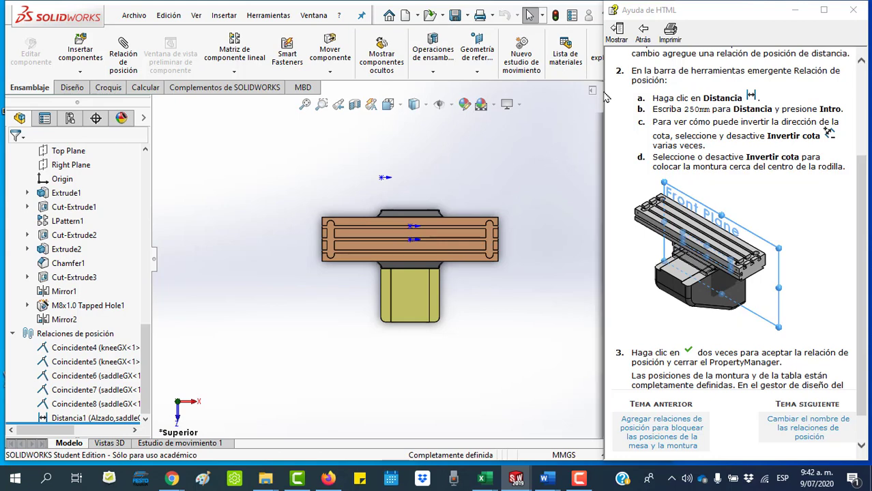
pyautogui.moveTo(601, 96); pyautogui.dragTo(676, 103)
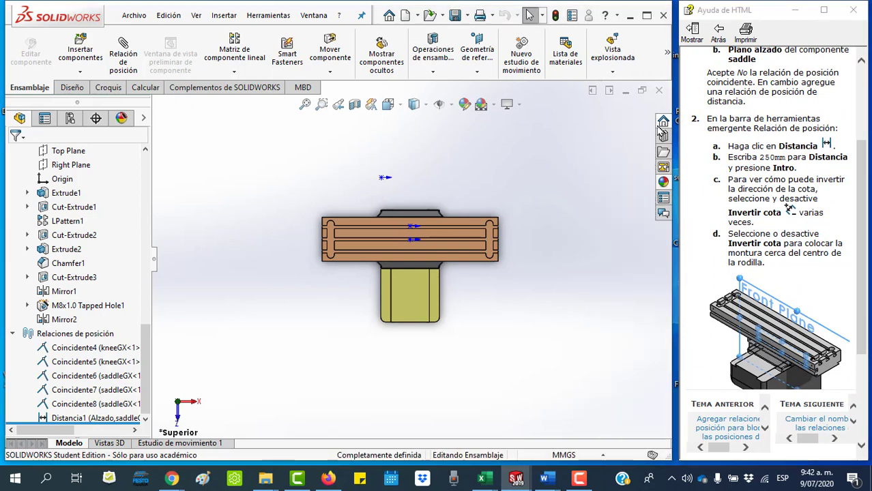
pyautogui.click(626, 108)
pyautogui.moveTo(626, 109); pyautogui.dragTo(601, 104)
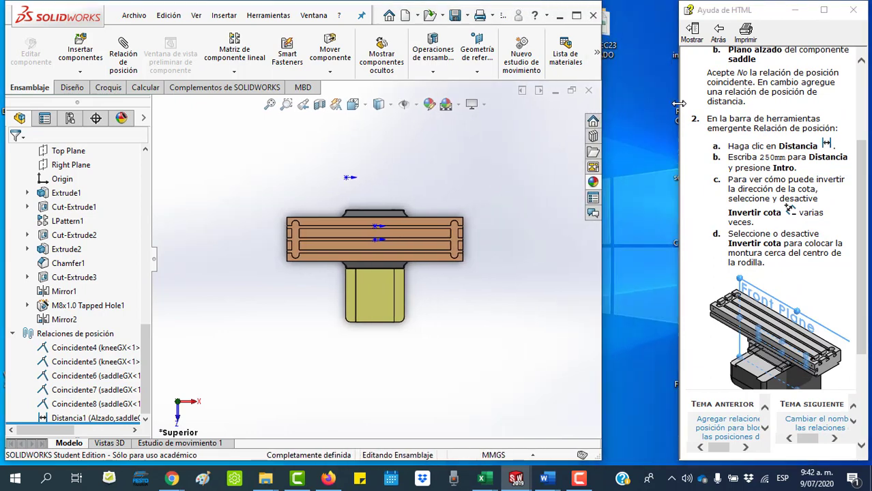
pyautogui.moveTo(679, 103); pyautogui.dragTo(600, 107)
pyautogui.click(498, 169)
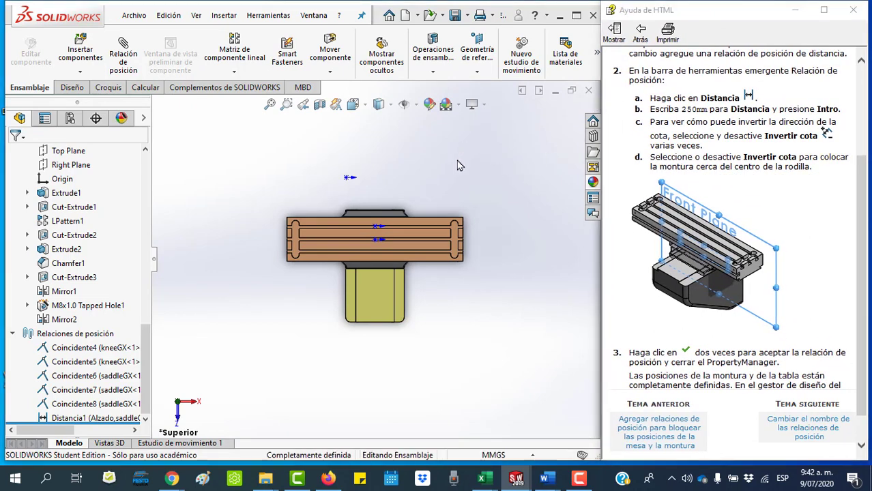
pyautogui.press('space')
pyautogui.click(112, 53)
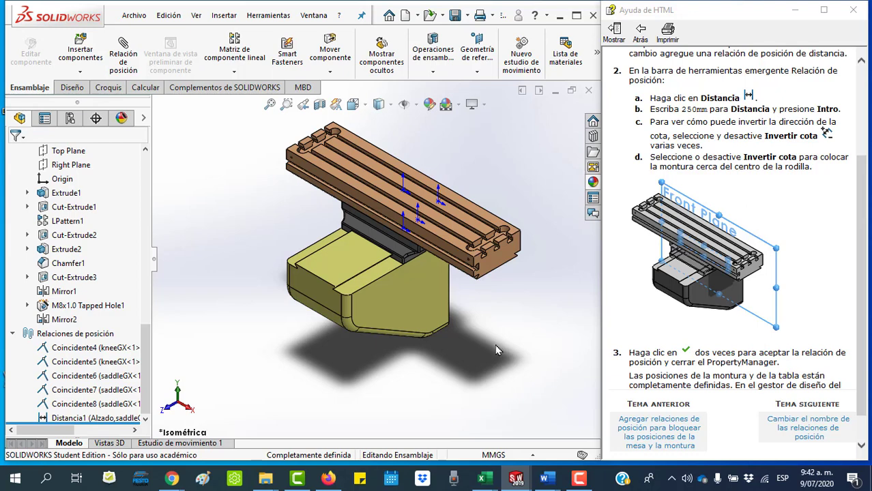
pyautogui.click(390, 247)
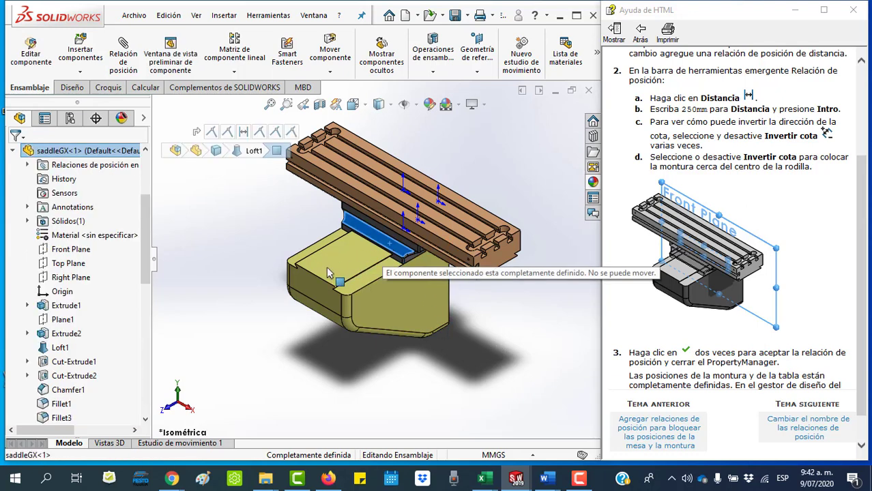
pyautogui.click(345, 164)
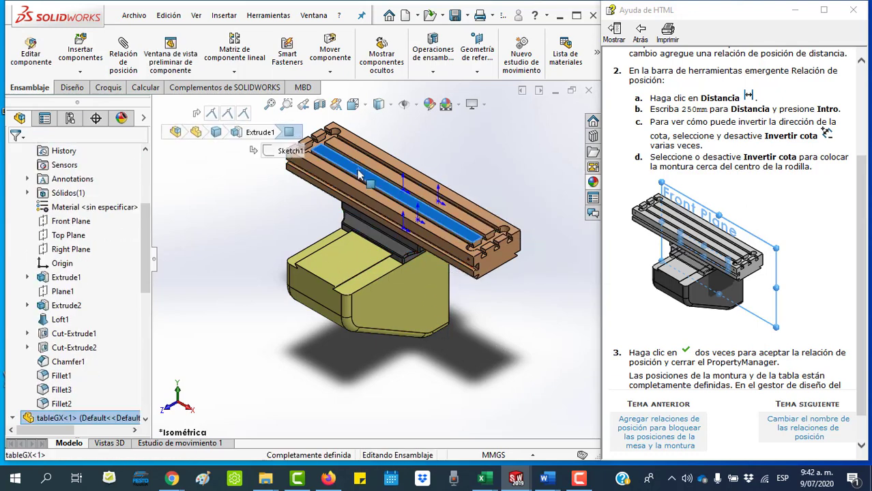
pyautogui.click(442, 152)
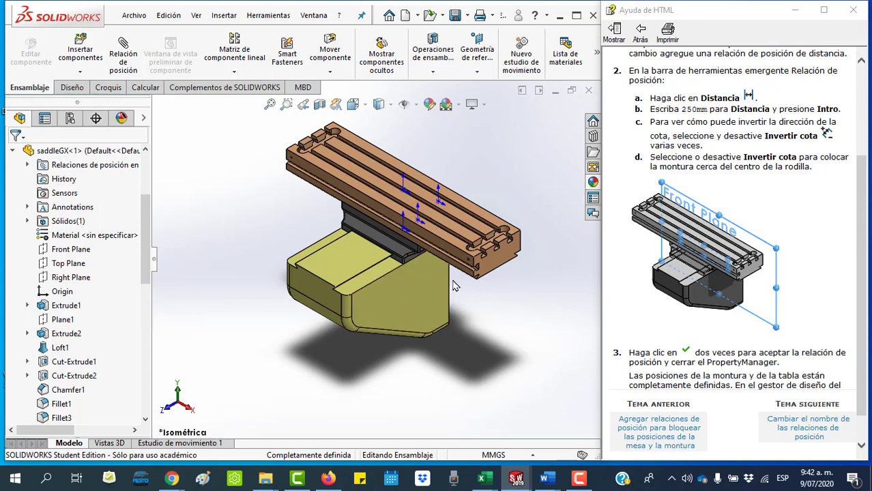
pyautogui.click(350, 184)
pyautogui.click(352, 230)
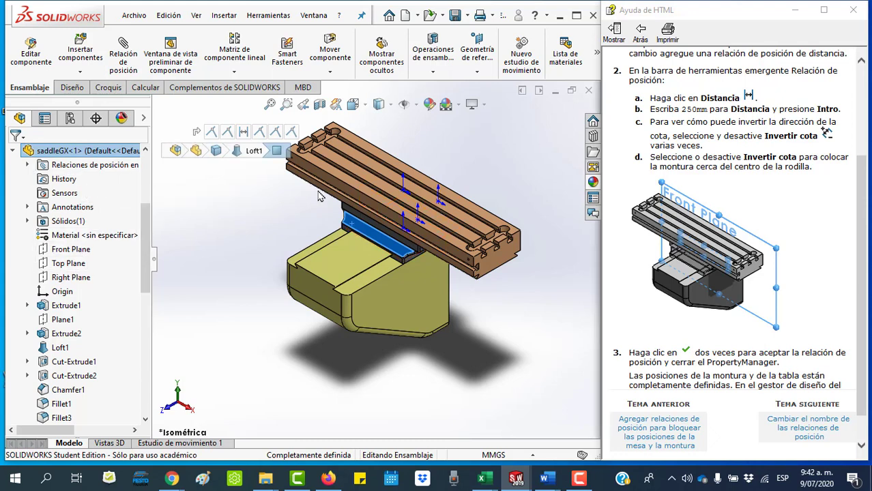
pyautogui.click(440, 202)
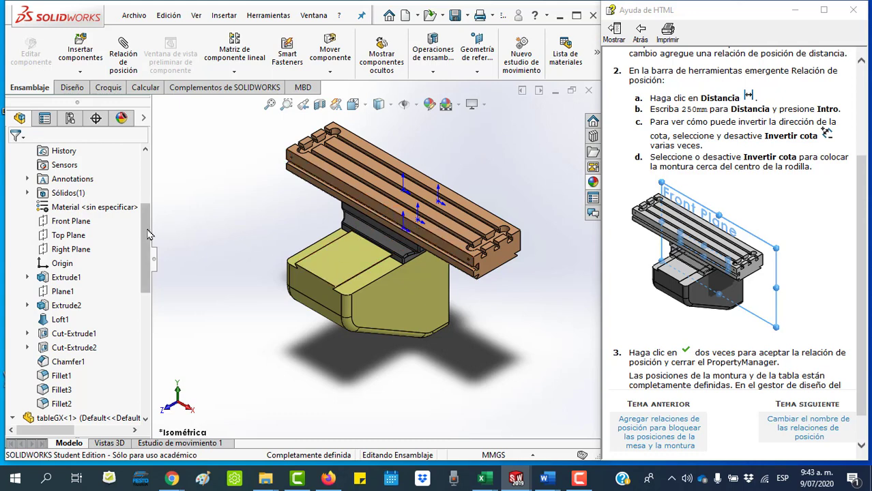
pyautogui.moveTo(146, 230); pyautogui.dragTo(146, 360)
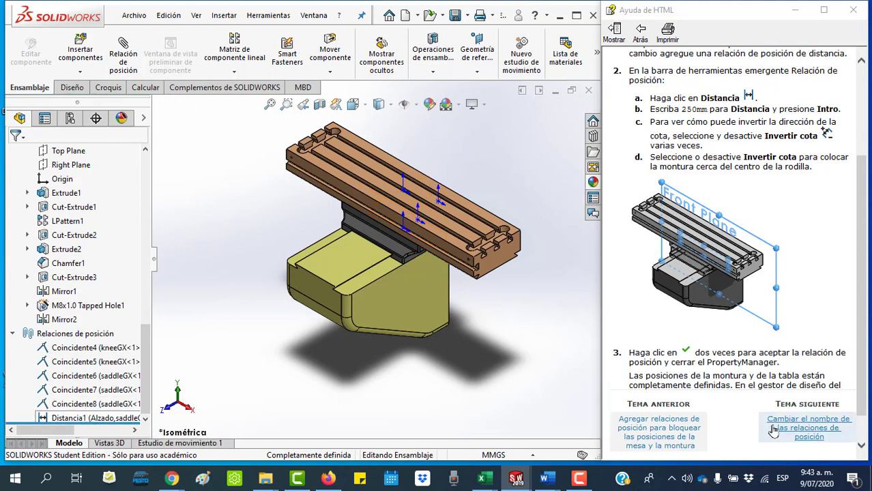
# Open the help topic on renaming mates and start renaming Coincidente8 from its context menu
pyautogui.click(816, 430)
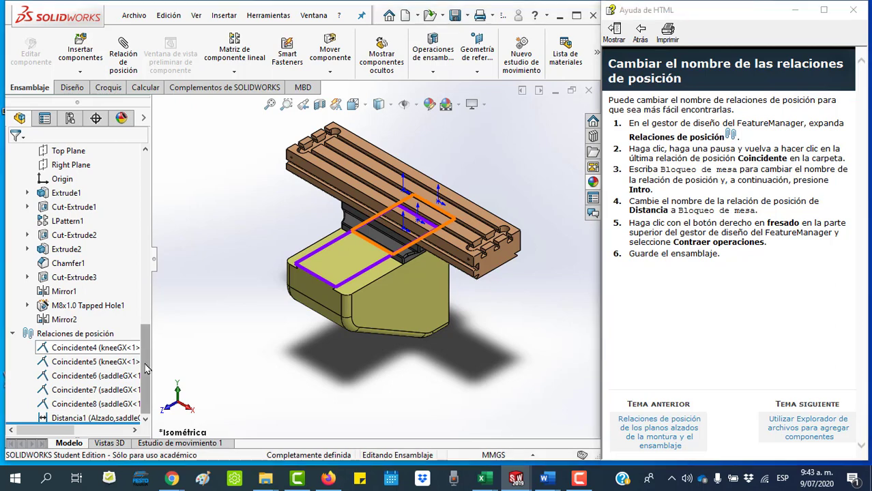
pyautogui.rightClick(95, 404)
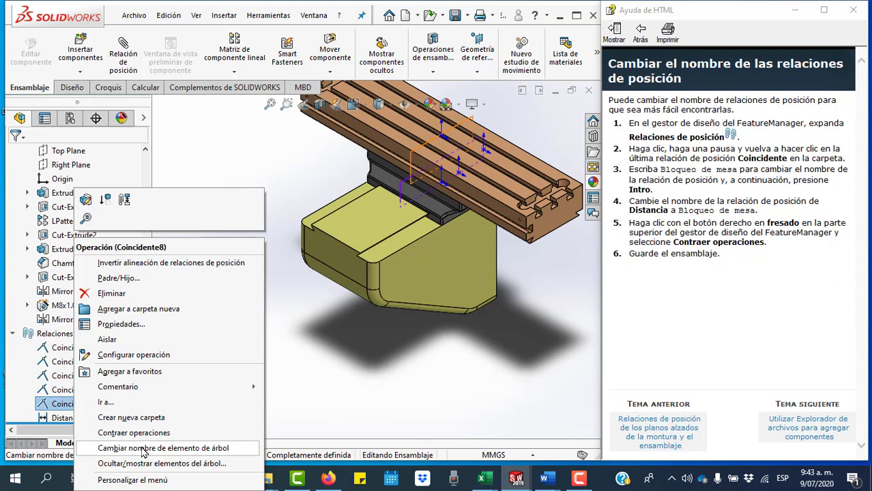
pyautogui.click(142, 449)
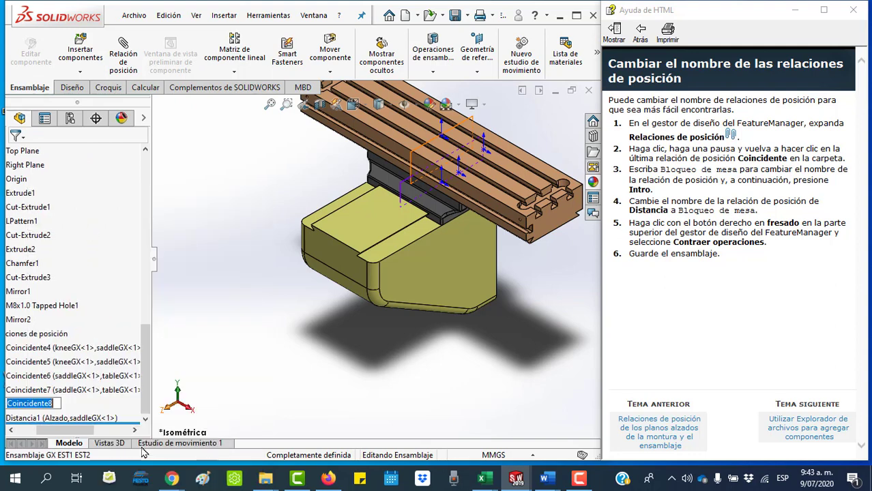
pyautogui.click(60, 404)
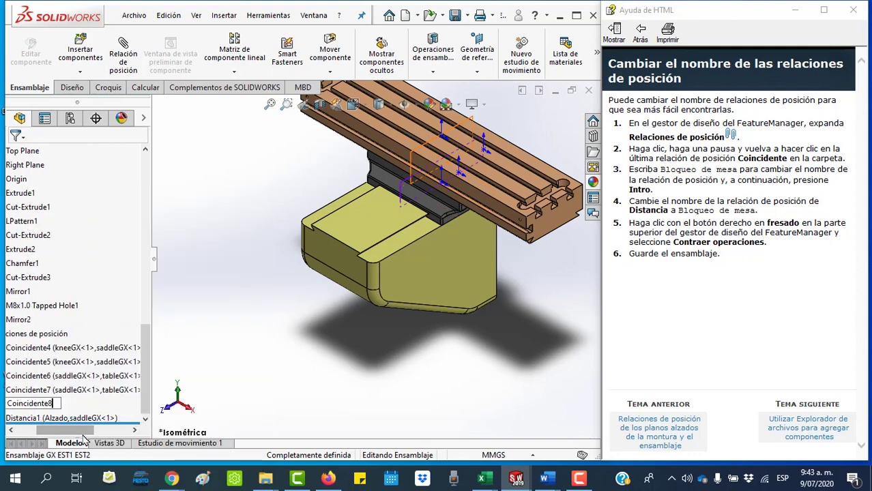
pyautogui.moveTo(63, 431); pyautogui.dragTo(43, 433)
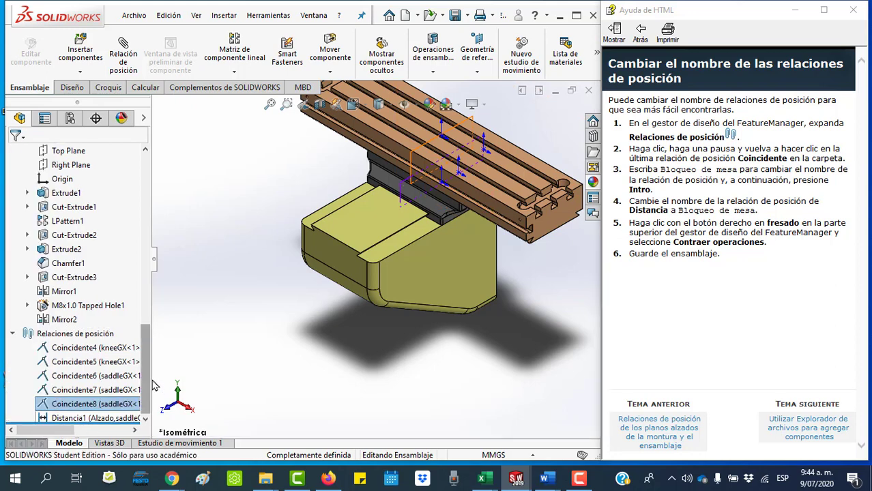
# Widen the tree and rename Coincidente8 to BLOQUEO MESA
pyautogui.moveTo(151, 369); pyautogui.dragTo(262, 392)
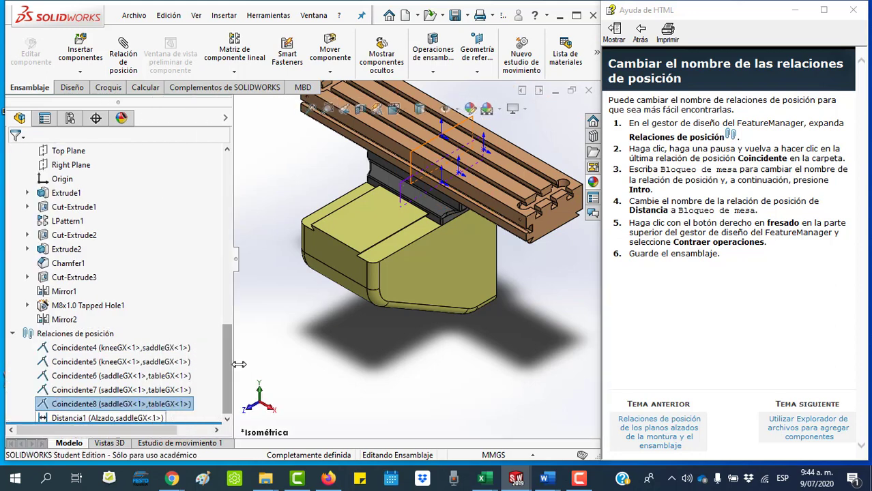
pyautogui.click(121, 406)
pyautogui.click(121, 406)
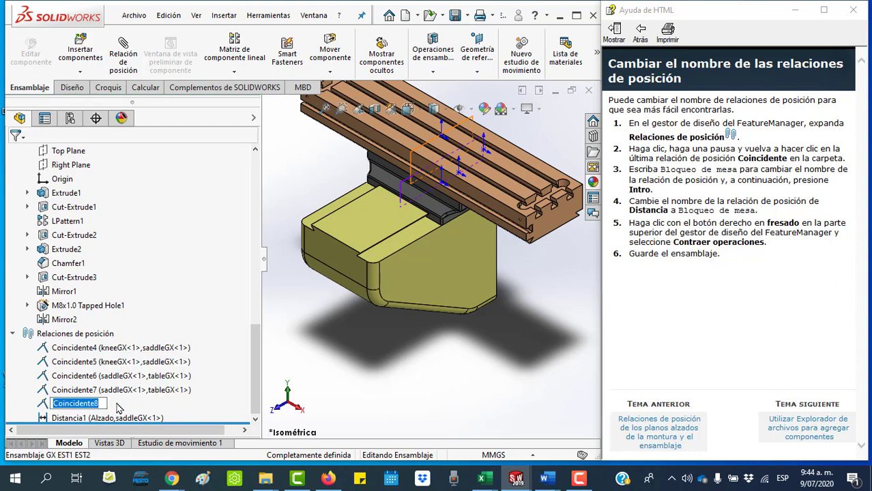
pyautogui.write('B')
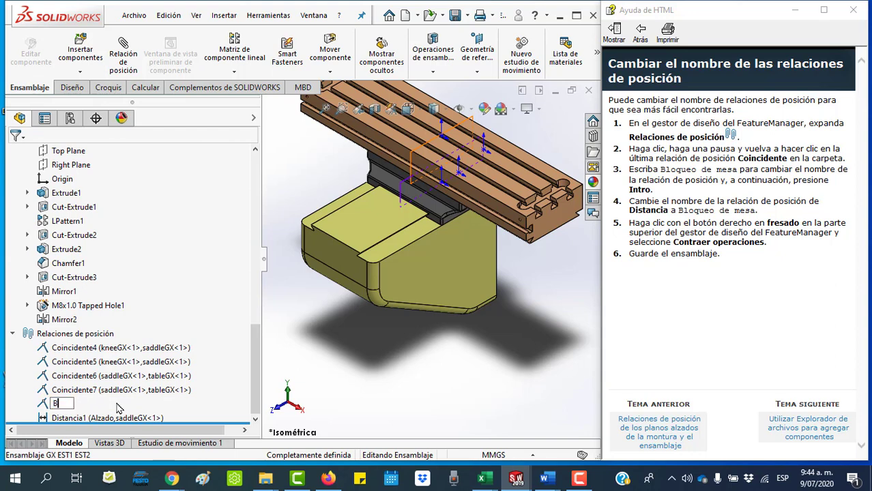
pyautogui.write('LOQUEO ME')
pyautogui.write('S')
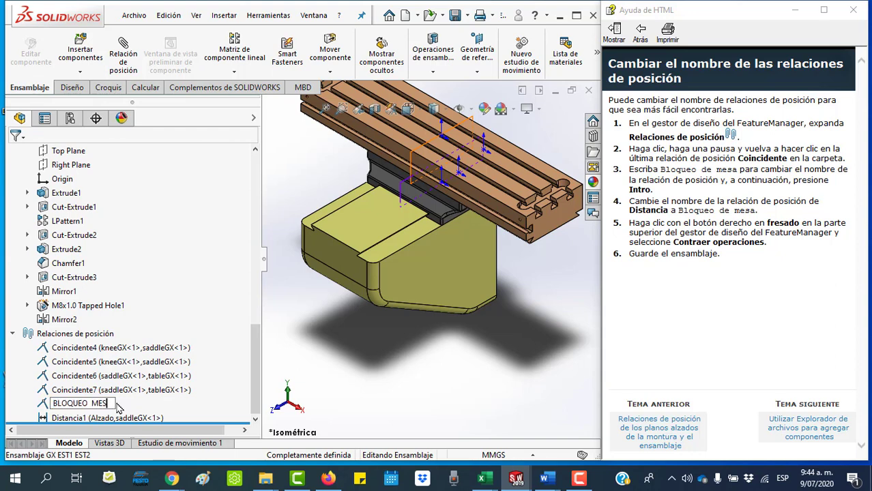
pyautogui.write('A')
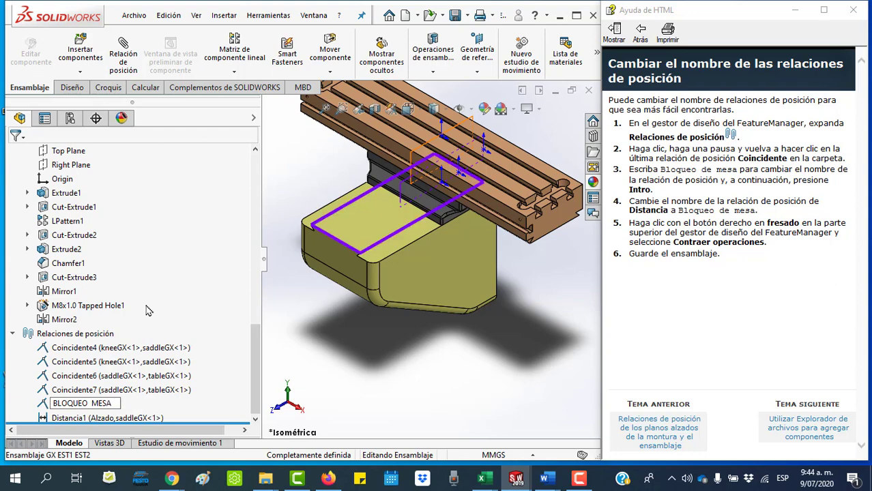
pyautogui.press('Return')
pyautogui.click(305, 348)
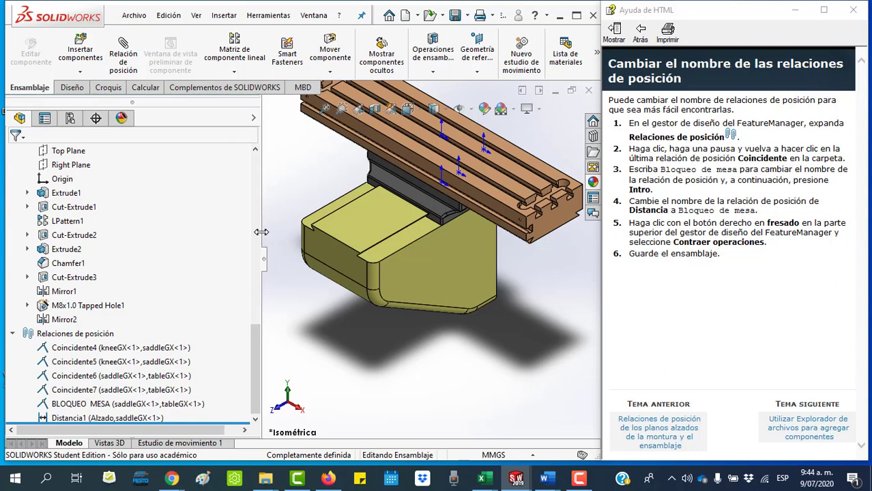
pyautogui.moveTo(261, 232); pyautogui.dragTo(185, 232)
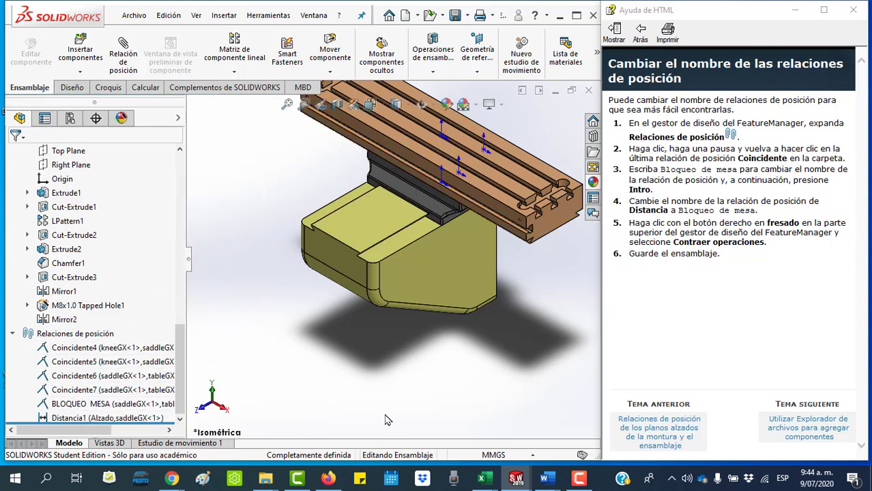
# Advance the help to the adding-components topic and insert headGX beside the assembly
pyautogui.click(657, 331)
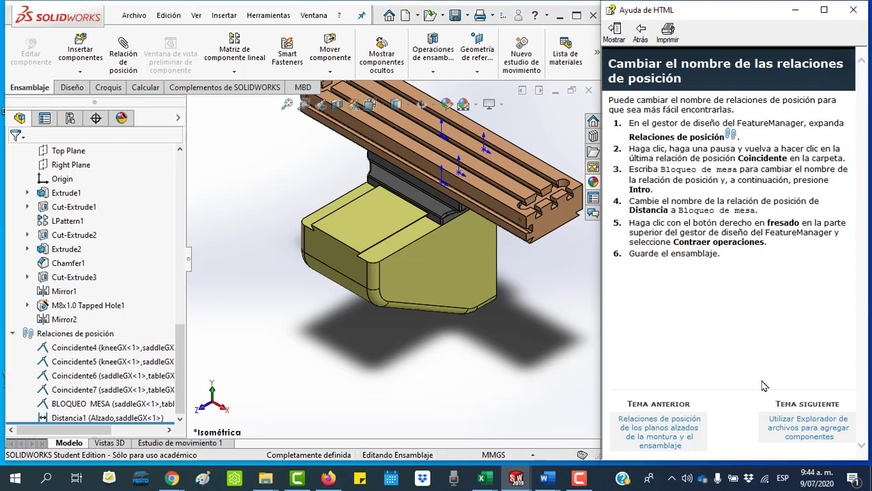
pyautogui.click(815, 434)
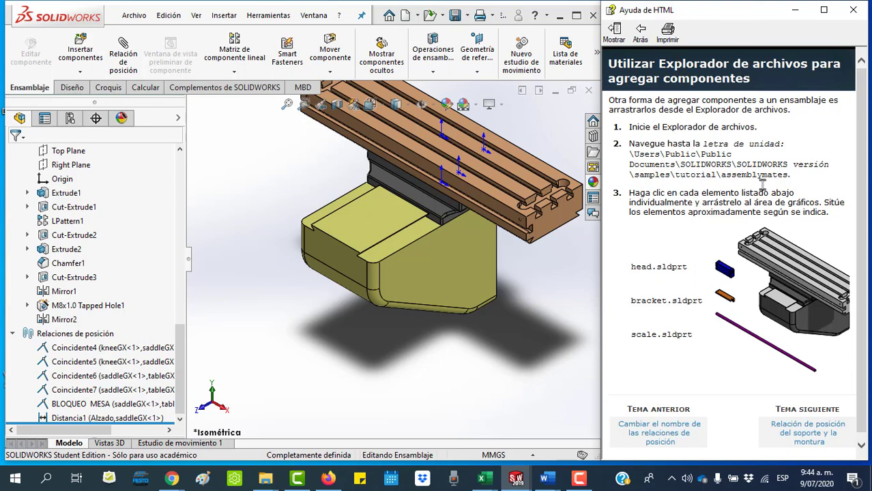
pyautogui.press('f')
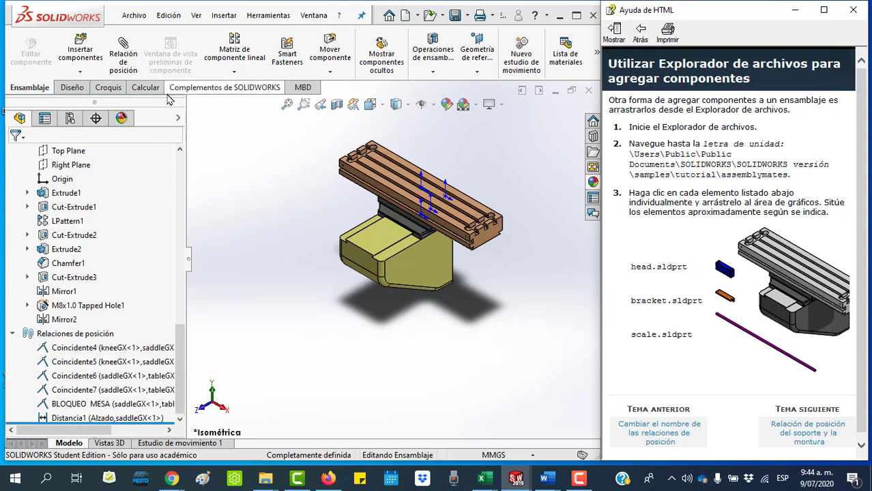
pyautogui.click(84, 56)
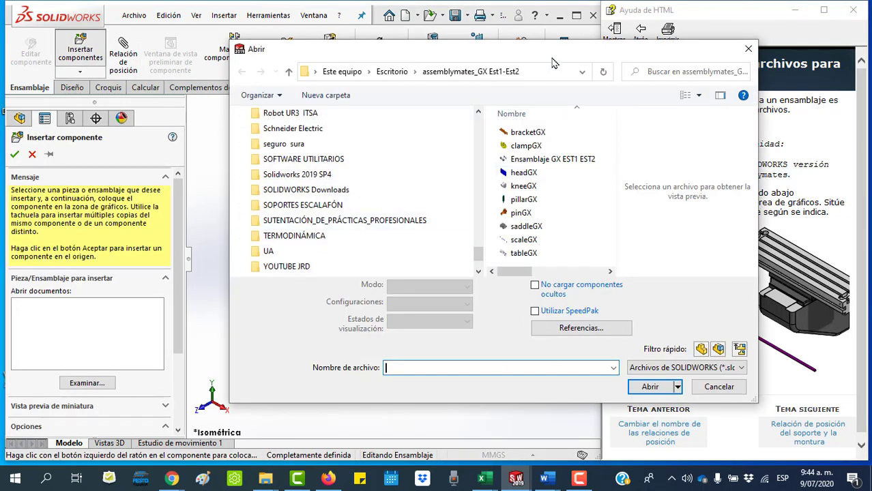
pyautogui.moveTo(553, 54); pyautogui.dragTo(394, 59)
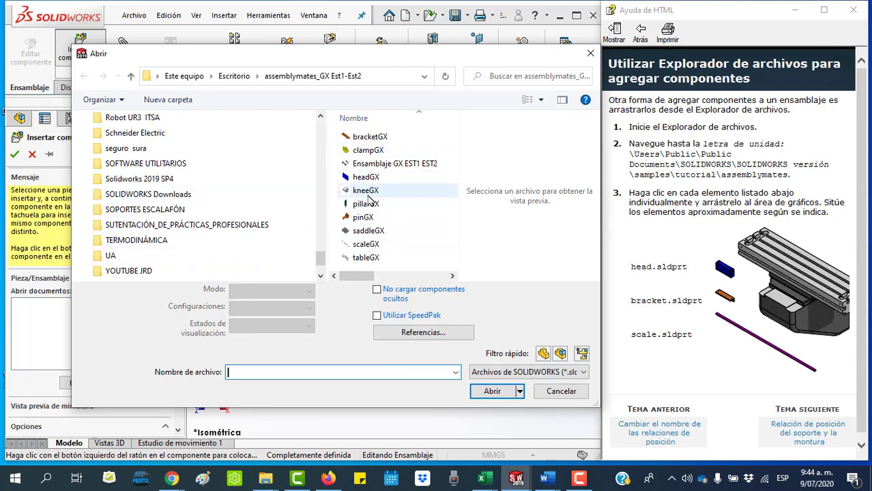
pyautogui.doubleClick(366, 176)
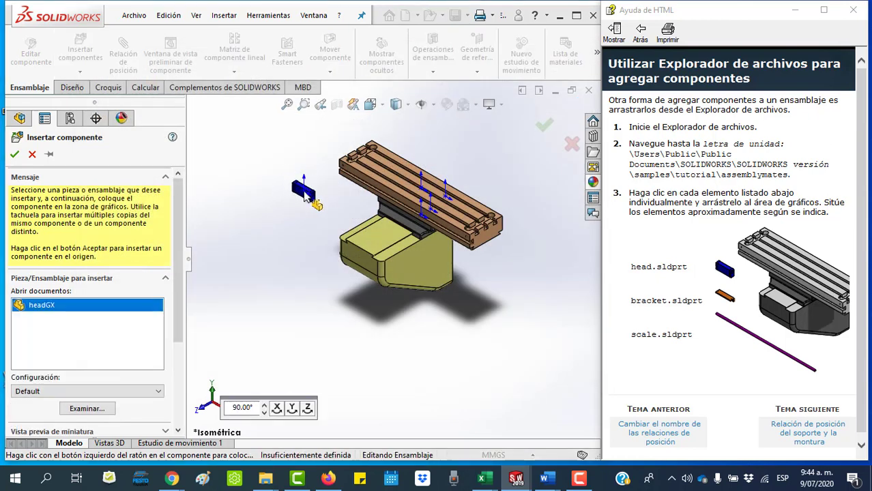
pyautogui.click(276, 202)
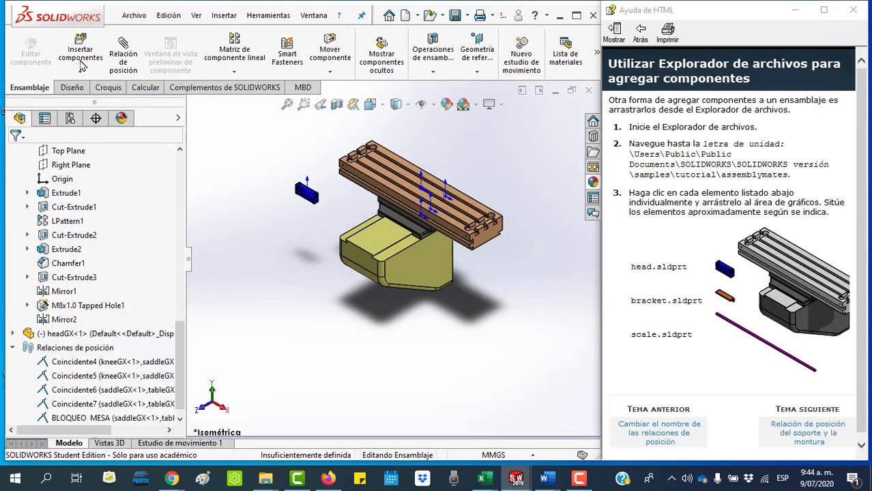
# Insert bracketGX and the scaleGX rod next to the head in the assembly
pyautogui.click(82, 53)
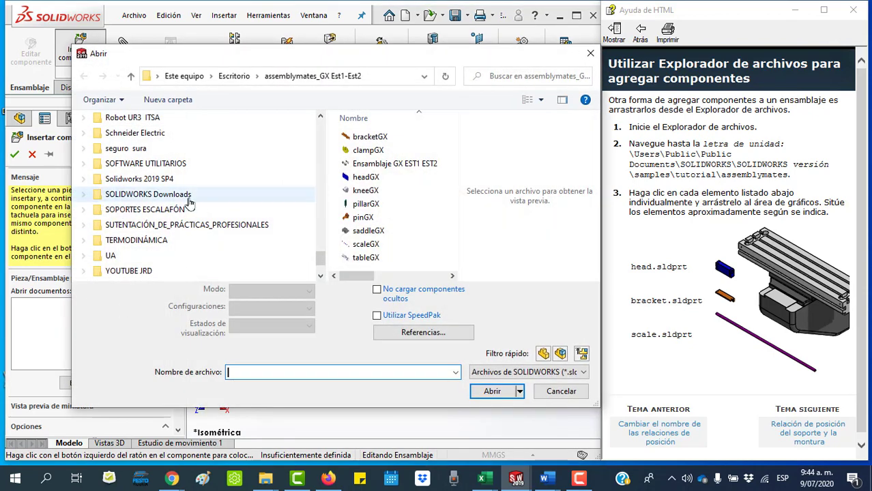
pyautogui.doubleClick(359, 137)
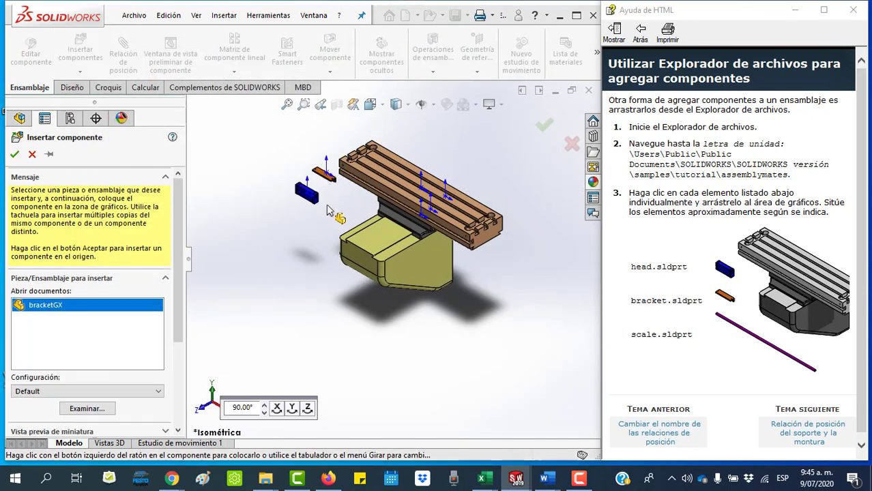
pyautogui.click(333, 209)
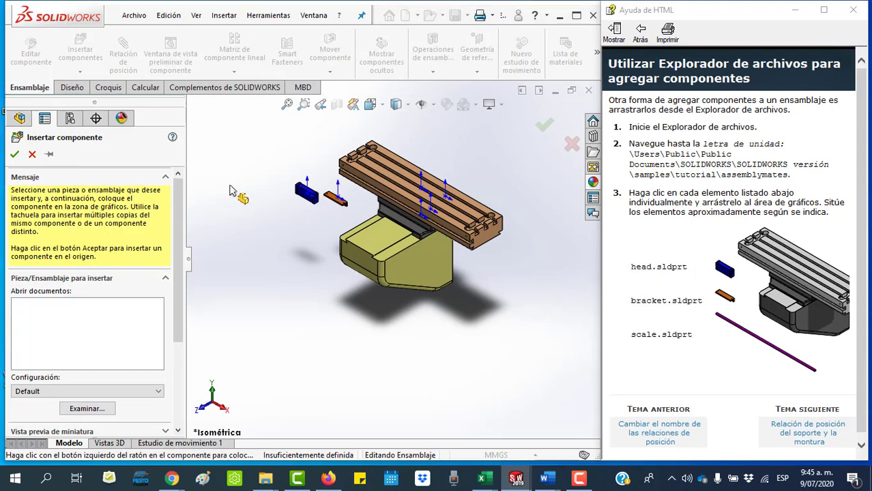
pyautogui.click(80, 49)
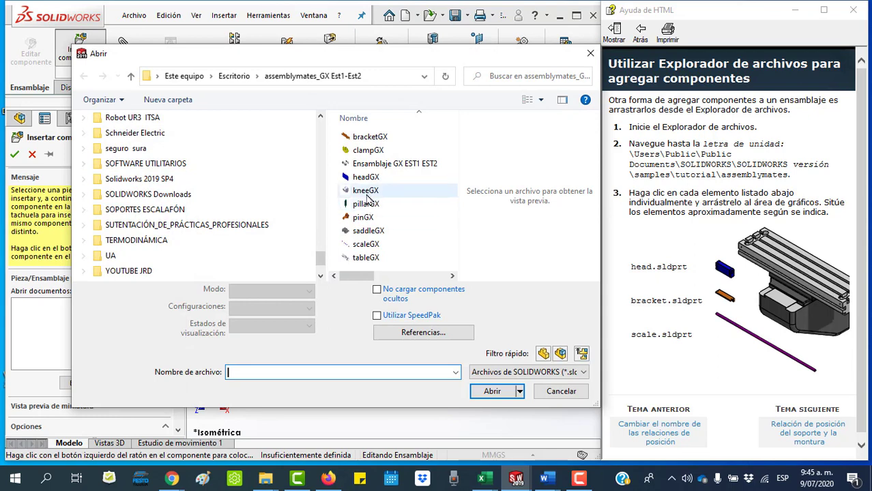
pyautogui.doubleClick(362, 245)
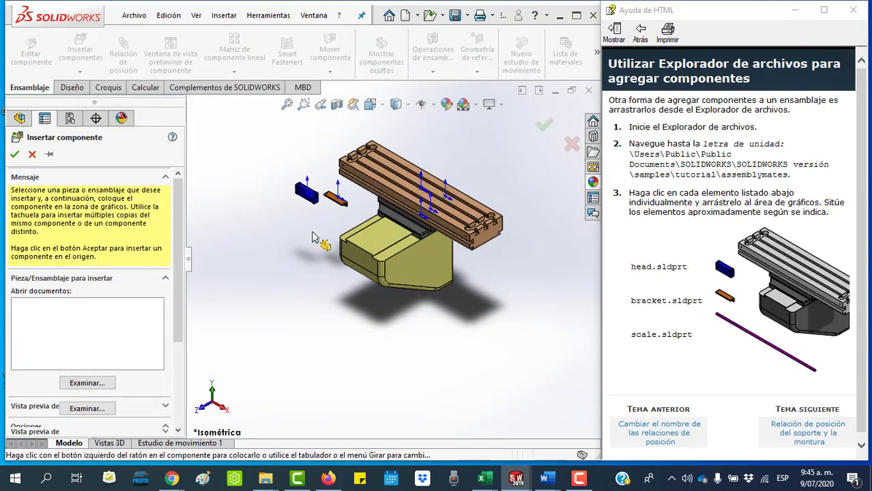
pyautogui.click(316, 236)
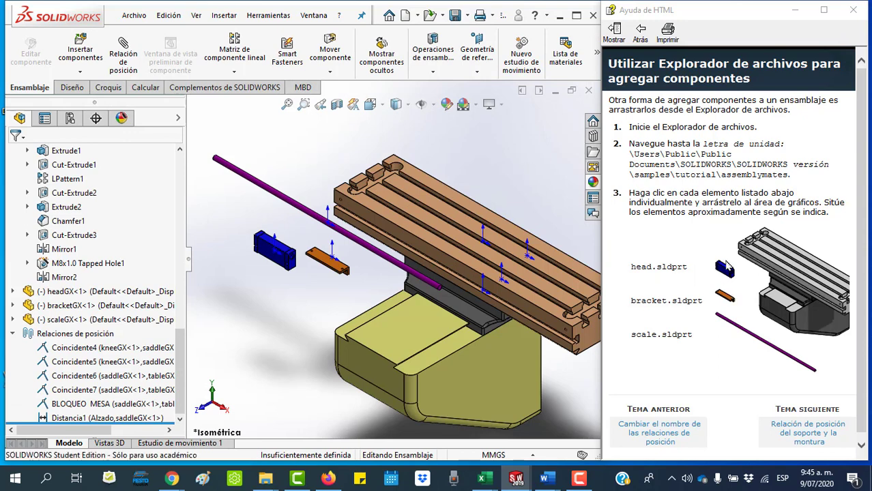
pyautogui.scroll(-1, 728, 266)
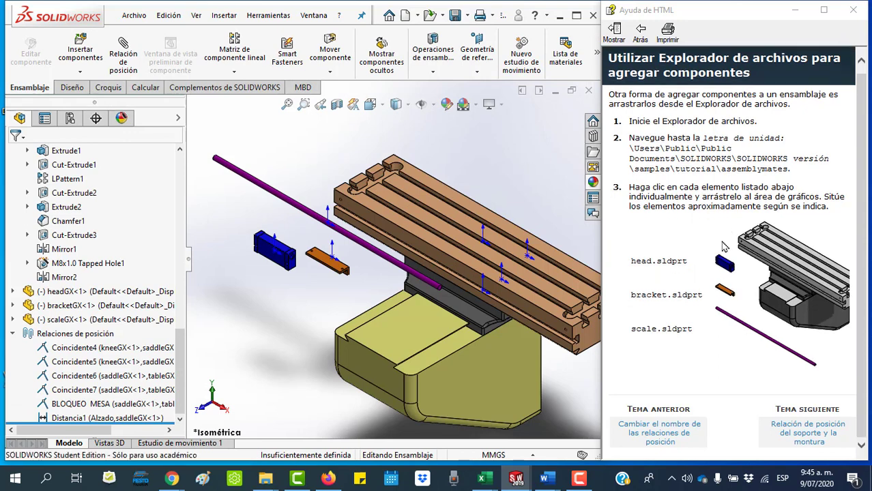
# Hide tableGX to expose the saddle, then drag the bracket against the saddle's top edge
pyautogui.click(809, 444)
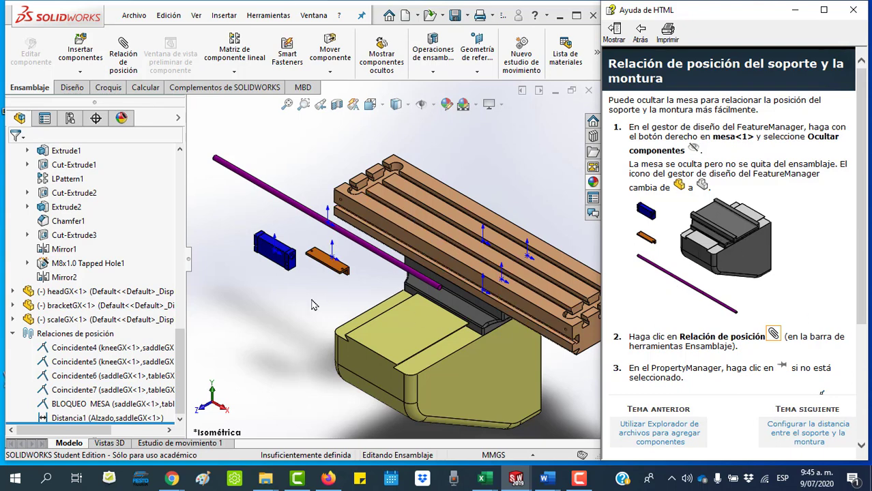
pyautogui.click(406, 208)
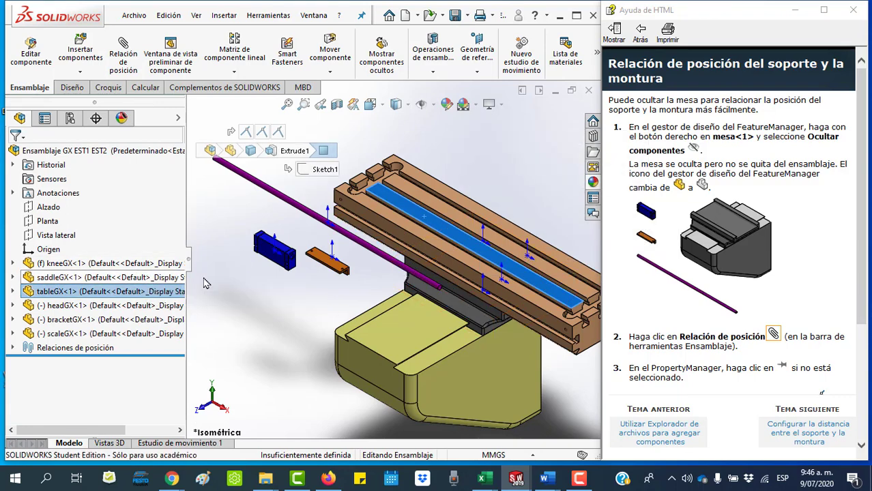
pyautogui.click(215, 251)
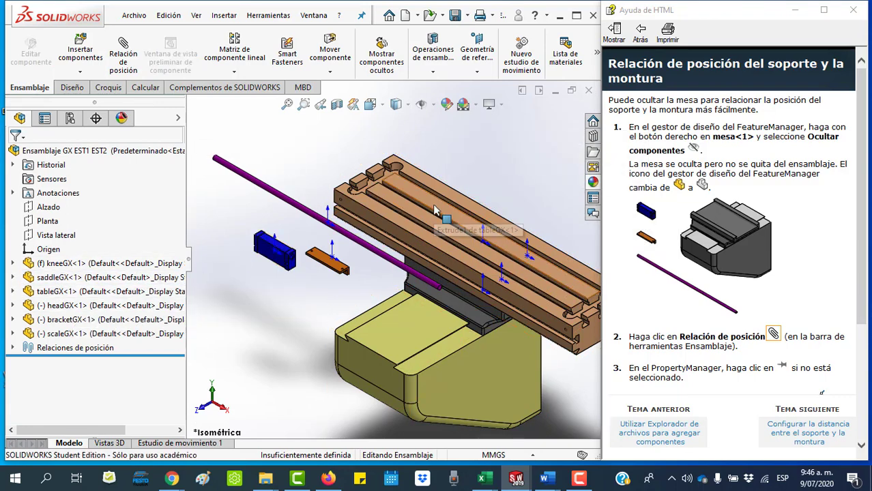
pyautogui.click(68, 293)
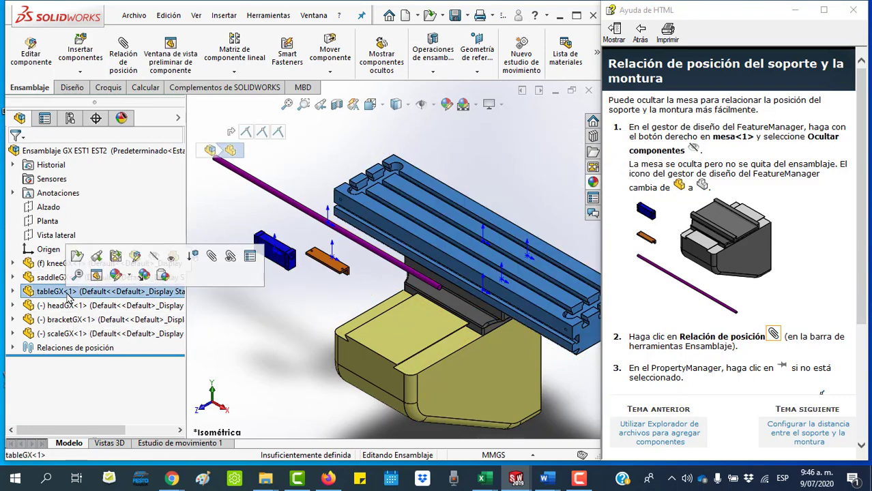
pyautogui.rightClick(68, 296)
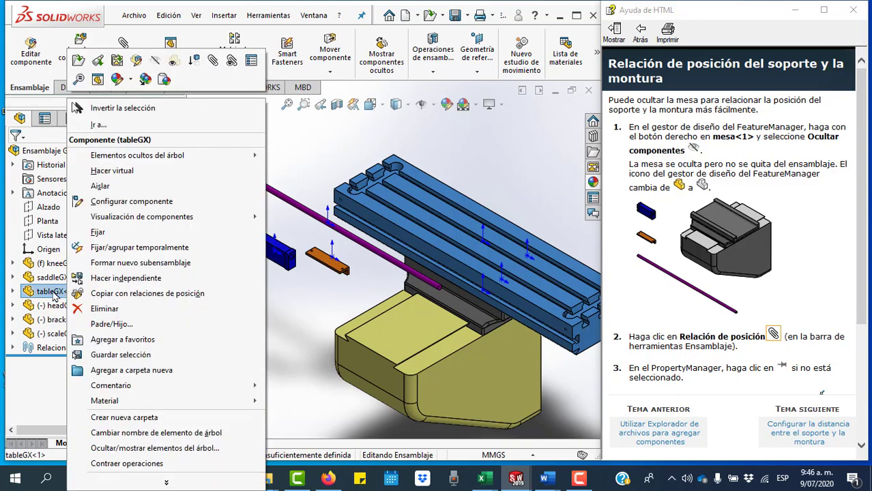
pyautogui.click(55, 295)
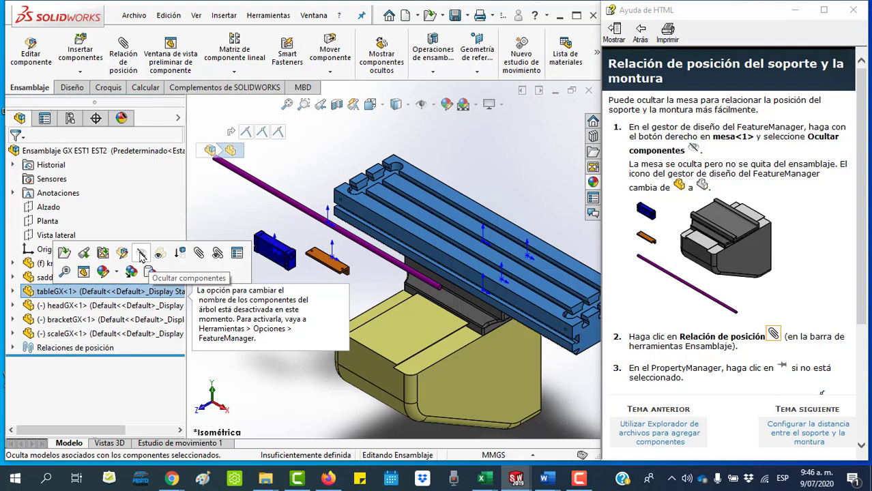
pyautogui.click(141, 254)
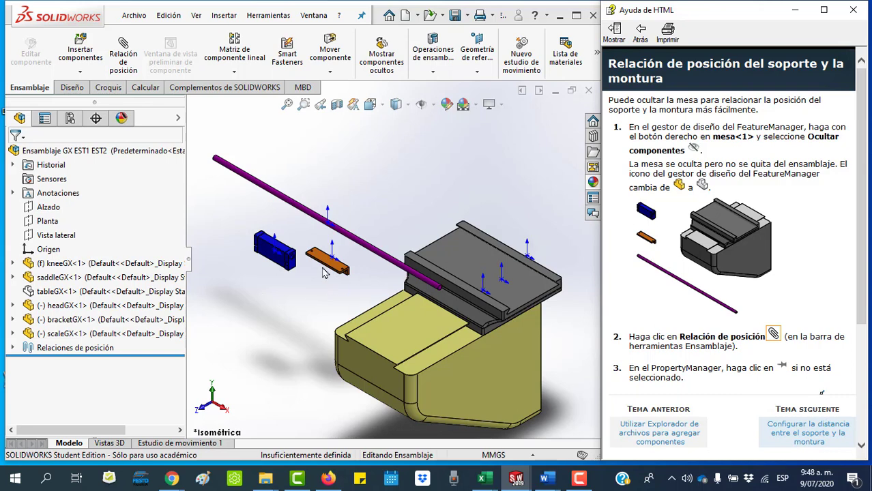
pyautogui.moveTo(324, 272)
pyautogui.mouseDown()
pyautogui.moveTo(413, 305)
pyautogui.moveTo(399, 283)
pyautogui.mouseUp()
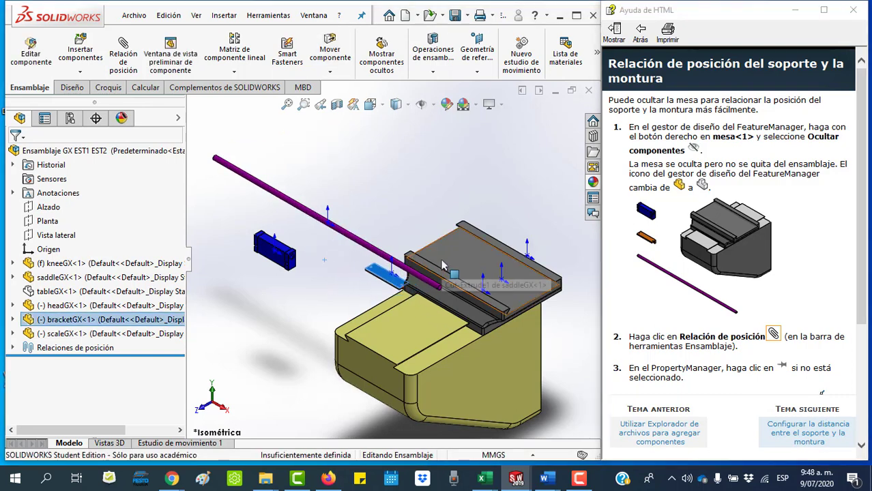
pyautogui.click(356, 217)
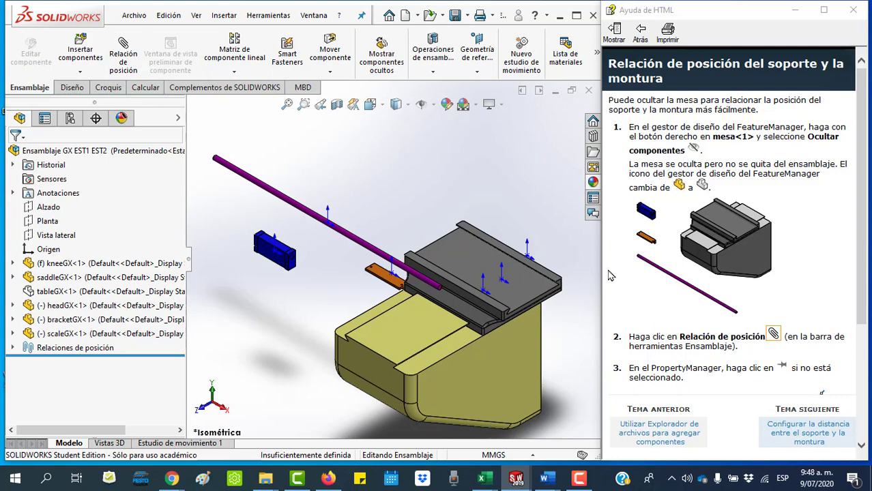
# Show the 3 mm bracket-to-saddle distance help topic and zoom in on the bracket and saddle edge
pyautogui.click(809, 433)
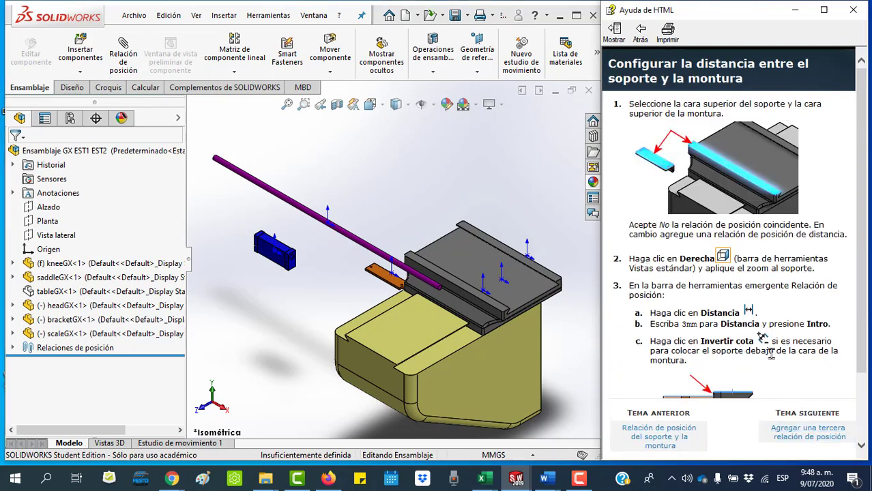
pyautogui.scroll(-3, 773, 370)
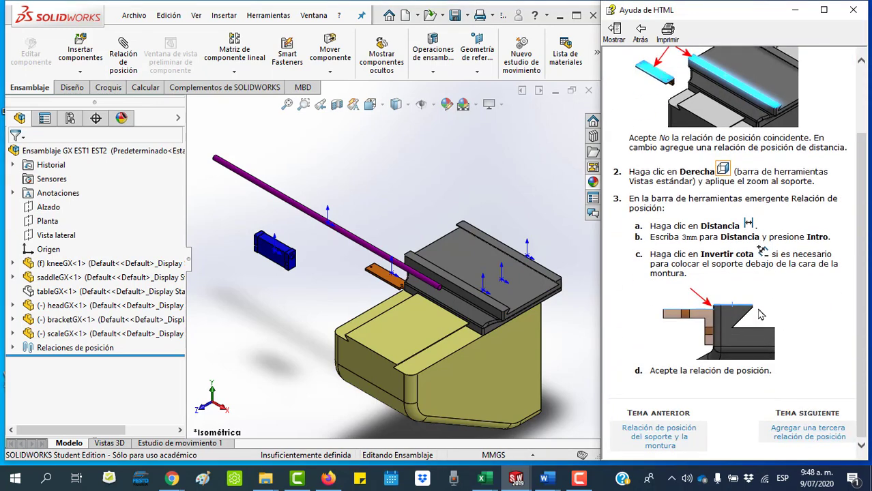
pyautogui.scroll(2, 761, 314)
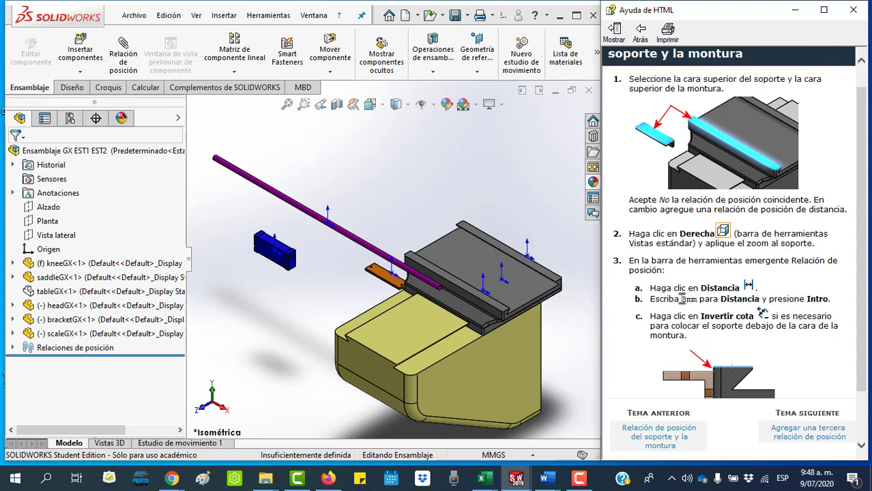
pyautogui.click(304, 104)
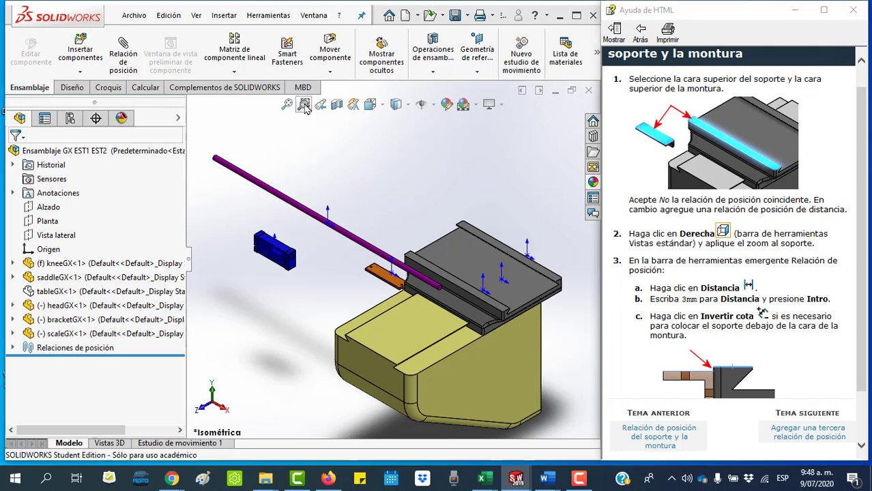
pyautogui.moveTo(352, 249); pyautogui.dragTo(468, 292)
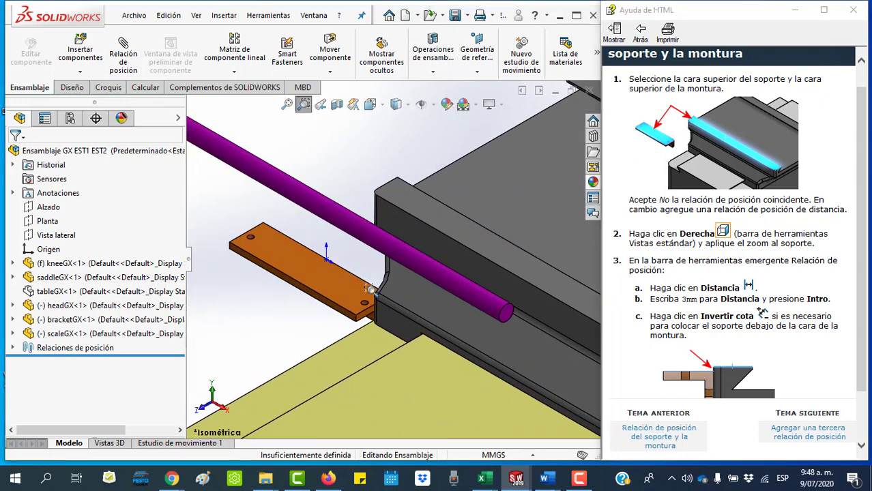
pyautogui.press('Escape')
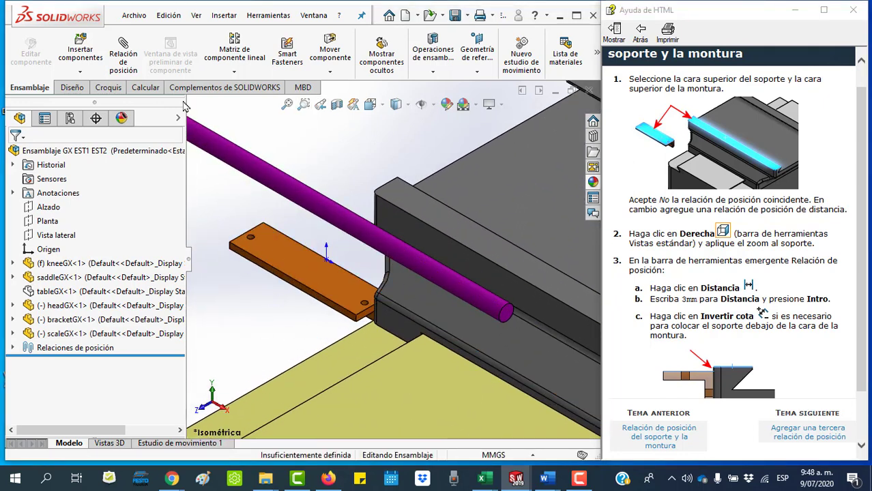
# Add a flipped 3 mm distance mate between the bracket face and saddle's top face
pyautogui.click(120, 58)
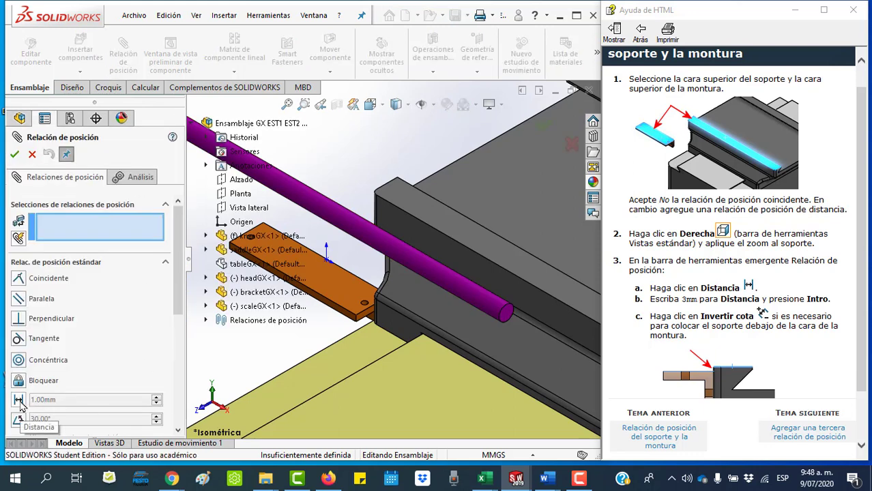
pyautogui.click(18, 401)
pyautogui.moveTo(382, 294); pyautogui.dragTo(440, 229, button='middle')
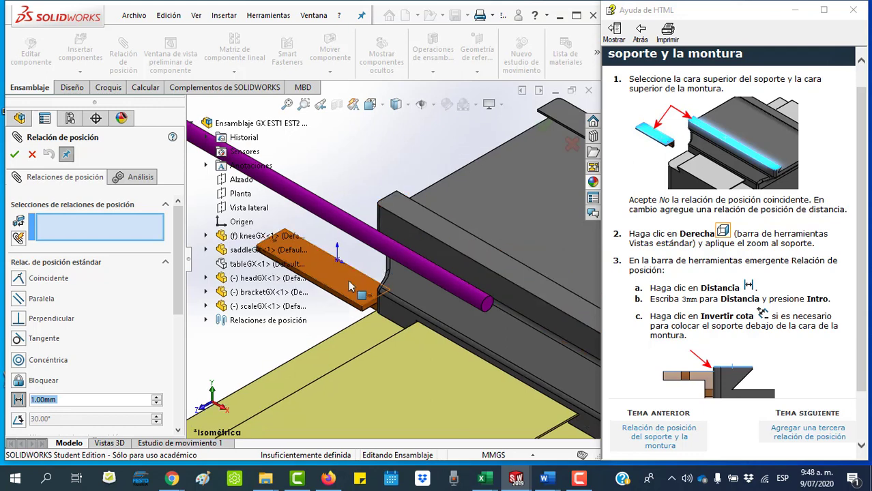
pyautogui.click(348, 280)
pyautogui.click(414, 220)
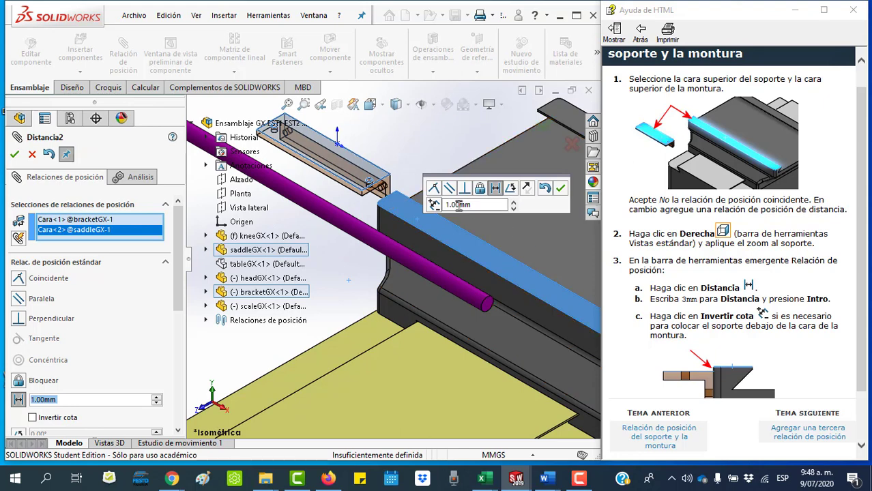
pyautogui.click(482, 203)
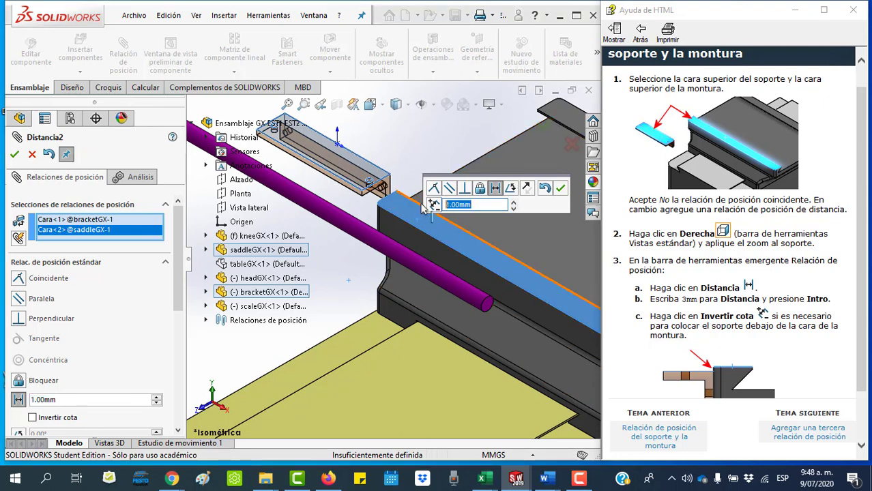
pyautogui.write('3')
pyautogui.press('Return')
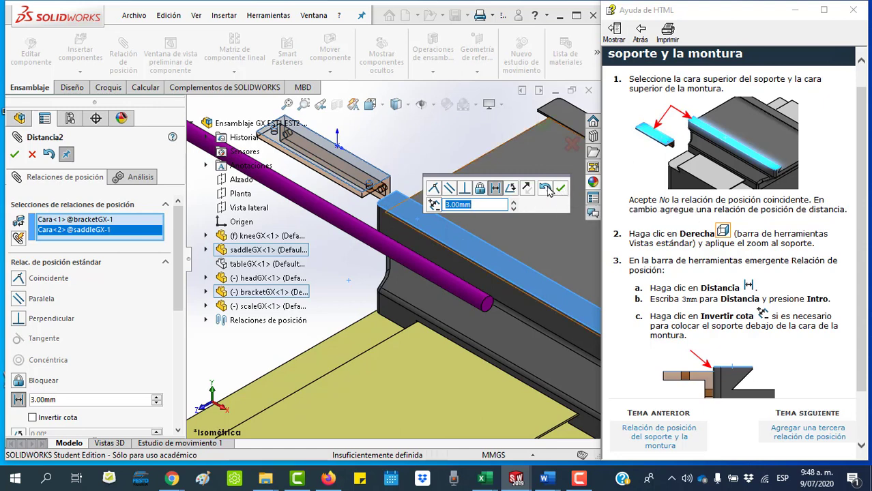
pyautogui.click(526, 189)
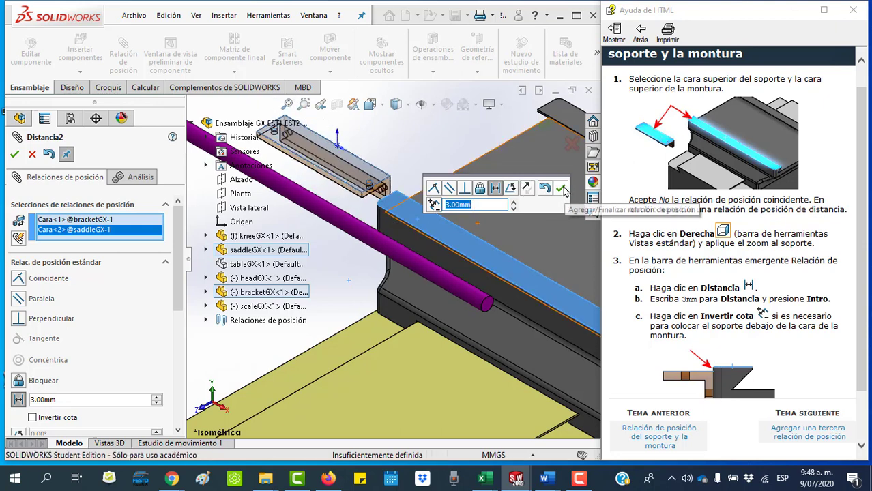
pyautogui.click(558, 189)
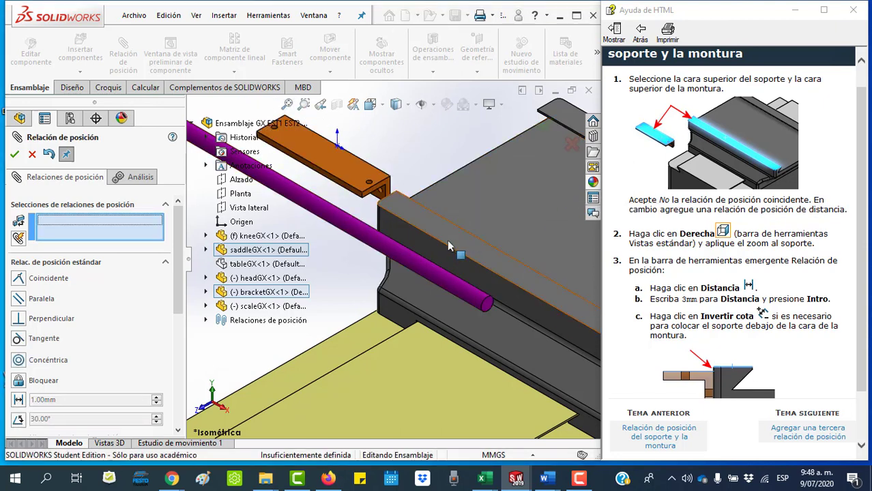
# Switch to the right view, zoom in on the bracket and saddle top, and accept the mate
pyautogui.moveTo(354, 189); pyautogui.dragTo(493, 315)
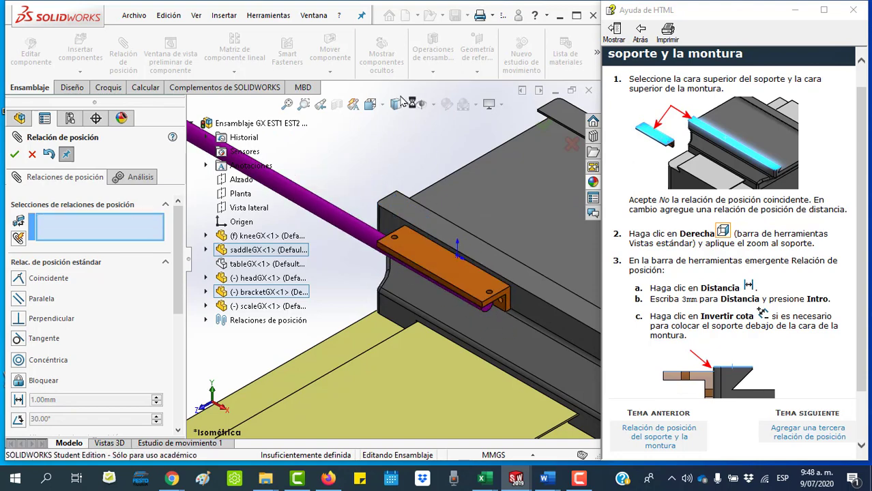
pyautogui.press('space')
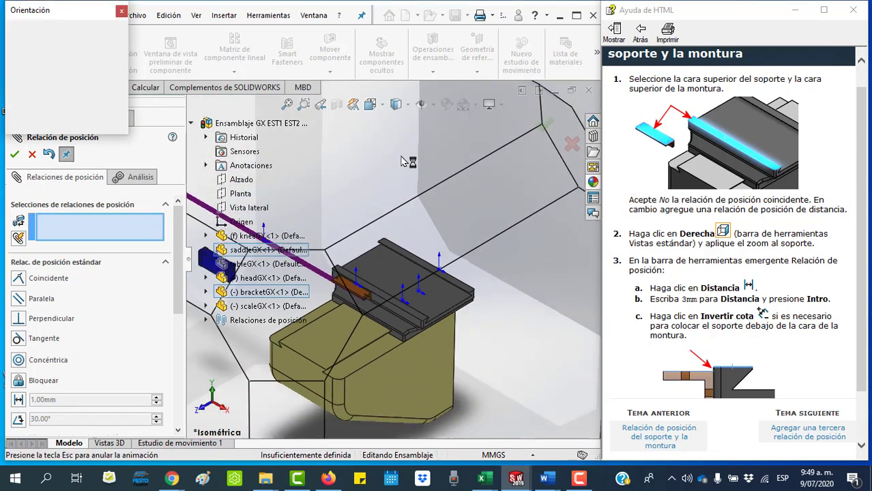
pyautogui.click(51, 68)
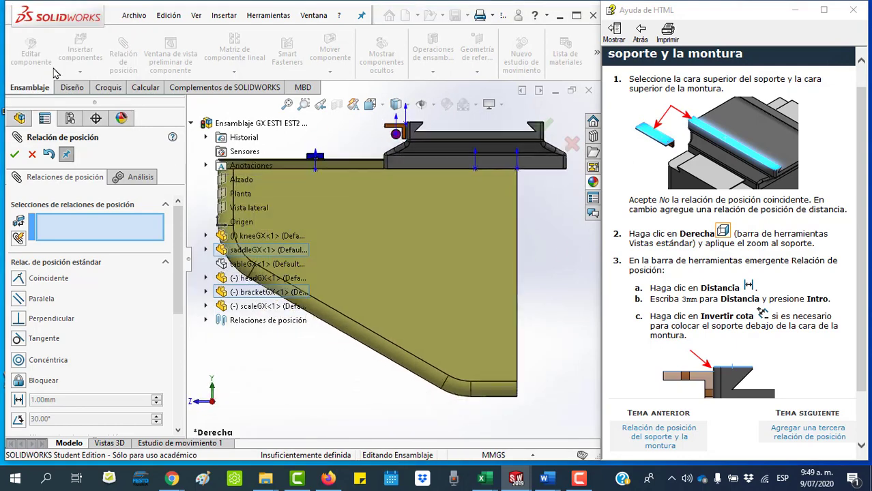
pyautogui.click(303, 104)
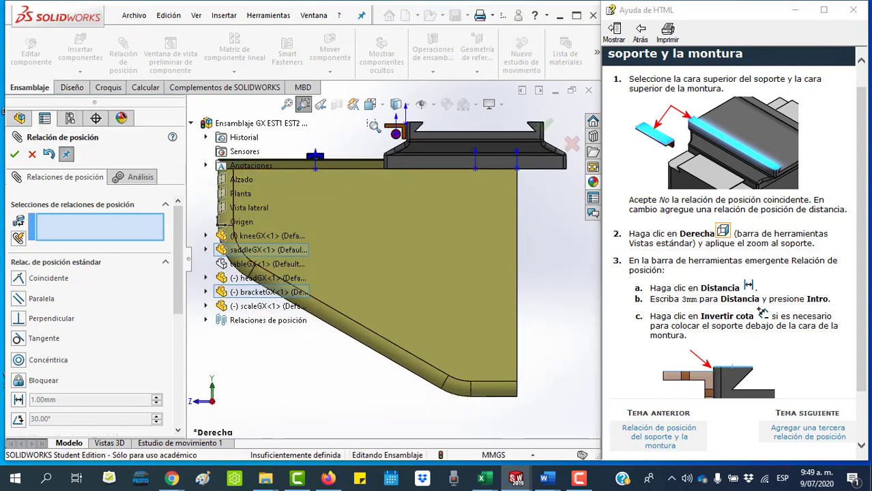
pyautogui.moveTo(447, 147); pyautogui.dragTo(287, 269)
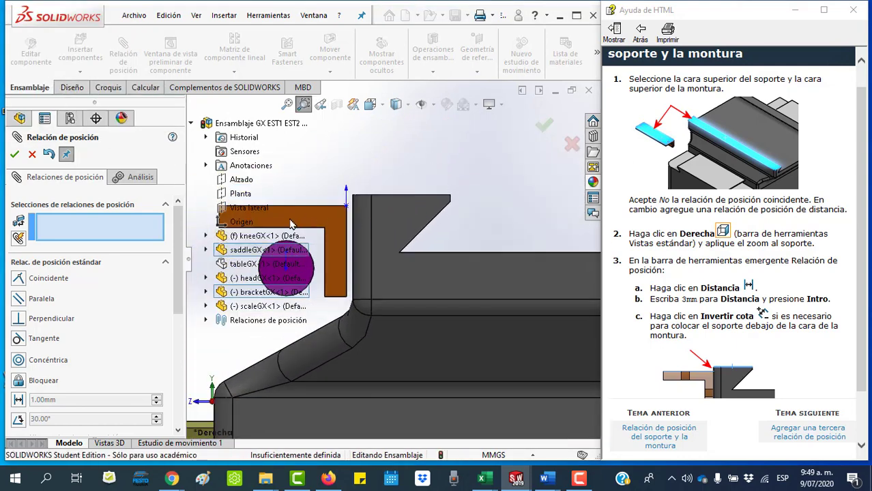
pyautogui.press('z')
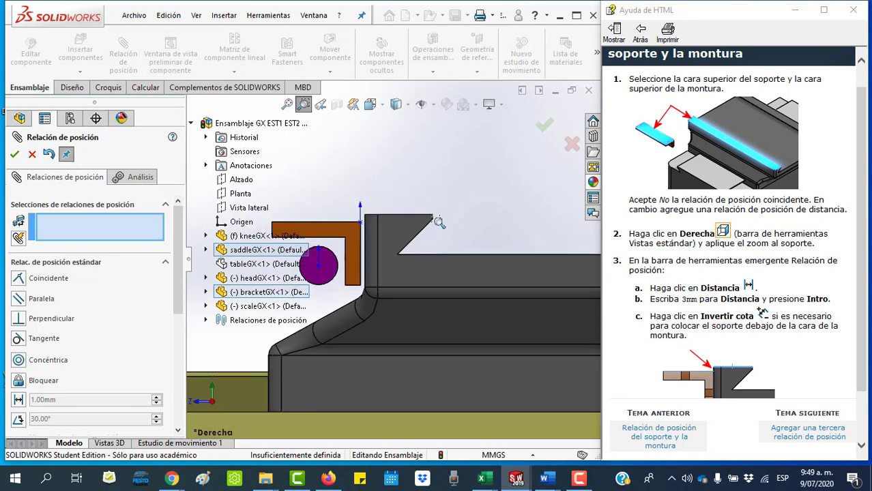
pyautogui.moveTo(454, 246); pyautogui.dragTo(247, 193)
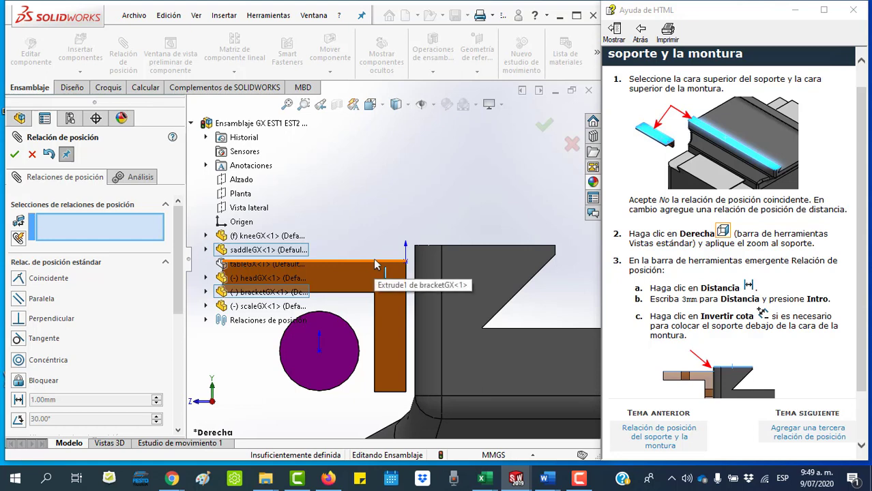
pyautogui.click(13, 155)
# Check that Distancia2 reads 3.00 mm, then return the model to isometric view
pyautogui.click(14, 348)
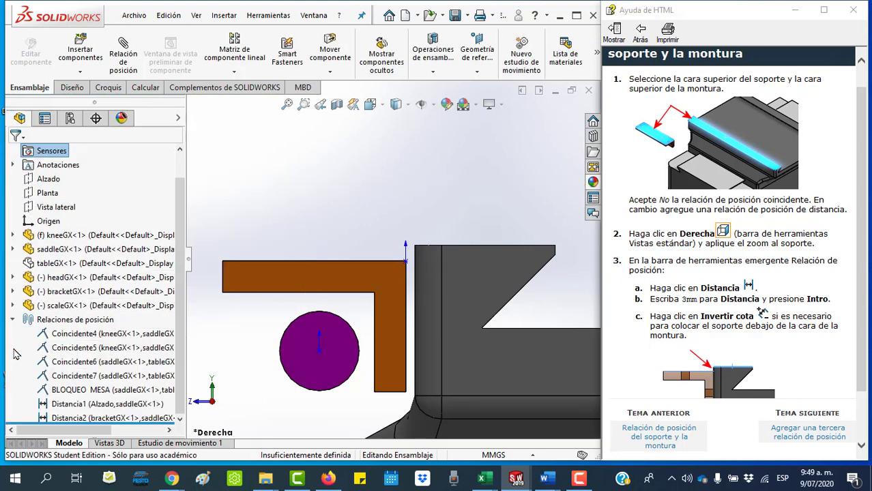
pyautogui.doubleClick(69, 417)
pyautogui.click(418, 229)
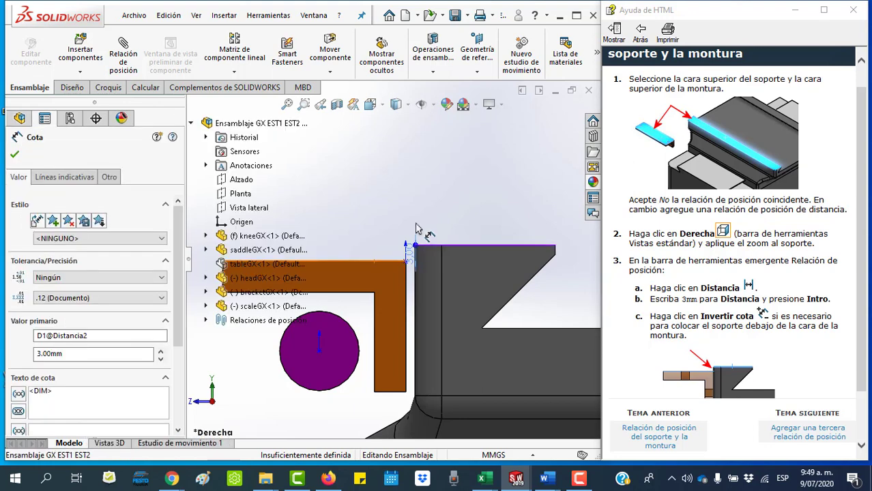
pyautogui.scroll(2, 417, 202)
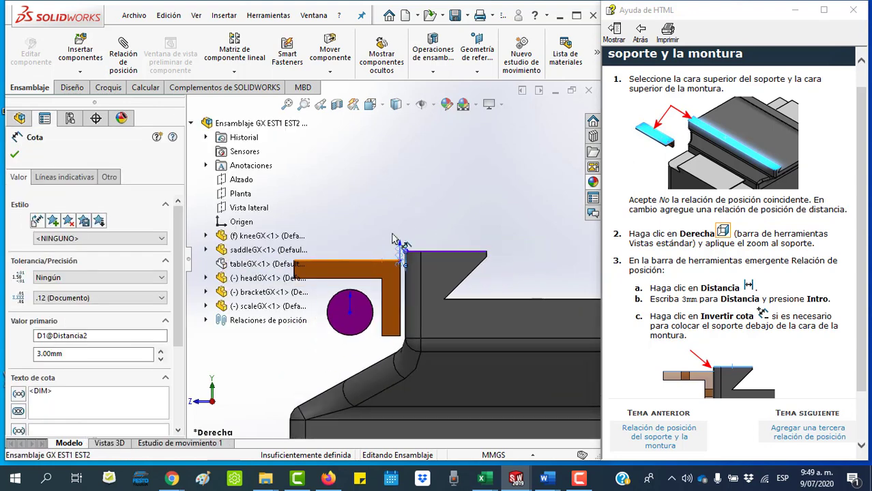
pyautogui.press('Escape')
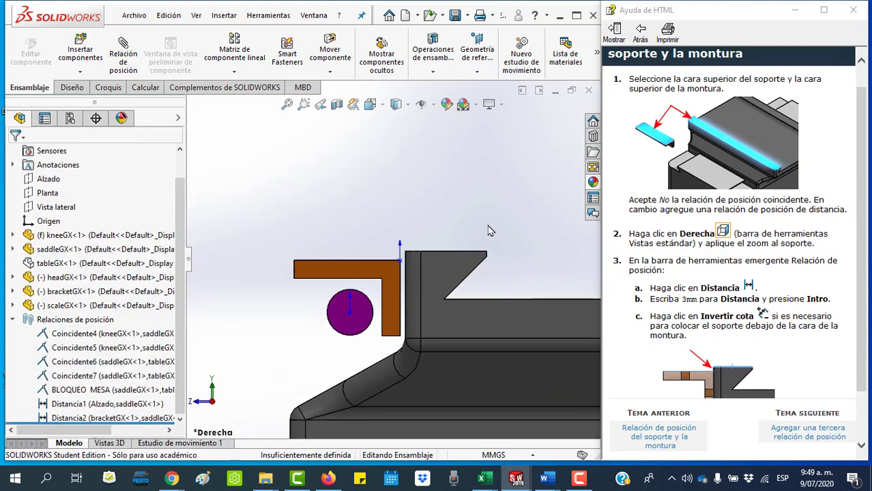
pyautogui.press('space')
pyautogui.click(113, 54)
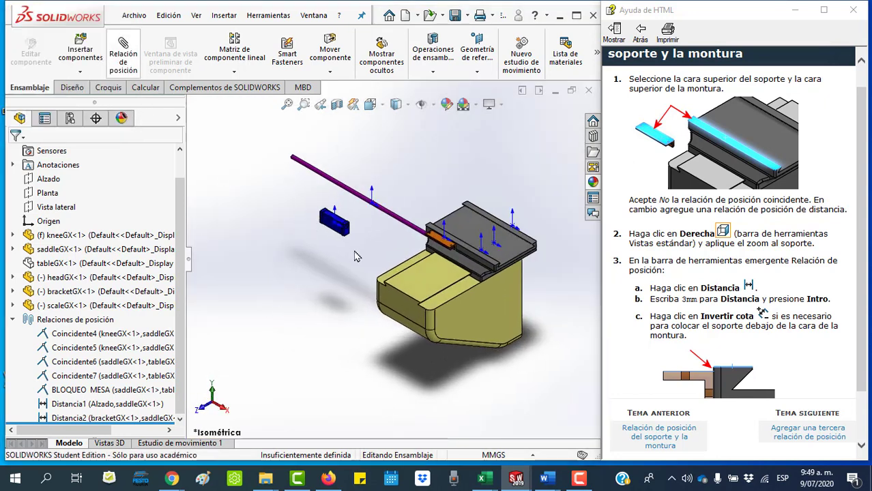
pyautogui.scroll(-1, 830, 316)
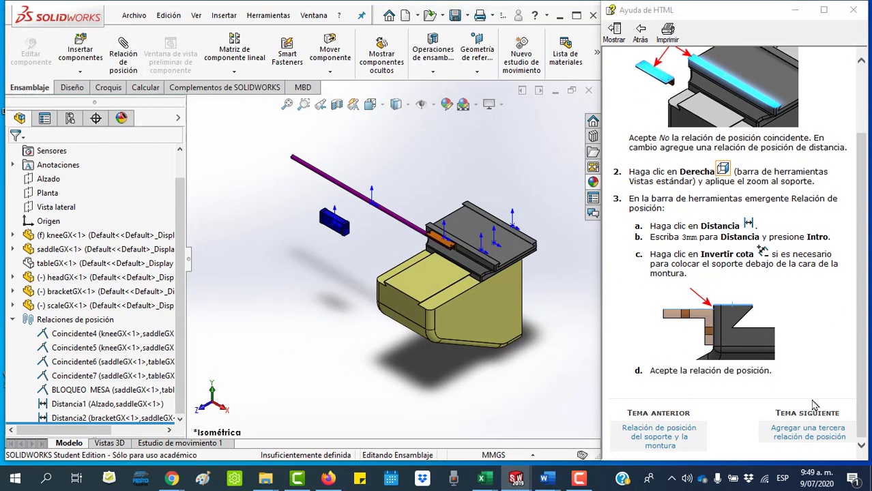
# Open the third-mate help topic, zoom on the bracket, and expand scaleGX and saddleGX in the tree
pyautogui.click(805, 440)
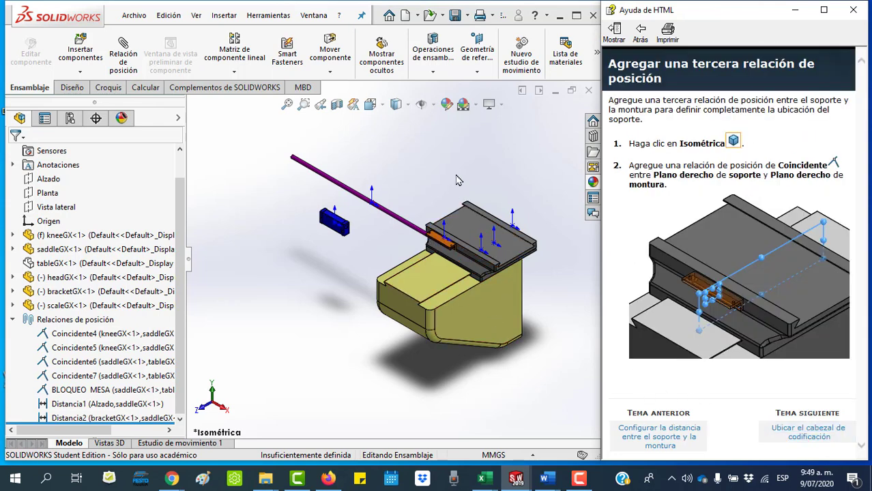
pyautogui.click(305, 104)
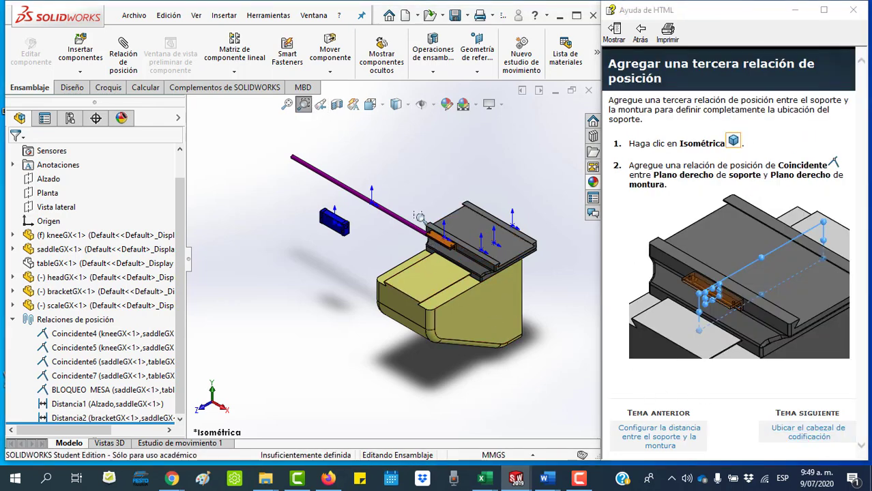
pyautogui.moveTo(418, 216); pyautogui.dragTo(466, 265)
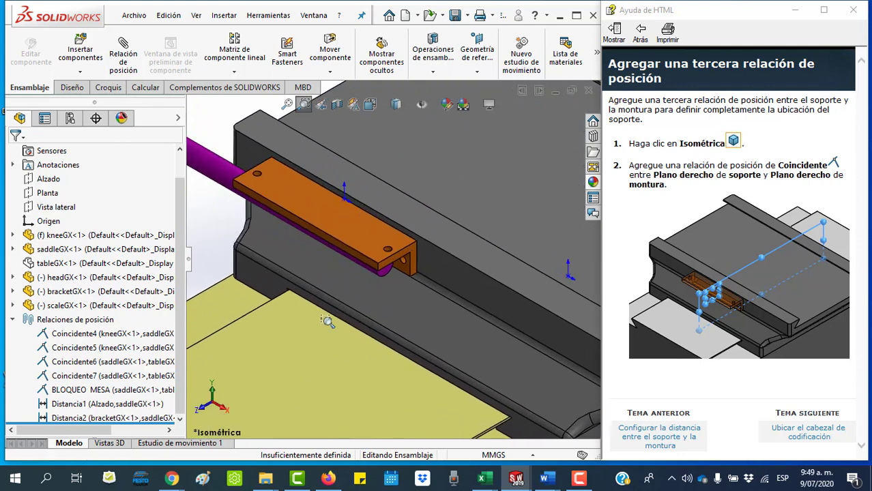
pyautogui.press('Escape')
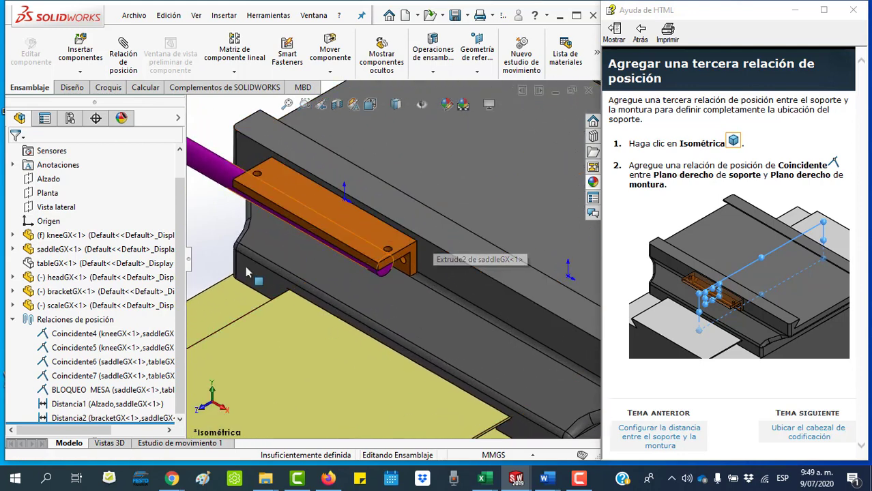
pyautogui.click(12, 319)
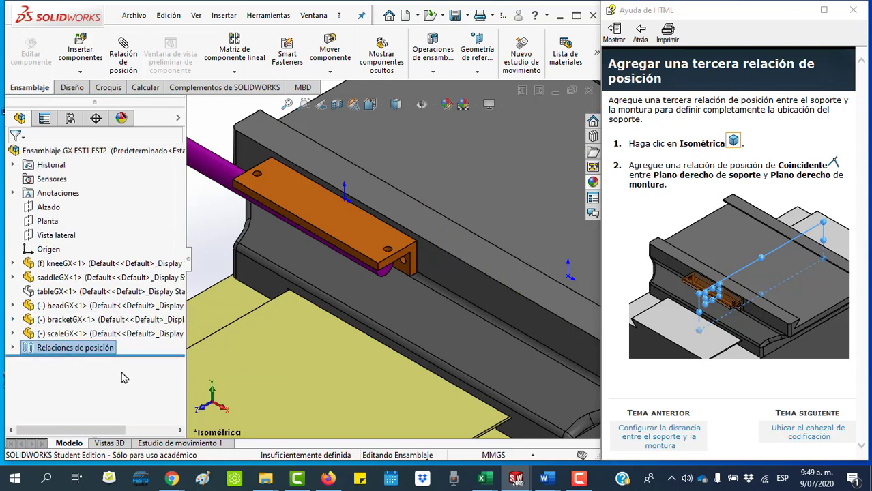
pyautogui.click(13, 334)
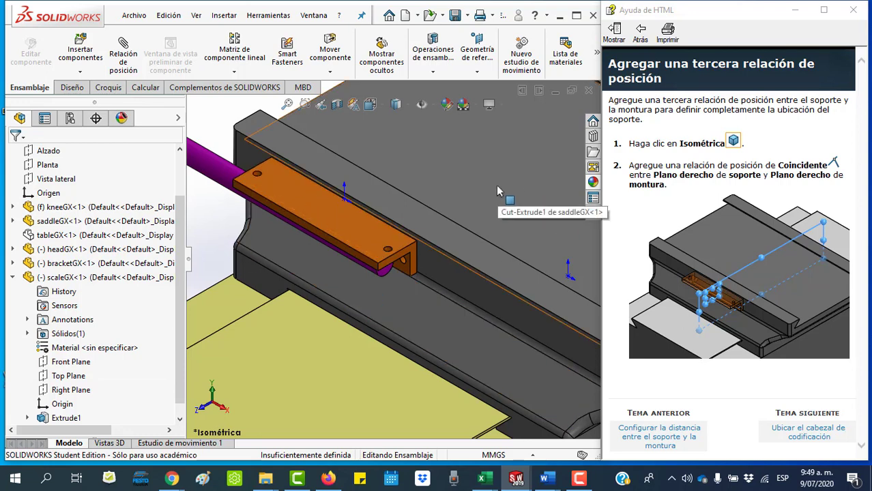
pyautogui.click(12, 221)
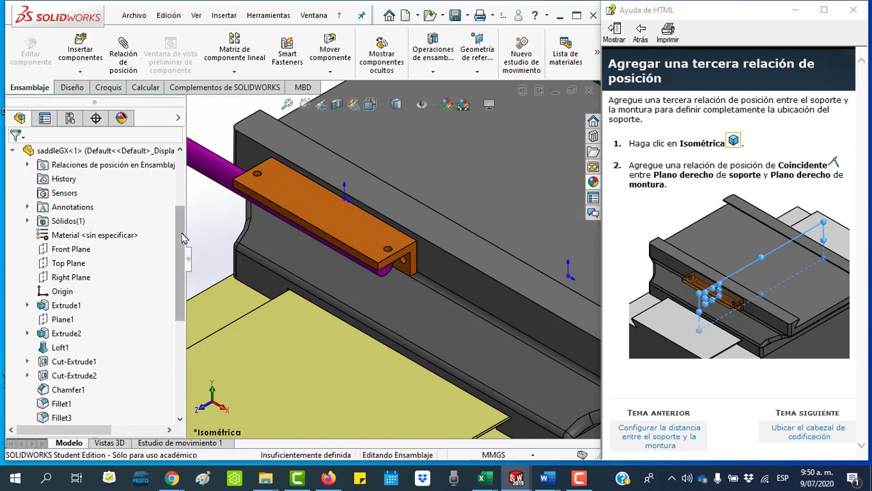
pyautogui.moveTo(183, 238); pyautogui.dragTo(183, 219)
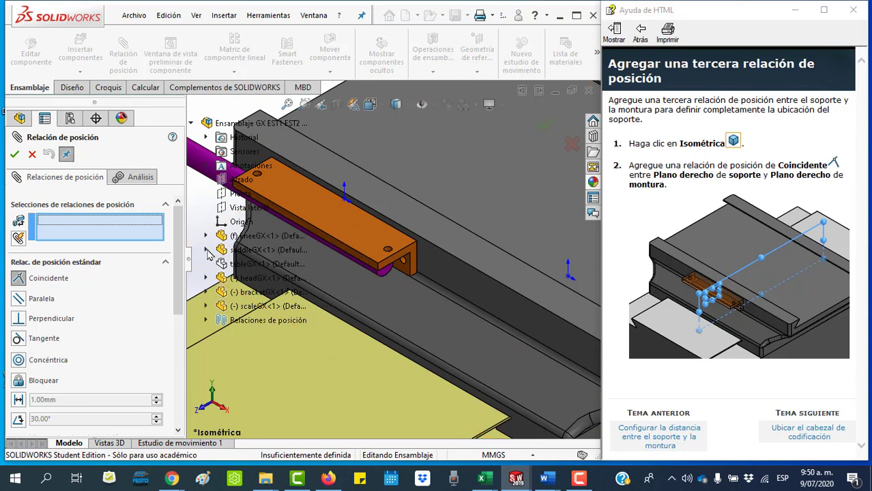
# Mate the saddleGX and bracketGX Right Planes as coincident (Coincidente9)
pyautogui.click(207, 250)
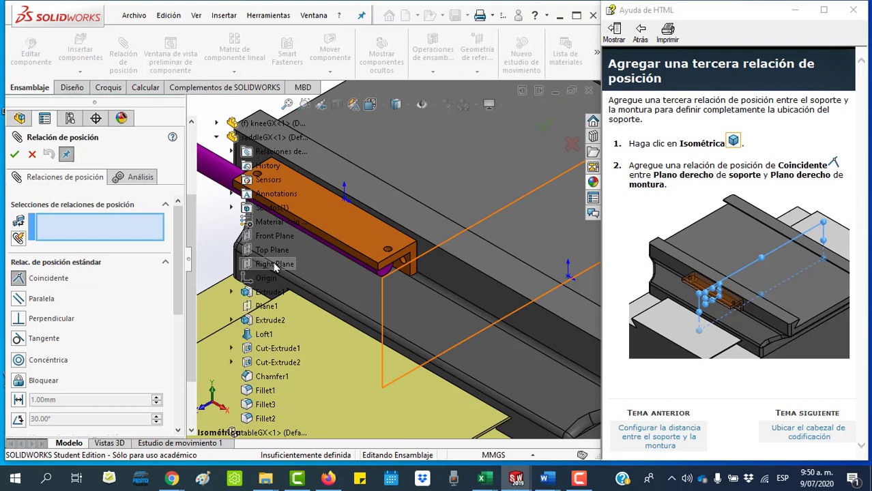
pyautogui.click(276, 266)
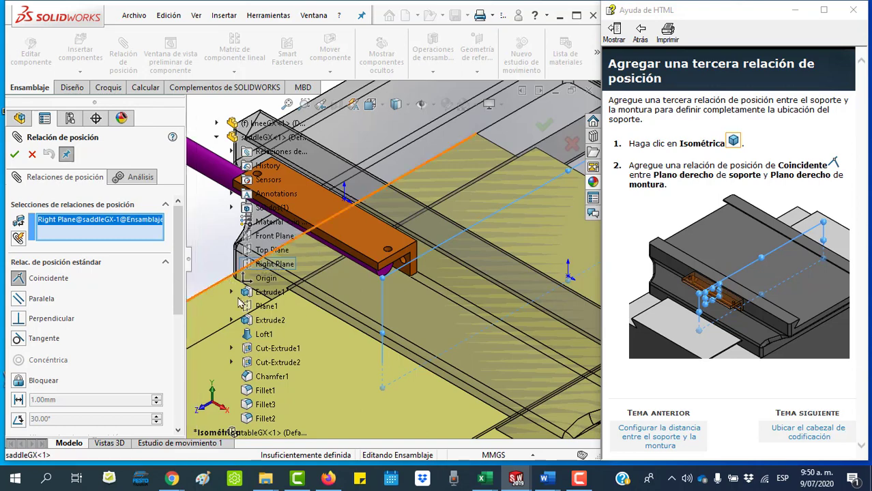
pyautogui.scroll(-2, 252, 403)
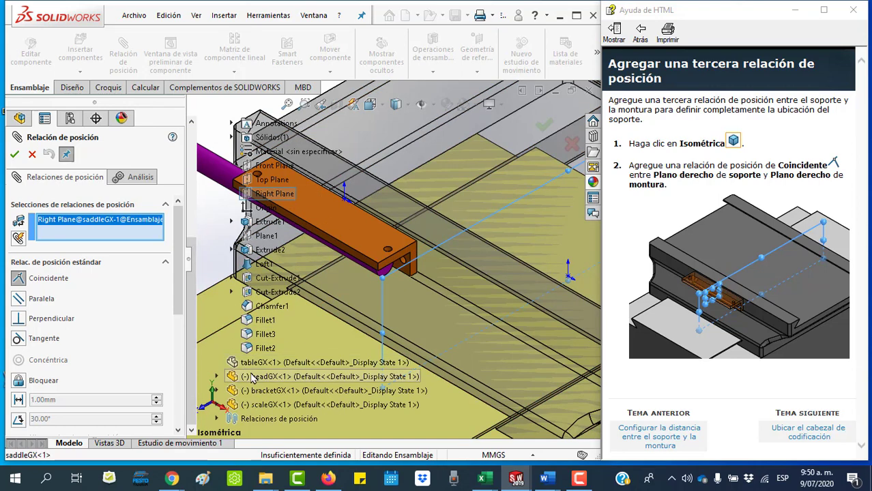
pyautogui.click(216, 391)
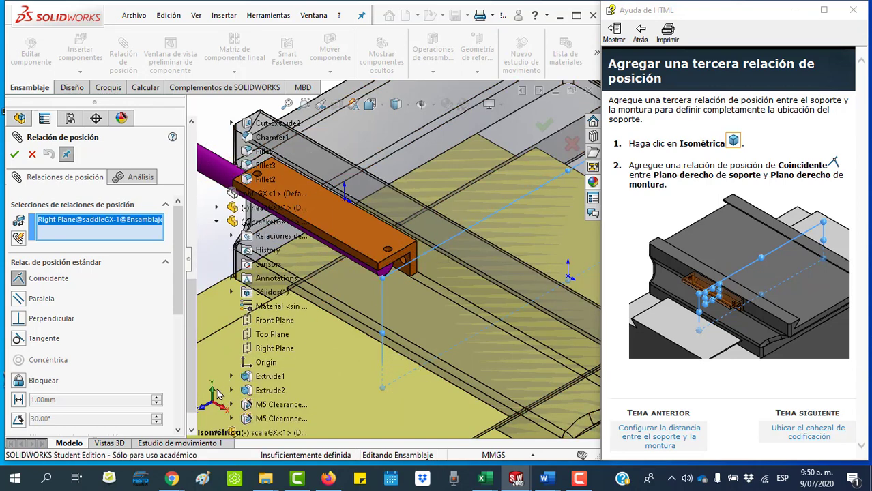
pyautogui.click(269, 350)
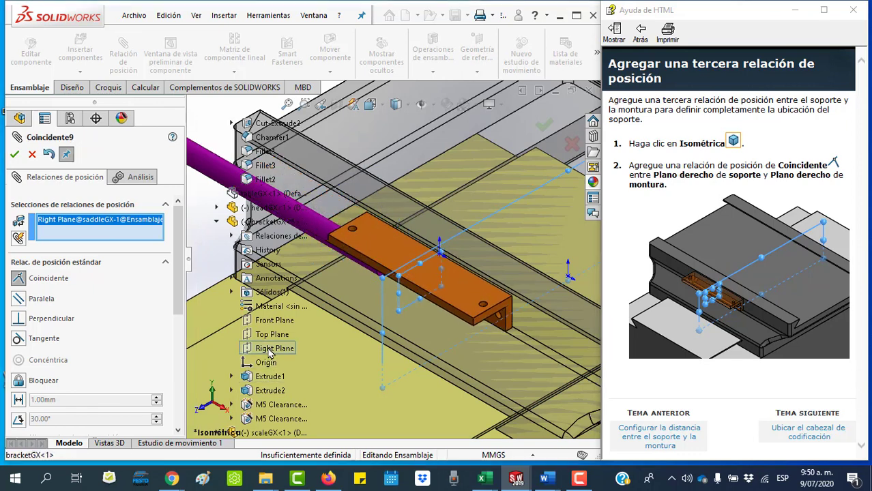
pyautogui.scroll(3, 221, 271)
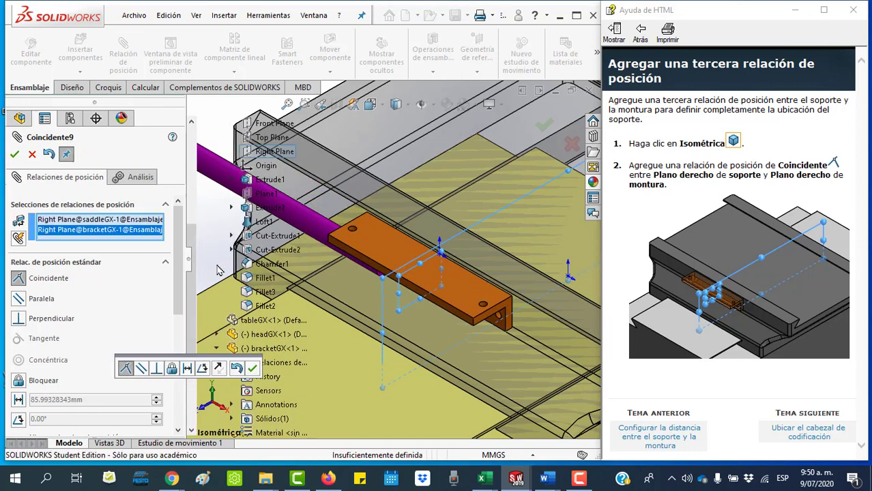
pyautogui.click(13, 153)
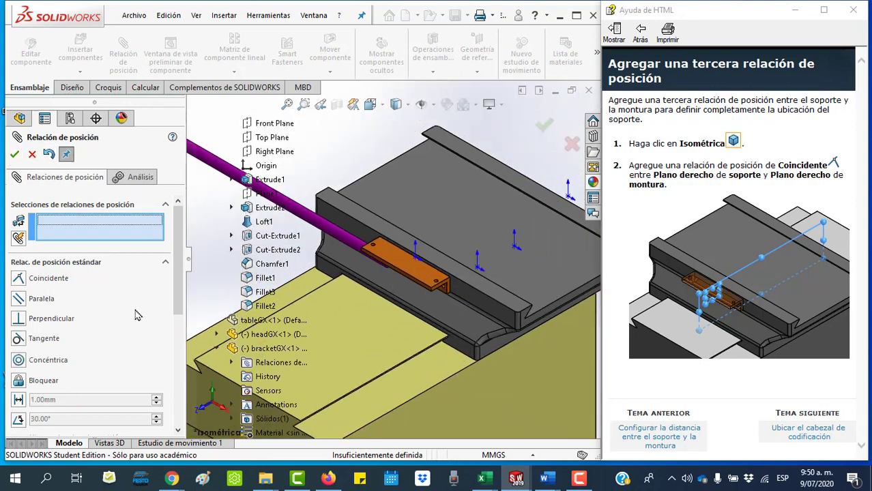
pyautogui.click(15, 154)
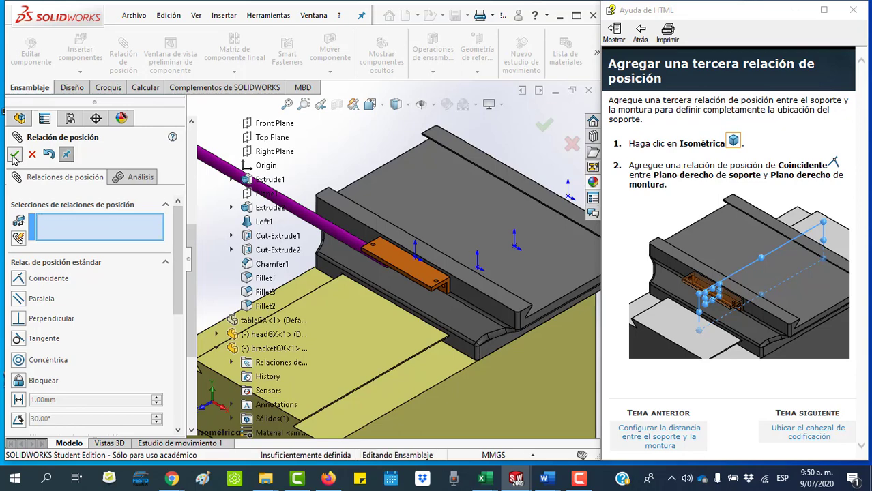
# Expand Relaciones de posición to confirm Coincidente9 between saddleGX and bracketGX
pyautogui.moveTo(181, 225); pyautogui.dragTo(180, 369)
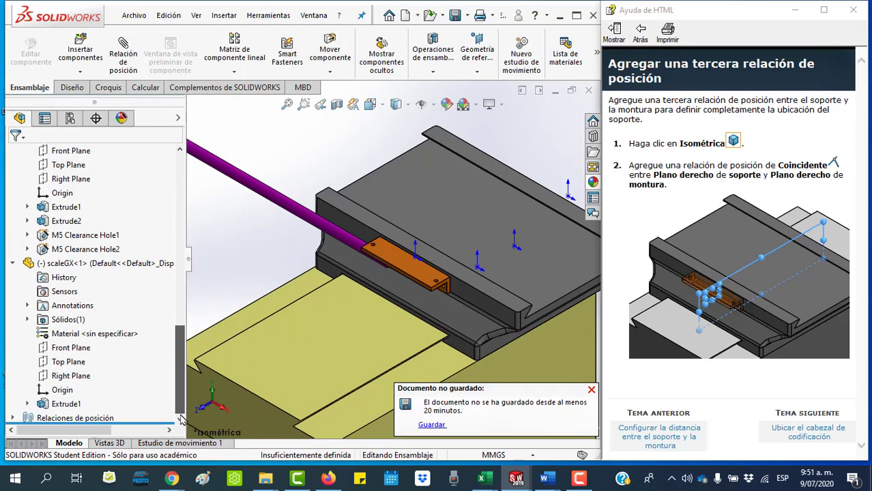
pyautogui.click(11, 419)
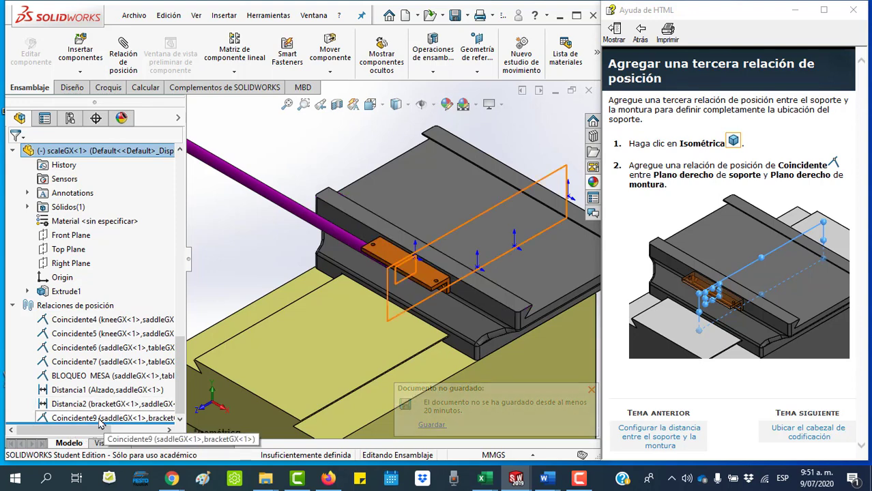
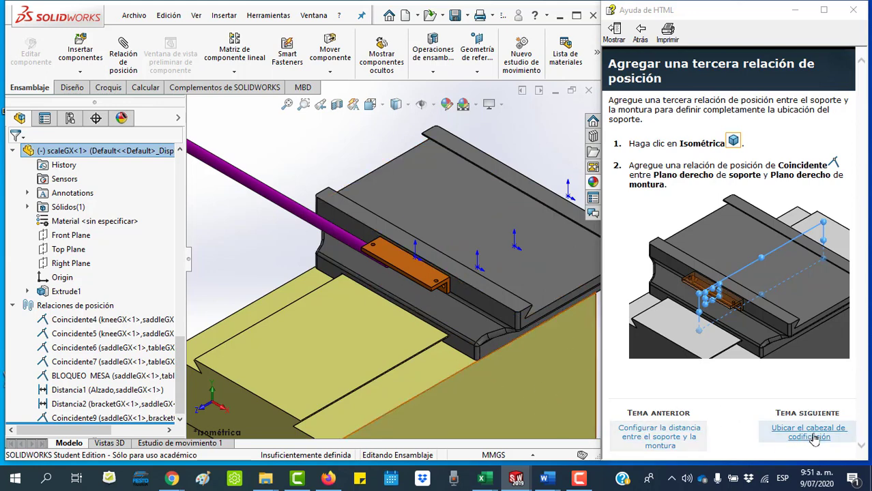
# Open the 'Ubicar el cabezal de codificación' help topic and move the blue head block just above the support
pyautogui.click(815, 437)
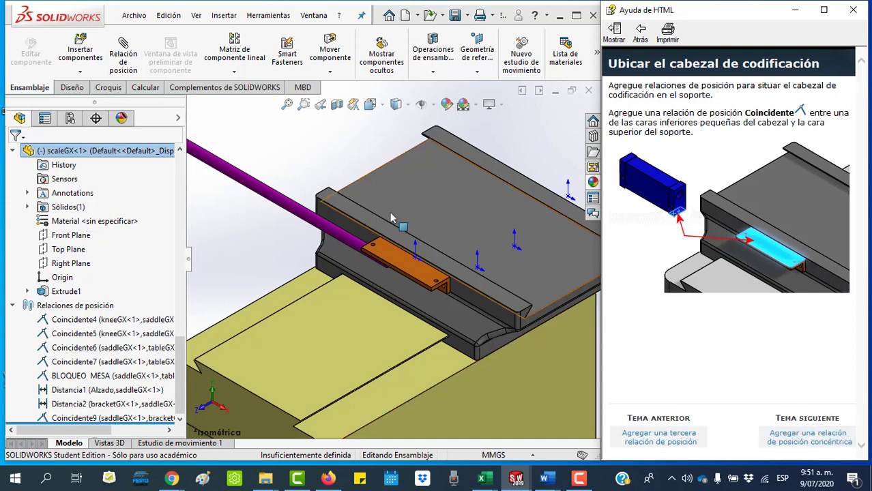
pyautogui.press('f')
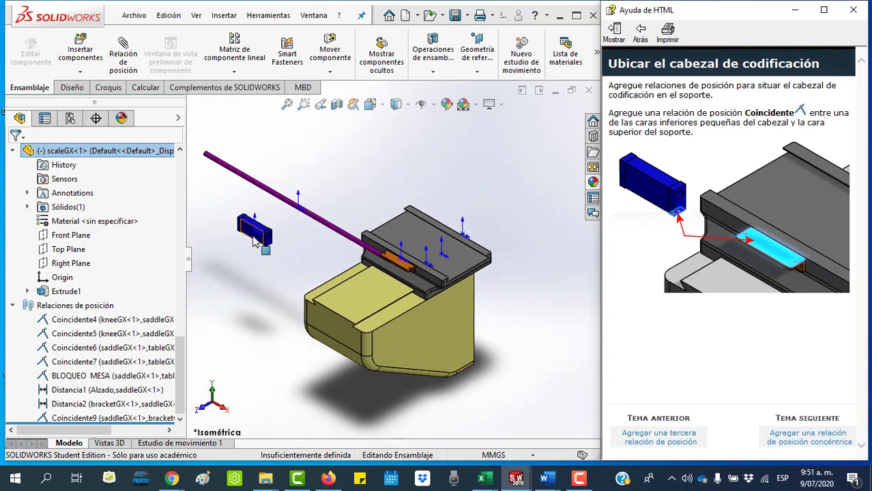
pyautogui.moveTo(254, 243)
pyautogui.mouseDown()
pyautogui.moveTo(376, 227)
pyautogui.moveTo(368, 217)
pyautogui.mouseUp()
pyautogui.click(321, 136)
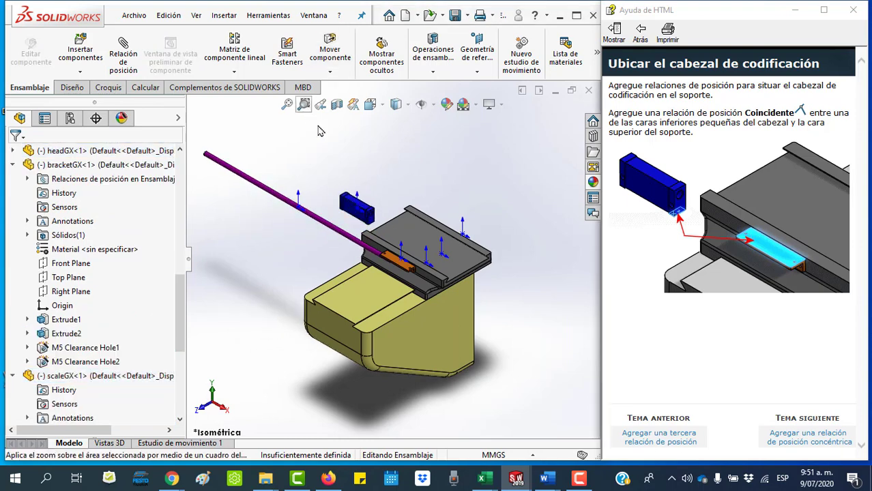
pyautogui.moveTo(328, 186); pyautogui.dragTo(392, 250)
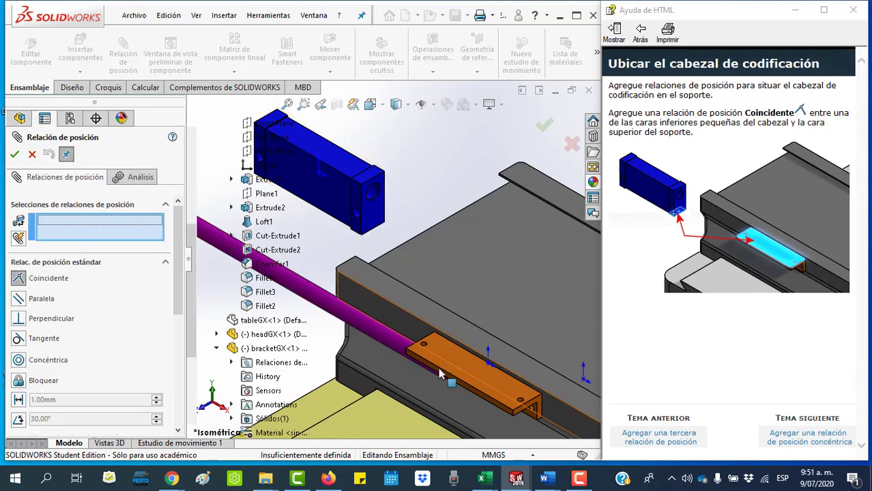
# Mate the head's bottom face coincident with the orange bracket's top face
pyautogui.moveTo(311, 254)
pyautogui.mouseDown(button='middle')
pyautogui.moveTo(361, 158)
pyautogui.moveTo(356, 126)
pyautogui.moveTo(376, 119)
pyautogui.moveTo(374, 184)
pyautogui.mouseUp(button='middle')
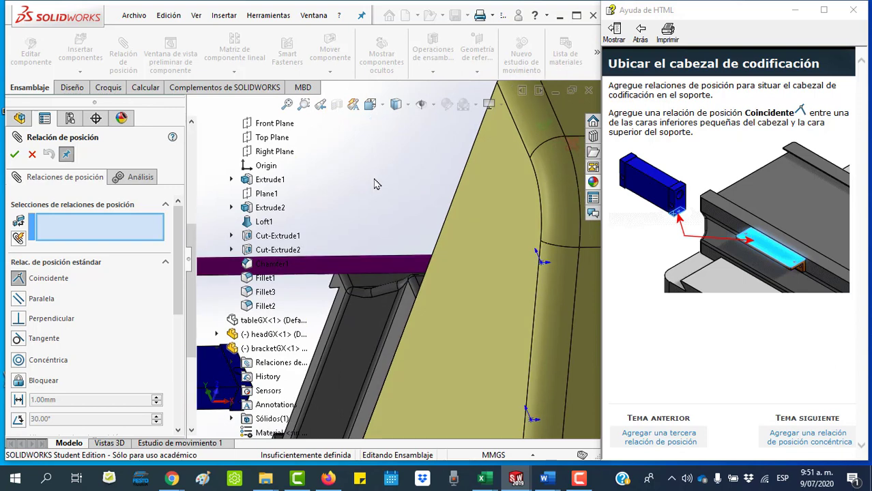
pyautogui.click(238, 407)
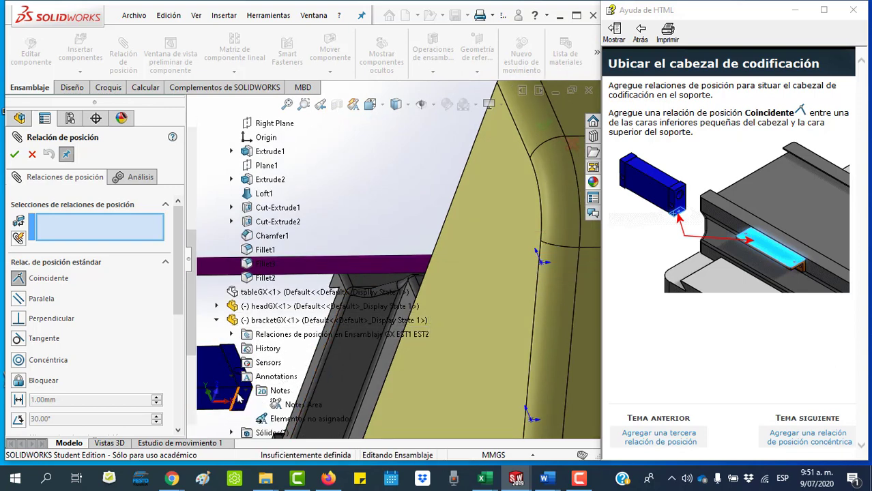
pyautogui.click(244, 398)
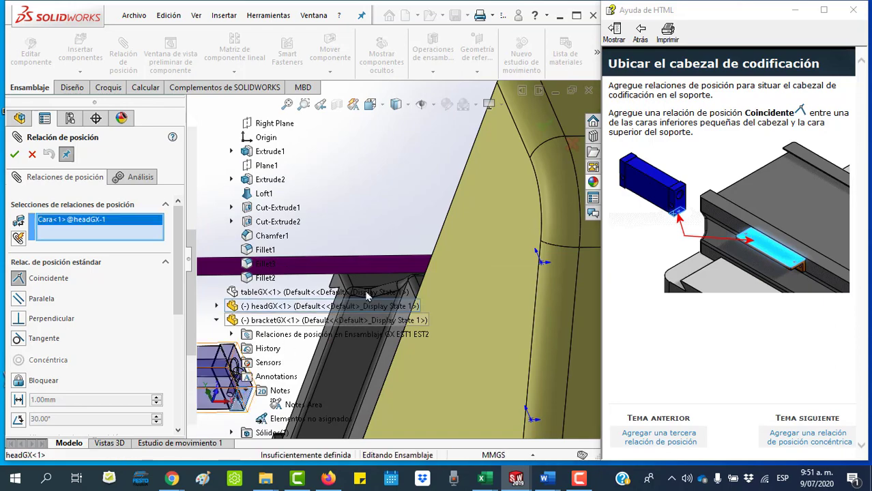
pyautogui.press('f')
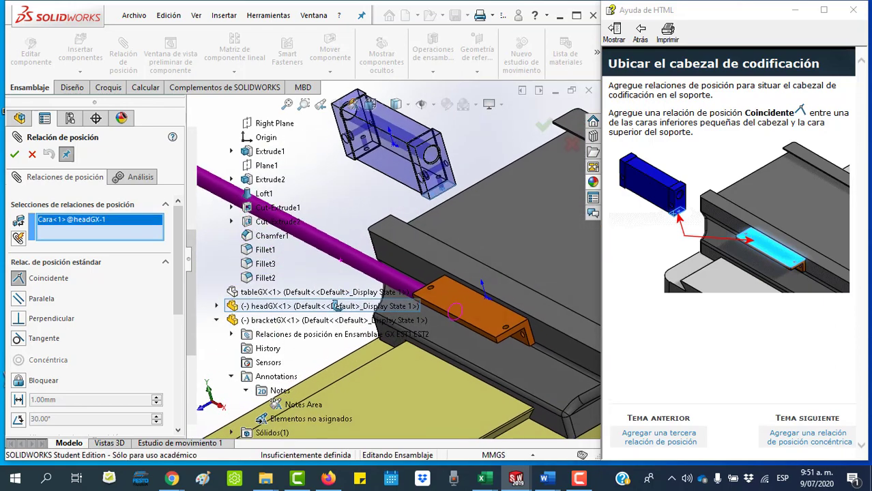
pyautogui.click(466, 321)
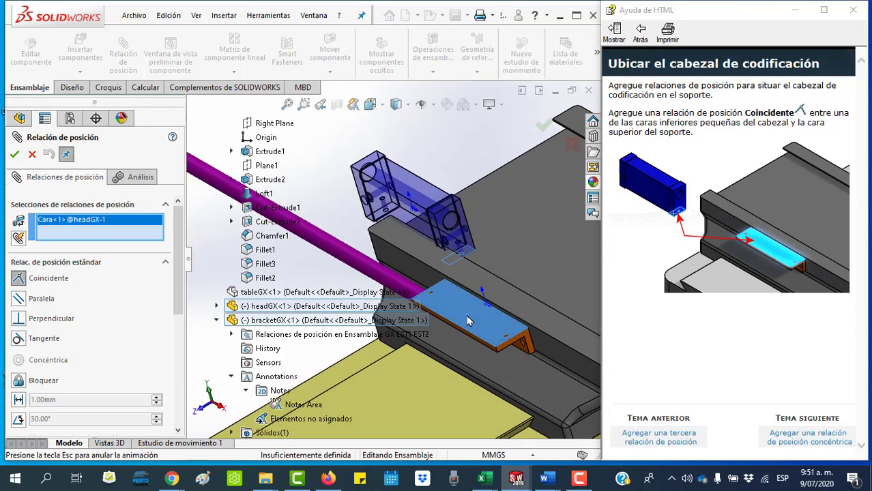
pyautogui.click(584, 335)
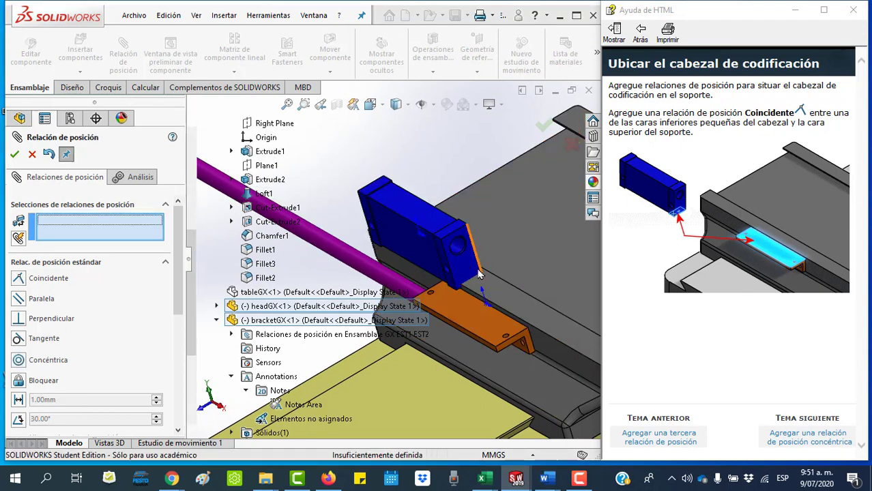
# Slide the head along the bracket to the table edge and open the concentric-mate help topic
pyautogui.moveTo(468, 267)
pyautogui.mouseDown()
pyautogui.moveTo(472, 329)
pyautogui.moveTo(449, 250)
pyautogui.mouseUp()
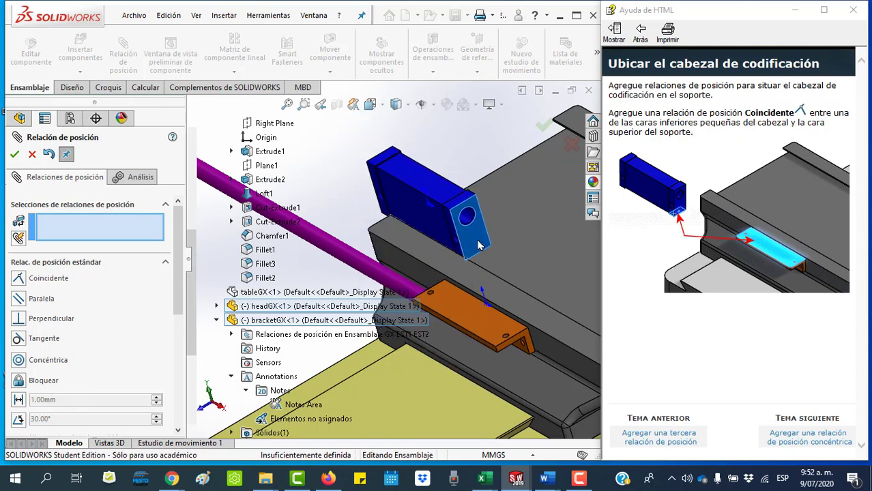
pyautogui.moveTo(449, 250); pyautogui.dragTo(471, 307)
pyautogui.click(634, 259)
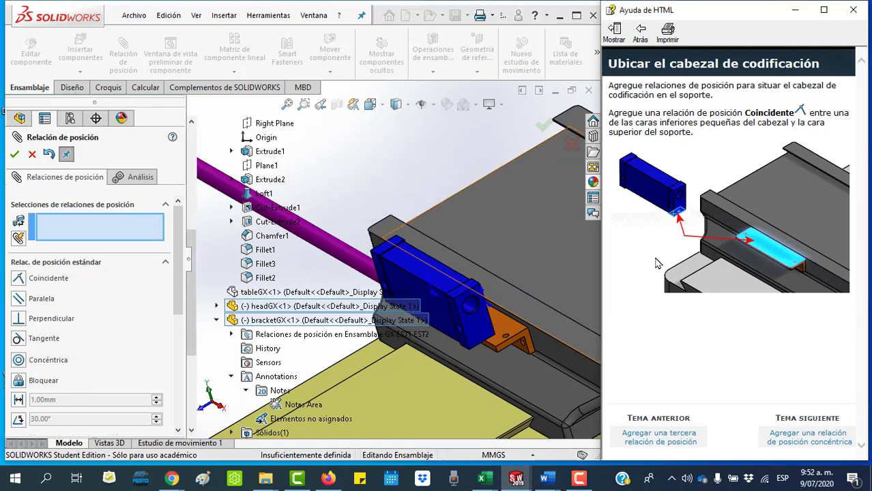
pyautogui.click(798, 438)
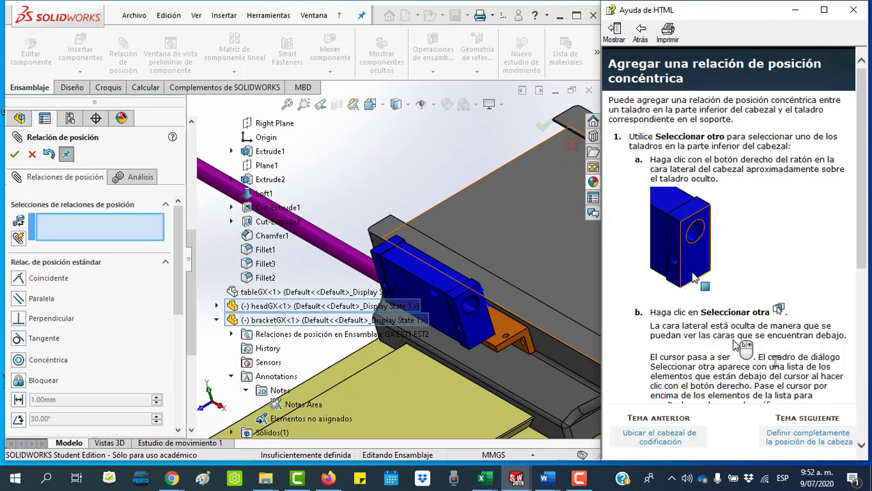
# Zoom in on the head and bracket and cancel the empty mate setup
pyautogui.scroll(-2, 790, 303)
pyautogui.scroll(-3, 790, 303)
pyautogui.scroll(-4, 792, 301)
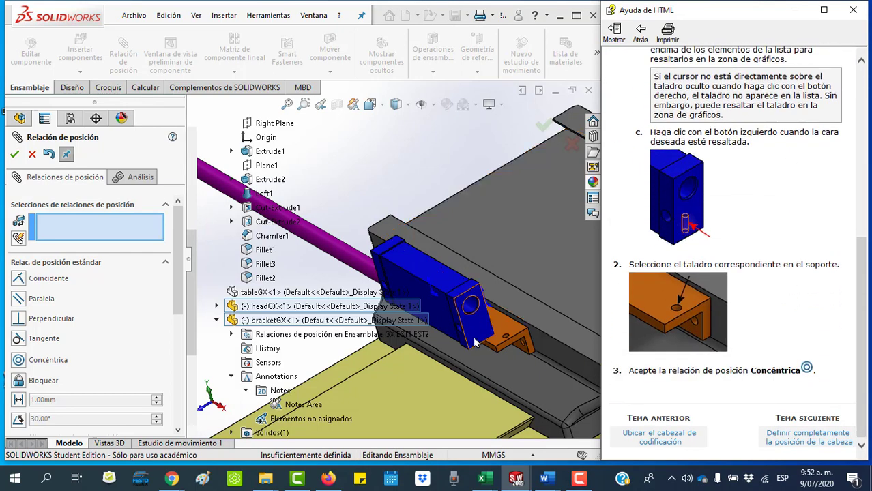
pyautogui.click(317, 106)
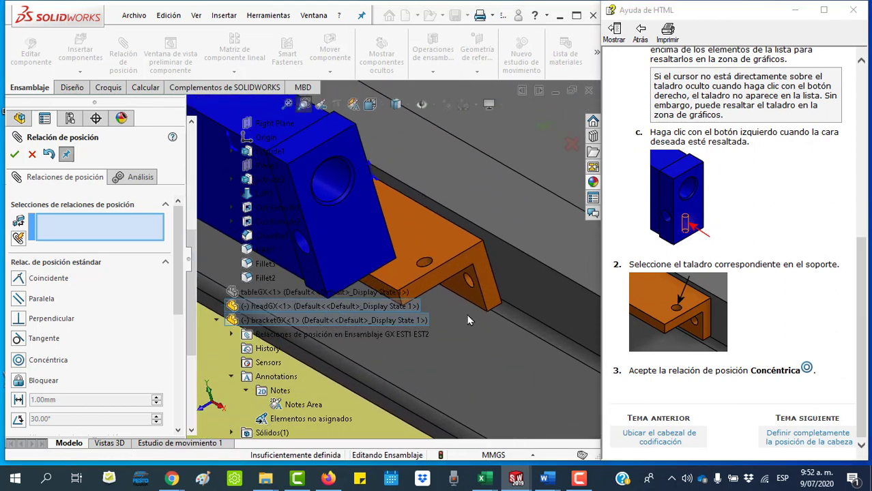
pyautogui.scroll(2, 553, 238)
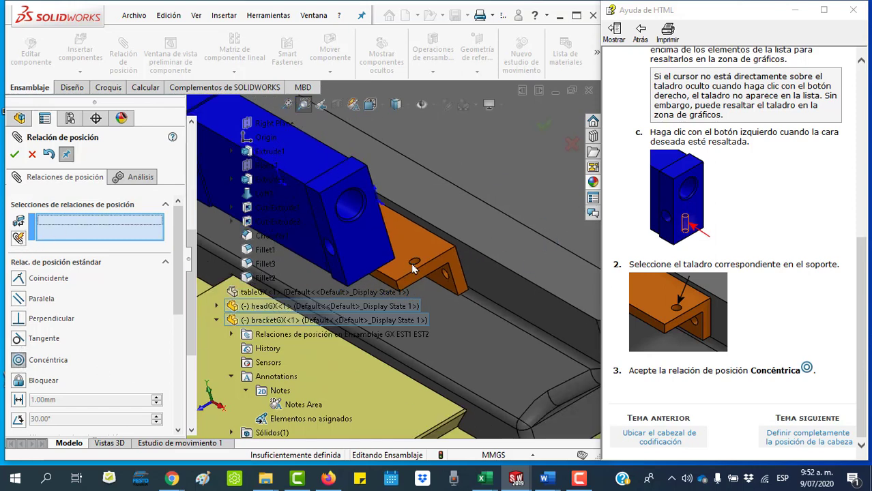
pyautogui.click(30, 156)
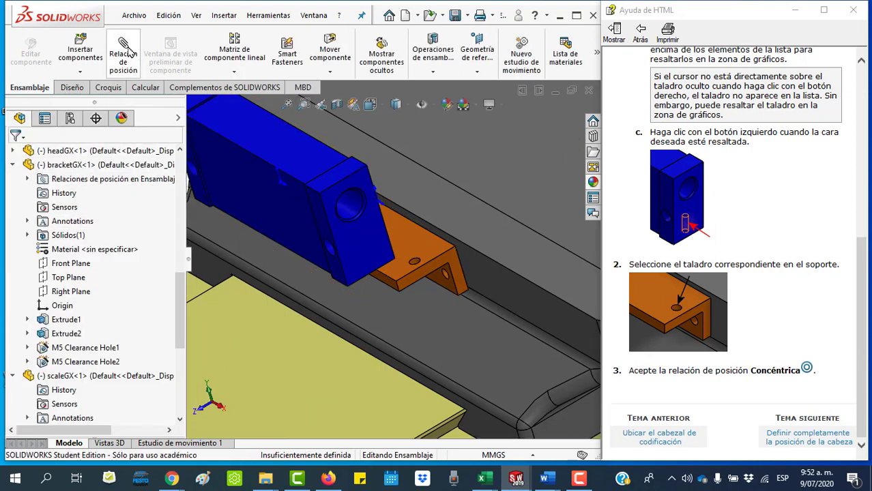
# Add a Concéntrica mate between the bracket hole and the head's tapped hole
pyautogui.click(128, 53)
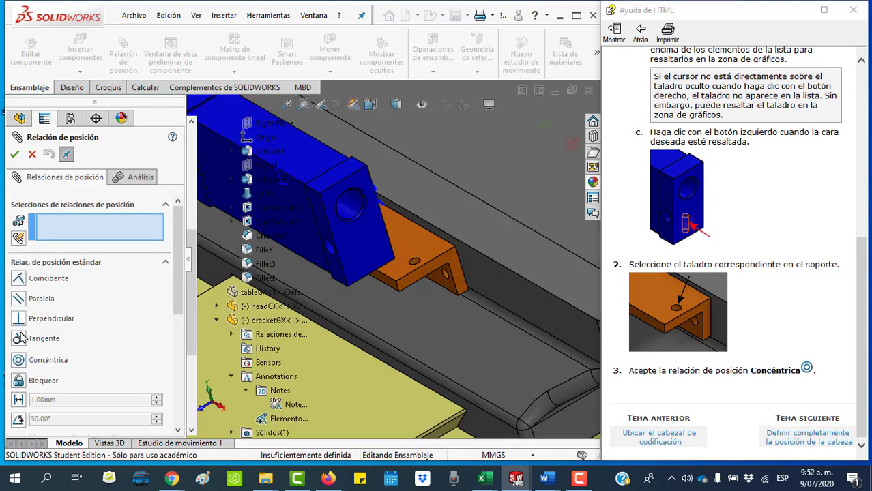
pyautogui.click(21, 362)
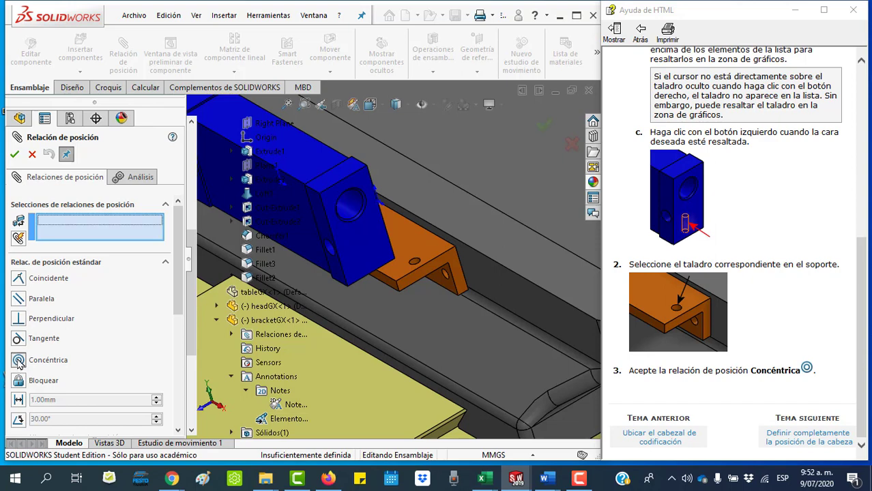
pyautogui.click(415, 265)
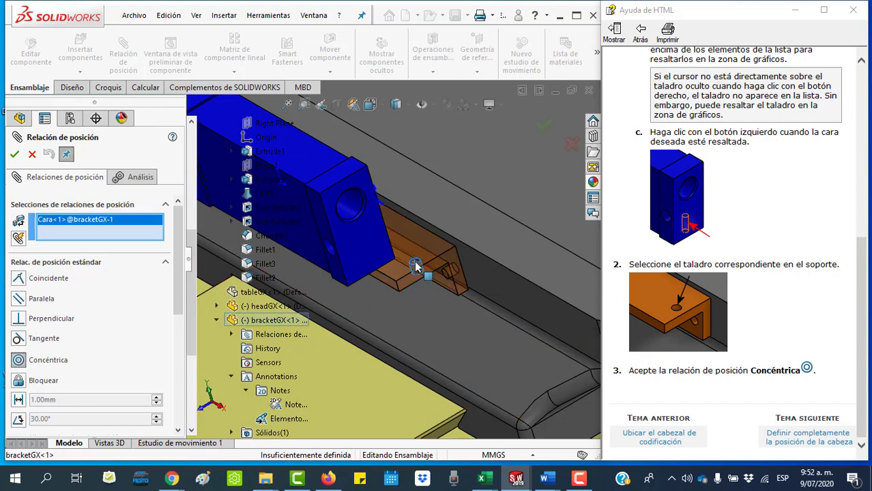
pyautogui.scroll(-2, 481, 246)
pyautogui.moveTo(507, 189)
pyautogui.mouseDown(button='middle')
pyautogui.moveTo(524, 129)
pyautogui.moveTo(519, 102)
pyautogui.moveTo(421, 134)
pyautogui.mouseUp(button='middle')
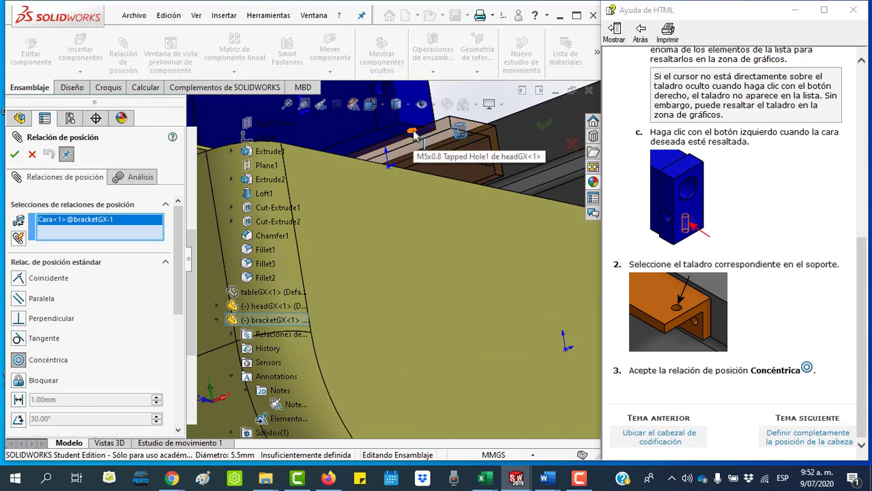
pyautogui.click(412, 132)
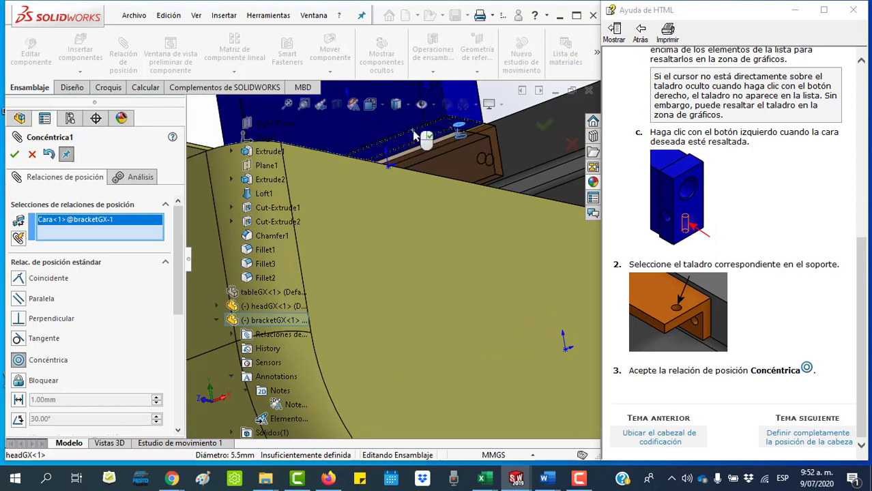
pyautogui.click(511, 103)
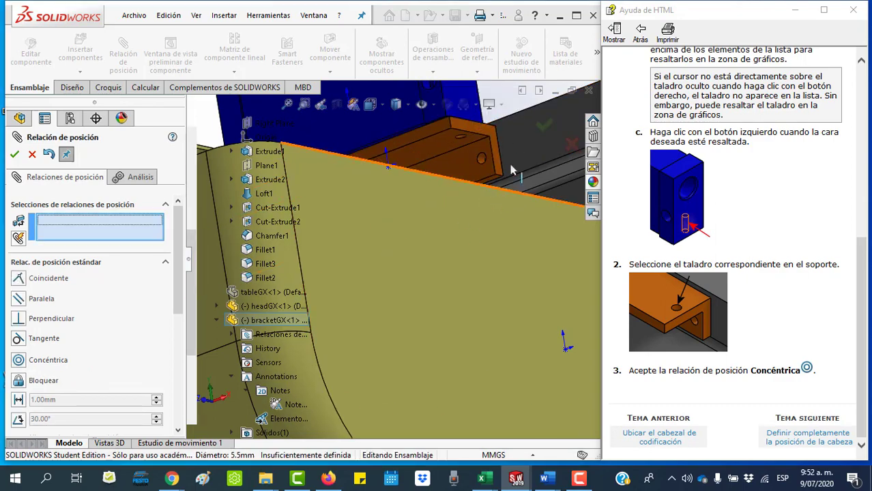
# Swing the head around its pinned hole so it rests tilted on the bracket
pyautogui.moveTo(482, 168); pyautogui.dragTo(462, 271, button='middle')
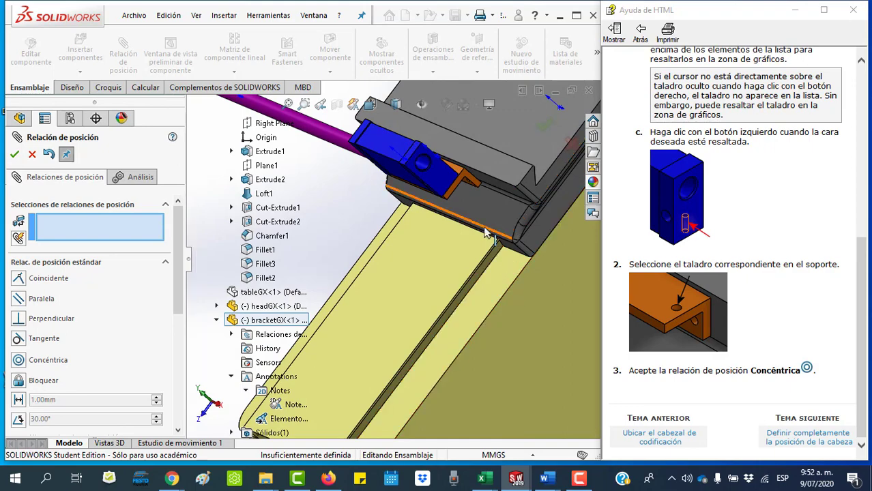
pyautogui.moveTo(462, 271)
pyautogui.mouseDown(button='middle')
pyautogui.moveTo(529, 220)
pyautogui.moveTo(382, 170)
pyautogui.mouseUp(button='middle')
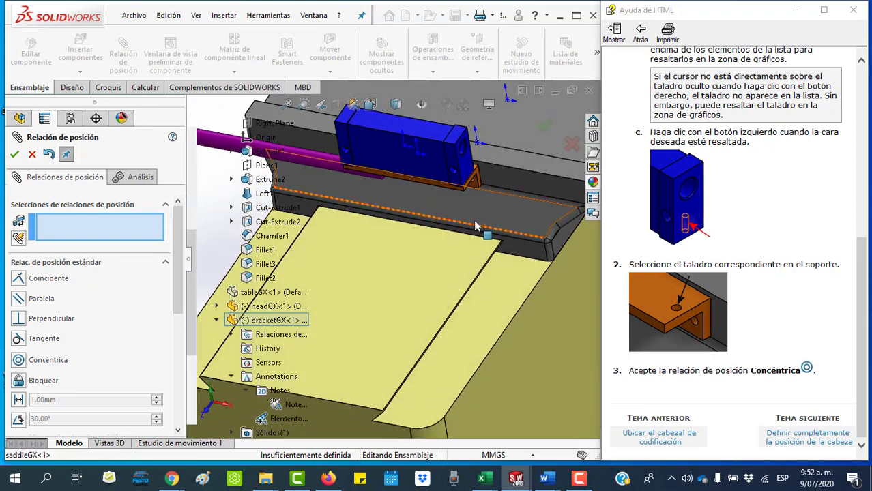
pyautogui.press('Escape')
pyautogui.moveTo(343, 142)
pyautogui.mouseDown()
pyautogui.moveTo(379, 266)
pyautogui.moveTo(348, 221)
pyautogui.mouseUp()
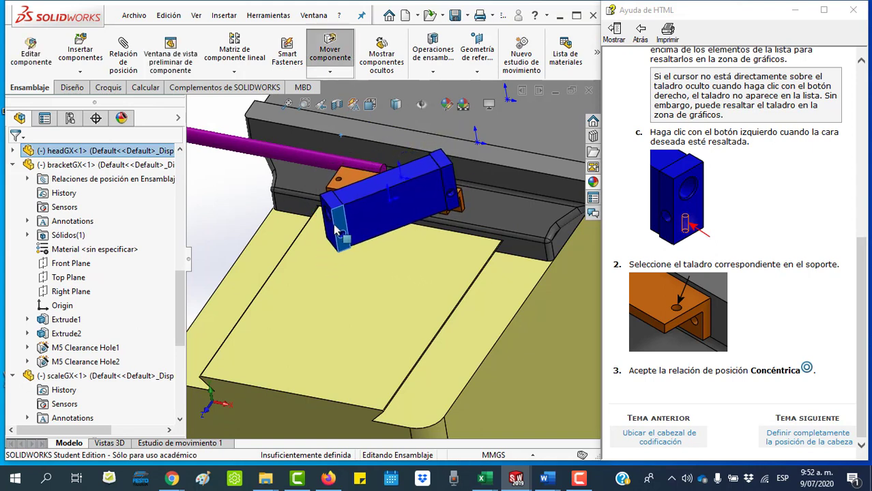
pyautogui.moveTo(348, 221); pyautogui.dragTo(343, 240)
pyautogui.click(220, 200)
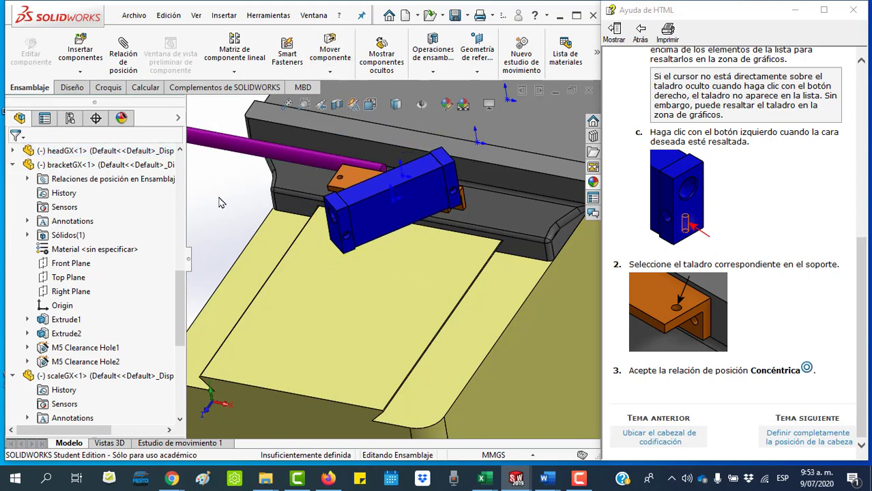
# Mate a bracket face coincident with the saddle face, then open the 'Definir completamente la posición de la cabeza' topic
pyautogui.moveTo(506, 263)
pyautogui.mouseDown(button='middle')
pyautogui.moveTo(449, 307)
pyautogui.moveTo(407, 270)
pyautogui.mouseUp(button='middle')
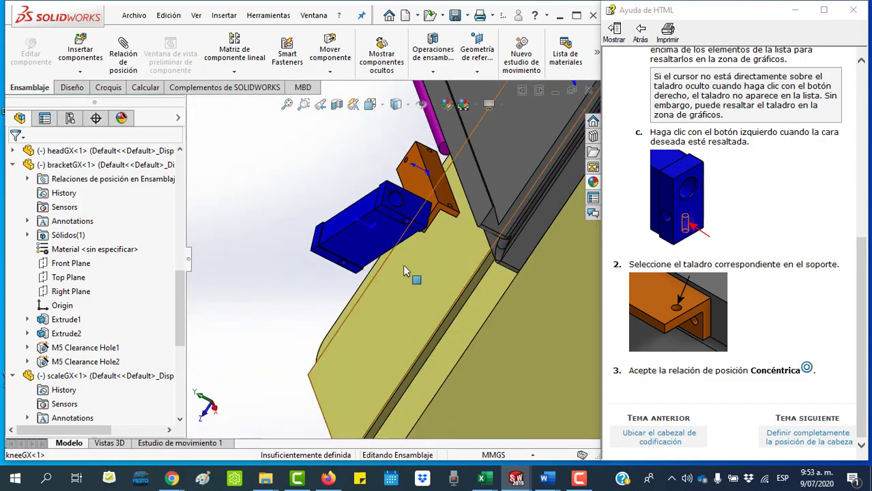
pyautogui.click(129, 56)
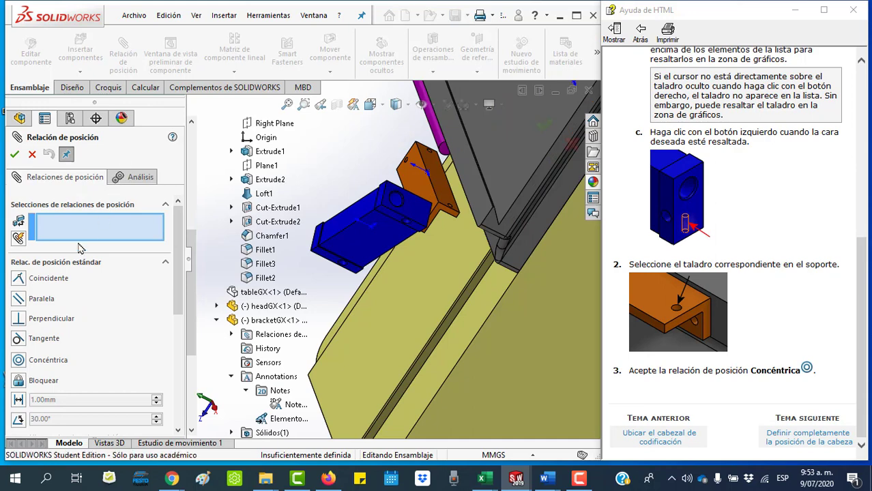
pyautogui.click(443, 197)
pyautogui.moveTo(449, 262)
pyautogui.mouseDown(button='middle')
pyautogui.moveTo(492, 227)
pyautogui.moveTo(520, 169)
pyautogui.mouseUp(button='middle')
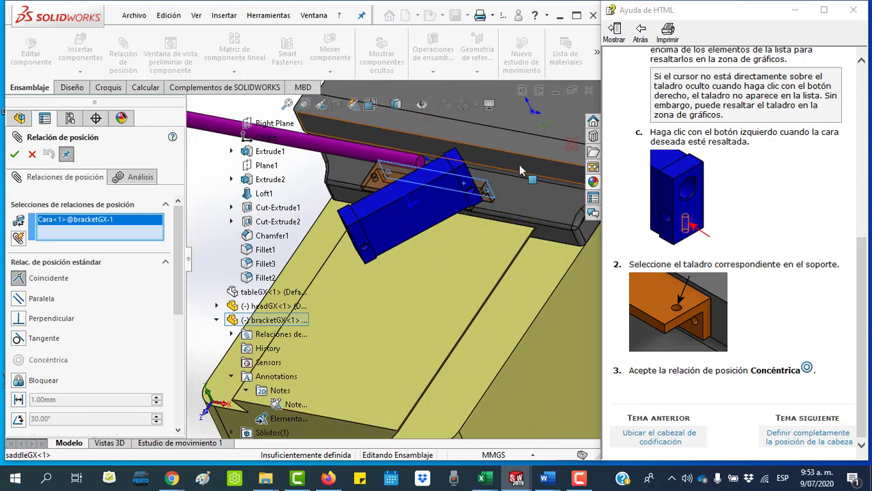
pyautogui.click(520, 170)
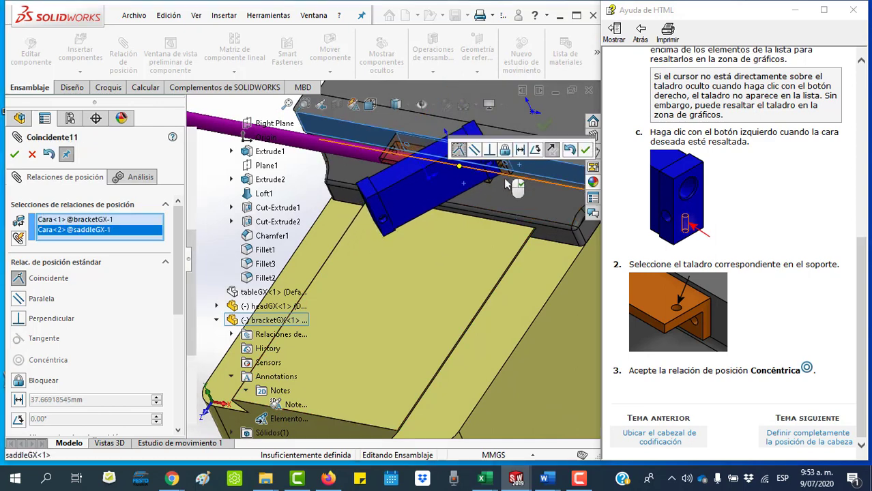
pyautogui.click(586, 150)
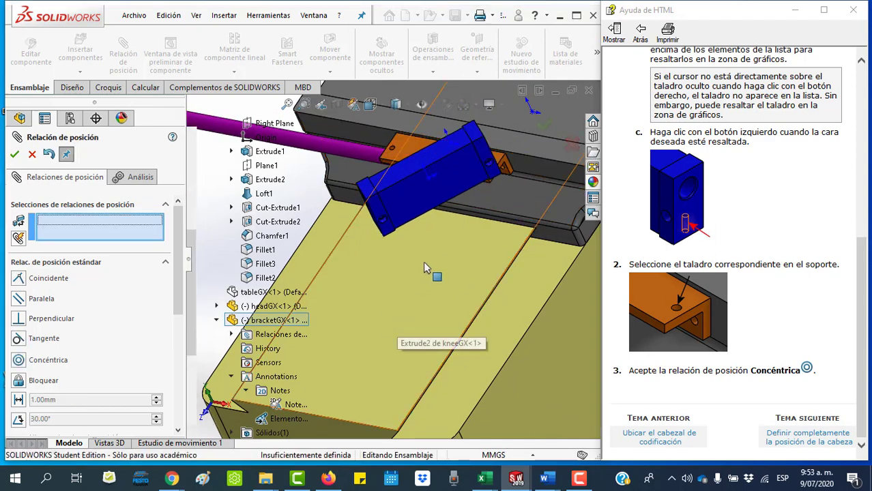
pyautogui.click(821, 206)
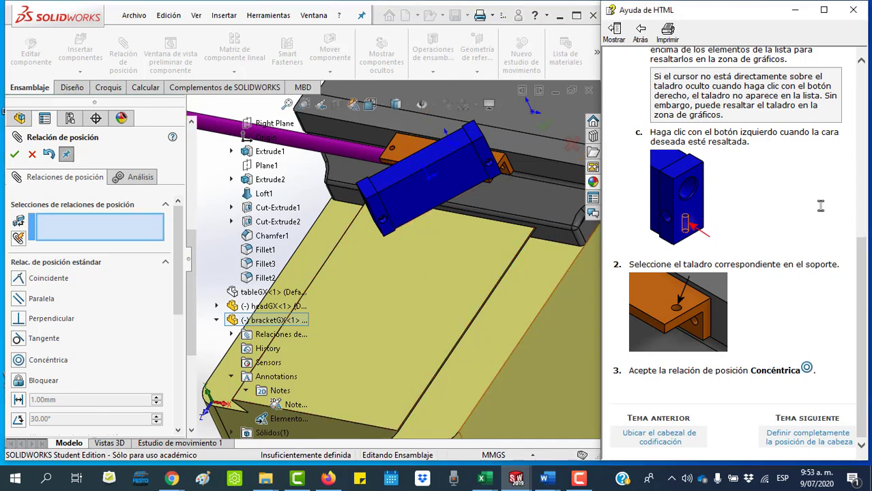
pyautogui.click(816, 442)
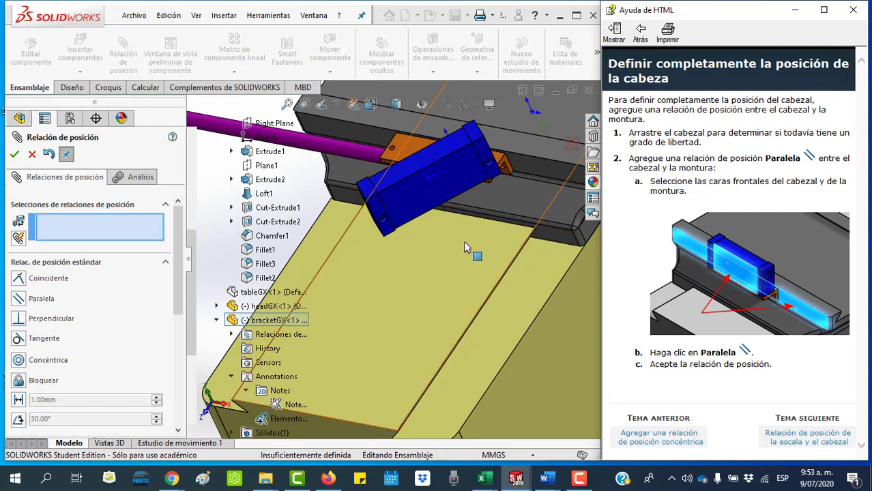
# Switch to the Isometric view and zoom in around the blue head
pyautogui.click(14, 155)
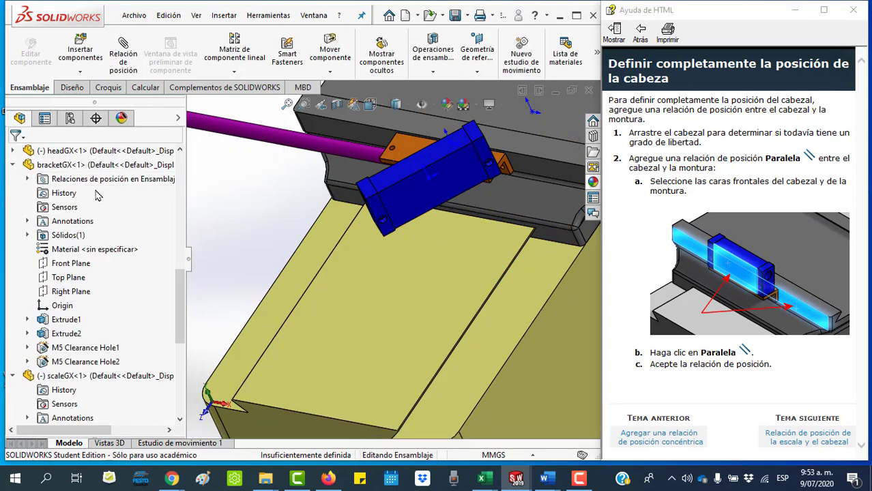
pyautogui.press('space')
pyautogui.click(110, 54)
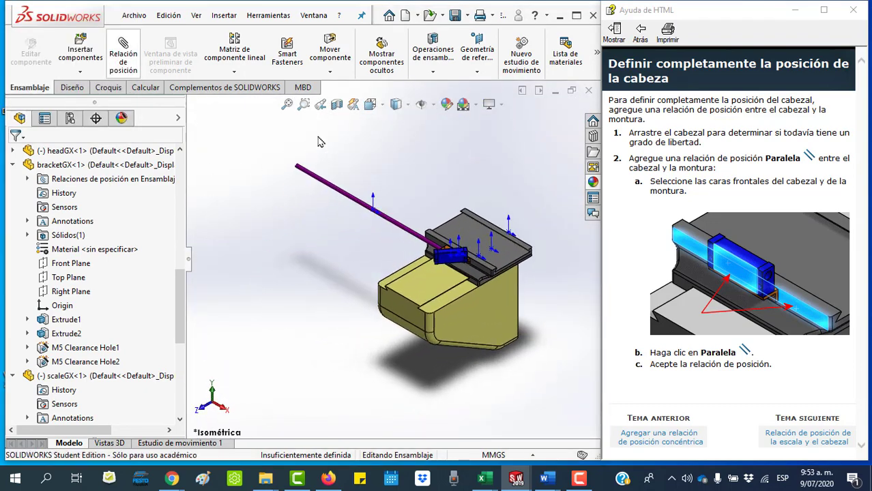
pyautogui.click(302, 104)
pyautogui.moveTo(411, 220)
pyautogui.mouseDown()
pyautogui.moveTo(451, 247)
pyautogui.moveTo(471, 289)
pyautogui.mouseUp()
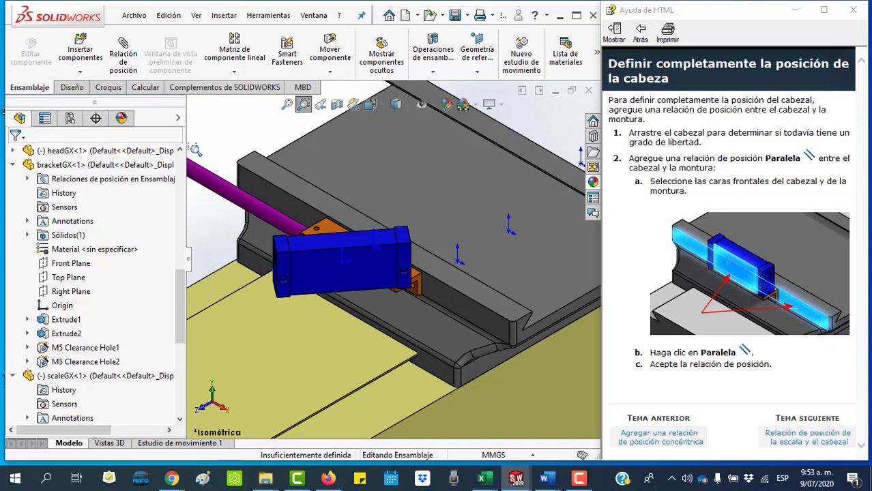
pyautogui.click(425, 105)
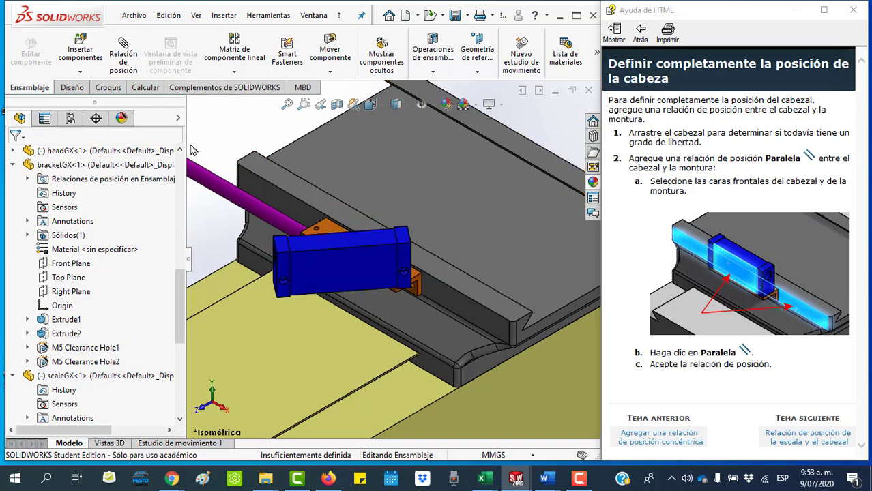
# Add a Paralela mate between the head's front face and the saddle's front face
pyautogui.click(124, 59)
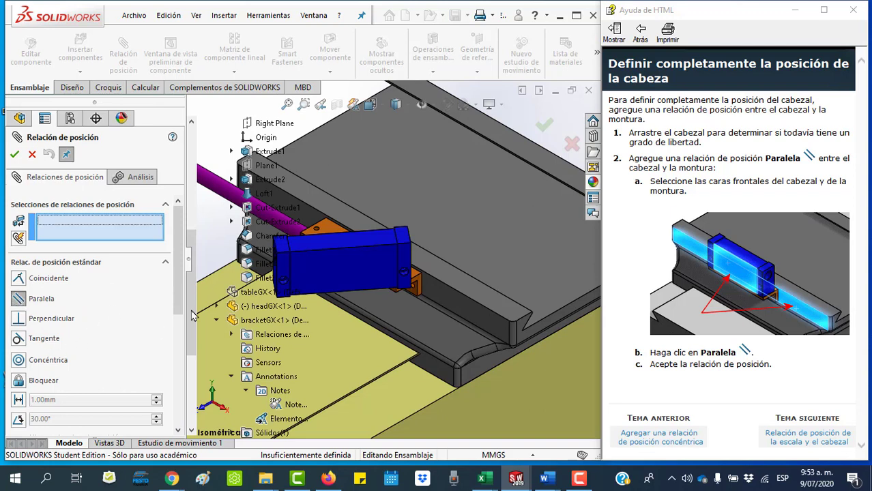
pyautogui.click(334, 265)
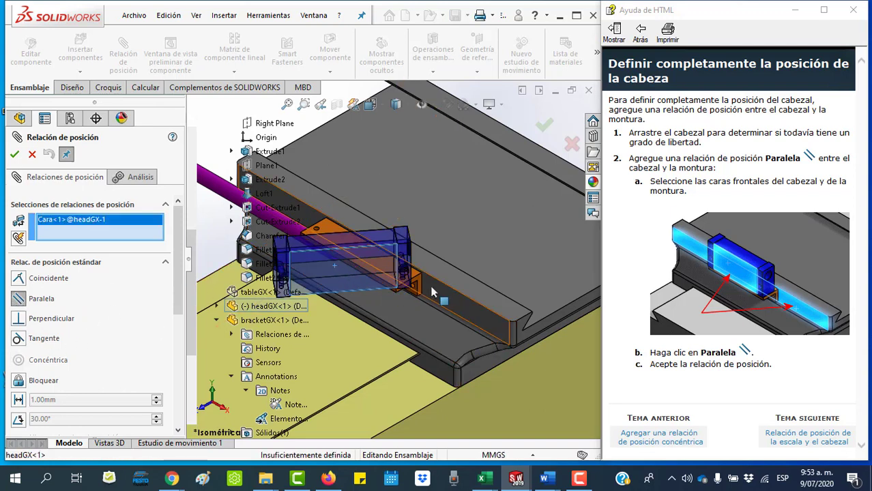
pyautogui.click(440, 299)
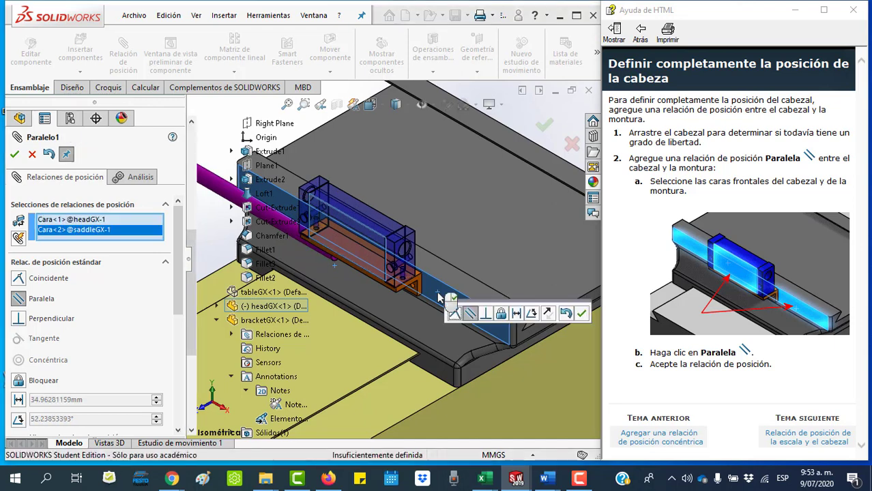
pyautogui.click(581, 314)
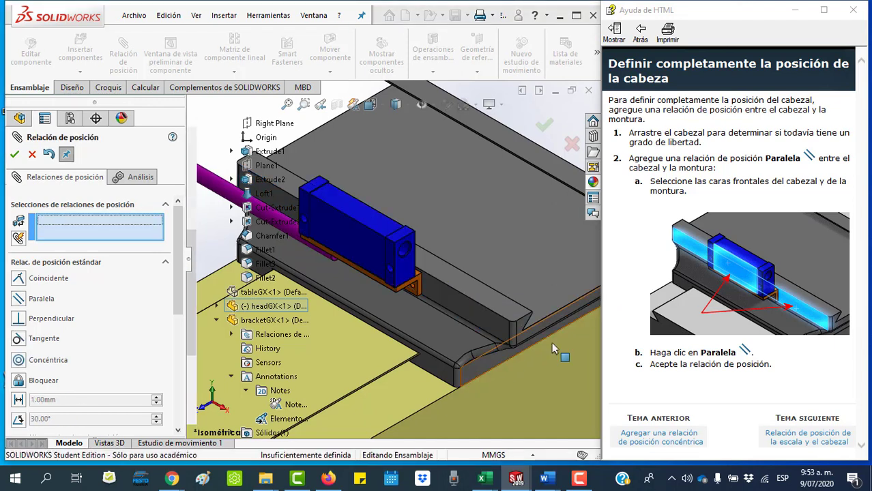
pyautogui.scroll(3, 543, 386)
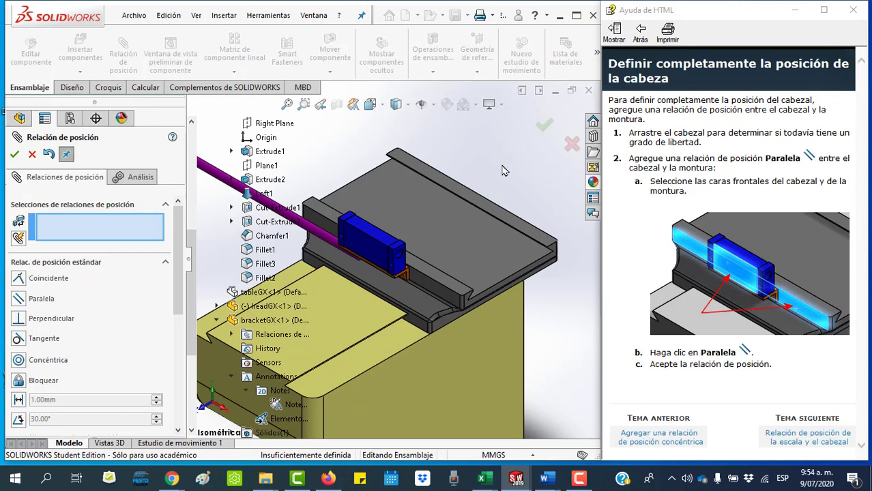
pyautogui.click(14, 154)
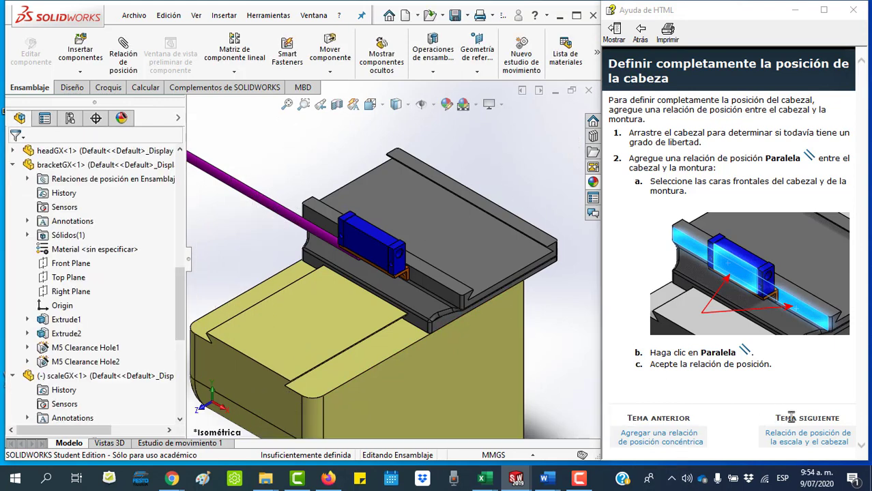
# Open the scale–head help topic and slide the purple scale rod toward the bracket
pyautogui.click(808, 442)
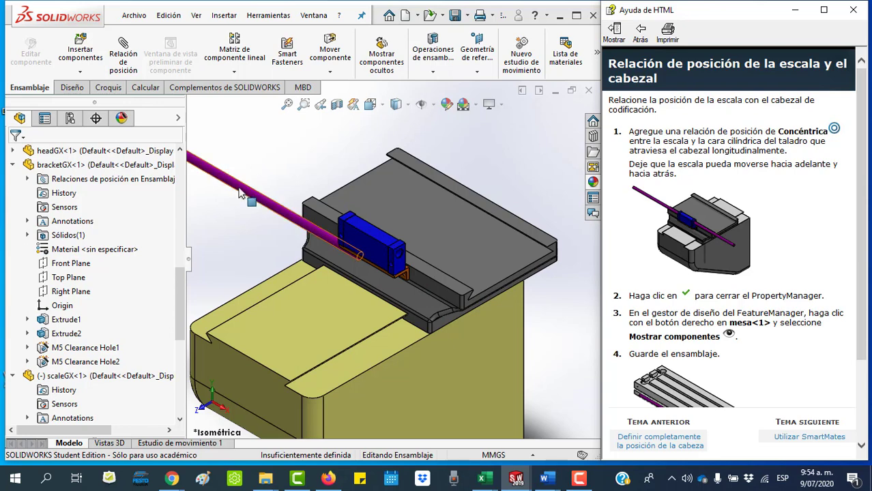
pyautogui.click(239, 193)
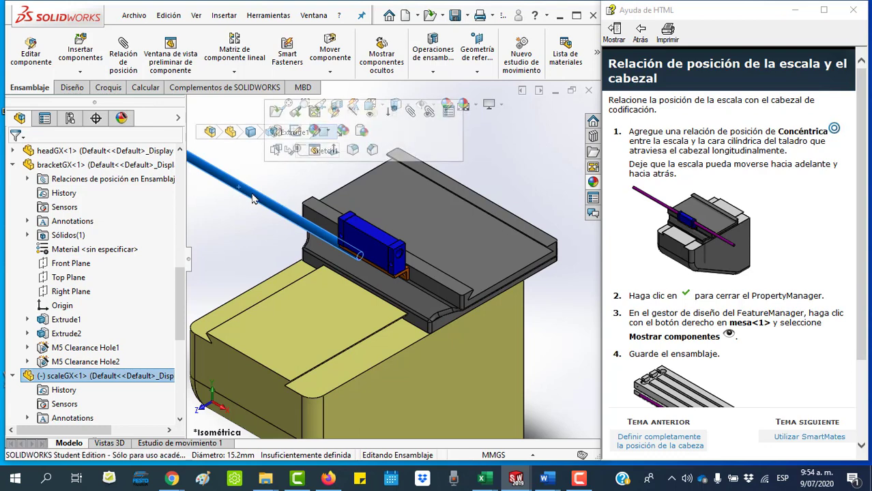
pyautogui.moveTo(253, 199)
pyautogui.mouseDown()
pyautogui.moveTo(387, 271)
pyautogui.moveTo(524, 184)
pyautogui.mouseUp()
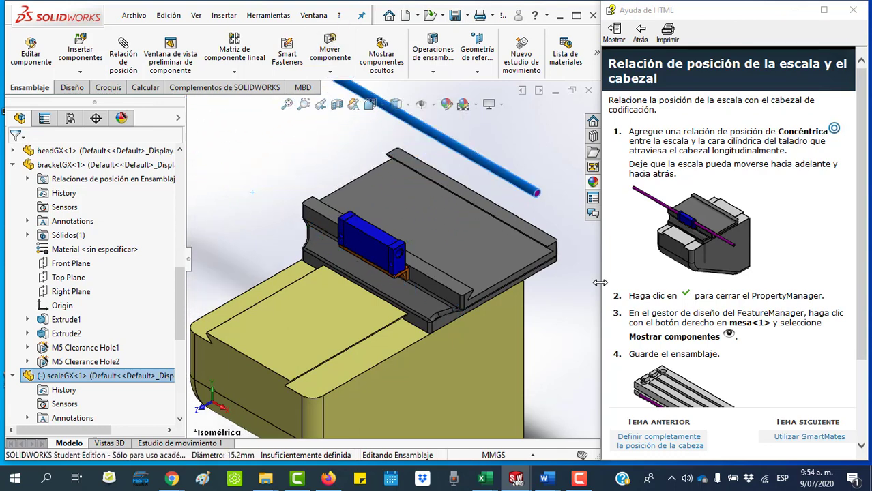
pyautogui.click(528, 308)
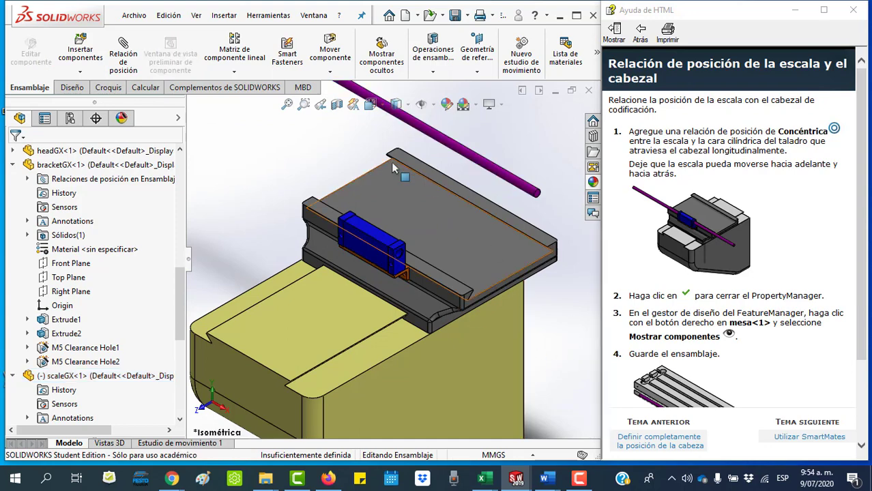
# Mate the scale rod concentric with the head's hole and slide it to test the motion
pyautogui.click(123, 61)
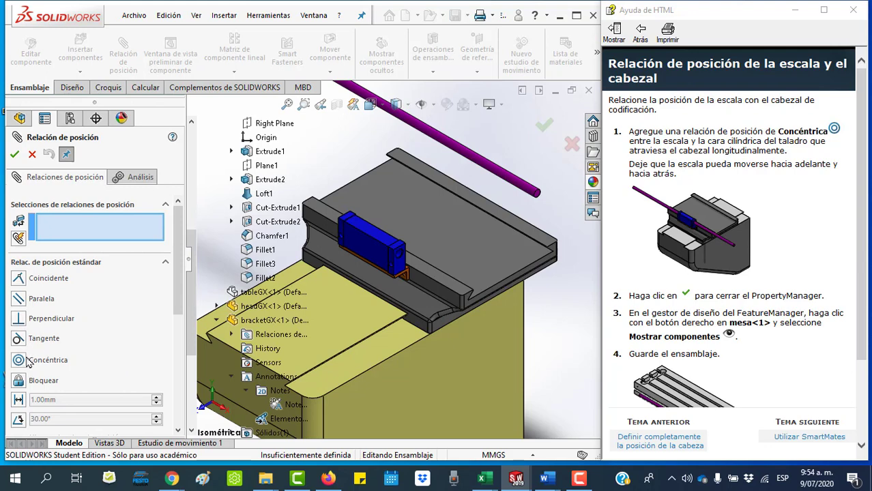
pyautogui.click(530, 193)
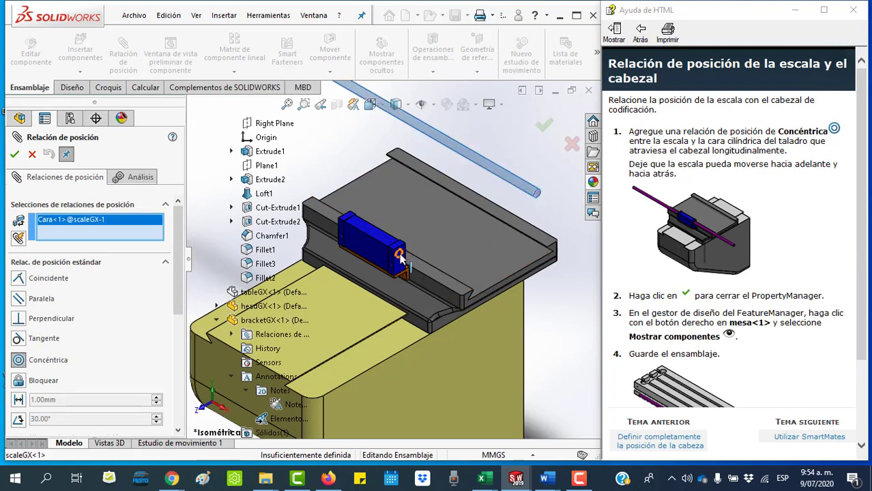
pyautogui.click(401, 258)
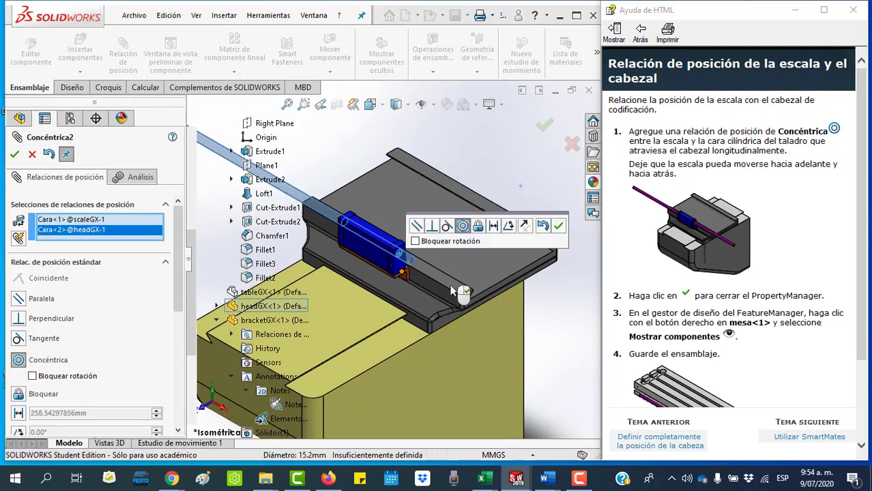
pyautogui.click(559, 230)
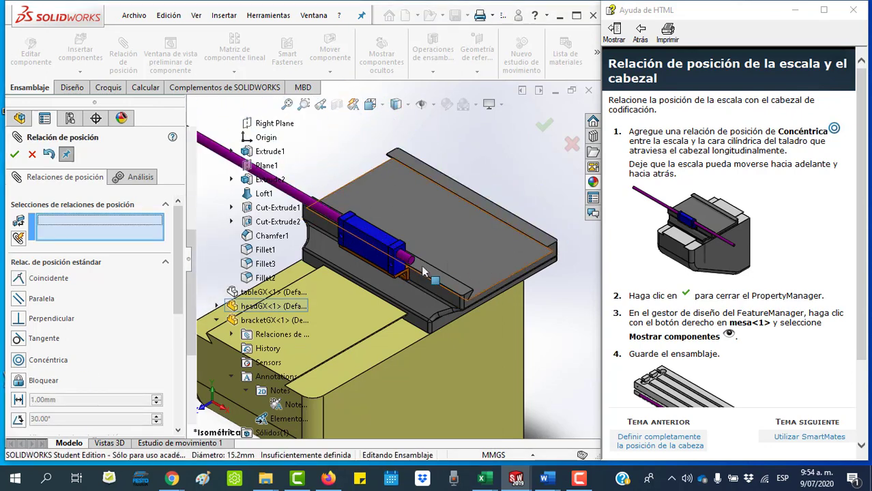
pyautogui.moveTo(409, 262); pyautogui.dragTo(560, 346)
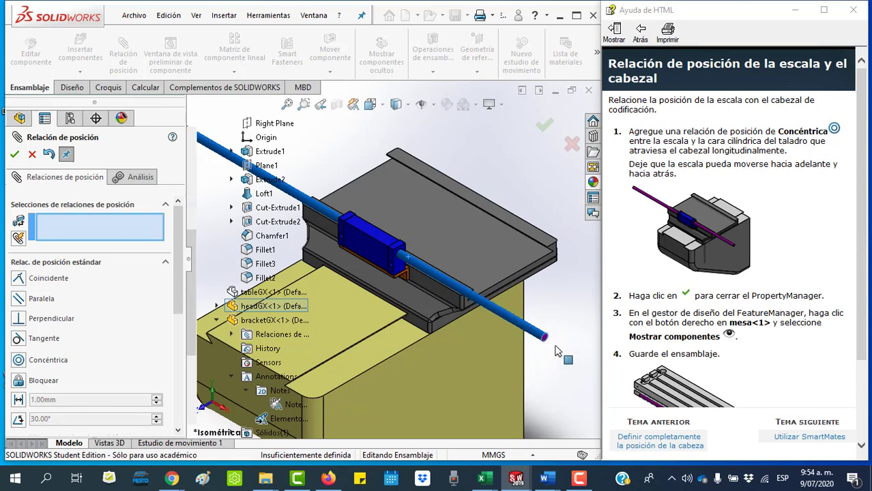
pyautogui.moveTo(559, 346); pyautogui.dragTo(561, 348)
pyautogui.press('f')
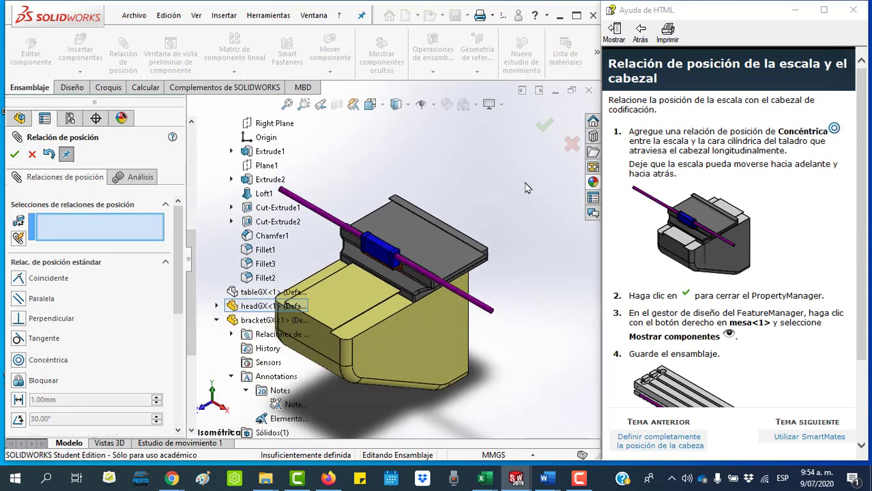
pyautogui.press('Escape')
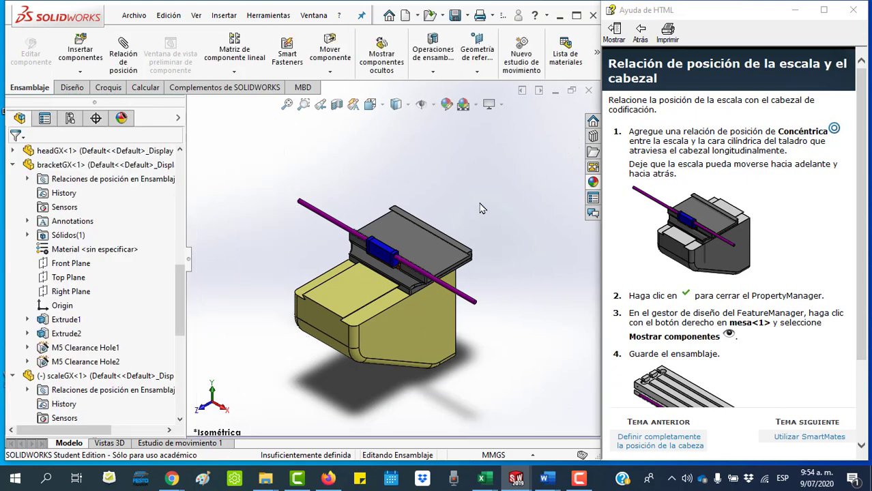
# Open the 'Utilizar SmartMates' help topic and insert the pillarGX part beside the bracket
pyautogui.click(810, 437)
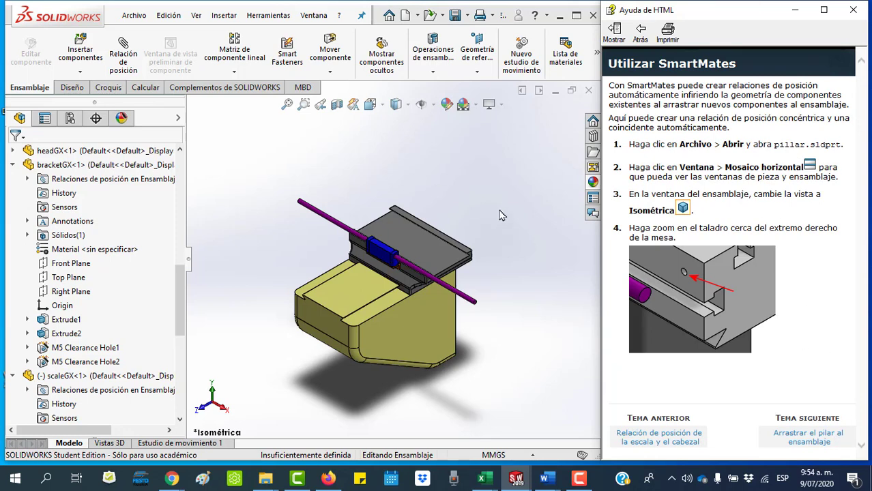
pyautogui.click(79, 49)
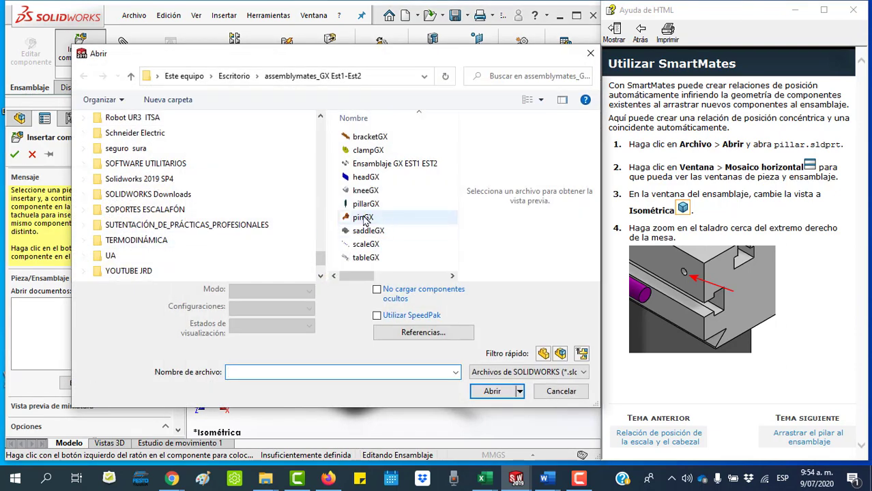
pyautogui.doubleClick(362, 205)
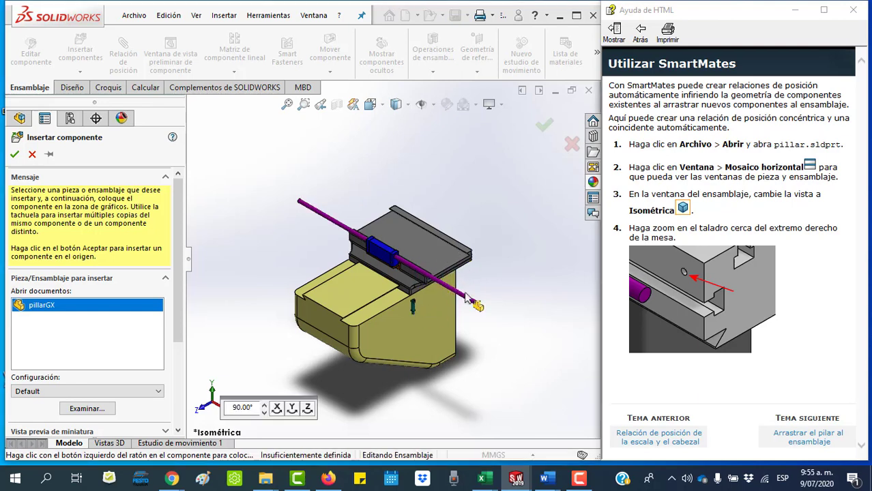
pyautogui.click(414, 311)
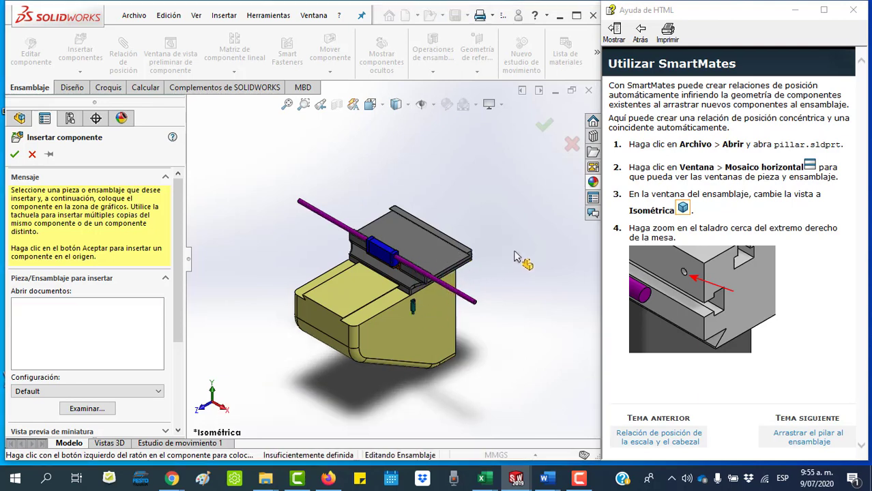
# Zoom around the new pillar and collapse the bracketGX and scale entries in the tree
pyautogui.click(304, 105)
pyautogui.moveTo(389, 266); pyautogui.dragTo(475, 330)
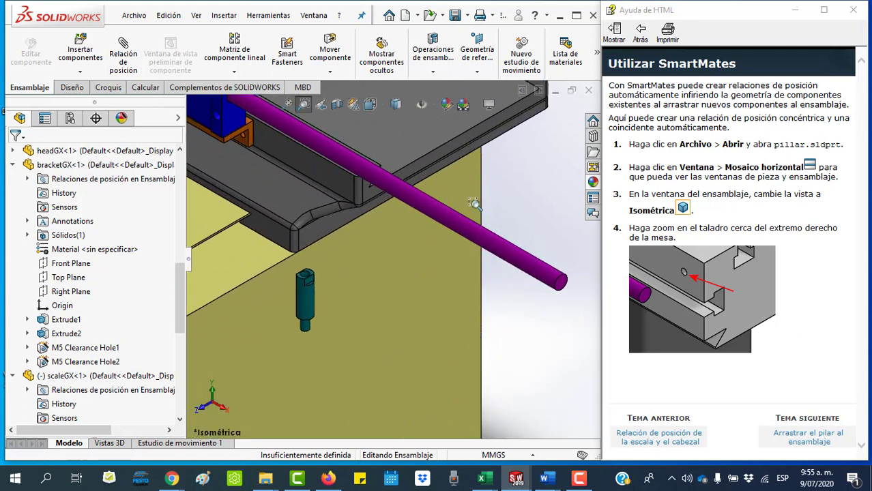
pyautogui.press('z')
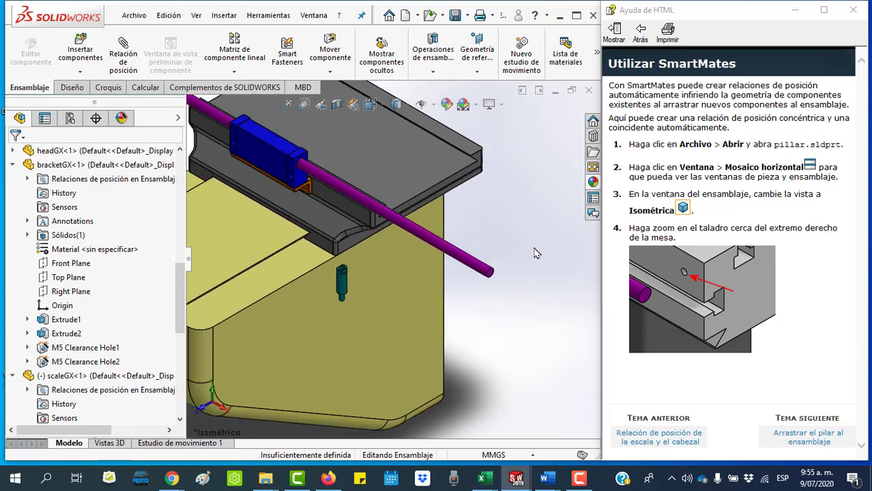
pyautogui.press('z')
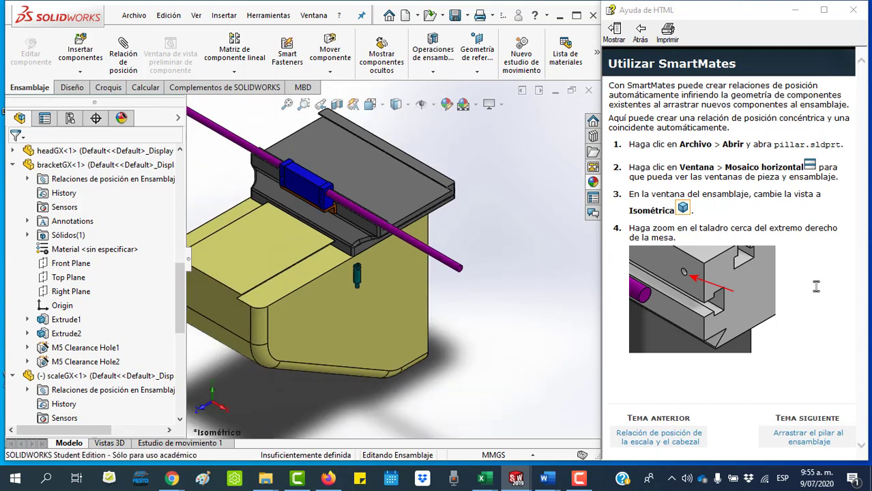
pyautogui.click(12, 165)
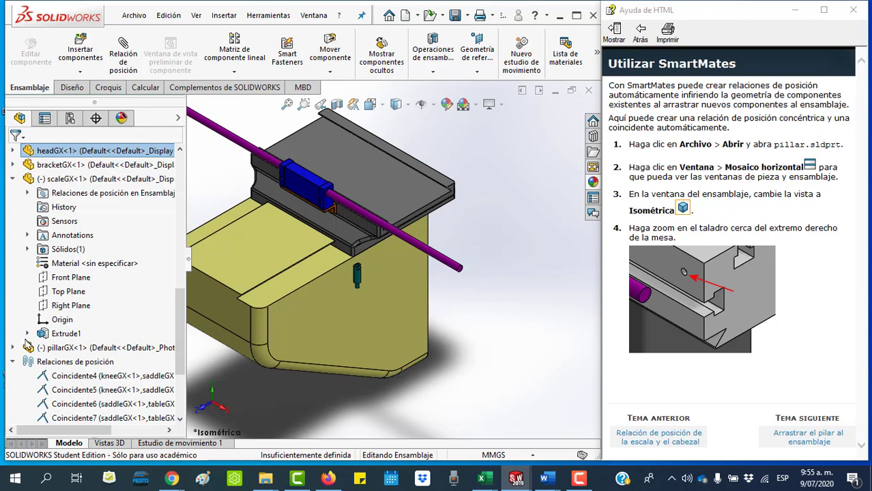
pyautogui.click(12, 179)
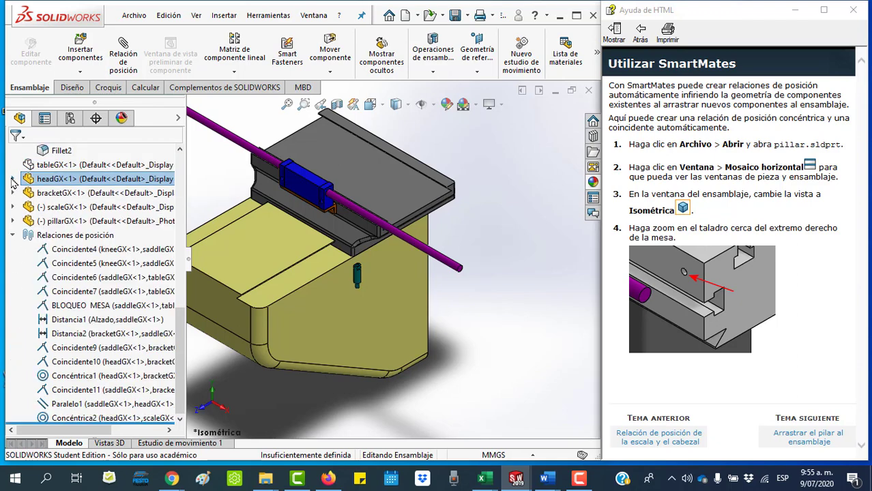
pyautogui.scroll(3, 51, 256)
# Show the hidden tableGX component again and drag the pillar toward the table's end
pyautogui.click(51, 252)
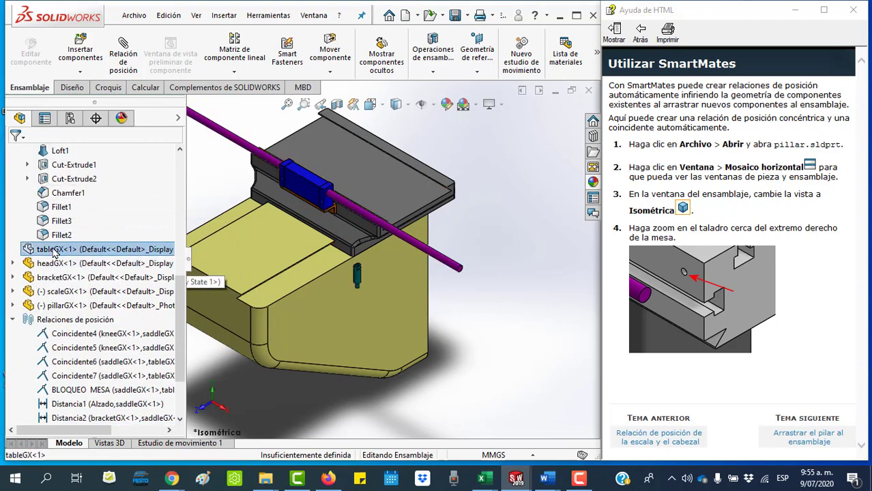
pyautogui.rightClick(53, 251)
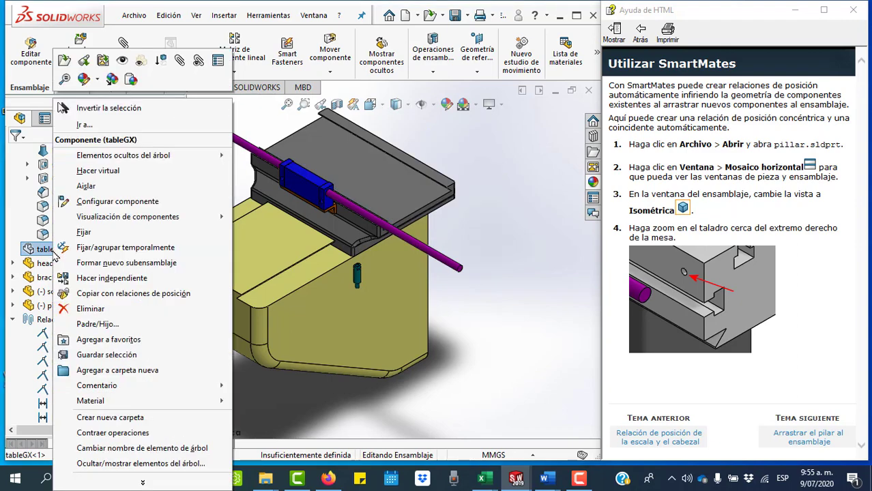
pyautogui.click(42, 253)
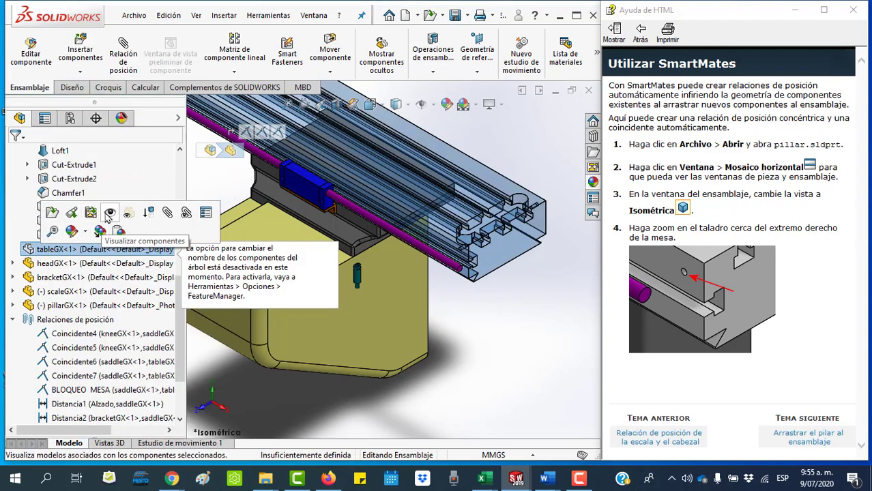
pyautogui.click(111, 215)
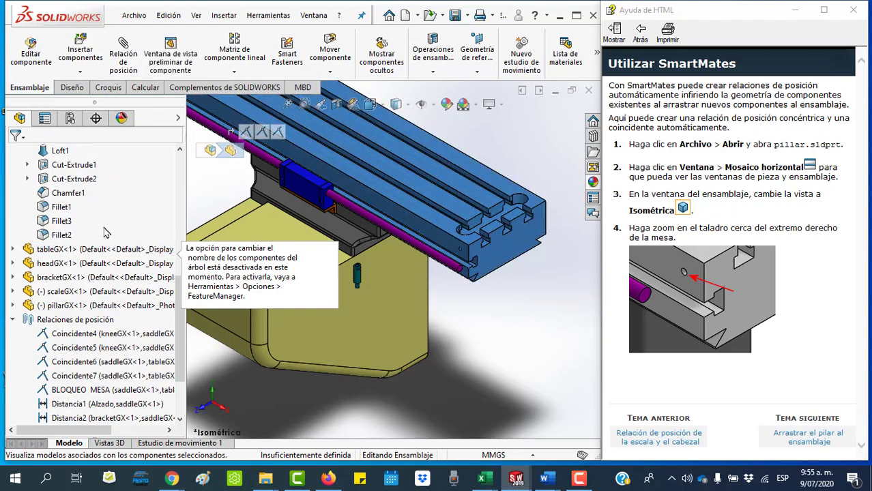
pyautogui.click(535, 333)
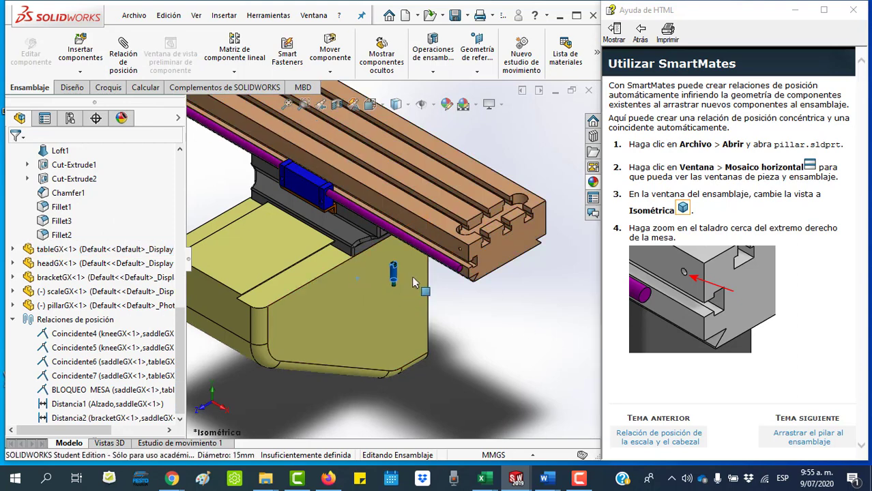
pyautogui.moveTo(393, 274); pyautogui.dragTo(497, 306)
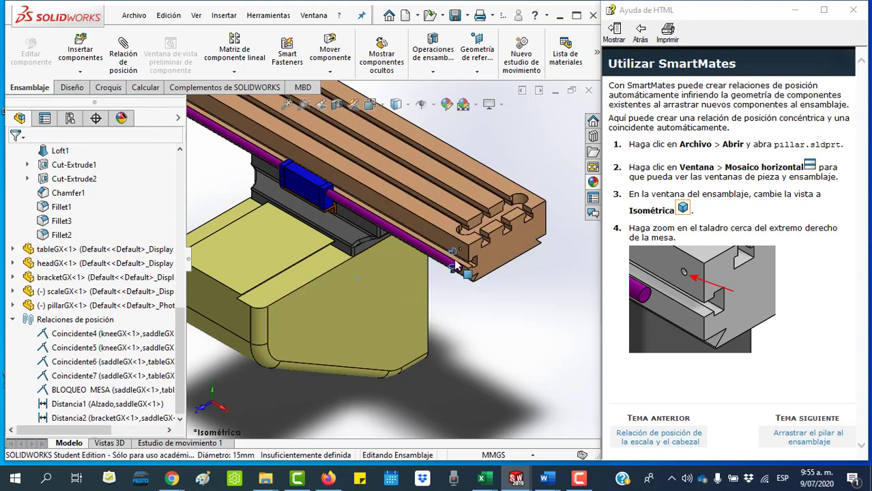
pyautogui.click(497, 306)
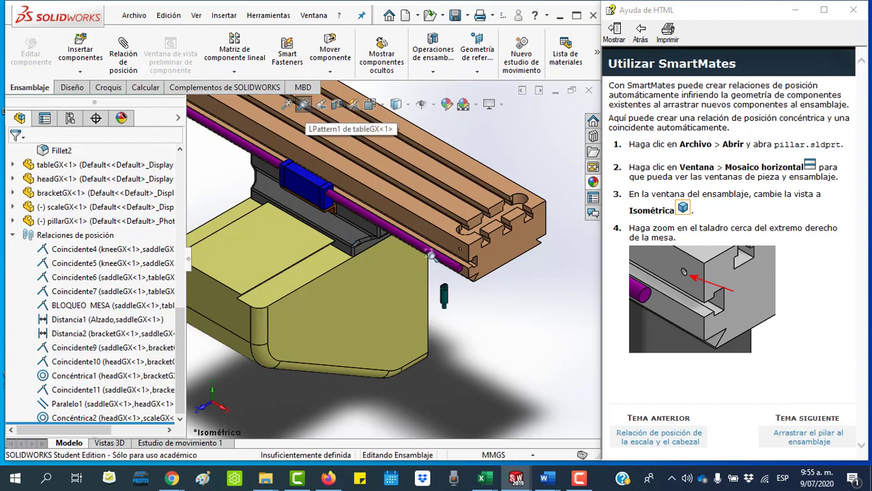
# Zoom in on the table end and pillar and open the 'Arrastrar el pilar al ensamblaje' help topic
pyautogui.moveTo(429, 259); pyautogui.dragTo(505, 326)
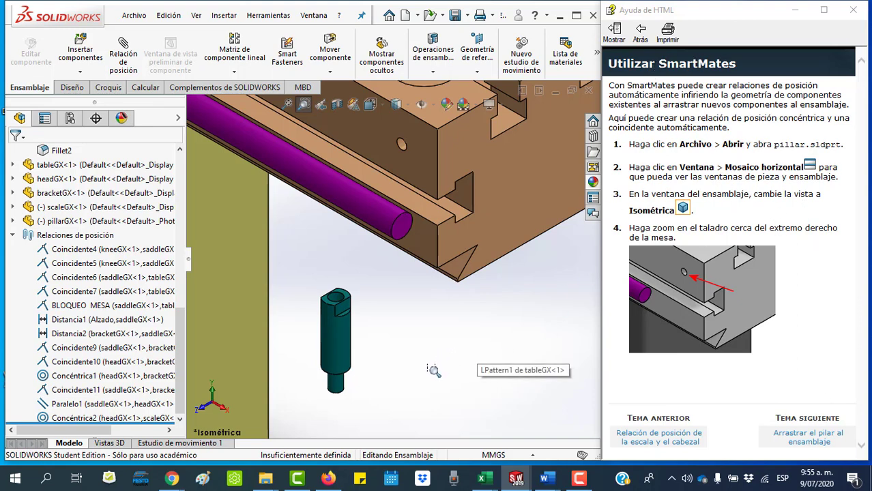
pyautogui.click(803, 442)
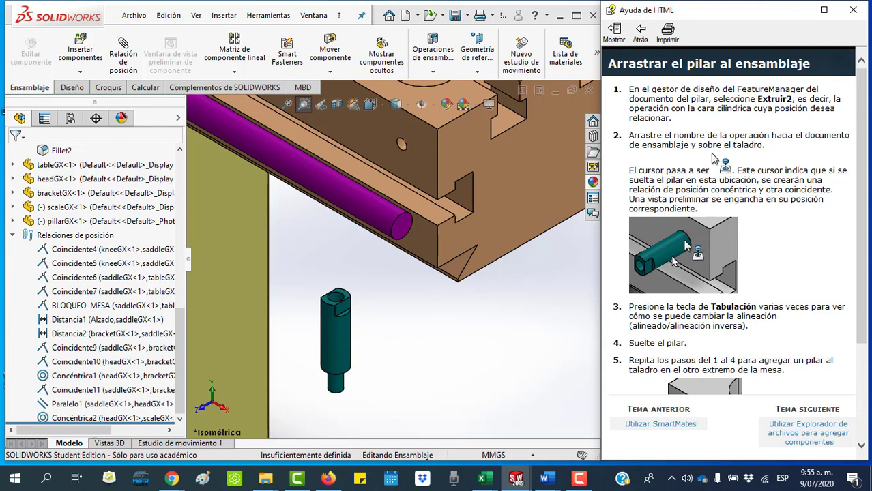
# Add a Concentric mate between the pillar's cylindrical face and the hole at the table's end
pyautogui.click(123, 60)
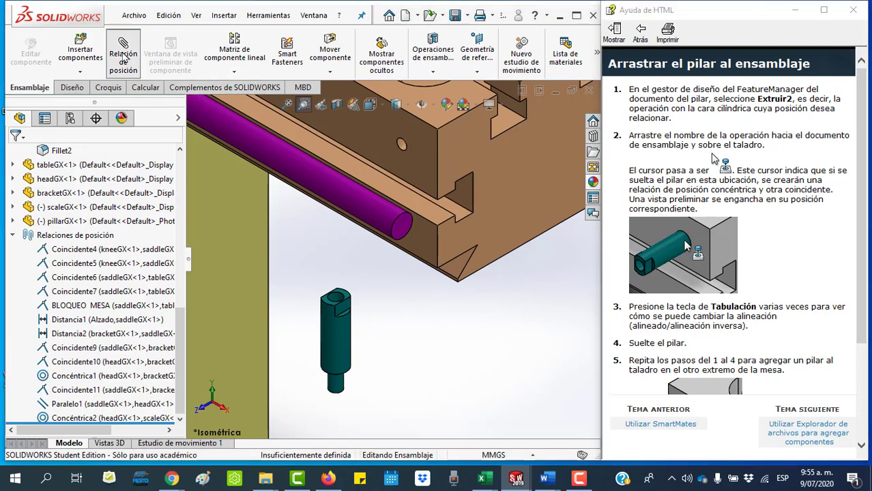
pyautogui.click(123, 60)
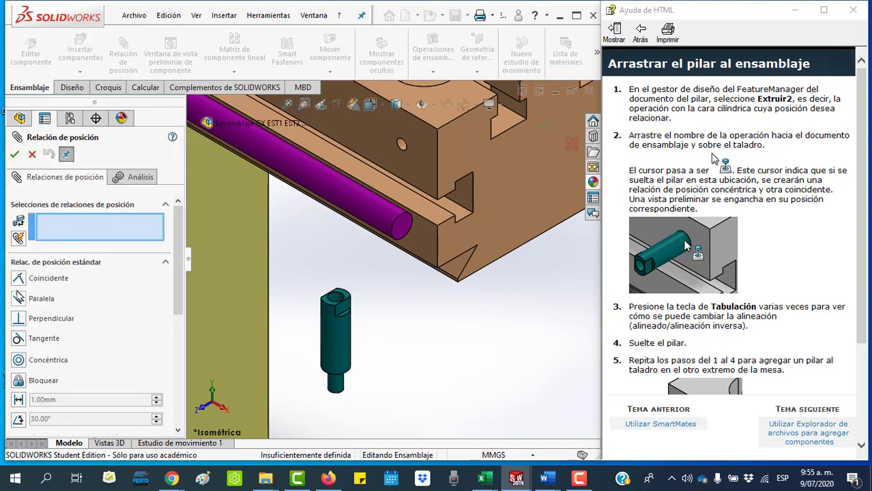
pyautogui.click(341, 346)
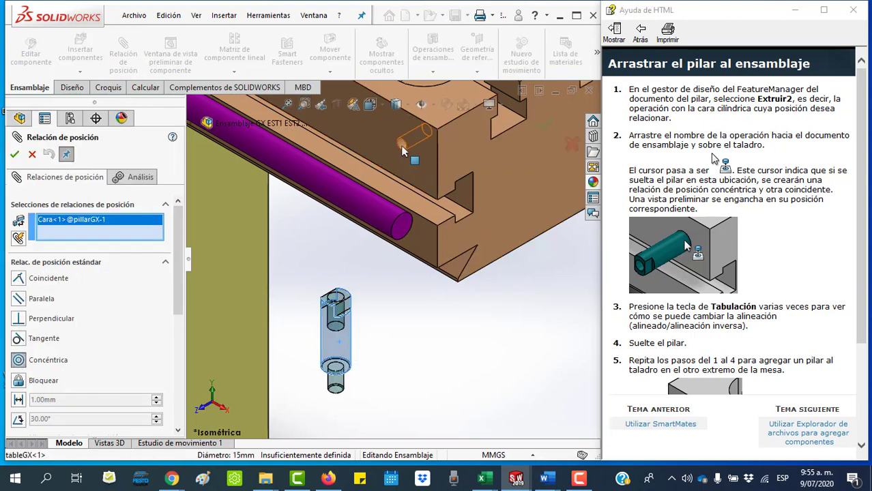
pyautogui.click(383, 211)
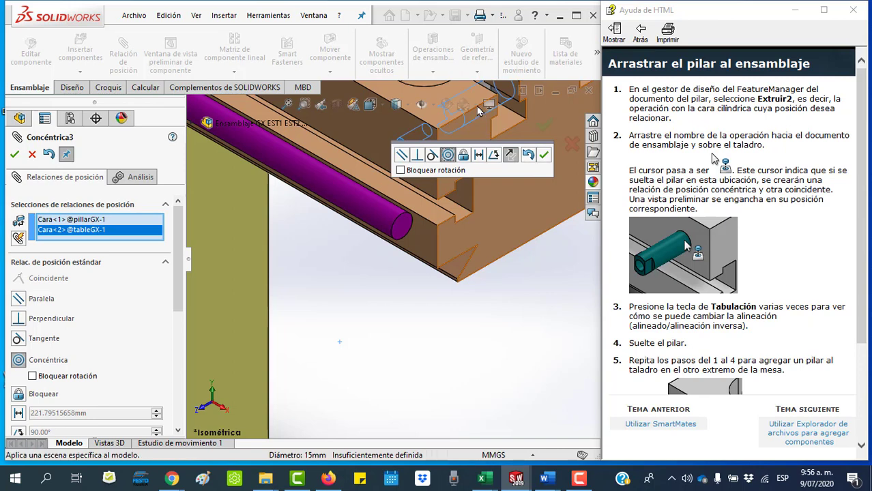
pyautogui.click(544, 156)
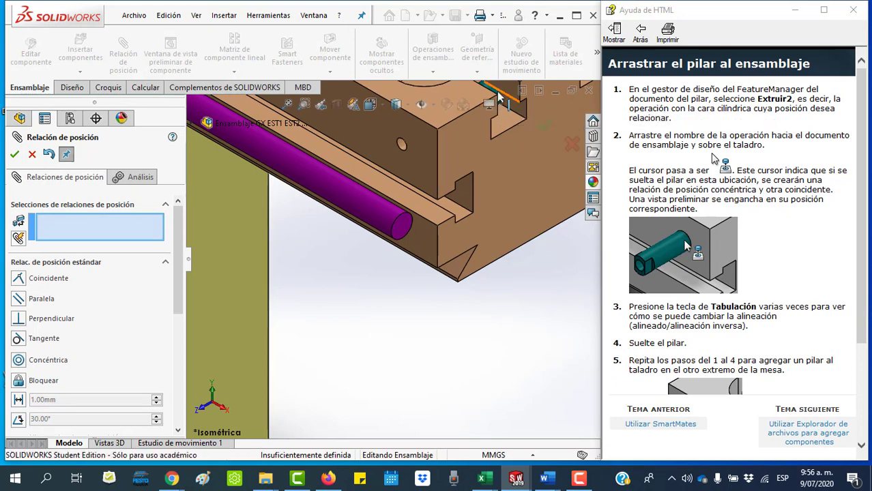
# Zoom in on the table's slotted end and mate the pillar's shoulder edge coincident with the table's side face
pyautogui.scroll(2, 506, 125)
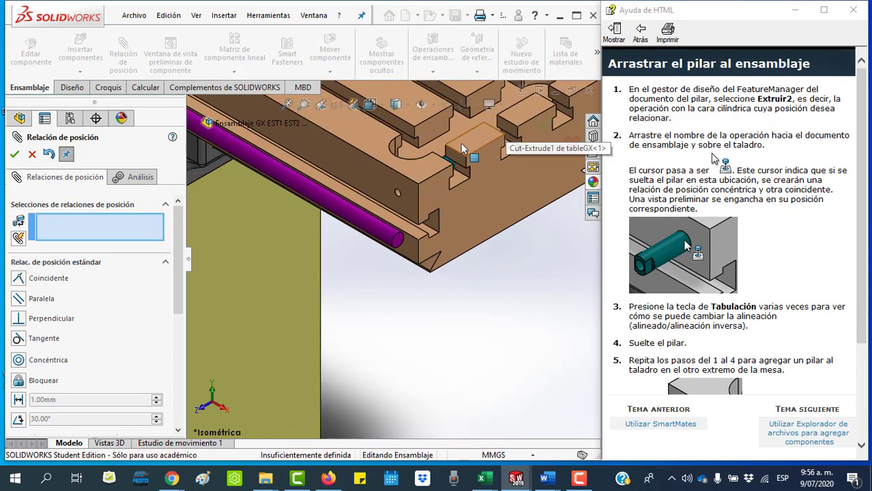
pyautogui.scroll(2, 448, 174)
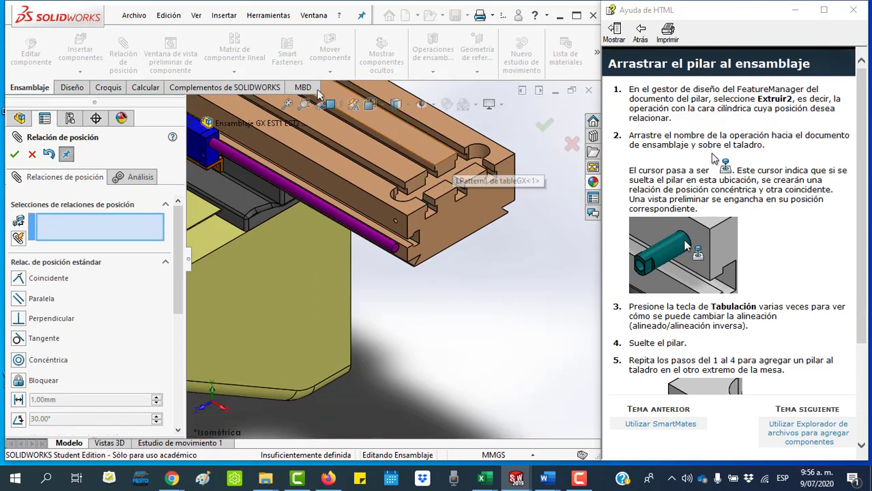
pyautogui.click(303, 104)
pyautogui.moveTo(410, 195); pyautogui.dragTo(454, 227)
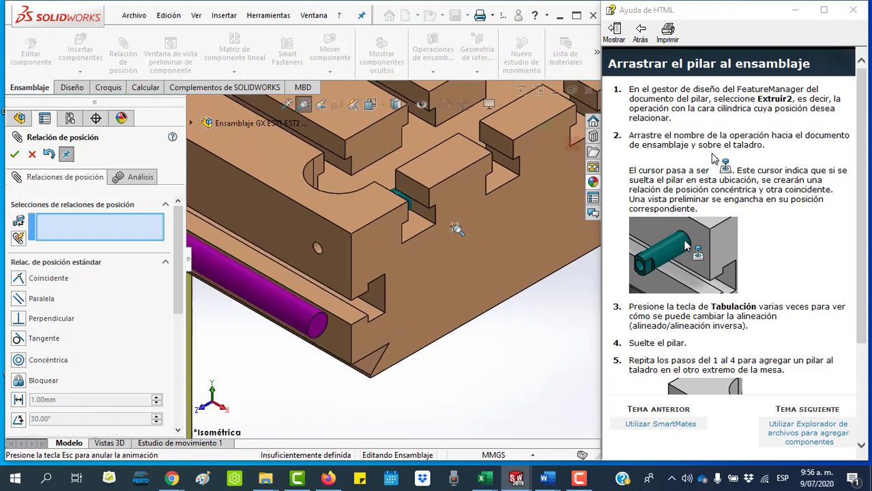
pyautogui.press('Escape')
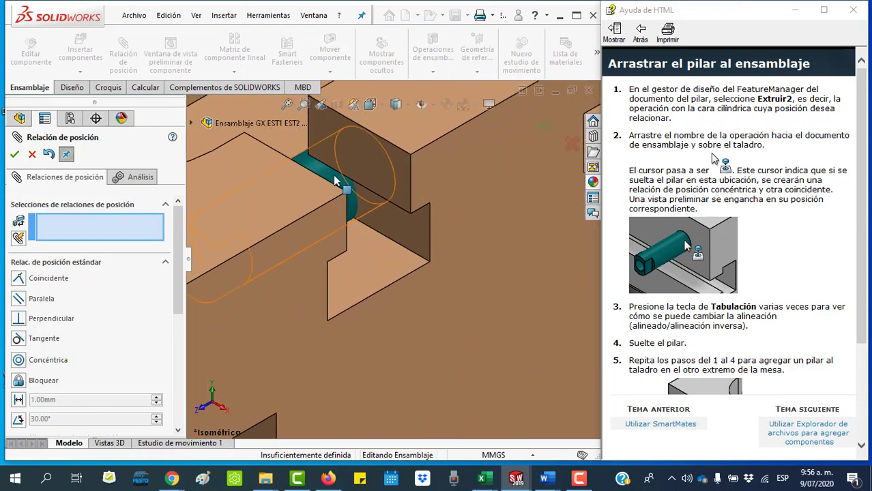
pyautogui.moveTo(331, 182)
pyautogui.mouseDown()
pyautogui.moveTo(259, 215)
pyautogui.moveTo(476, 276)
pyautogui.moveTo(150, 330)
pyautogui.moveTo(178, 352)
pyautogui.mouseUp()
pyautogui.scroll(3, 476, 276)
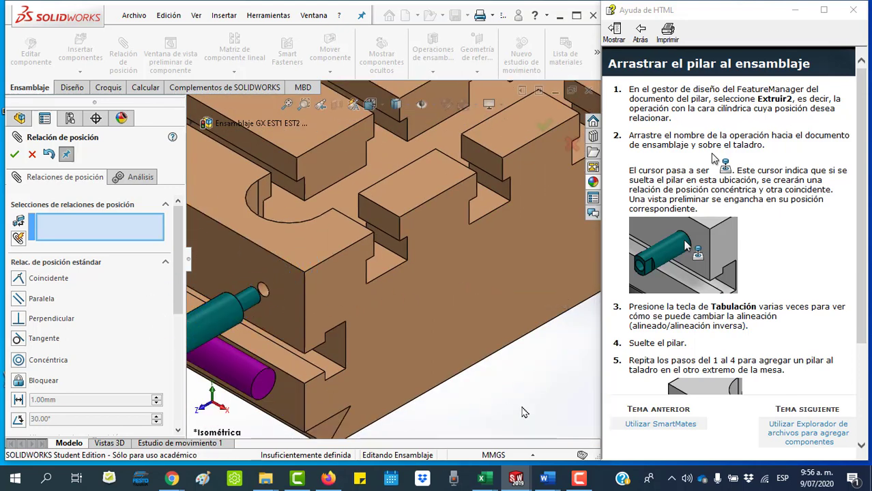
pyautogui.click(18, 280)
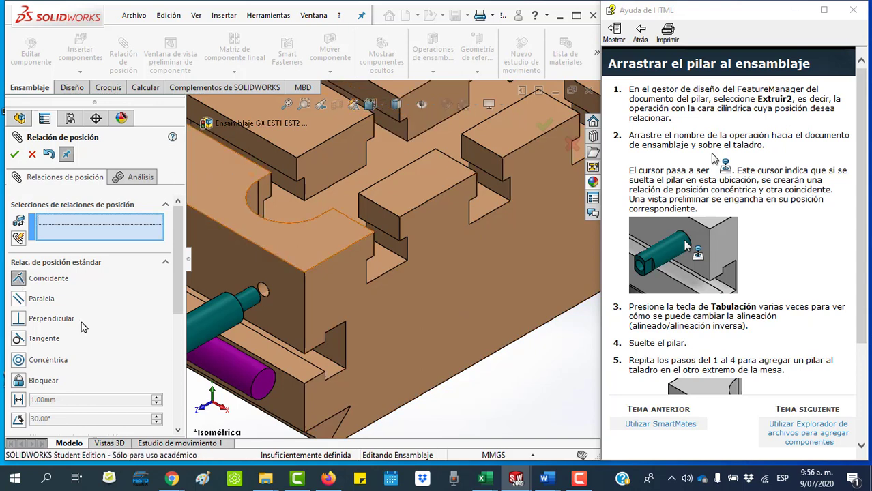
pyautogui.click(244, 321)
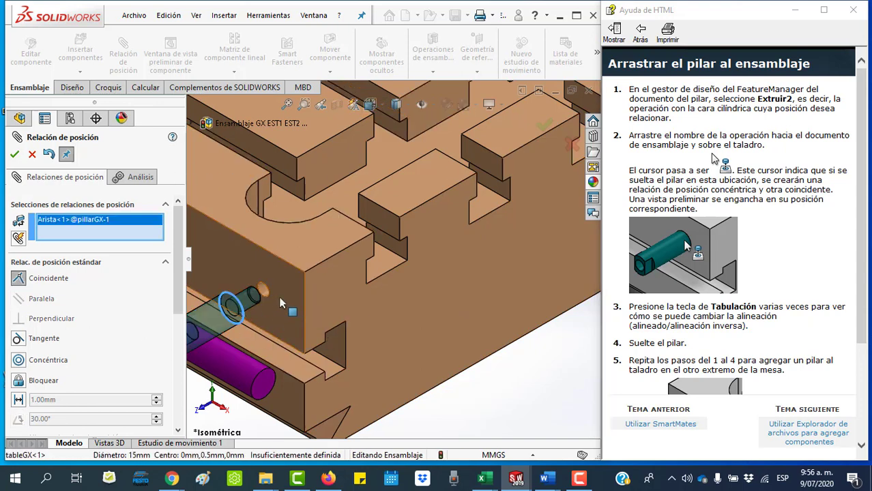
pyautogui.click(274, 332)
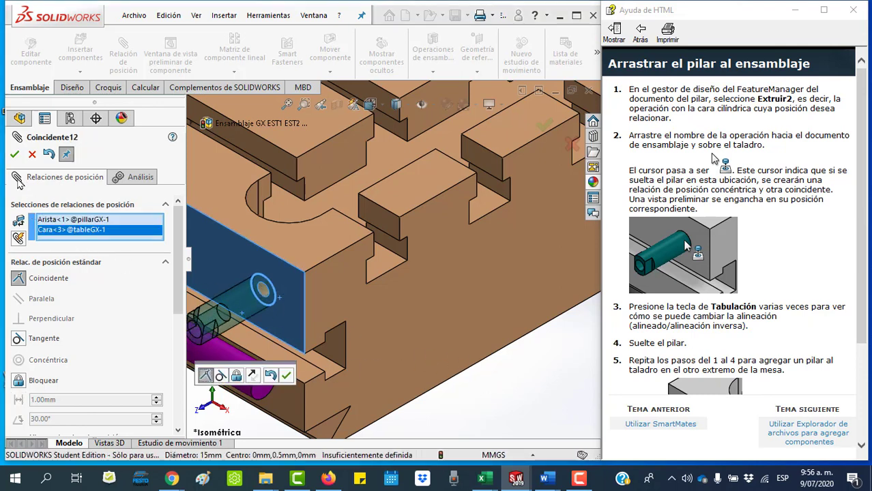
pyautogui.click(14, 155)
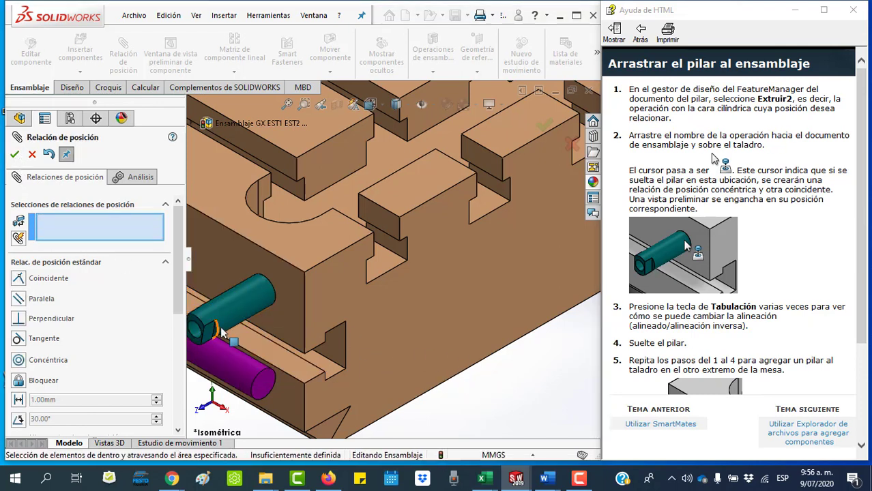
# Spin the pillar within its hole to check the fit, then finish adding mates
pyautogui.moveTo(220, 315)
pyautogui.mouseDown()
pyautogui.moveTo(252, 306)
pyautogui.moveTo(267, 286)
pyautogui.mouseUp()
pyautogui.click(303, 104)
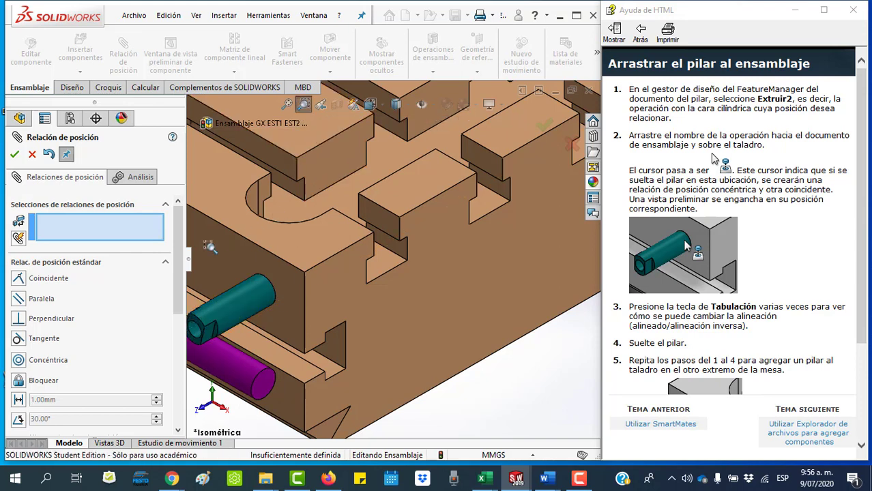
pyautogui.moveTo(211, 247); pyautogui.dragTo(300, 345)
pyautogui.scroll(2, 287, 326)
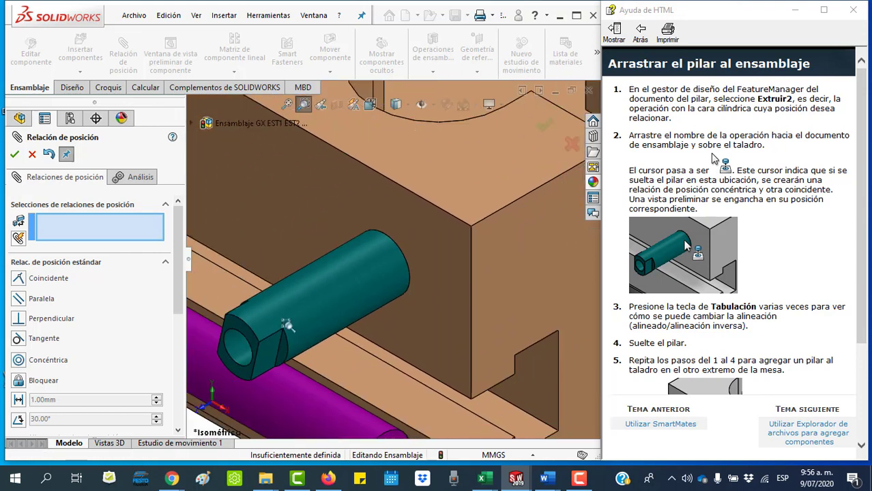
pyautogui.press('Escape')
pyautogui.moveTo(307, 293)
pyautogui.mouseDown()
pyautogui.moveTo(313, 318)
pyautogui.moveTo(276, 285)
pyautogui.moveTo(290, 299)
pyautogui.mouseUp()
pyautogui.scroll(-2, 760, 341)
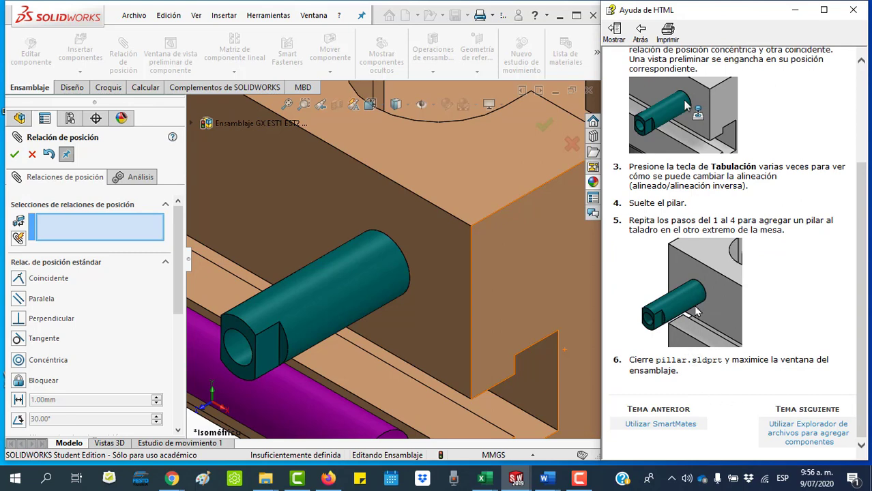
pyautogui.scroll(3, 481, 333)
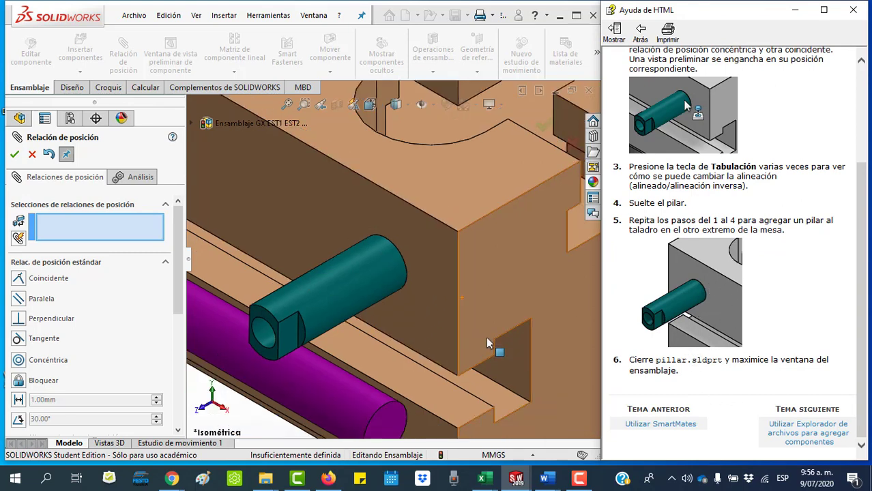
pyautogui.scroll(3, 493, 338)
pyautogui.scroll(5, 492, 337)
pyautogui.scroll(2, 489, 325)
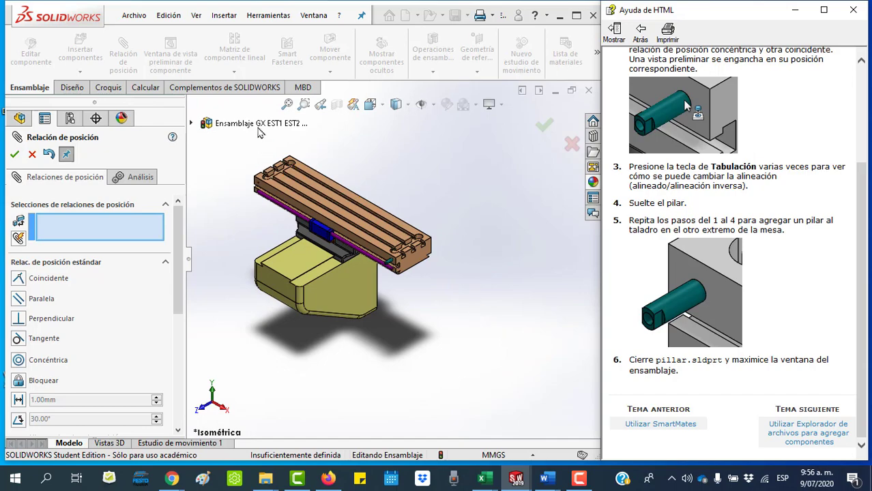
pyautogui.click(15, 156)
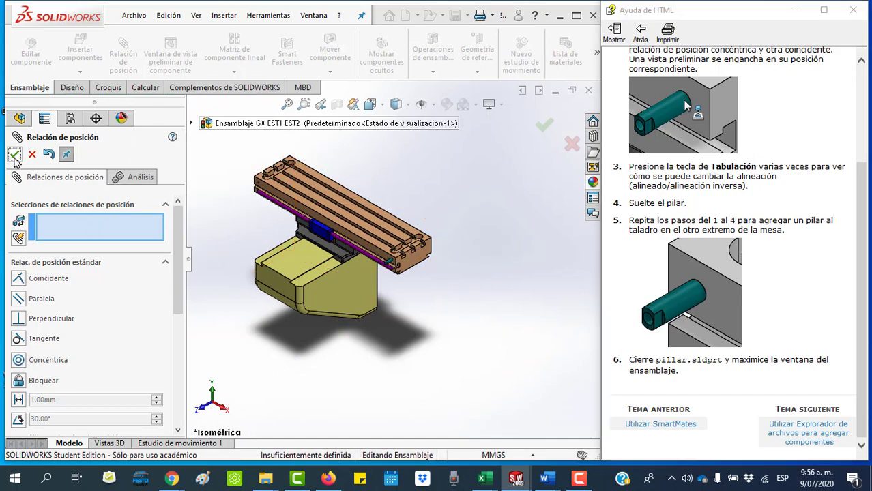
# Insert a second pillarGX instance beside the table's left end and zoom in on it
pyautogui.click(80, 53)
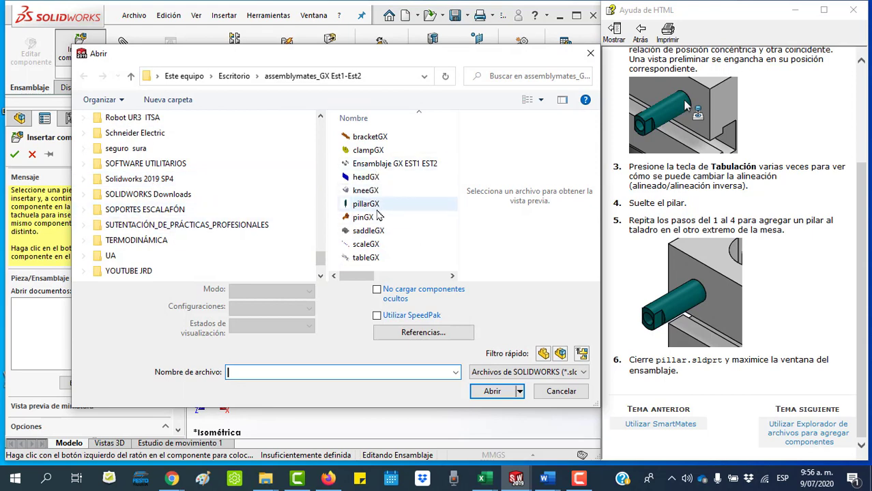
pyautogui.doubleClick(369, 206)
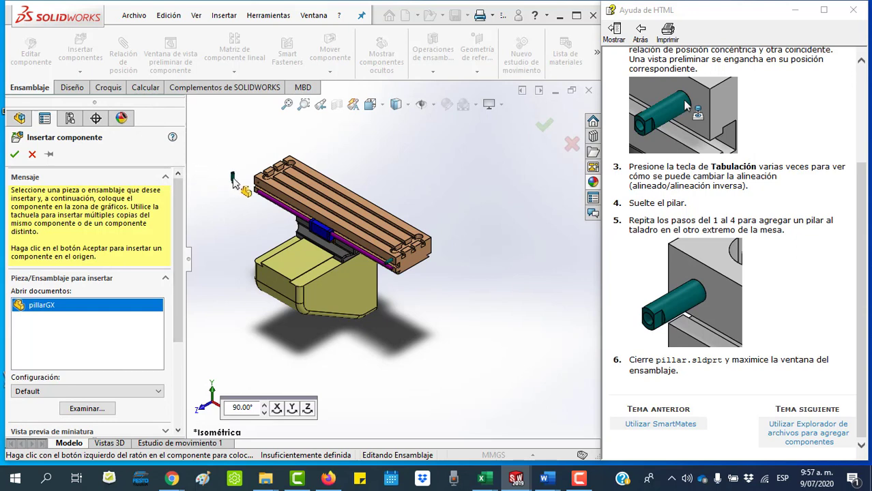
pyautogui.click(236, 182)
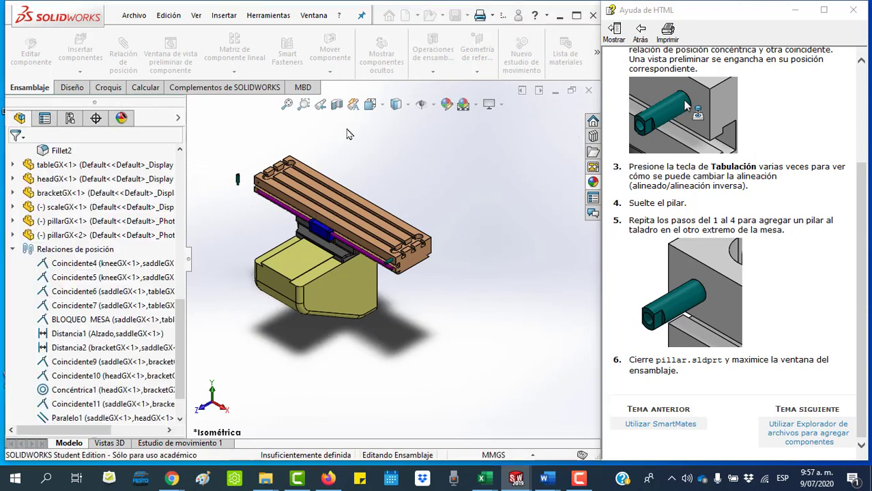
pyautogui.click(304, 108)
pyautogui.moveTo(233, 168); pyautogui.dragTo(295, 214)
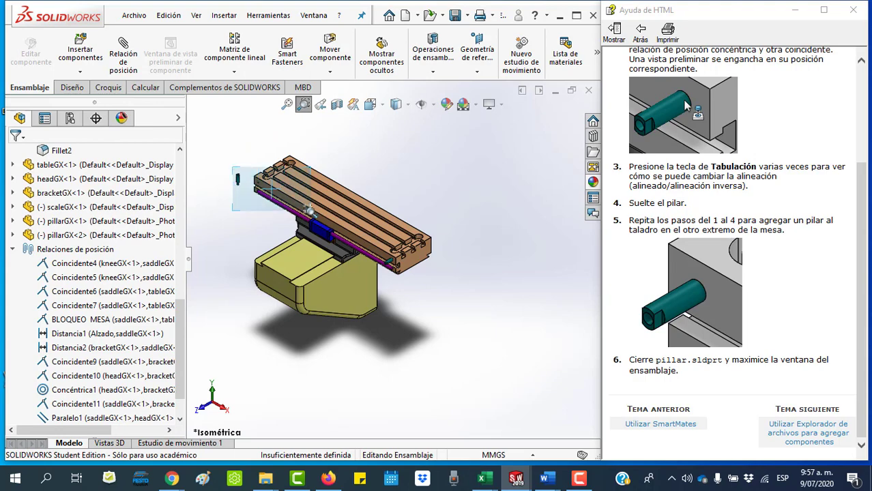
pyautogui.press('Escape')
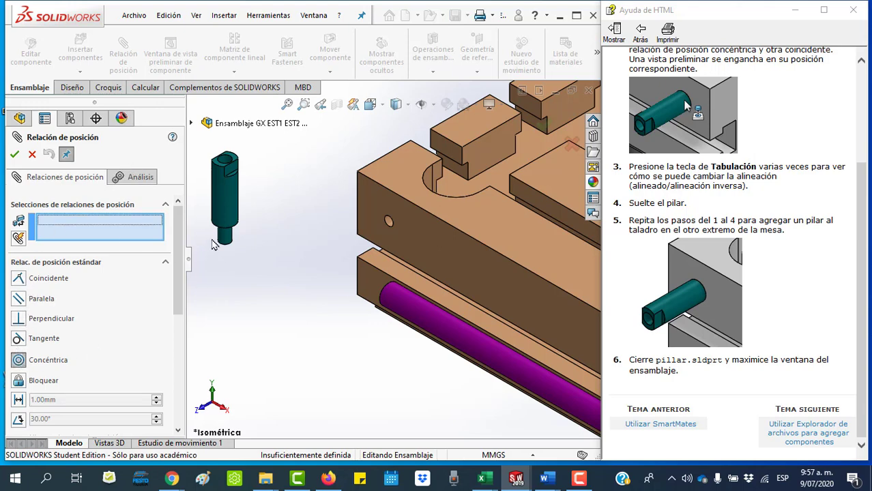
# Mate the second pillar's cylindrical face concentric with the table's left-end hole
pyautogui.click(223, 198)
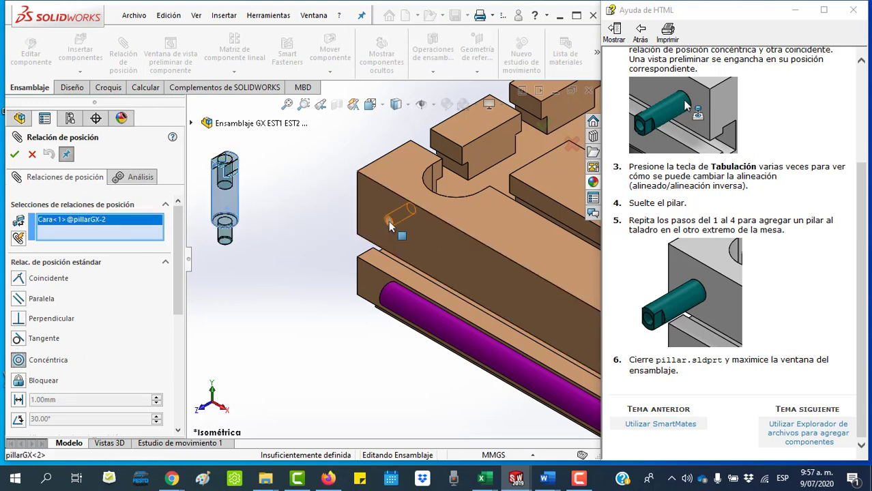
pyautogui.click(387, 230)
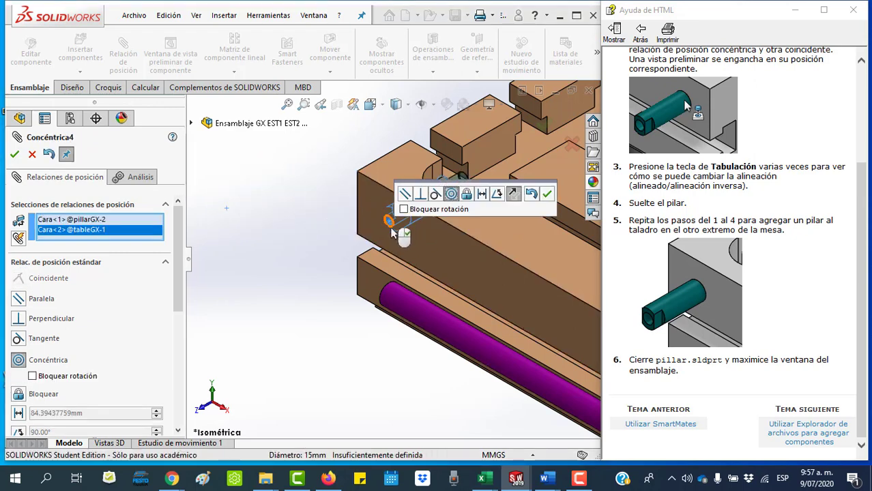
pyautogui.click(547, 195)
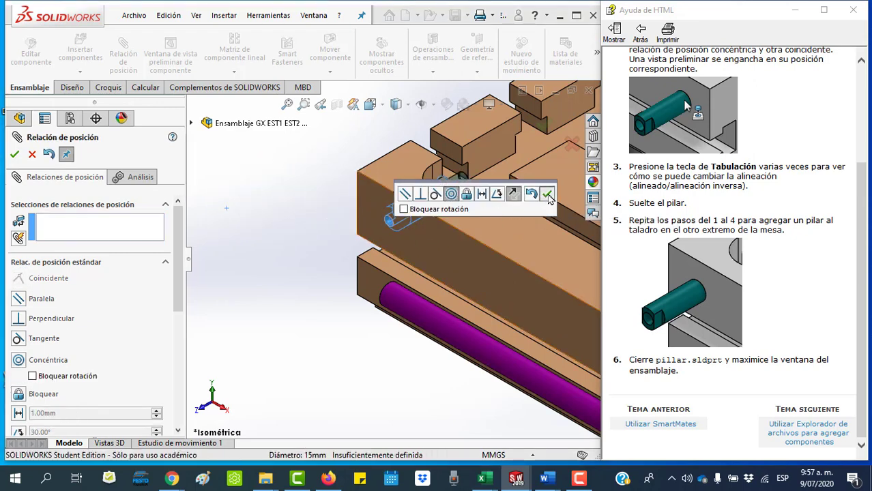
# Seat the pillar by making its shoulder edge coincident with the hole edge, then fit the assembly in view
pyautogui.moveTo(451, 186); pyautogui.dragTo(269, 244)
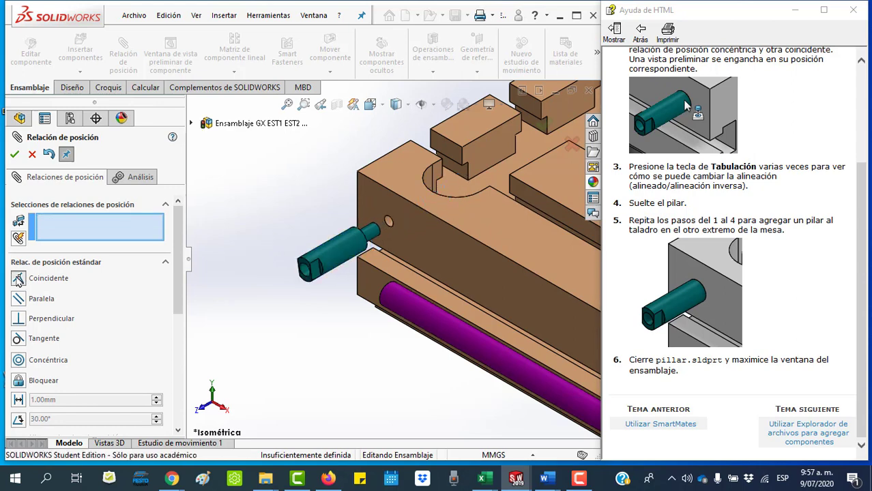
pyautogui.click(365, 239)
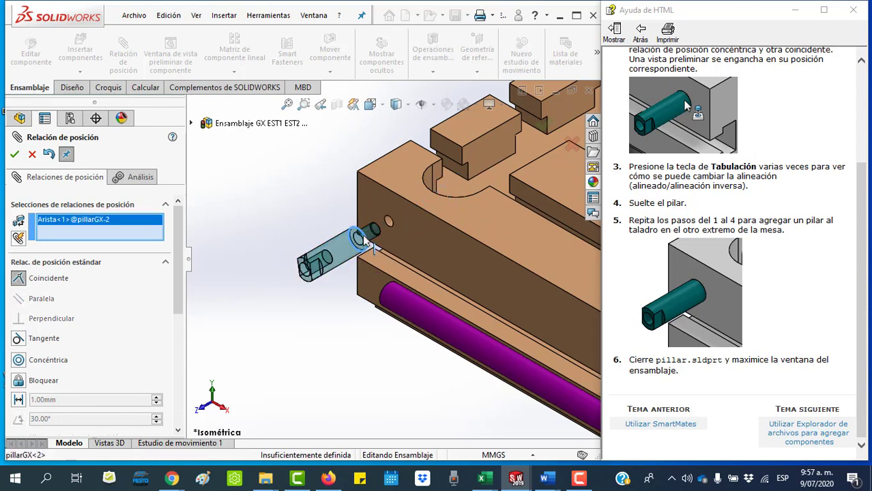
pyautogui.moveTo(367, 240); pyautogui.dragTo(393, 240)
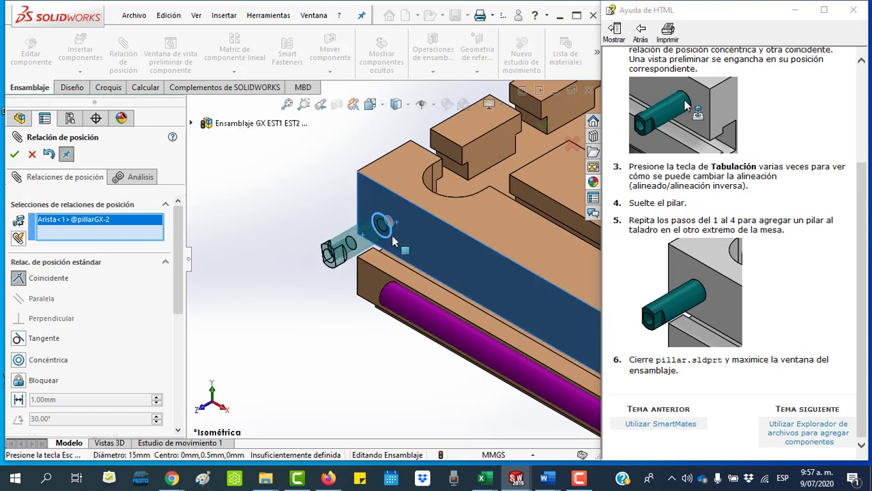
pyautogui.click(393, 238)
pyautogui.click(374, 225)
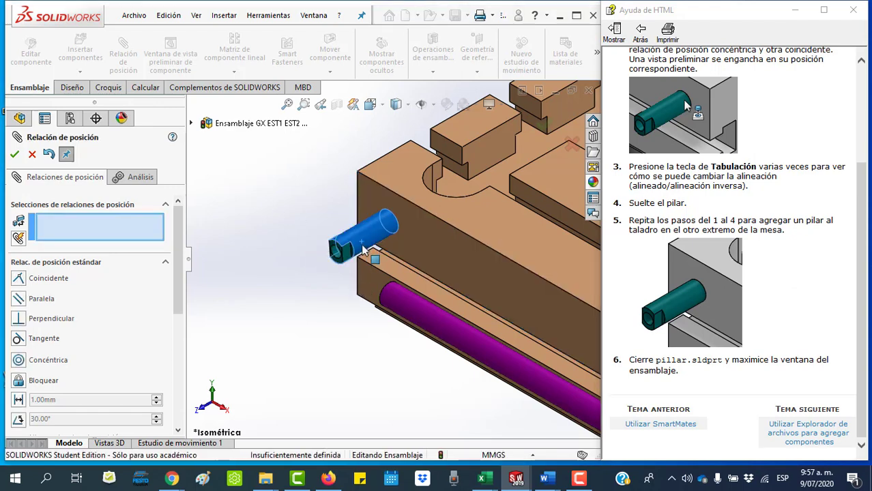
pyautogui.scroll(3, 305, 331)
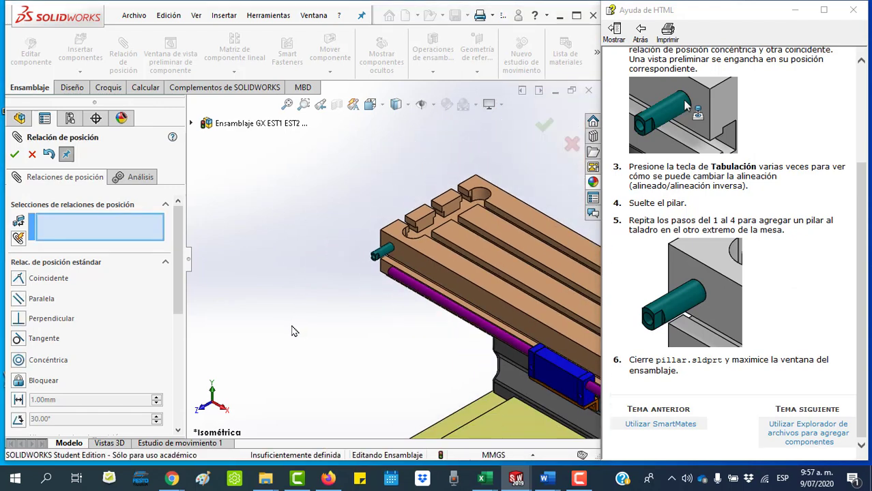
pyautogui.scroll(2, 293, 330)
pyautogui.click(286, 103)
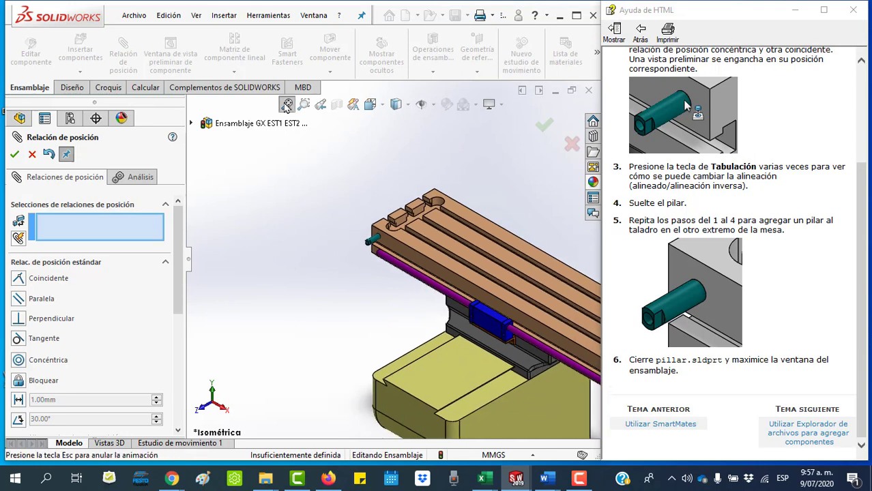
# Close the mate session and place the clampGX part near the table's right end
pyautogui.click(814, 443)
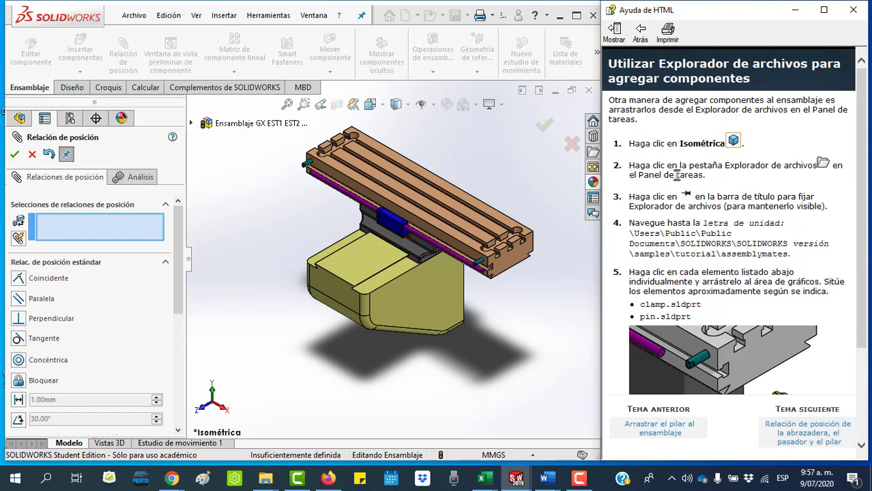
pyautogui.scroll(-3, 797, 262)
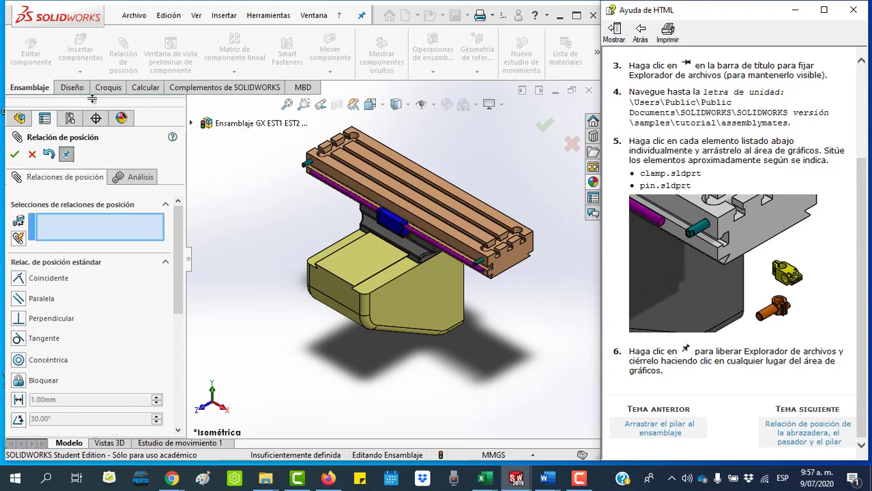
pyautogui.click(14, 154)
pyautogui.click(82, 51)
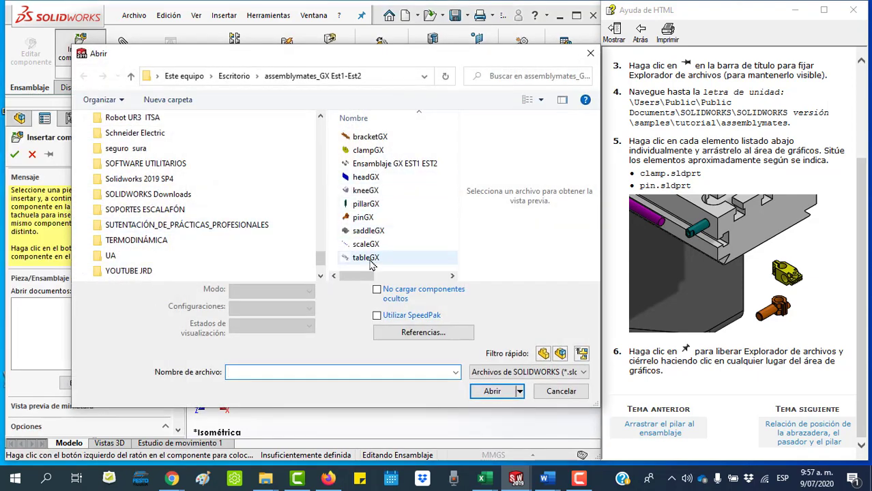
pyautogui.doubleClick(369, 150)
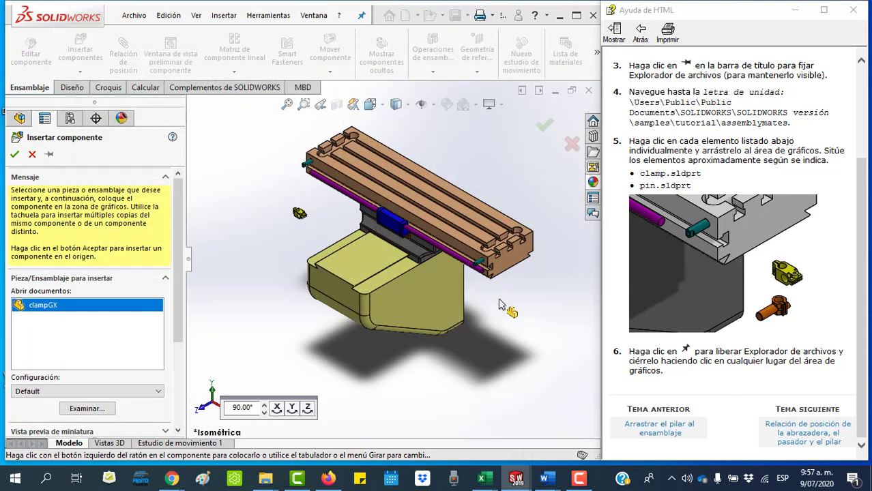
pyautogui.click(481, 290)
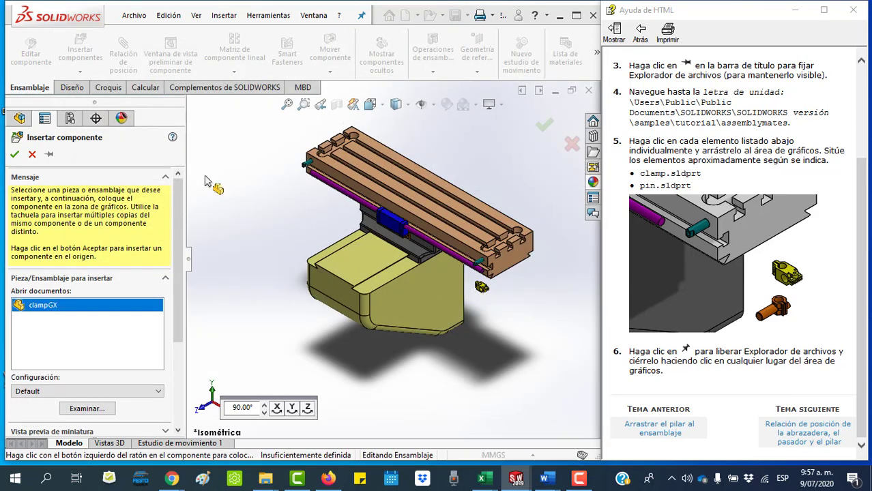
# Insert the pinGX part and drop it just below the clamp
pyautogui.click(79, 53)
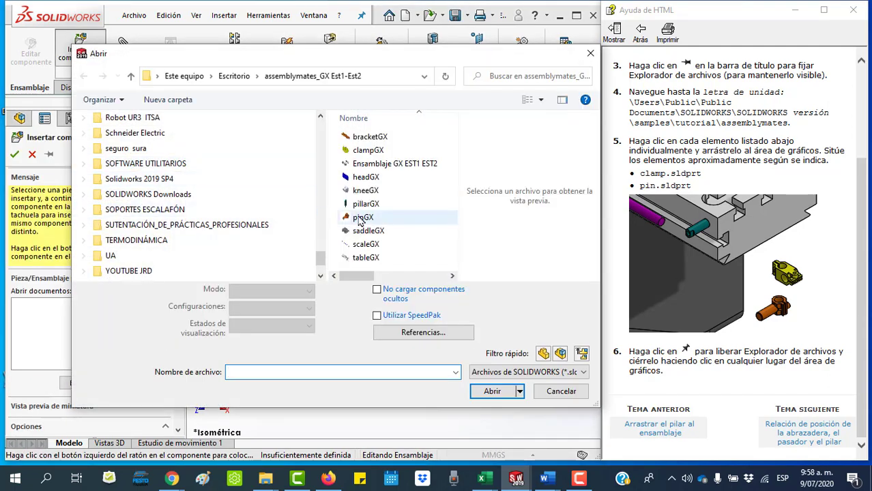
pyautogui.doubleClick(361, 218)
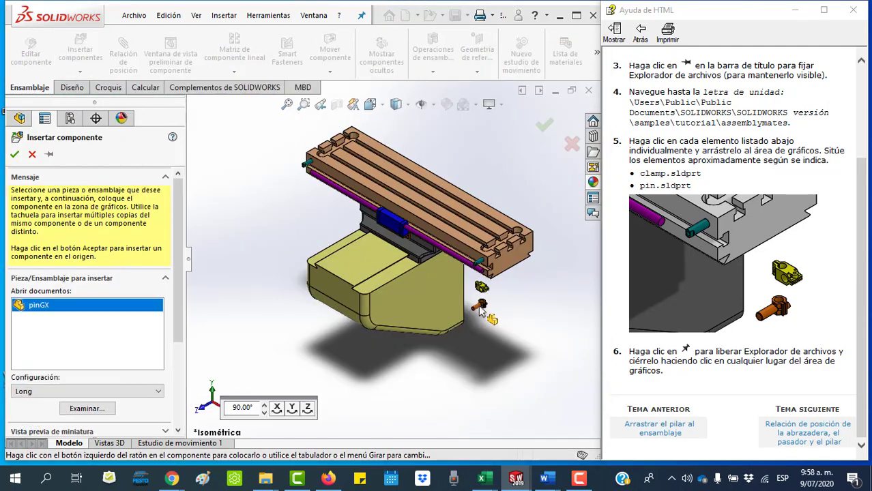
pyautogui.click(481, 308)
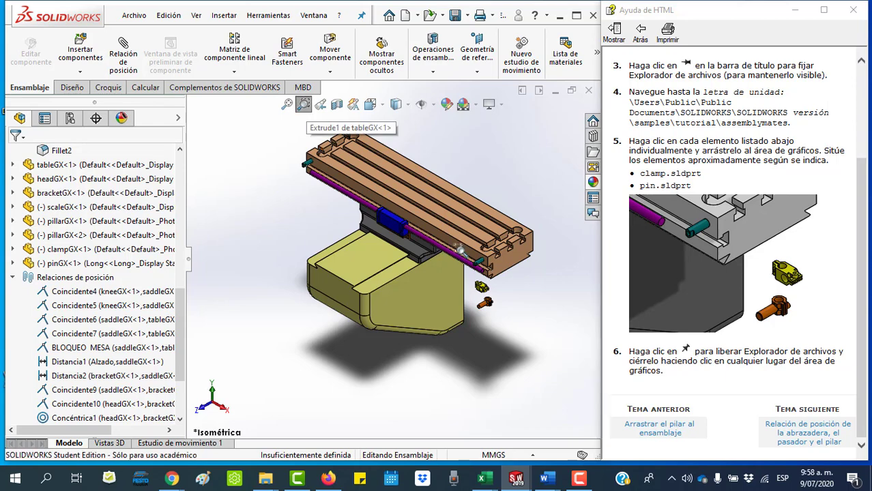
# Zoom in on the clamp and pin, then advance help to the 'Agregar las relaciones de posición' topic
pyautogui.scroll(-5, 503, 293)
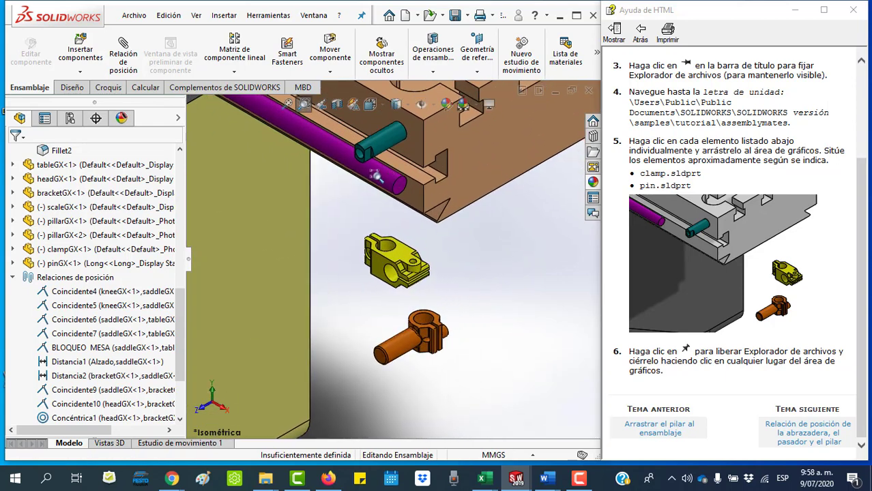
pyautogui.scroll(-1, 513, 284)
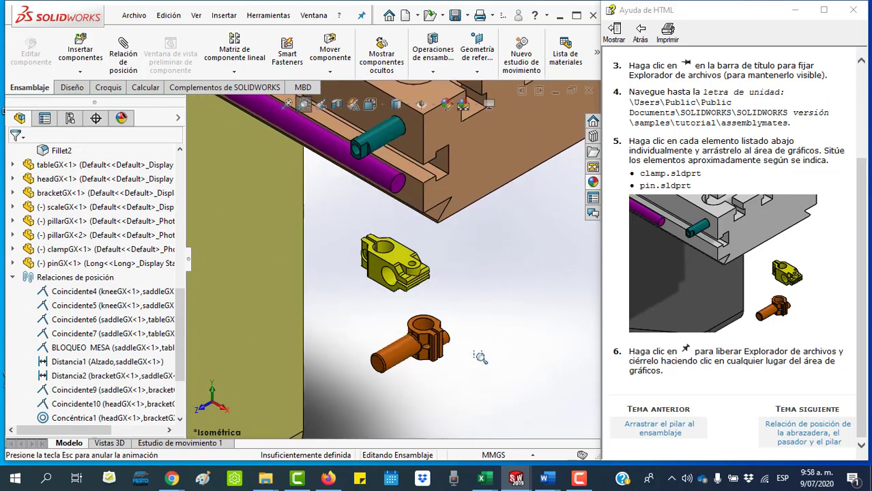
pyautogui.scroll(-2, 513, 284)
pyautogui.scroll(1, 513, 285)
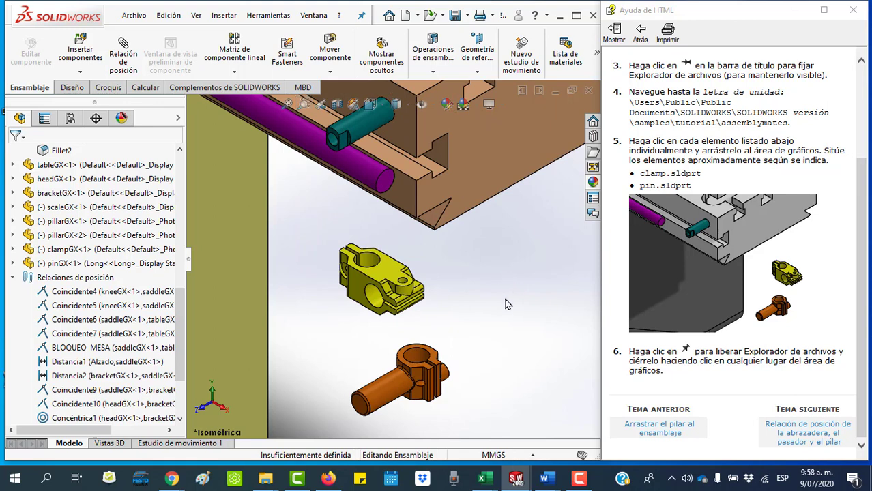
pyautogui.click(808, 438)
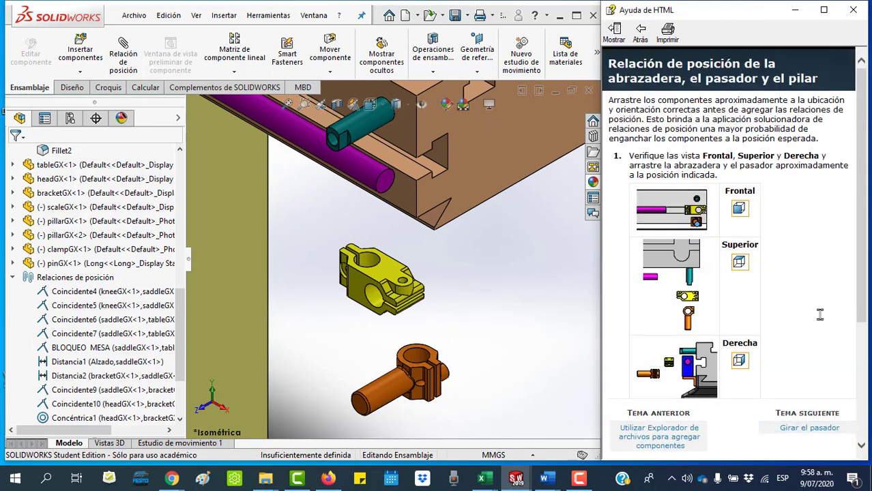
pyautogui.click(811, 429)
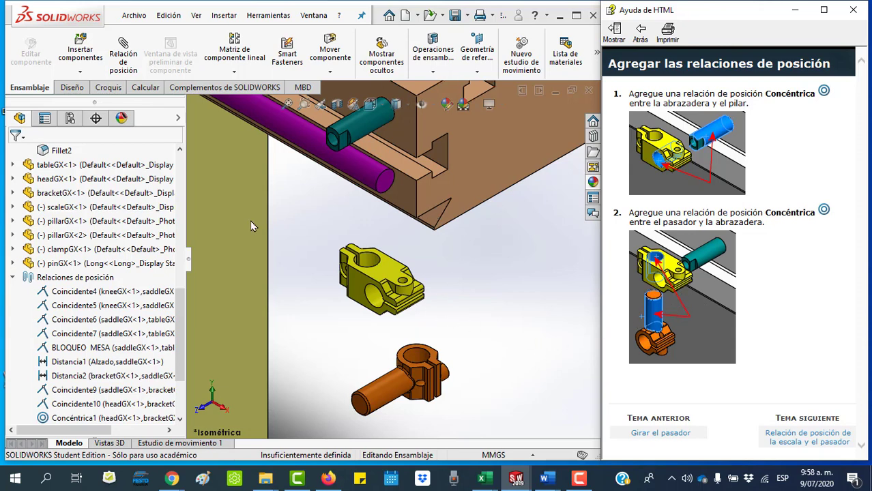
# Mate the clamp's hole face concentric with the pillar
pyautogui.click(122, 60)
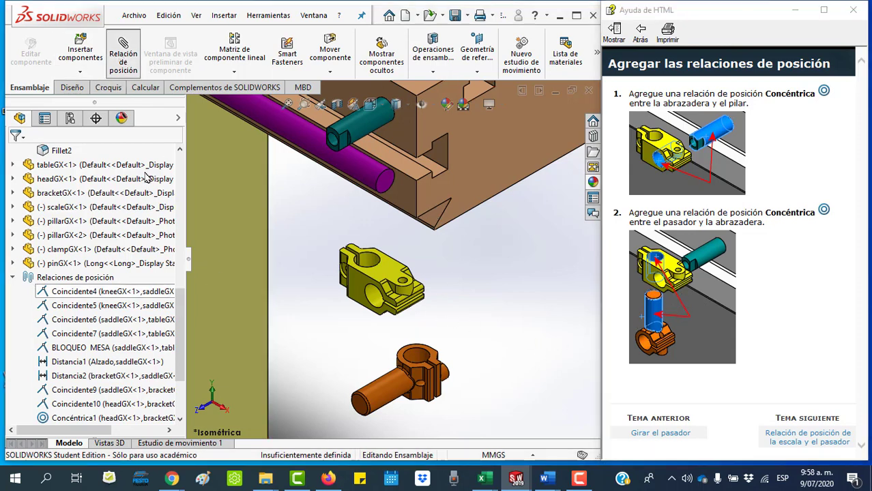
pyautogui.click(18, 362)
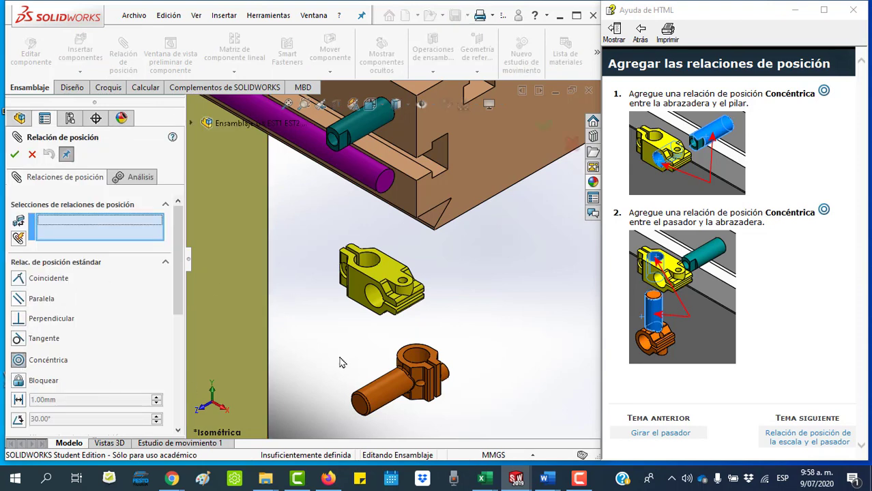
pyautogui.click(373, 307)
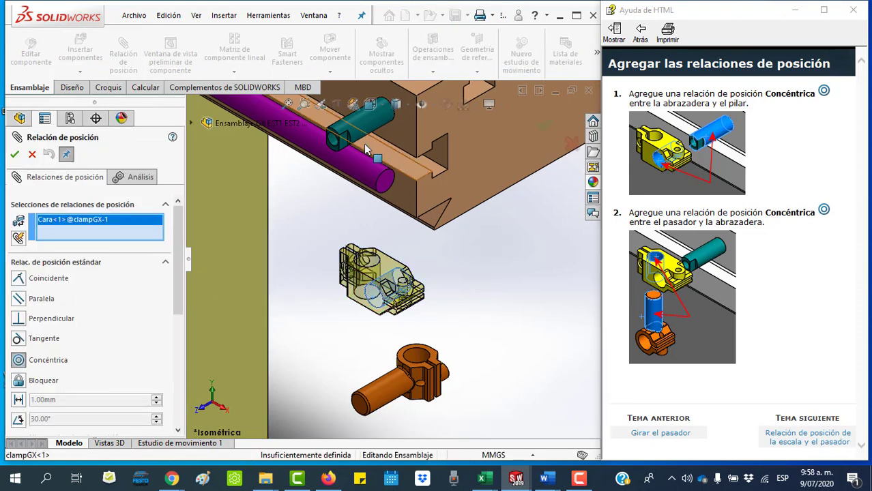
pyautogui.click(355, 123)
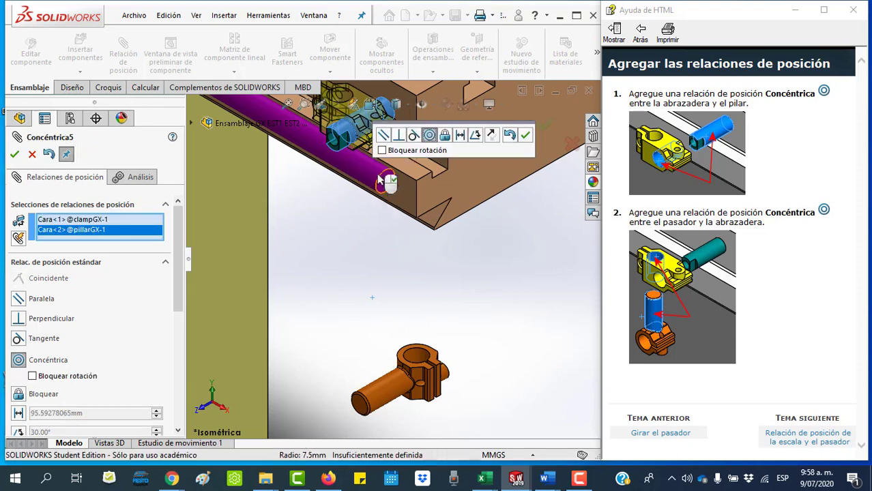
pyautogui.click(526, 136)
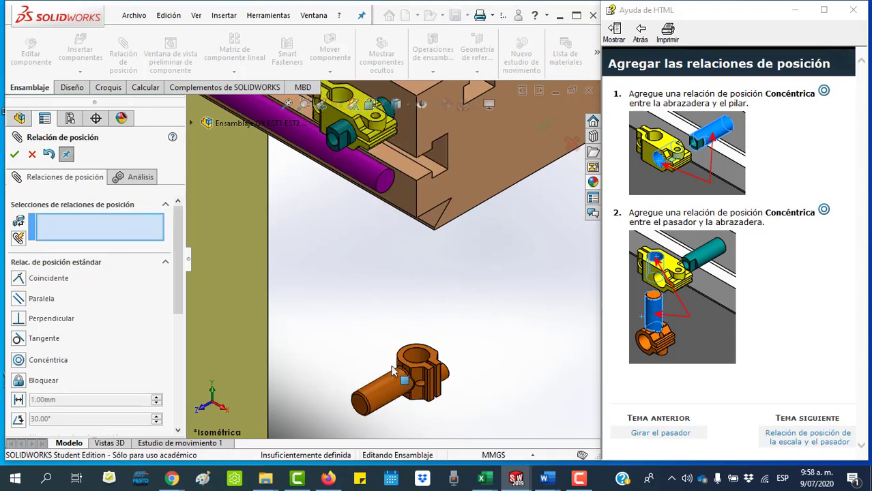
# Move the pin up beside the clamp, zoom in on both, and close the mate editor
pyautogui.moveTo(387, 370); pyautogui.dragTo(336, 220)
pyautogui.scroll(3, 471, 285)
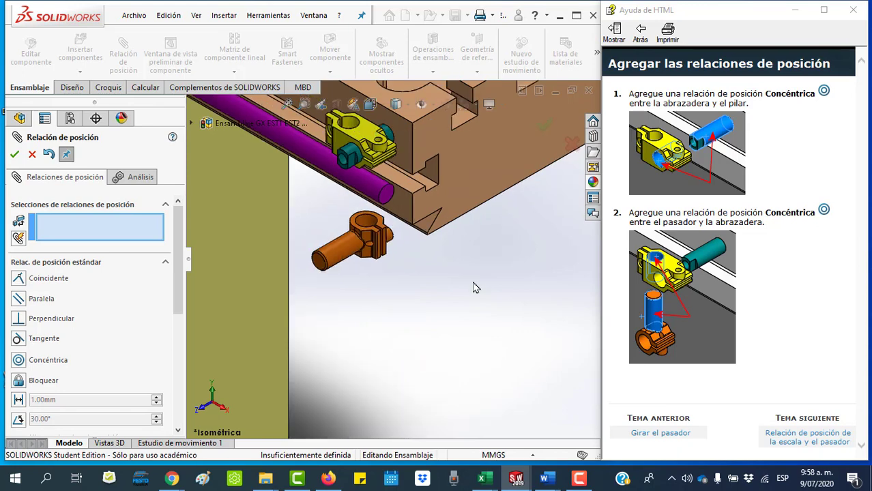
pyautogui.click(303, 103)
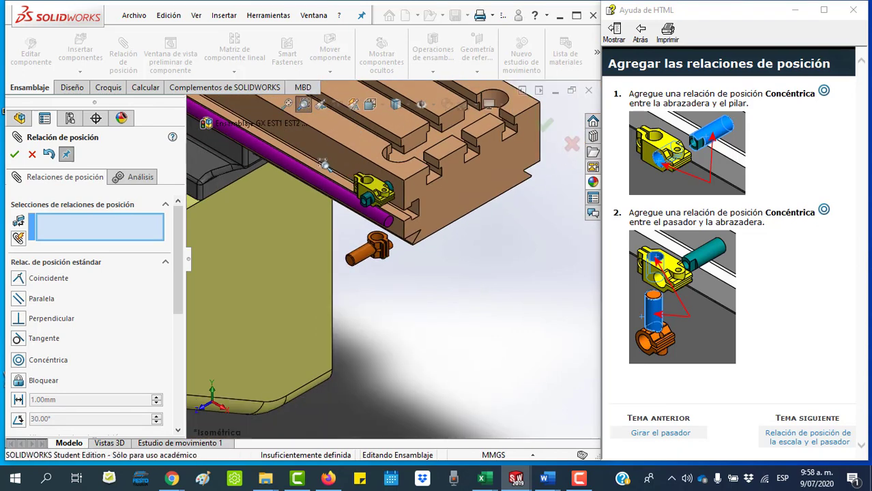
pyautogui.moveTo(332, 203); pyautogui.dragTo(432, 291)
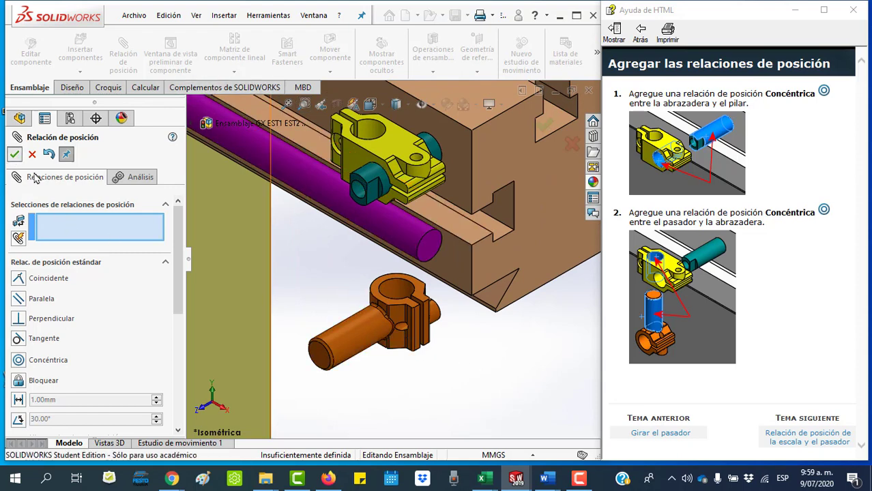
pyautogui.press('Escape')
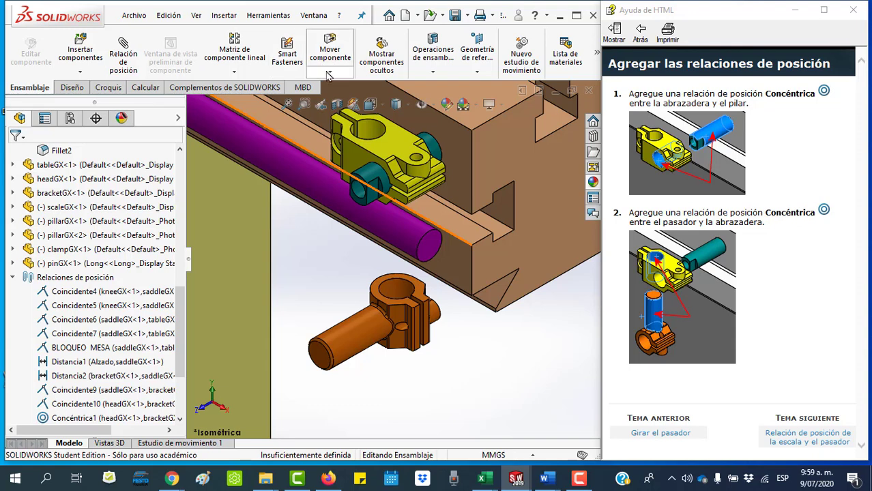
# Rotate the orange pin with Girar componente so its shaft tilts upward toward the clamp
pyautogui.click(330, 71)
pyautogui.click(337, 102)
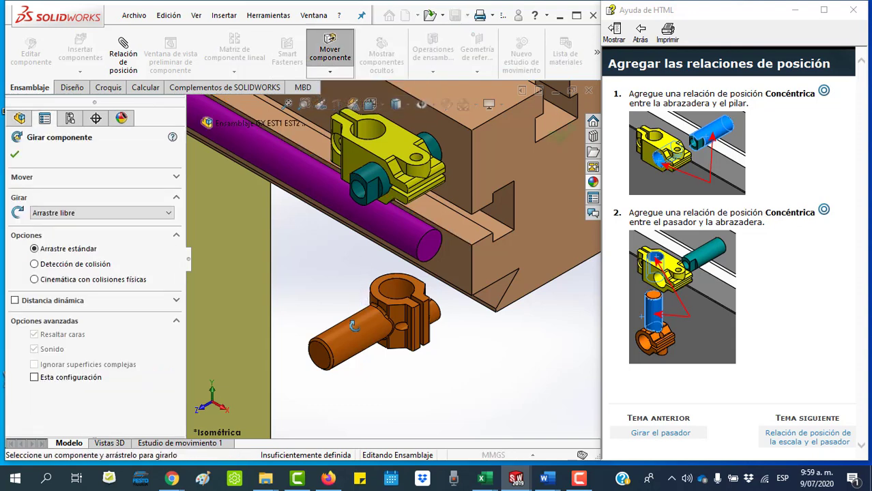
pyautogui.moveTo(364, 293)
pyautogui.mouseDown()
pyautogui.moveTo(380, 189)
pyautogui.moveTo(369, 144)
pyautogui.moveTo(315, 162)
pyautogui.moveTo(327, 136)
pyautogui.moveTo(305, 183)
pyautogui.moveTo(335, 217)
pyautogui.mouseUp()
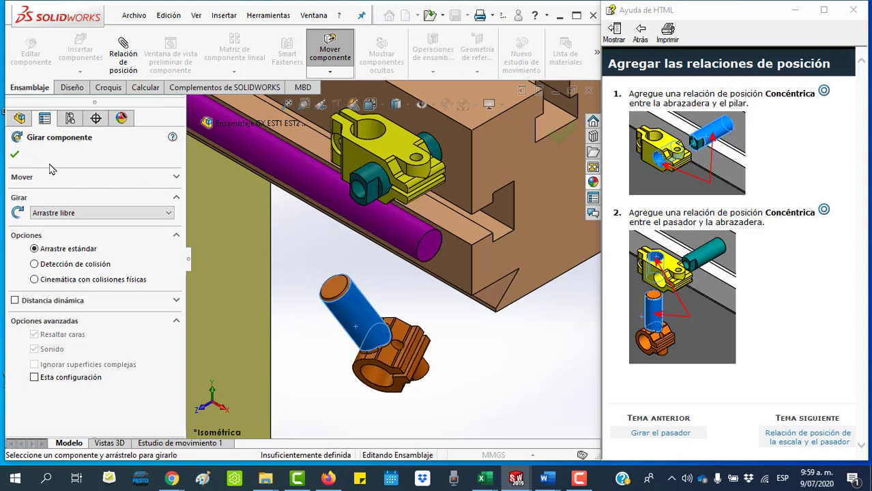
pyautogui.click(15, 156)
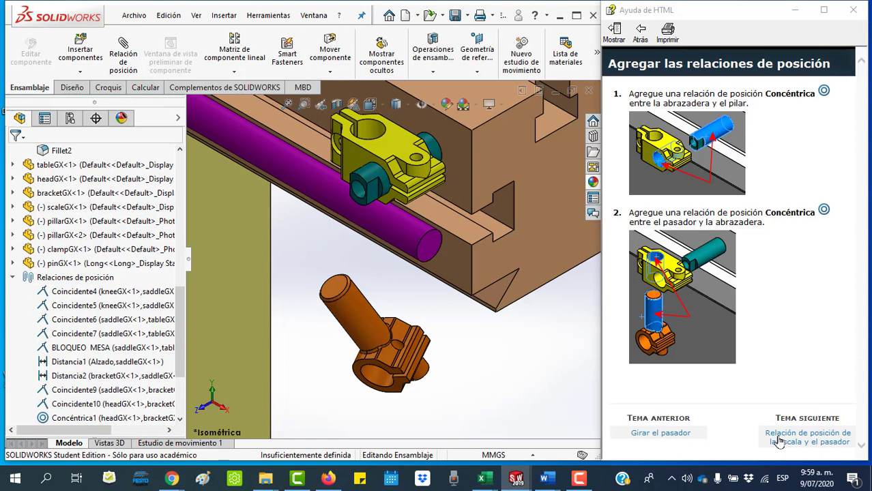
# Mate the pin's cylindrical face concentric with the clamp's hole, then show the scale-and-pin help topic
pyautogui.click(124, 44)
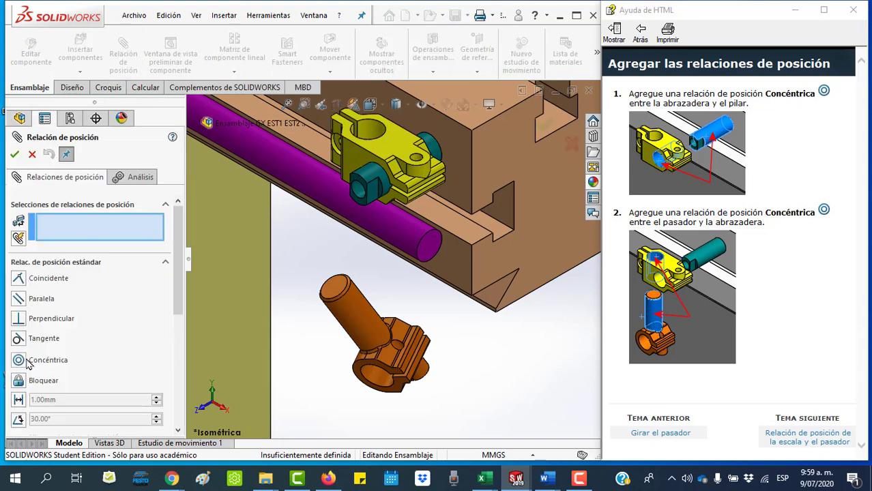
pyautogui.click(356, 315)
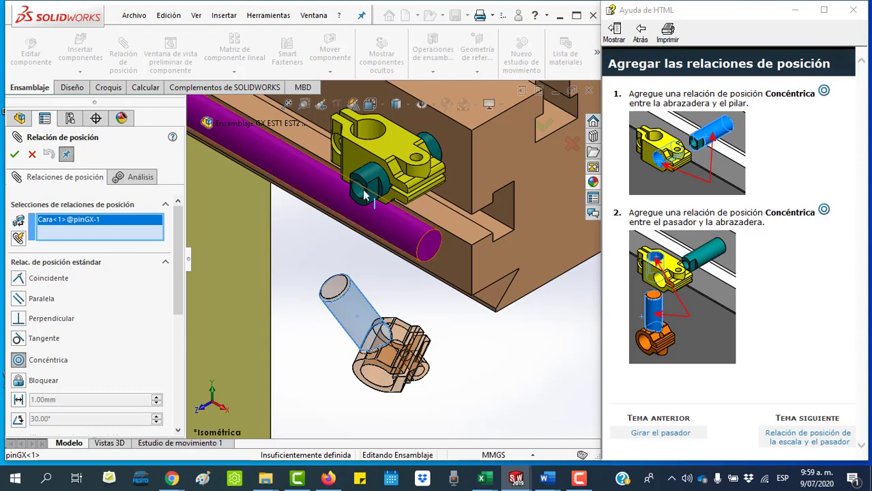
pyautogui.click(373, 129)
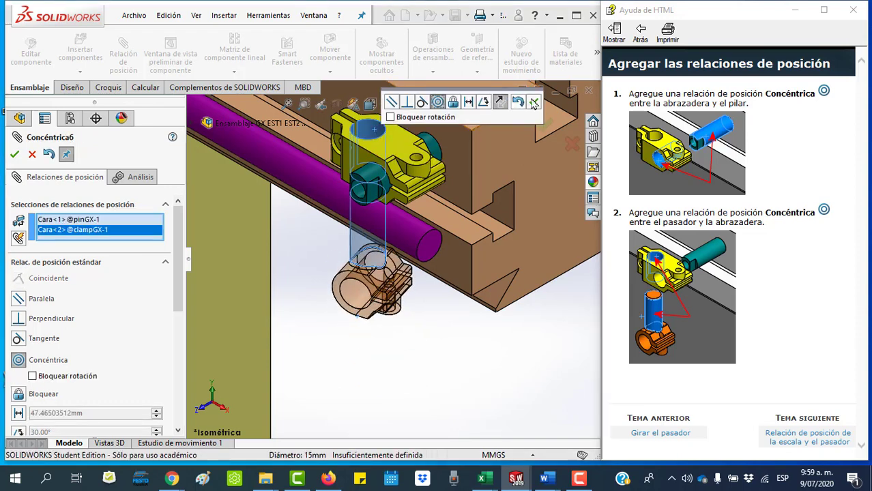
pyautogui.click(534, 103)
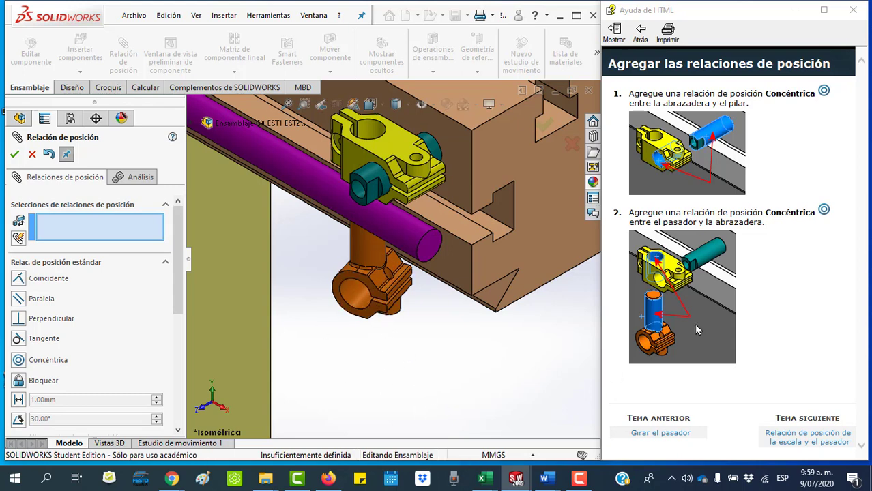
pyautogui.click(811, 442)
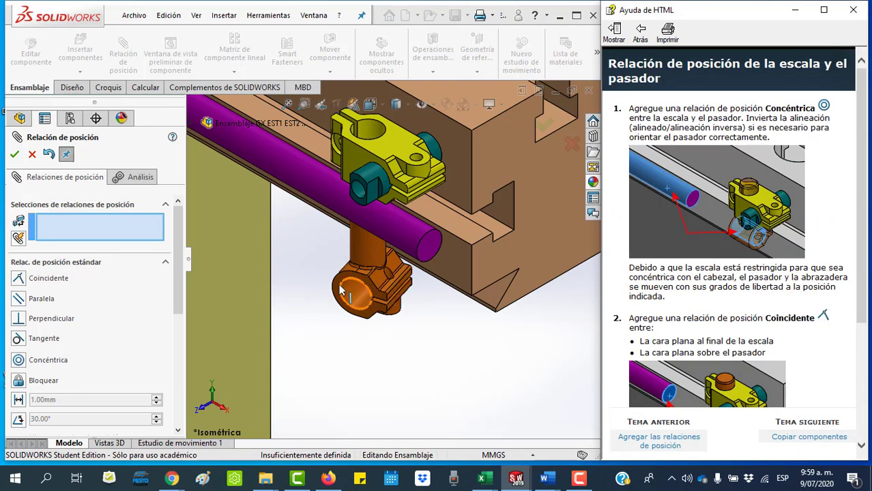
# Close the mate editor and drag the pin and clamp to test their freedom of motion
pyautogui.click(15, 155)
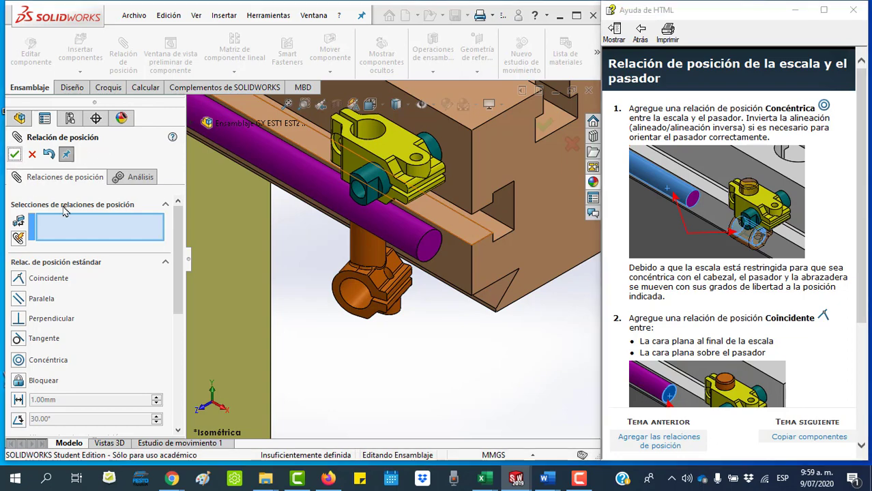
pyautogui.moveTo(355, 312); pyautogui.dragTo(402, 314)
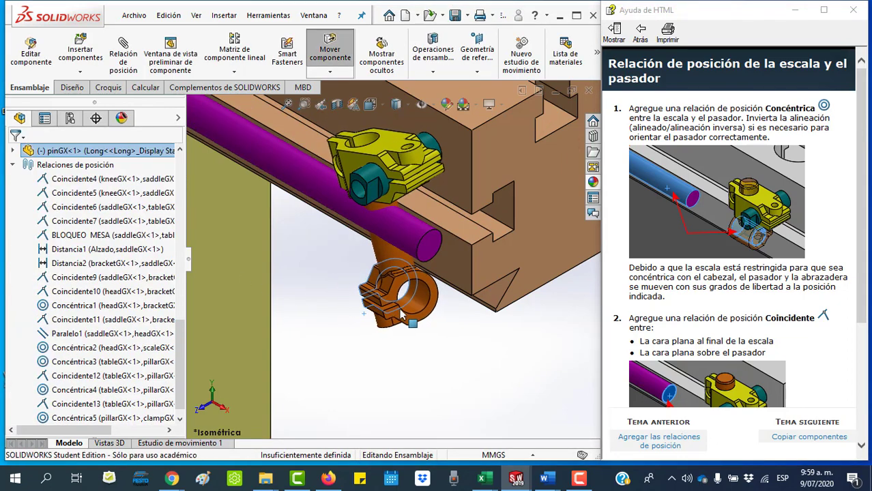
pyautogui.moveTo(403, 312)
pyautogui.mouseDown()
pyautogui.moveTo(371, 325)
pyautogui.moveTo(384, 326)
pyautogui.mouseUp()
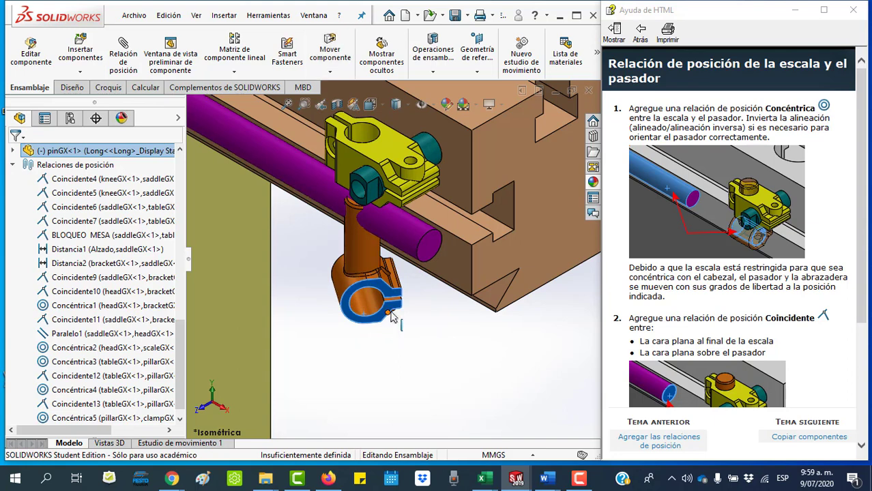
# Rotate the pin with Girar componente to turn its ring forward, then reposition it beneath the clamp
pyautogui.click(334, 74)
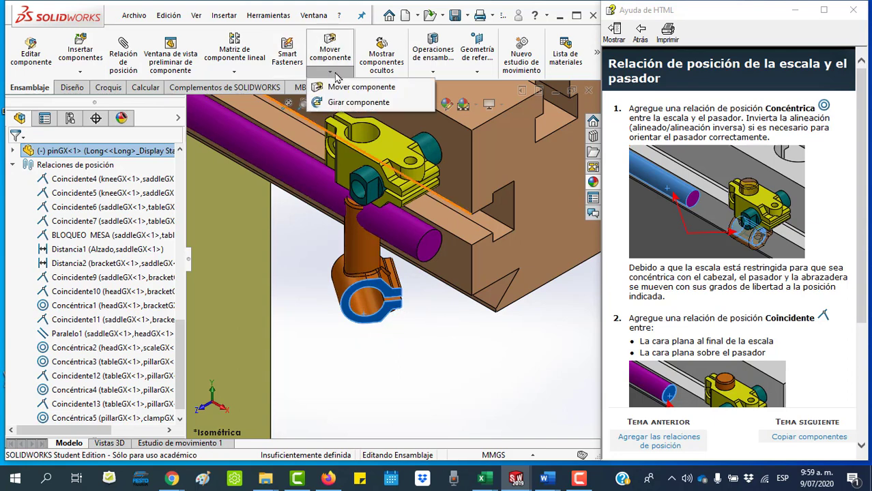
pyautogui.click(358, 101)
pyautogui.moveTo(360, 205); pyautogui.dragTo(367, 256)
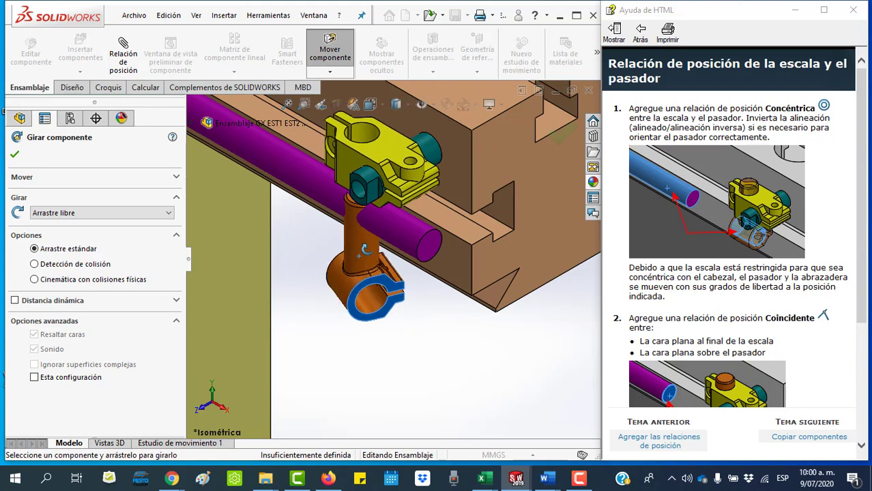
pyautogui.press('Escape')
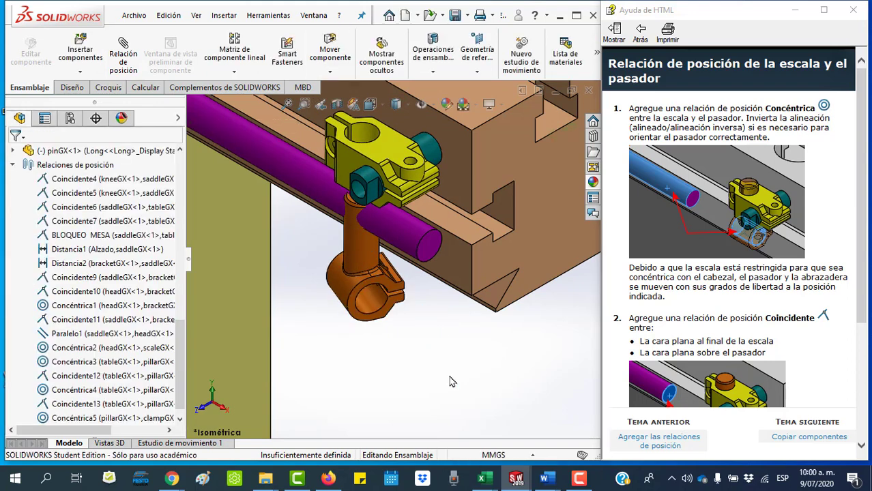
pyautogui.scroll(-4, 752, 362)
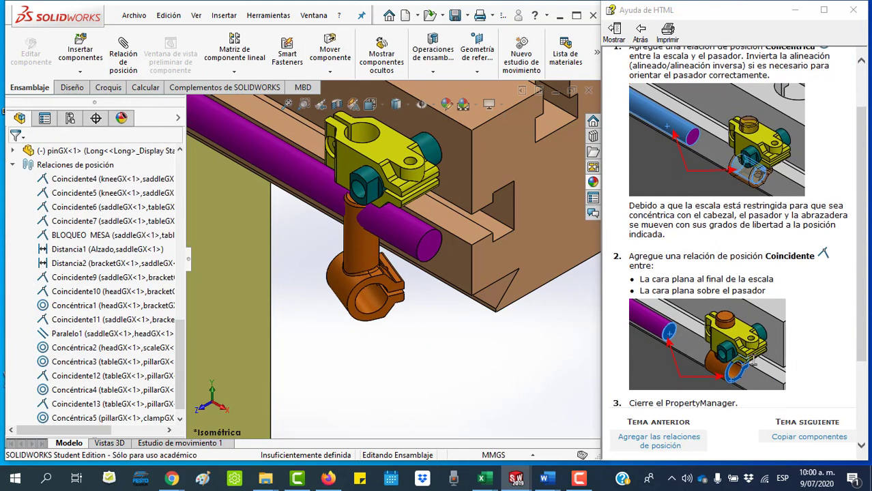
pyautogui.scroll(-1, 755, 367)
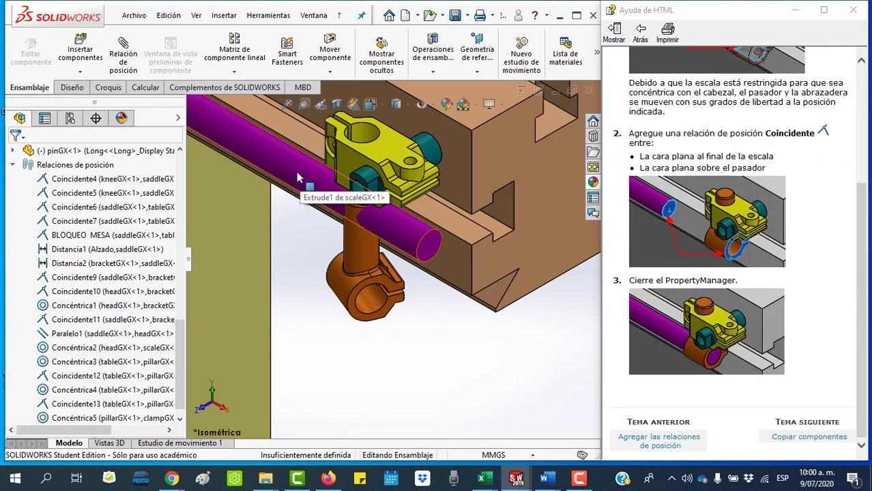
pyautogui.moveTo(296, 175); pyautogui.dragTo(144, 3)
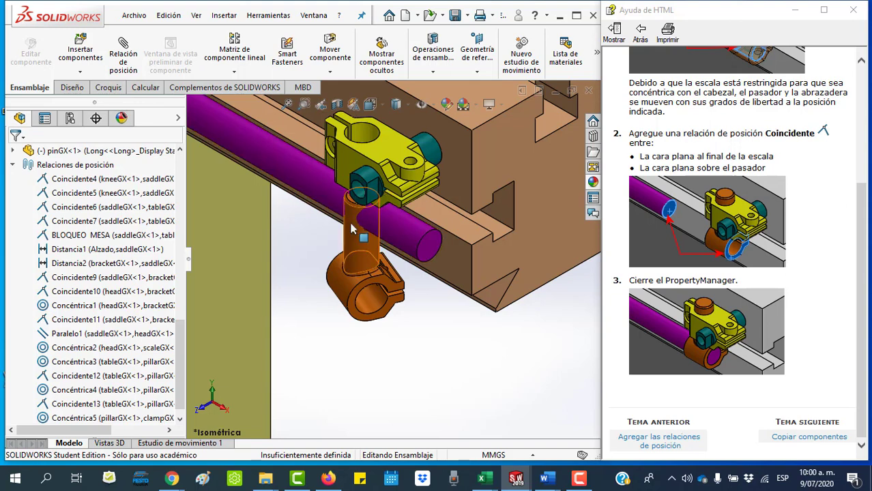
# Mate the purple scale rod's round face concentric with the orange pin's ring, then close the editor
pyautogui.click(124, 57)
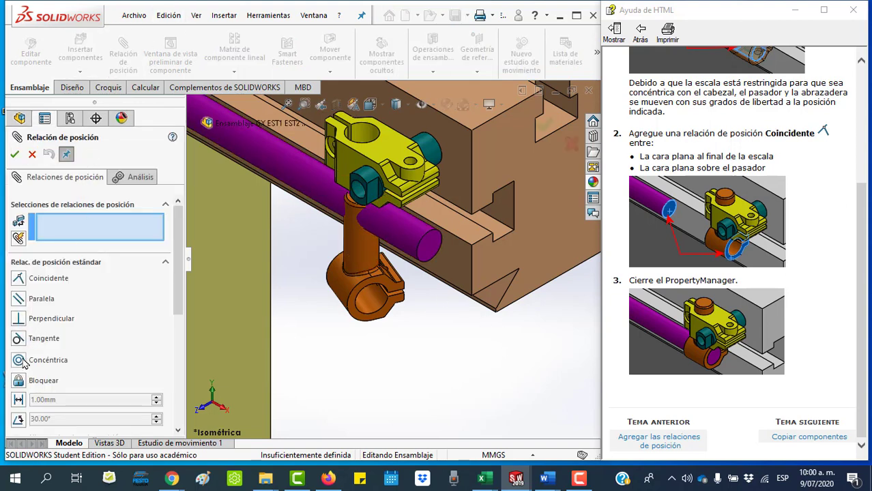
pyautogui.click(397, 225)
pyautogui.click(369, 309)
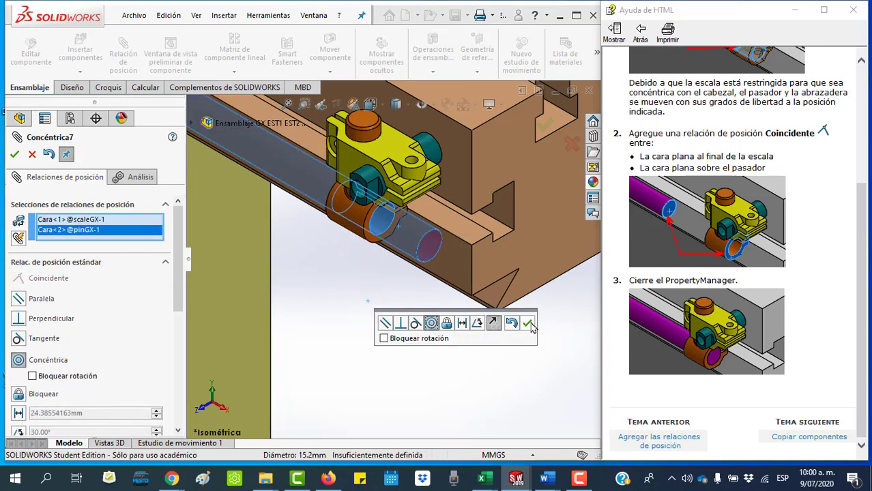
pyautogui.click(529, 324)
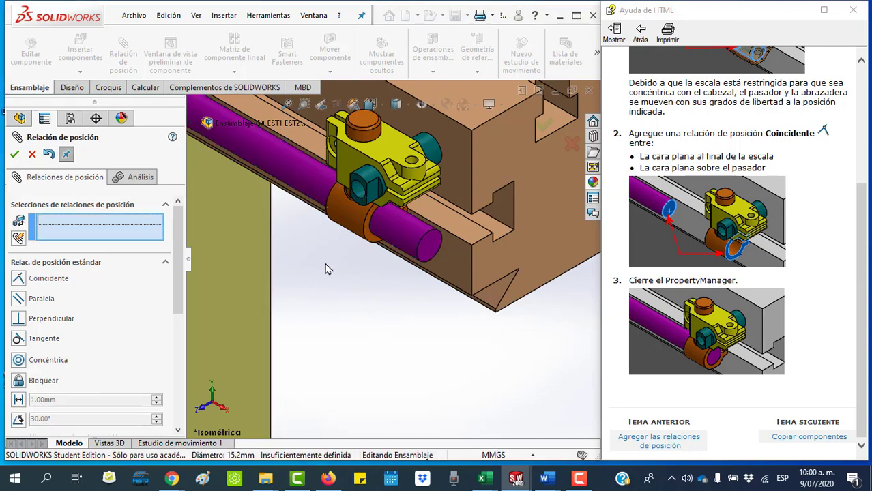
pyautogui.press('Escape')
pyautogui.scroll(2, 403, 348)
# Zoom to the table's left end and insert a second clampGX, placing it beside the table
pyautogui.scroll(3, 409, 351)
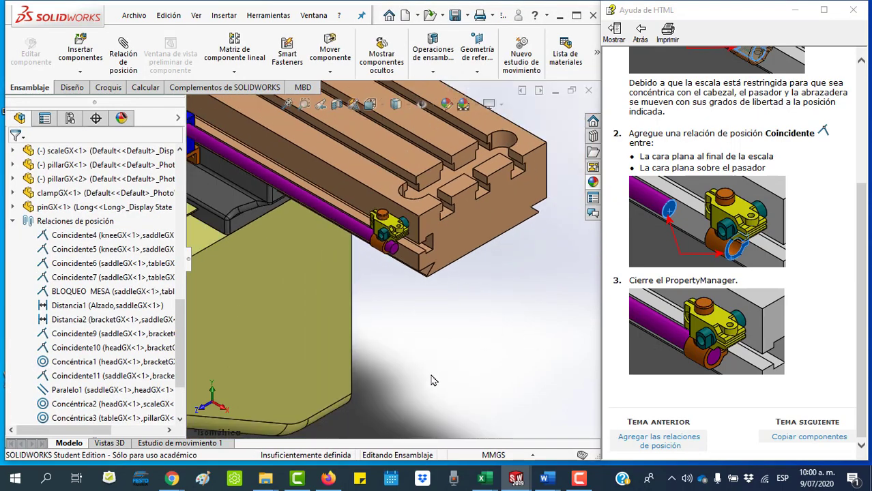
pyautogui.scroll(3, 426, 362)
pyautogui.click(304, 104)
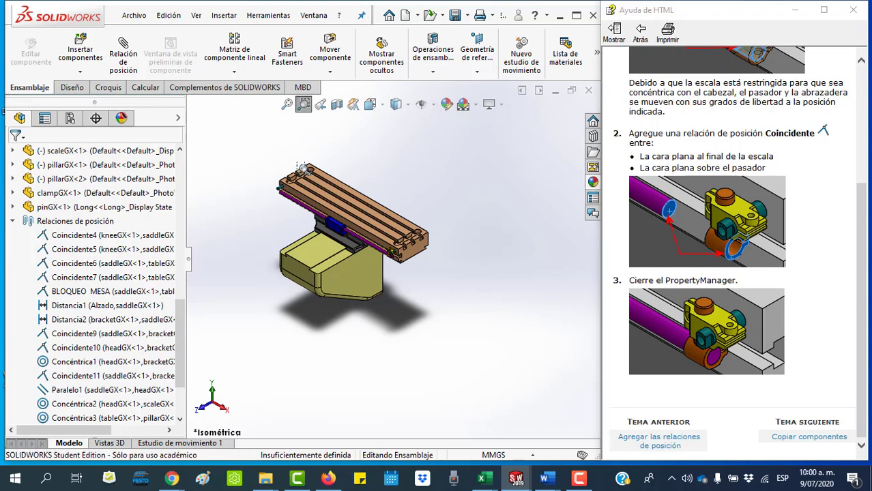
pyautogui.moveTo(260, 172); pyautogui.dragTo(312, 217)
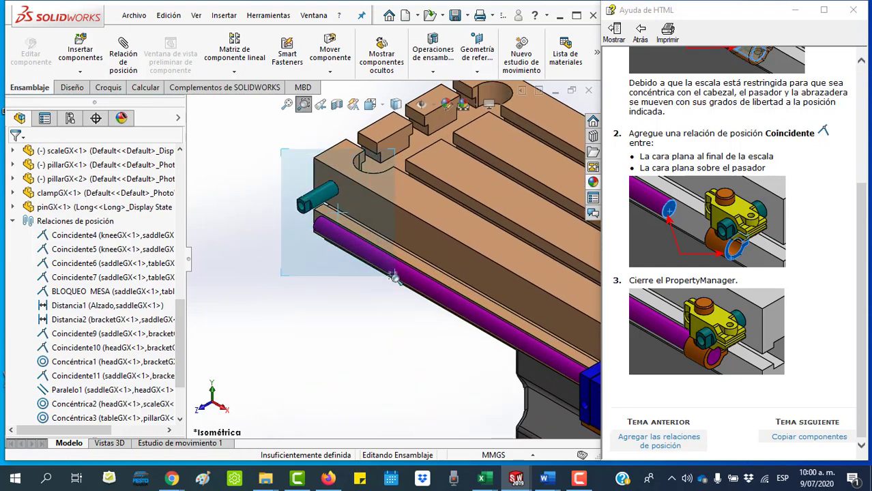
pyautogui.moveTo(280, 142); pyautogui.dragTo(383, 274)
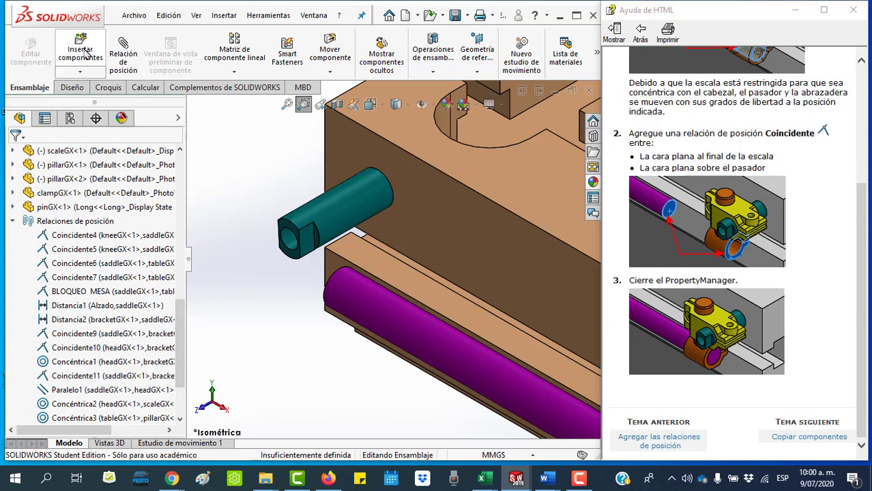
pyautogui.click(81, 52)
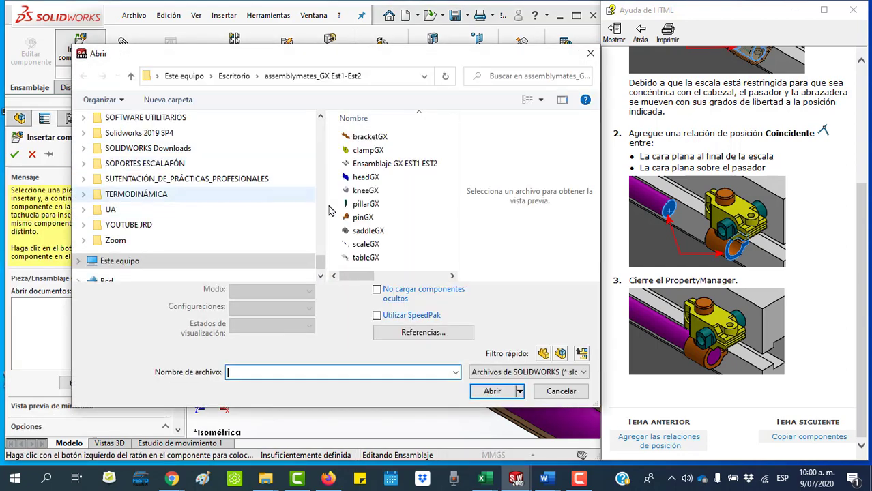
pyautogui.doubleClick(372, 150)
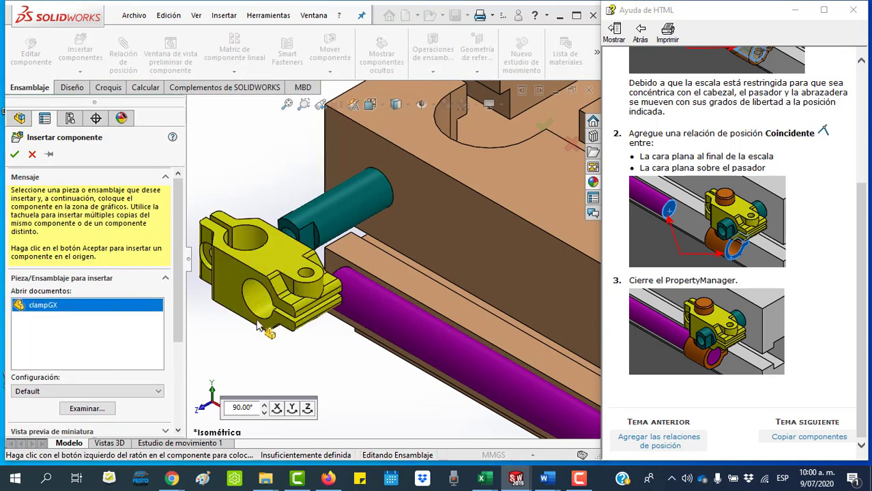
pyautogui.click(267, 334)
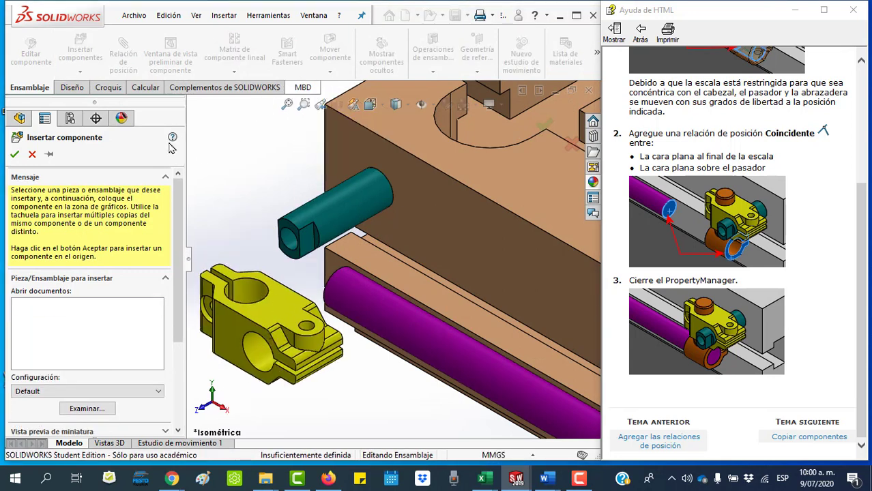
# Insert a second pinGX and place it near the table edge
pyautogui.click(80, 49)
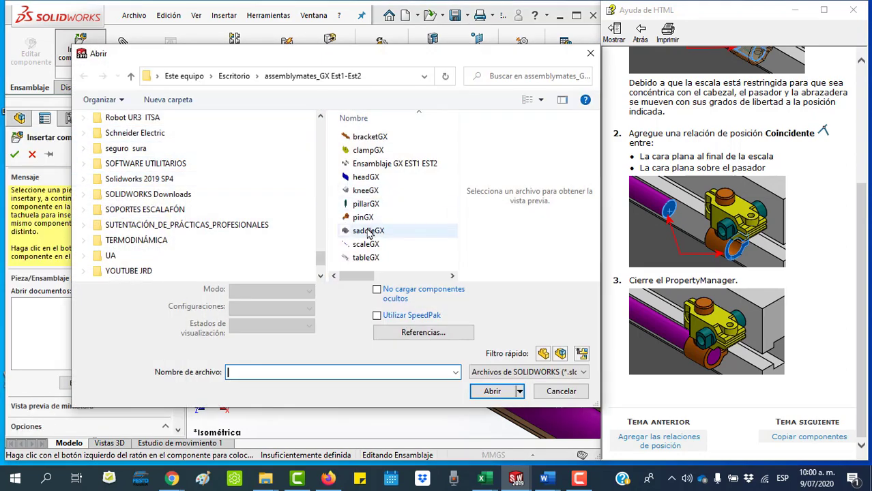
pyautogui.doubleClick(364, 218)
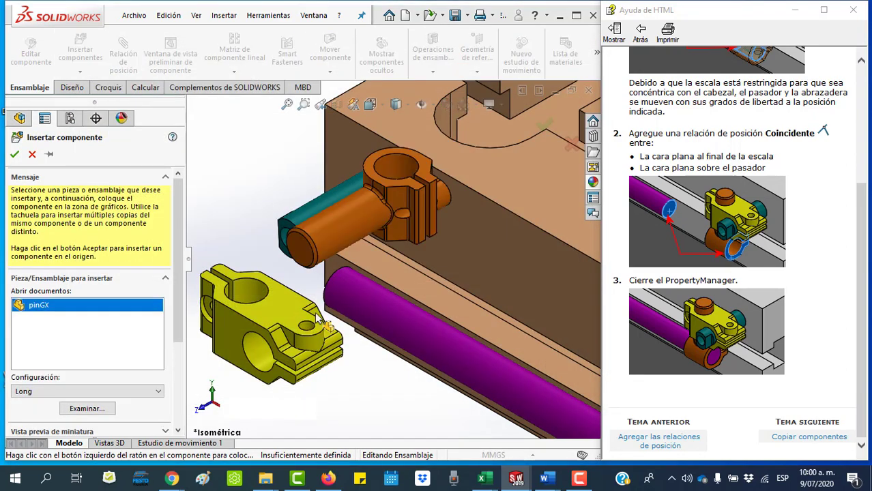
pyautogui.click(403, 341)
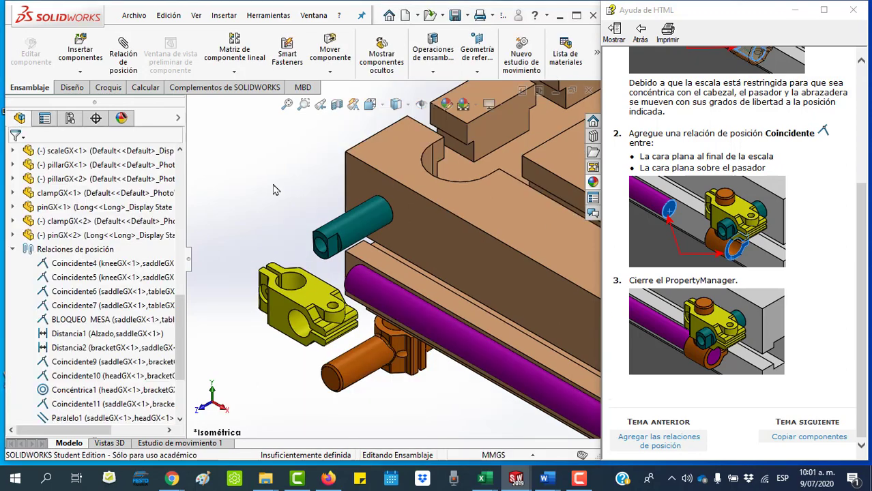
# Page forward through the help topics from copying components to the mate review topic
pyautogui.click(813, 439)
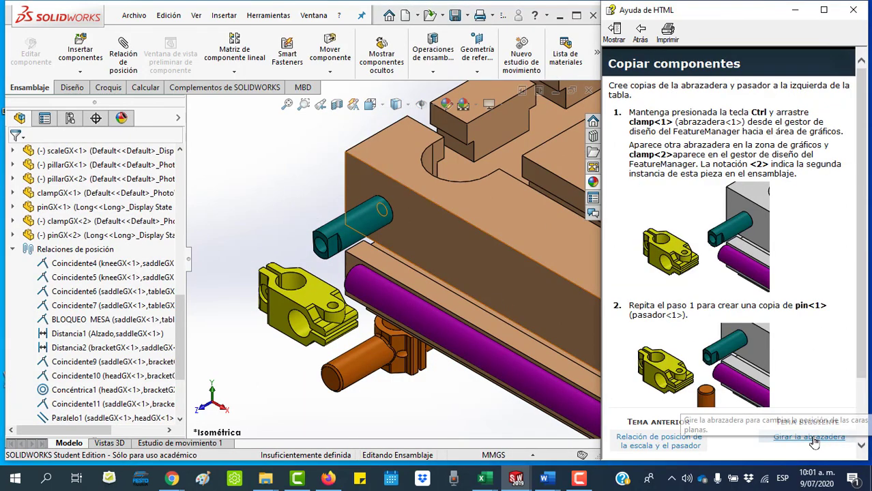
pyautogui.click(813, 439)
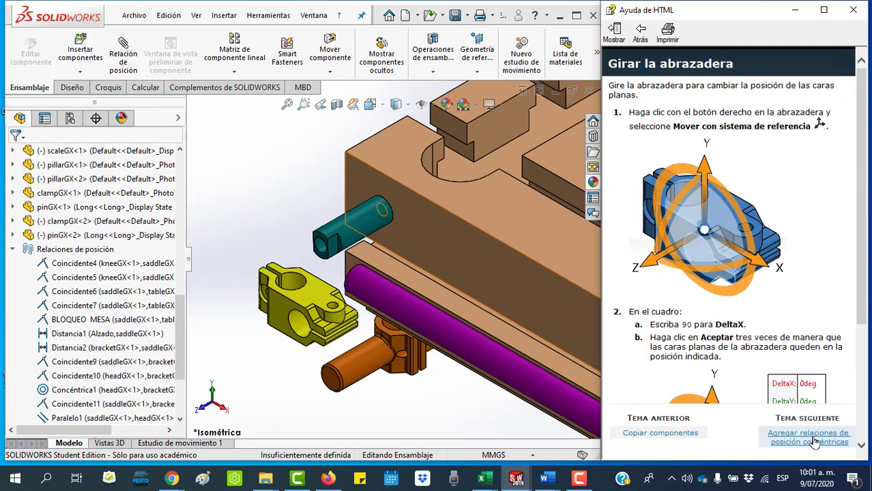
pyautogui.click(814, 440)
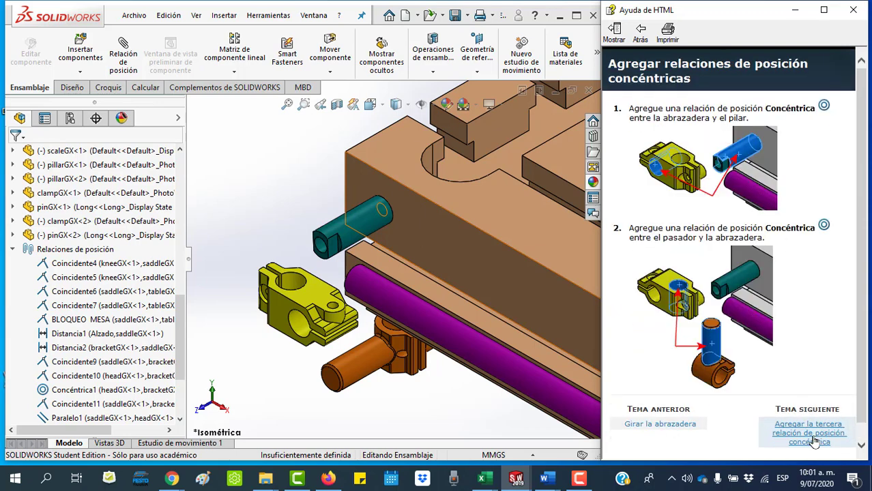
pyautogui.click(815, 440)
pyautogui.click(816, 441)
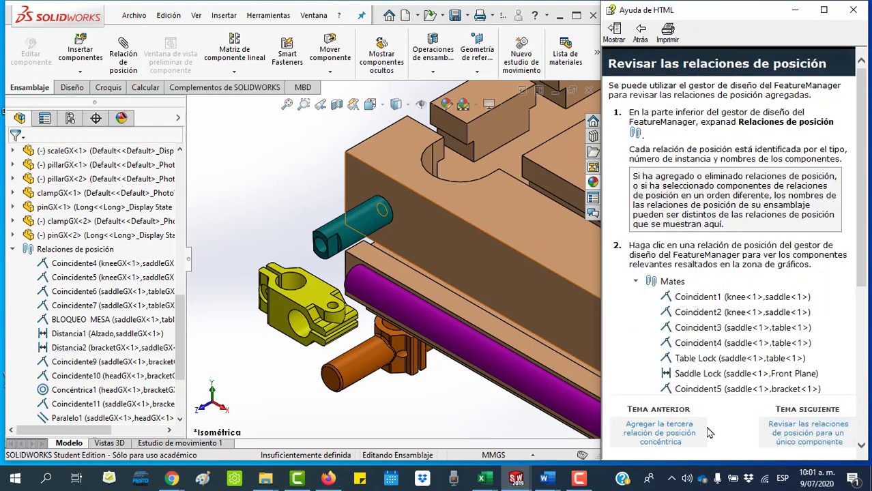
# Go back to the 'Agregar la tercera relación de posición concéntrica' help topic and enlarge it
pyautogui.click(640, 31)
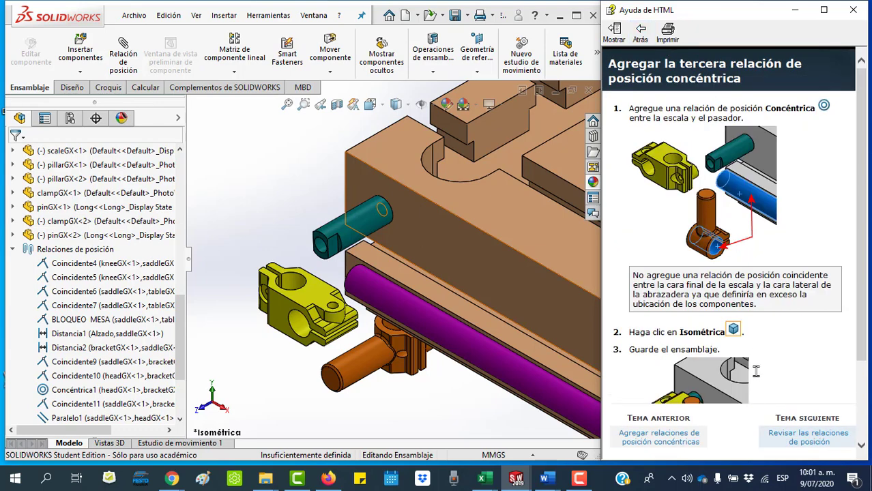
pyautogui.scroll(-3, 756, 372)
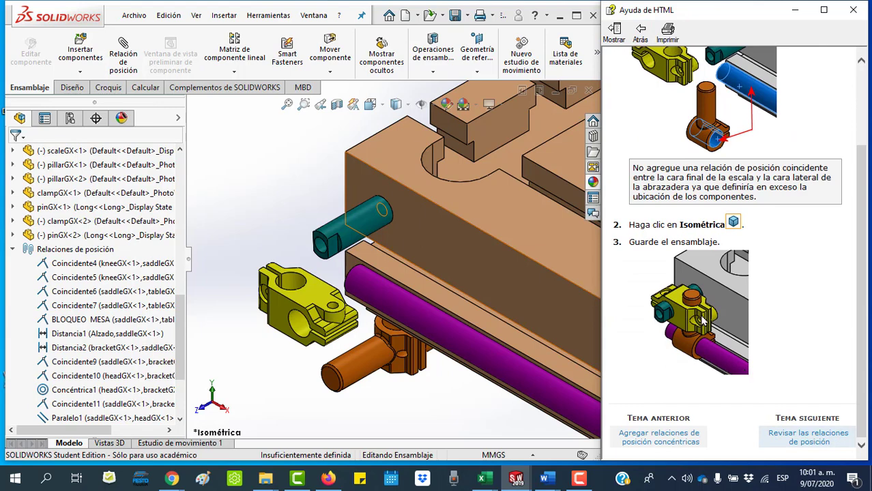
pyautogui.keyDown('ctrl'); pyautogui.scroll(1, 703, 321); pyautogui.keyUp('ctrl')
pyautogui.keyDown('ctrl'); pyautogui.scroll(1, 713, 323); pyautogui.keyUp('ctrl')
pyautogui.keyDown('ctrl'); pyautogui.scroll(1, 723, 326); pyautogui.keyUp('ctrl')
pyautogui.keyDown('ctrl'); pyautogui.scroll(1, 737, 331); pyautogui.keyUp('ctrl')
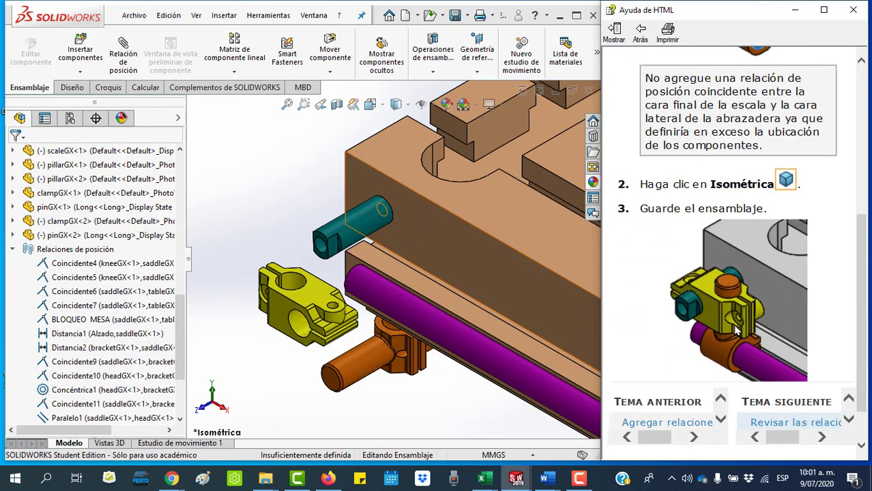
pyautogui.keyDown('ctrl'); pyautogui.scroll(1, 736, 330); pyautogui.keyUp('ctrl')
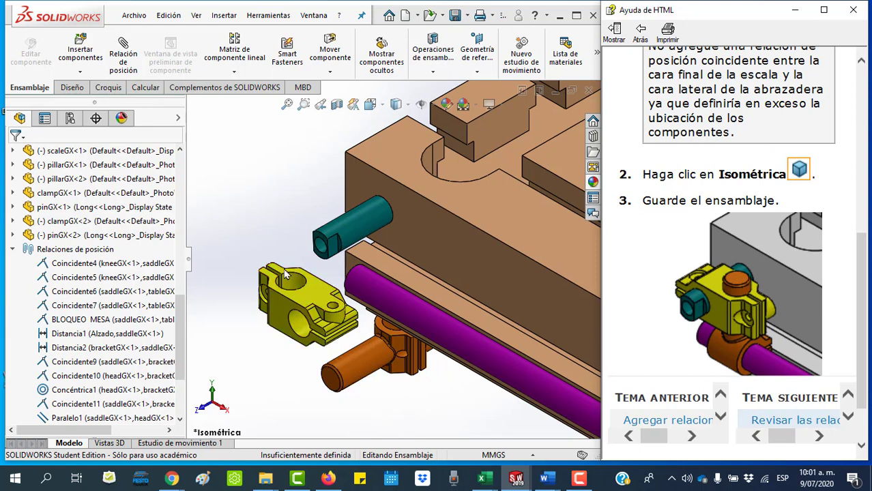
# Mate the second clamp's bore concentric to the teal pillar, creating Concéntrica8
pyautogui.click(283, 305)
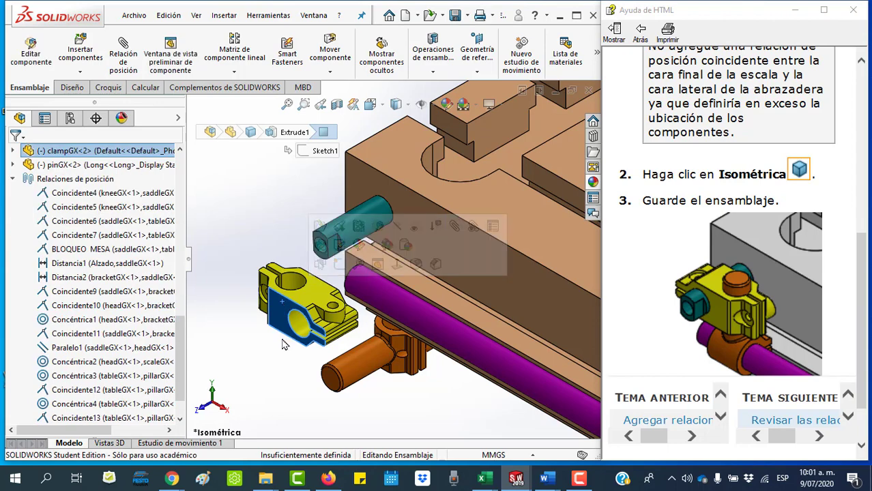
pyautogui.click(263, 258)
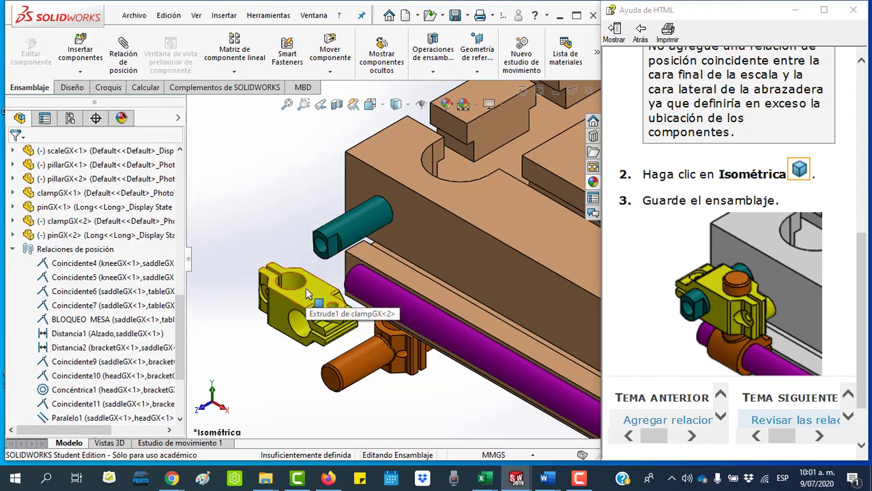
pyautogui.click(123, 54)
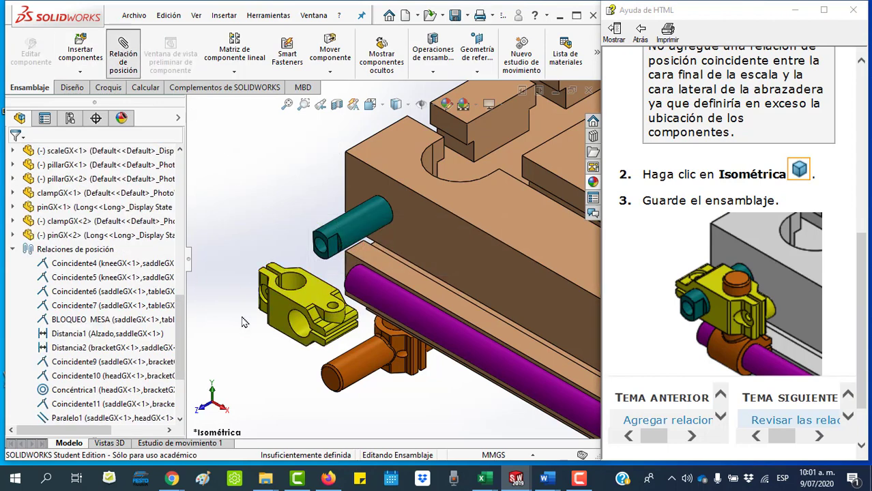
pyautogui.click(296, 327)
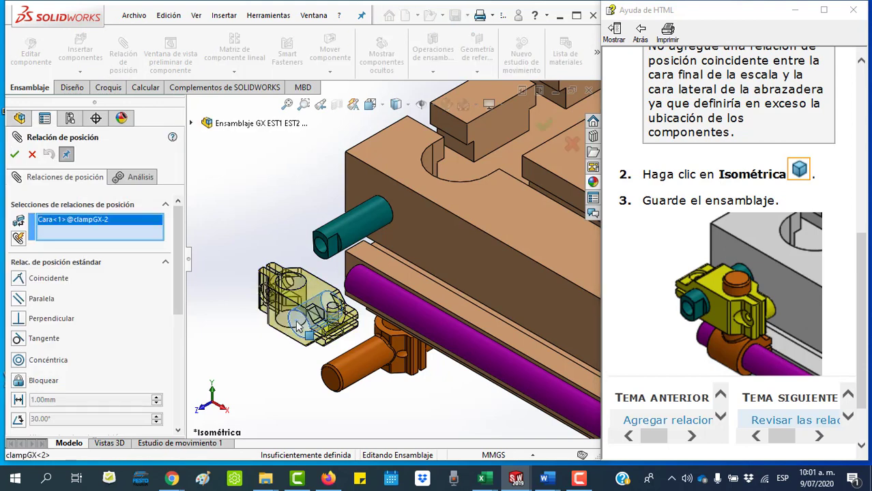
pyautogui.click(352, 217)
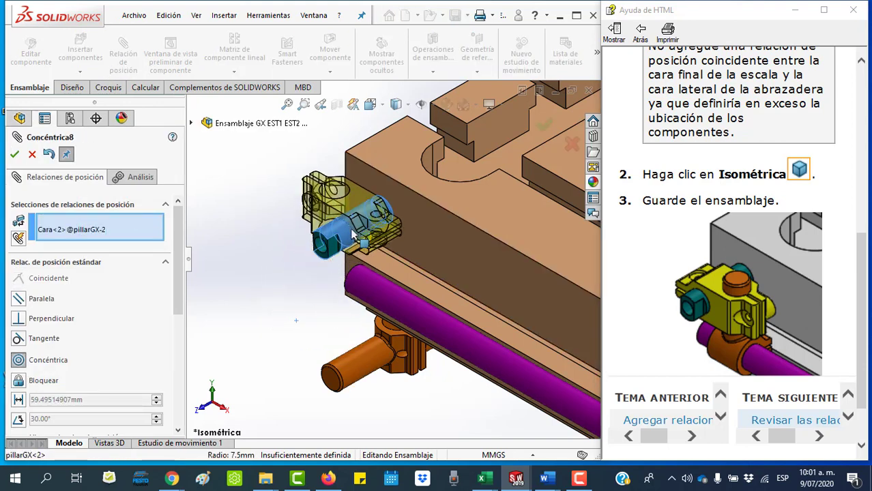
pyautogui.click(505, 218)
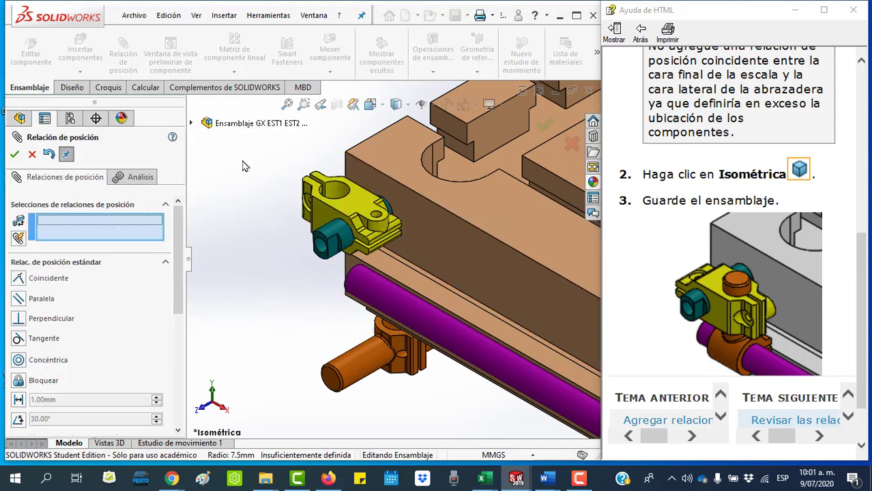
# Drag the orange pin down-left, clear of the purple rod, and close the mate editor
pyautogui.moveTo(401, 361); pyautogui.dragTo(341, 392)
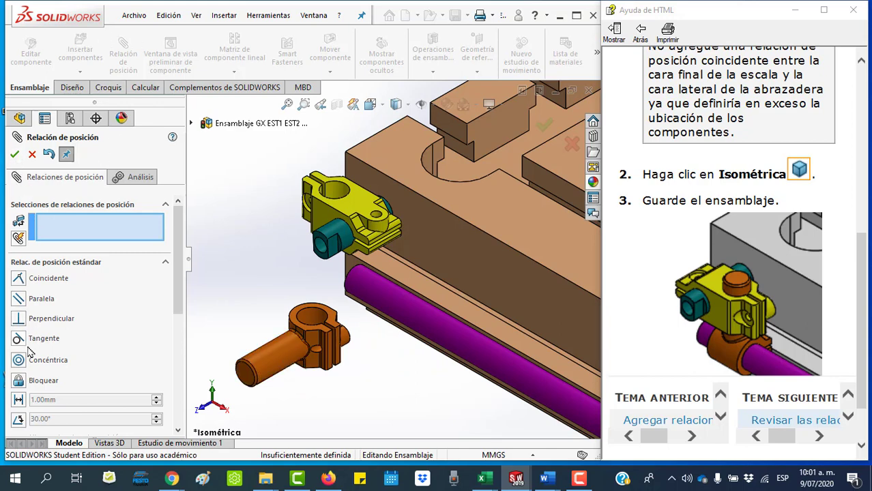
pyautogui.click(270, 363)
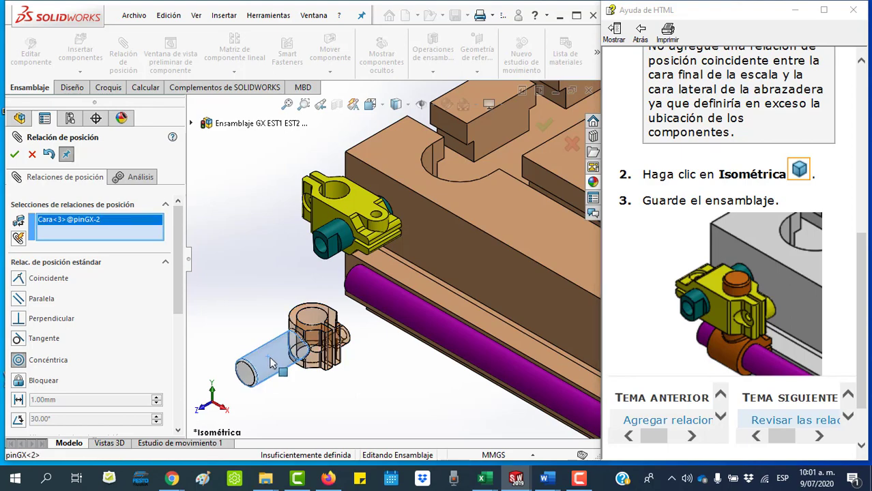
pyautogui.press('Escape')
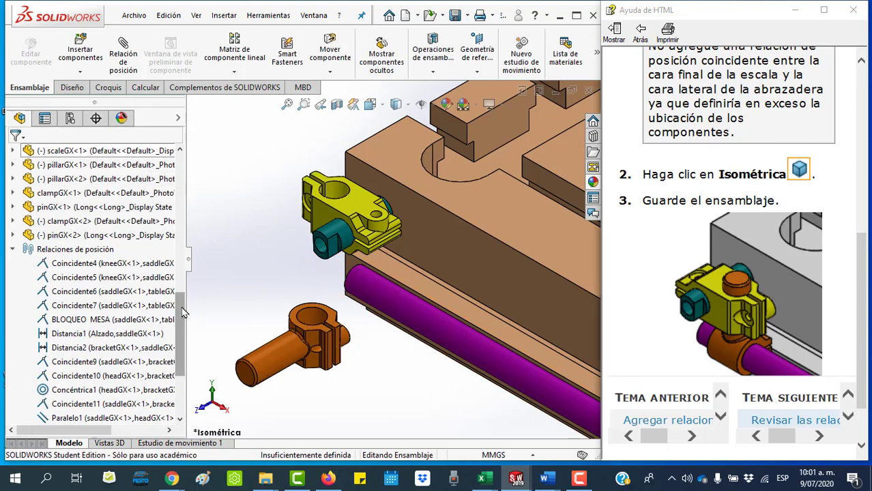
pyautogui.scroll(-3, 109, 321)
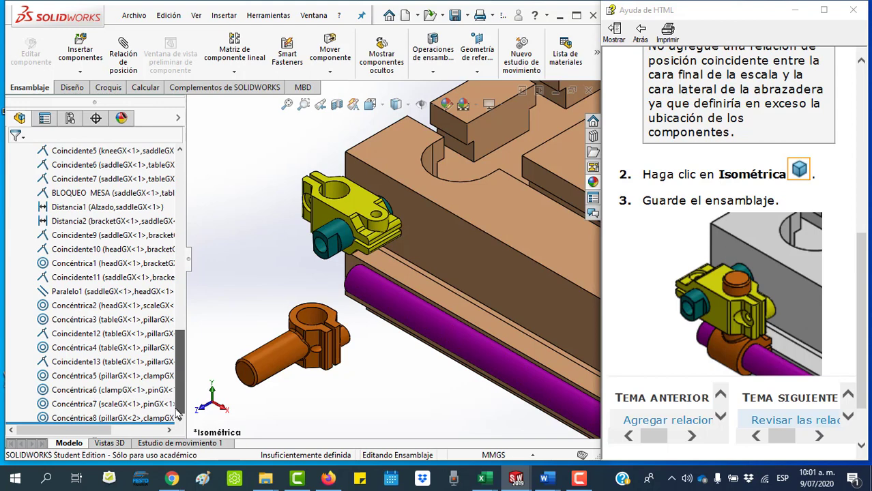
# Delete the Concéntrica8 mate from the FeatureManager tree
pyautogui.click(98, 419)
pyautogui.rightClick(98, 419)
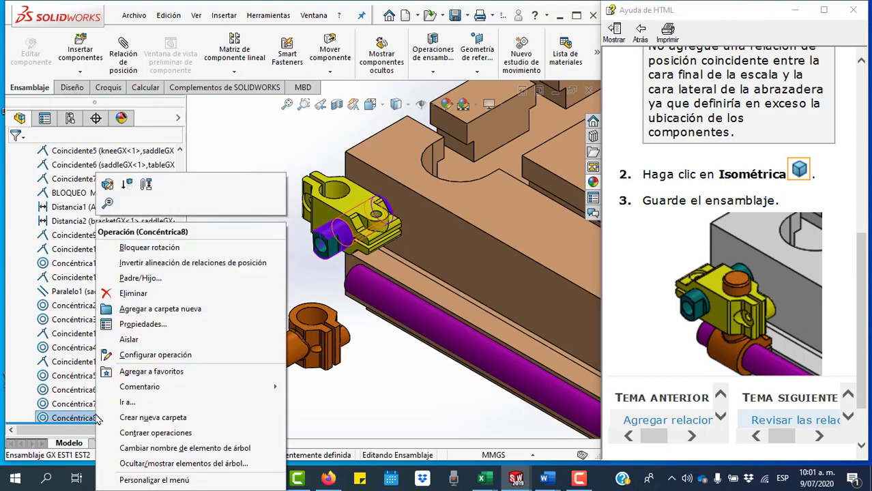
pyautogui.click(133, 293)
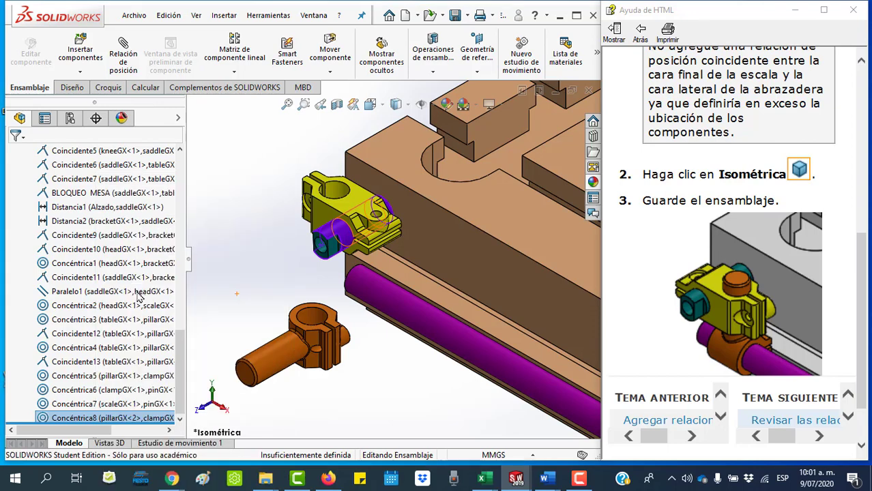
pyautogui.click(516, 178)
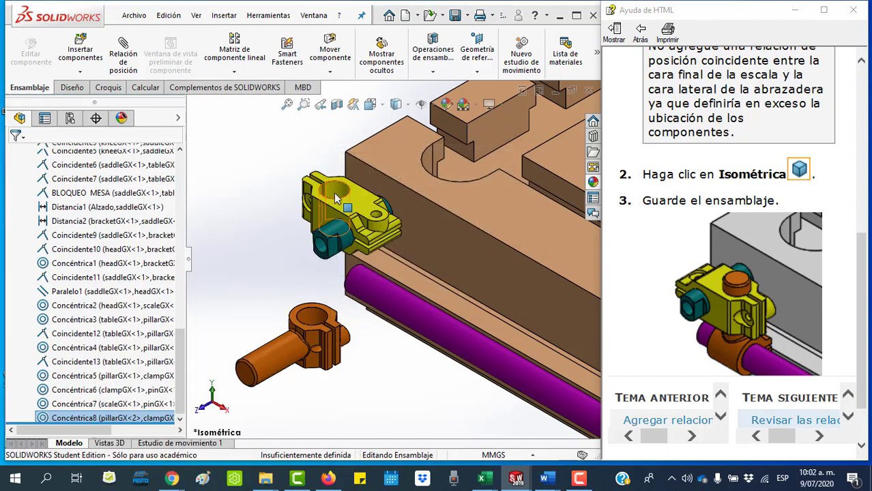
# Drag the yellow clamp off the teal pillar to its left
pyautogui.click(355, 202)
pyautogui.moveTo(308, 226); pyautogui.dragTo(239, 253)
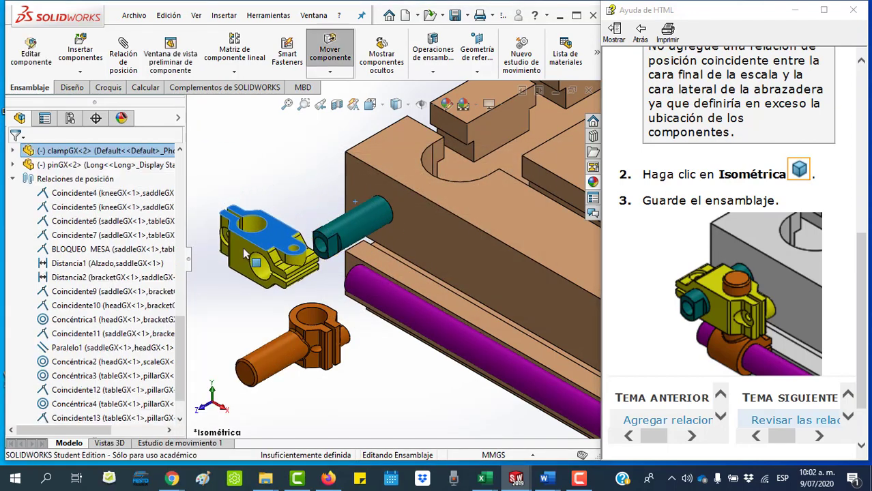
pyautogui.click(286, 196)
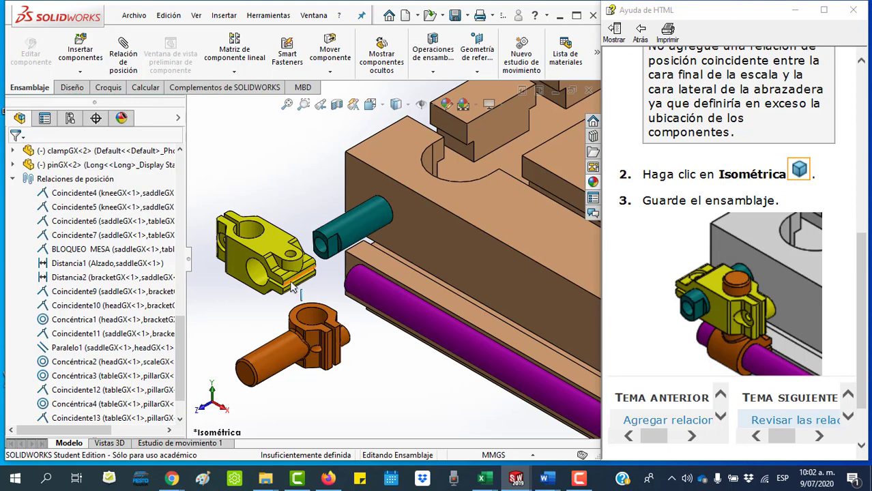
# Rotate the yellow clamp upright with Girar componente
pyautogui.click(331, 72)
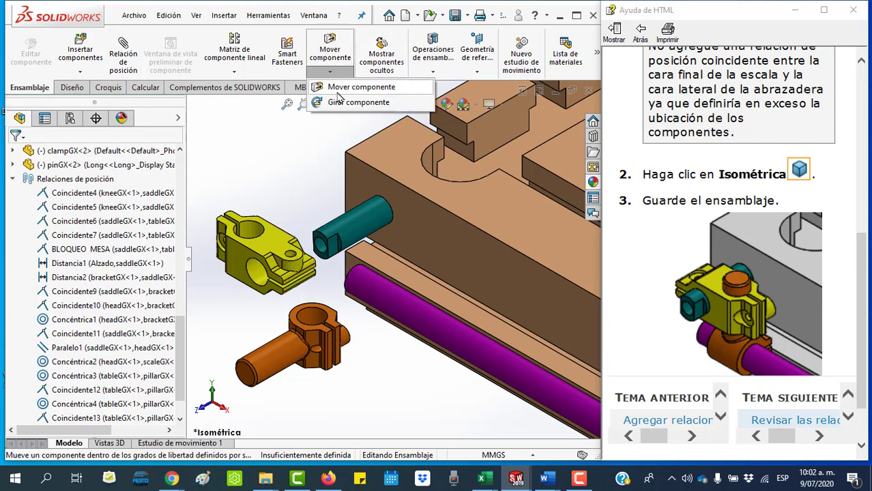
pyautogui.click(335, 103)
pyautogui.moveTo(286, 263)
pyautogui.mouseDown()
pyautogui.moveTo(252, 94)
pyautogui.moveTo(339, 184)
pyautogui.moveTo(288, 170)
pyautogui.moveTo(272, 155)
pyautogui.mouseUp()
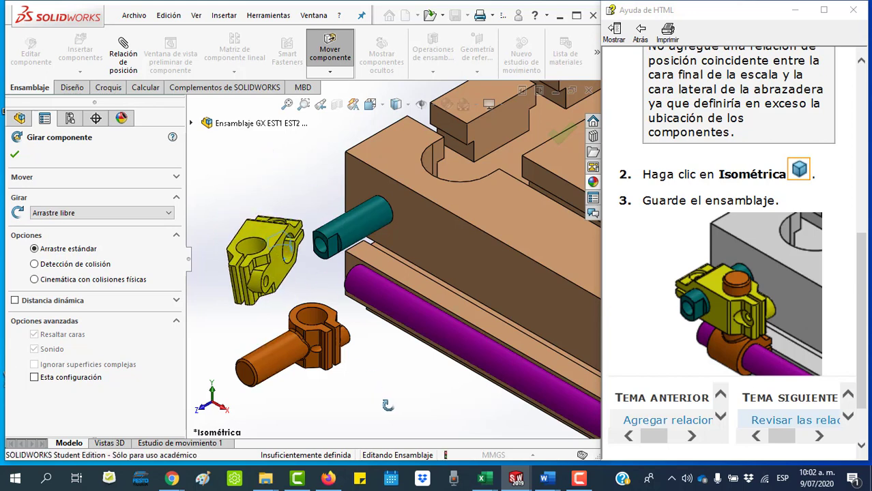
pyautogui.click(330, 52)
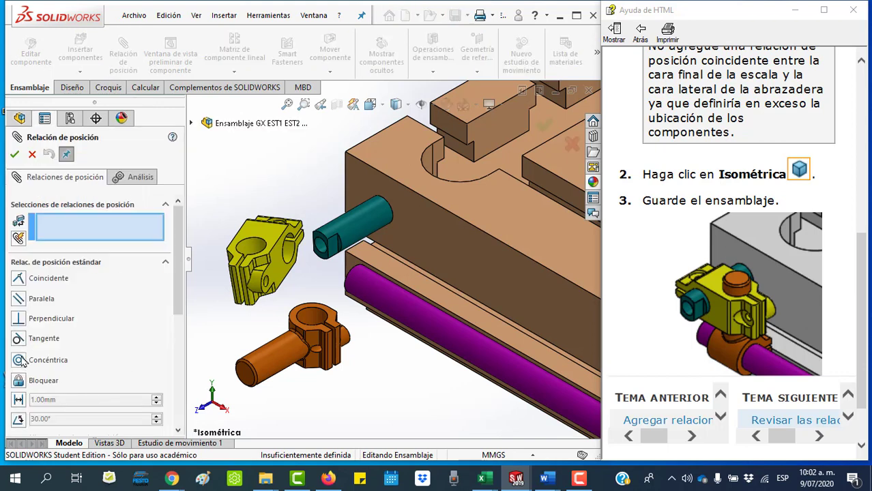
# Mate the clamp bore concentric to the teal pillar and turn it about the pillar axis
pyautogui.click(296, 260)
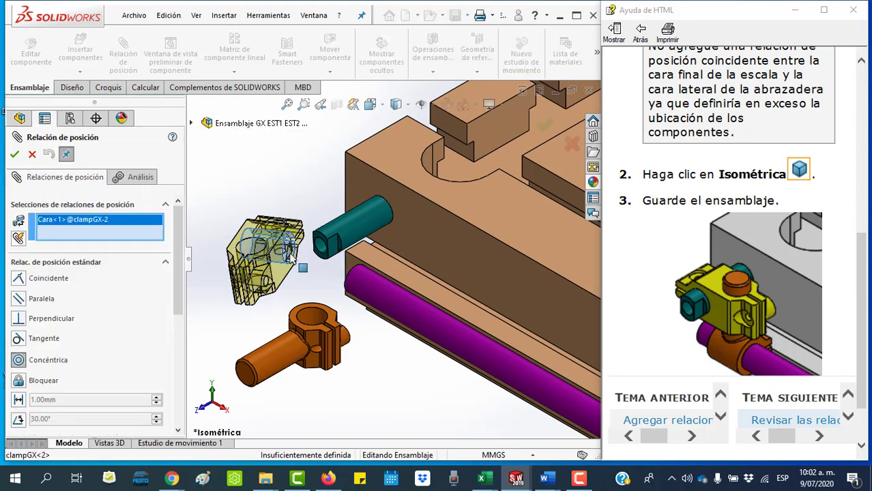
pyautogui.click(349, 244)
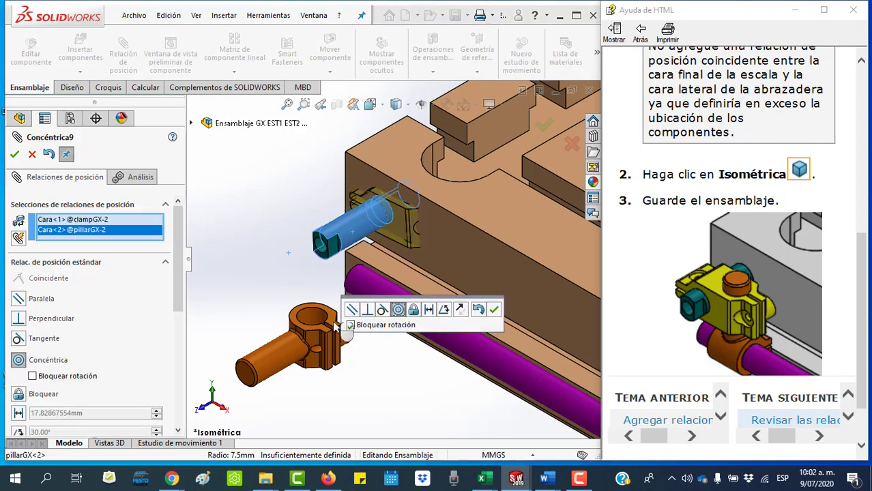
pyautogui.click(494, 312)
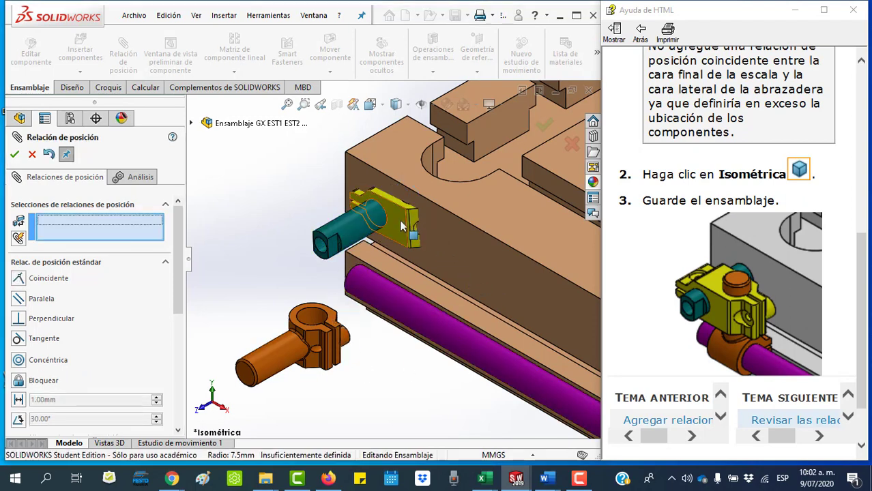
pyautogui.moveTo(354, 248); pyautogui.dragTo(349, 260)
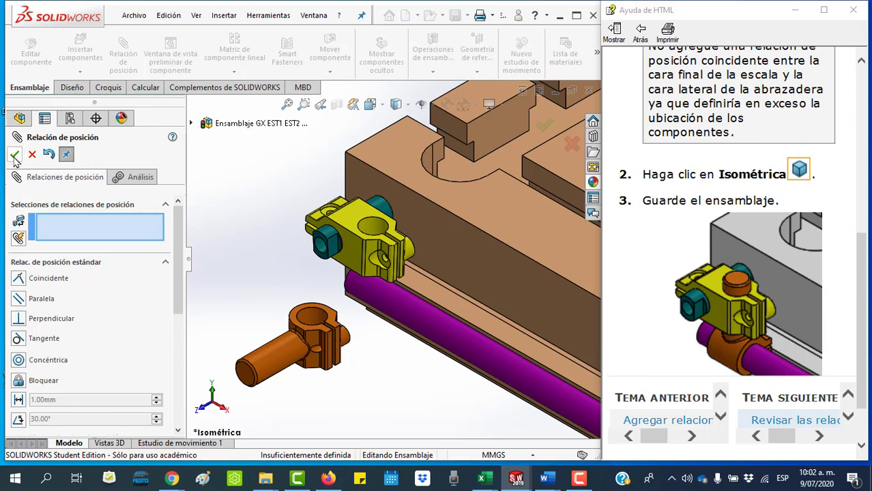
# Add a concentric mate centring the second pin in the clamp, with alignment flipped through the clamp
pyautogui.click(20, 367)
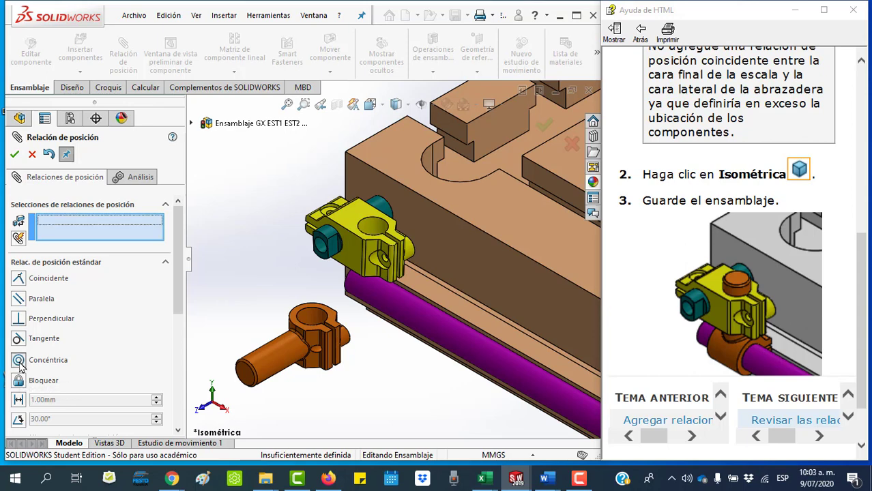
pyautogui.click(271, 366)
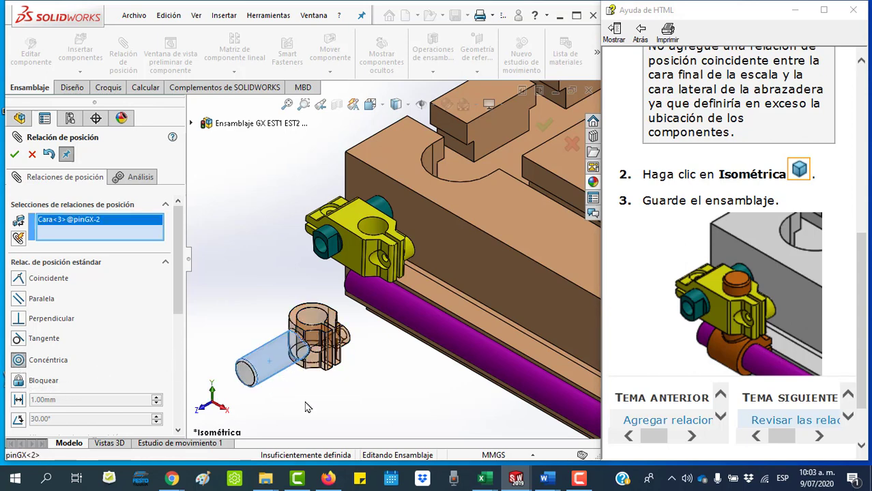
pyautogui.click(368, 223)
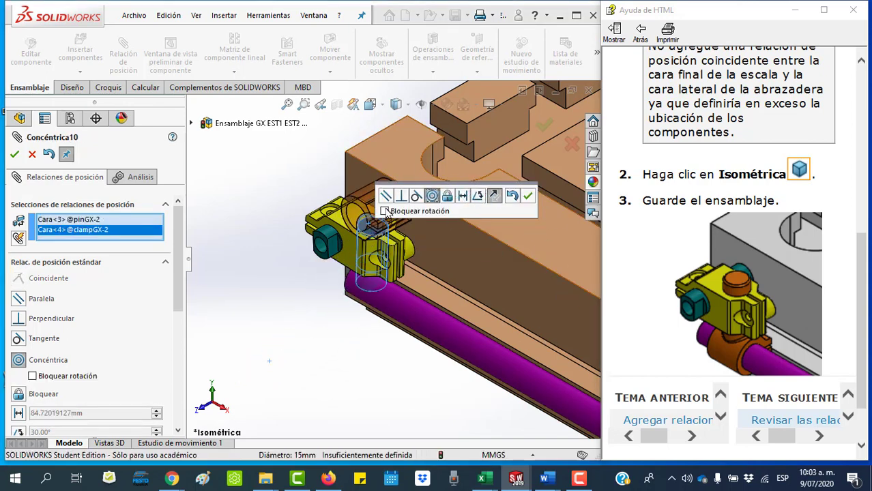
pyautogui.click(495, 198)
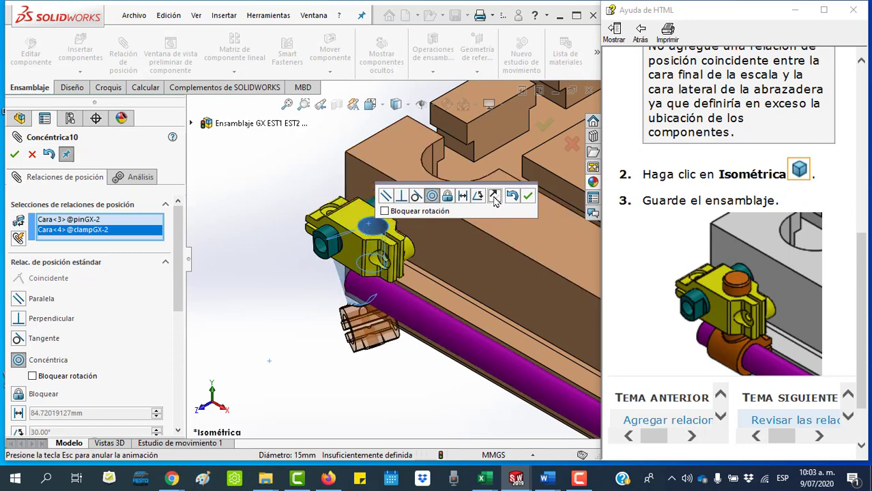
pyautogui.click(495, 197)
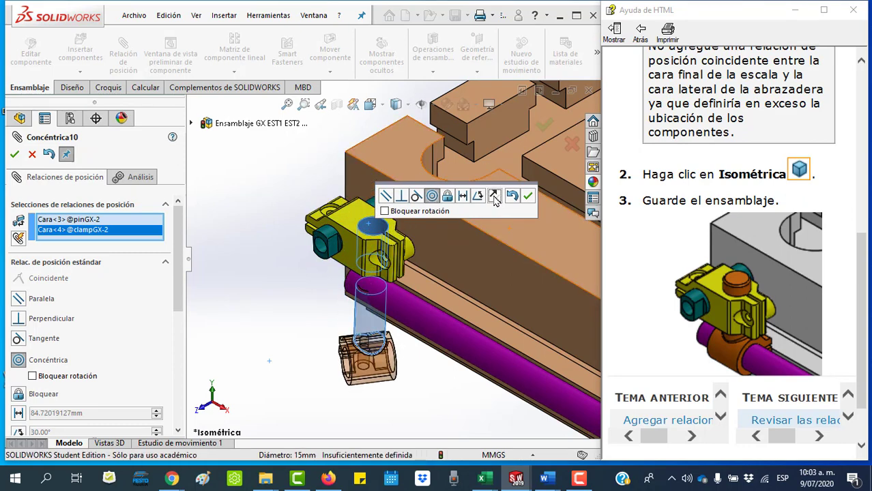
pyautogui.click(495, 197)
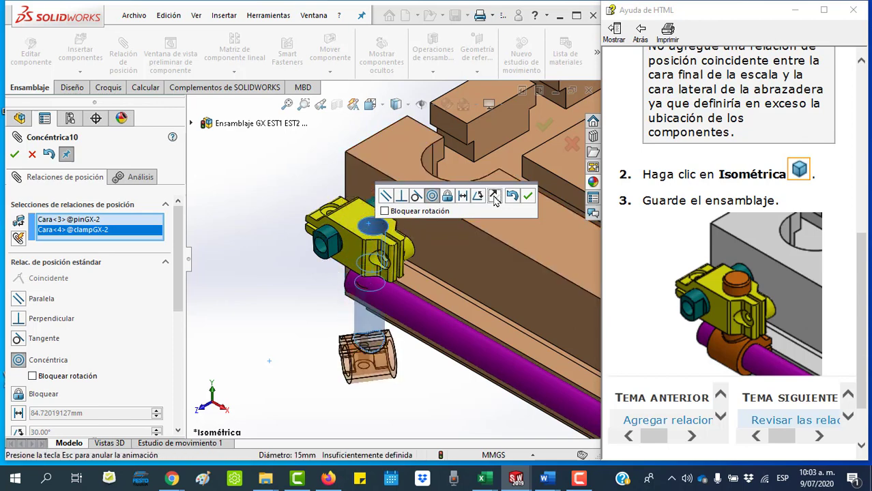
pyautogui.click(528, 197)
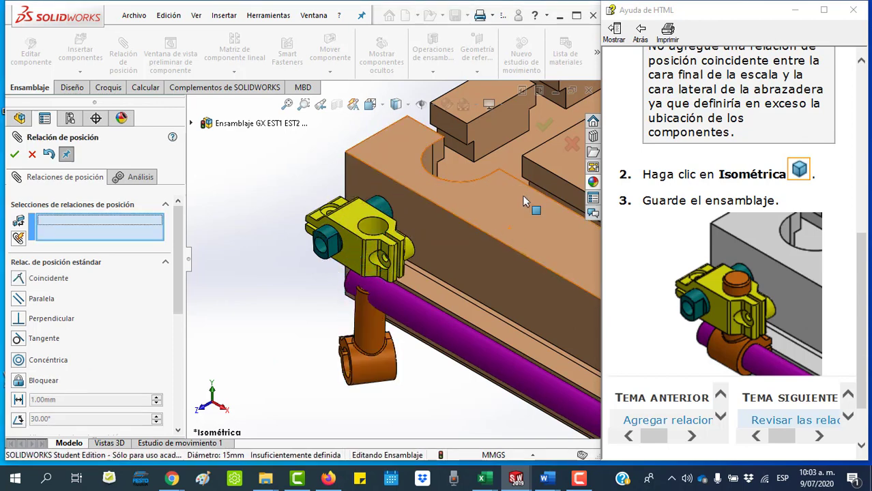
# Mate the purple scale rod concentric through the pin's bore (Concéntrica11) and slide it to test
pyautogui.moveTo(380, 369)
pyautogui.mouseDown()
pyautogui.moveTo(361, 372)
pyautogui.moveTo(402, 399)
pyautogui.mouseUp()
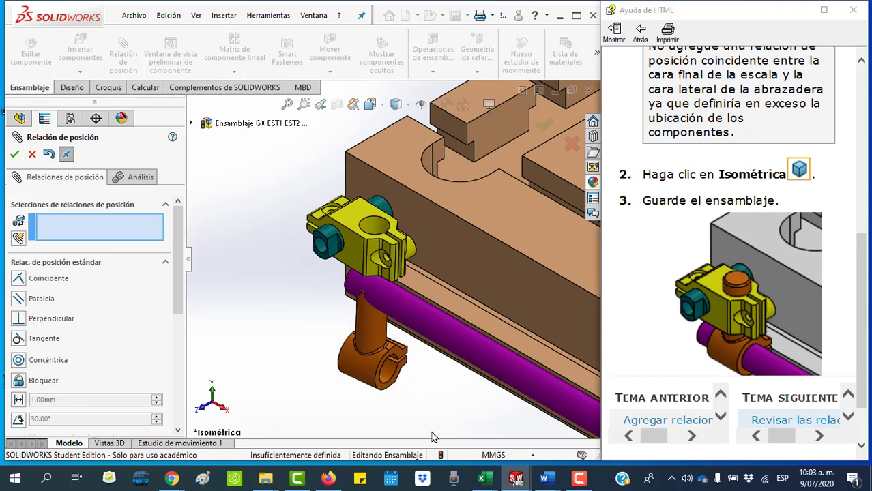
pyautogui.click(428, 333)
pyautogui.click(392, 383)
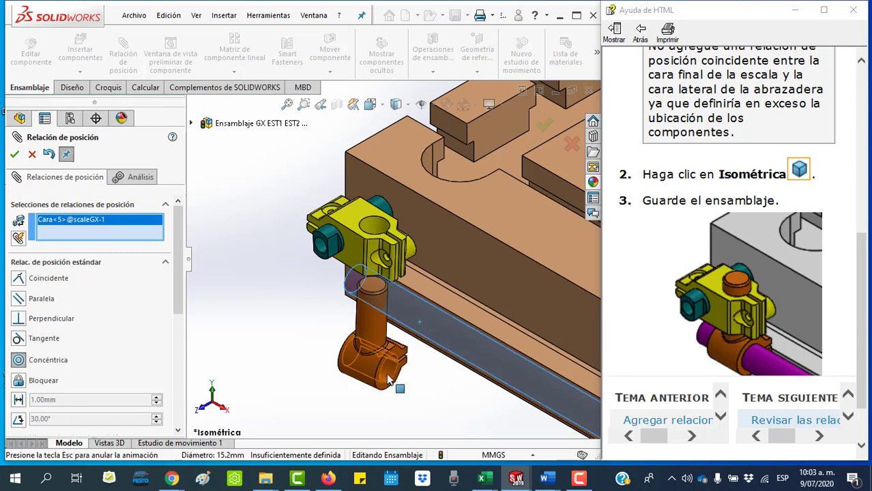
pyautogui.click(14, 154)
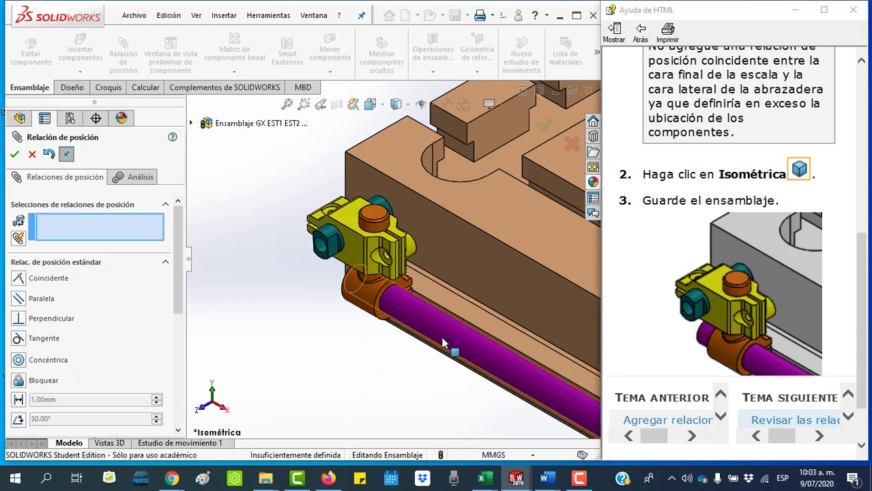
pyautogui.moveTo(447, 350); pyautogui.dragTo(425, 331)
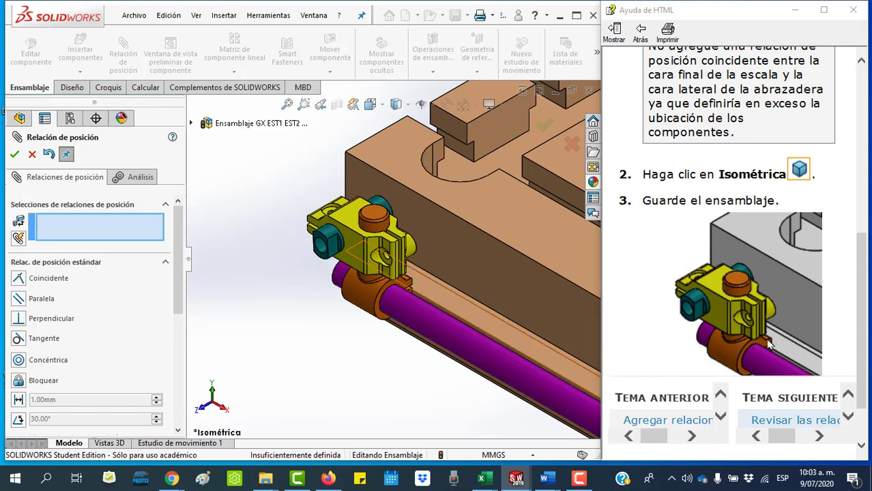
pyautogui.scroll(-2, 827, 314)
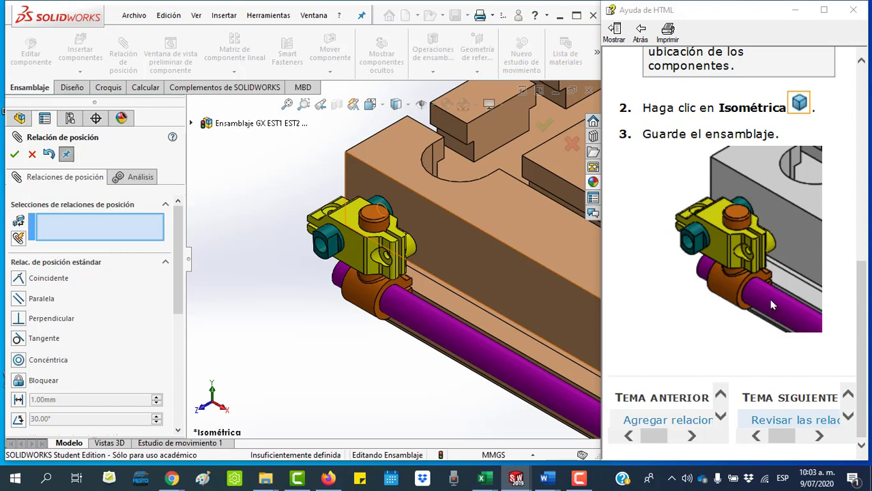
# Advance the help to the 'Revisar las relaciones de posición' topic
pyautogui.keyDown('ctrl'); pyautogui.scroll(-1, 689, 302); pyautogui.keyUp('ctrl')
pyautogui.keyDown('ctrl'); pyautogui.scroll(-1, 689, 302); pyautogui.keyUp('ctrl')
pyautogui.keyDown('ctrl'); pyautogui.scroll(-2, 690, 302); pyautogui.keyUp('ctrl')
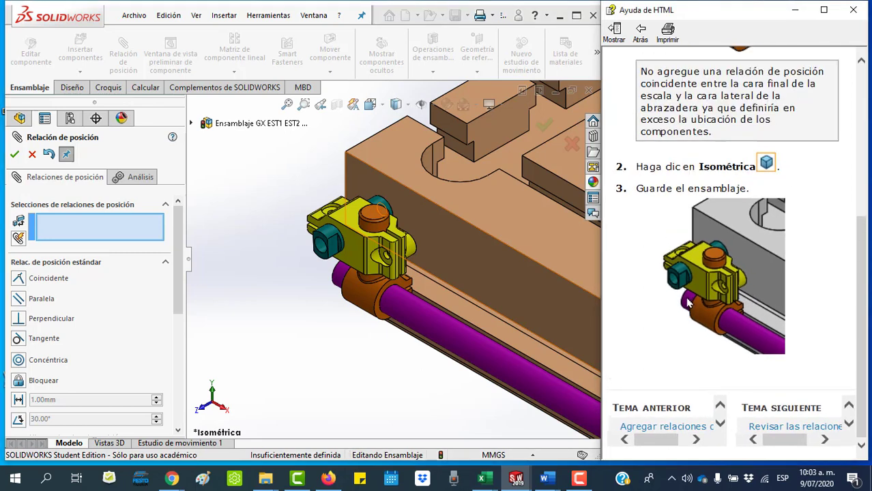
pyautogui.keyDown('ctrl'); pyautogui.scroll(-1, 690, 302); pyautogui.keyUp('ctrl')
pyautogui.keyDown('ctrl'); pyautogui.scroll(-1, 689, 303); pyautogui.keyUp('ctrl')
pyautogui.click(788, 437)
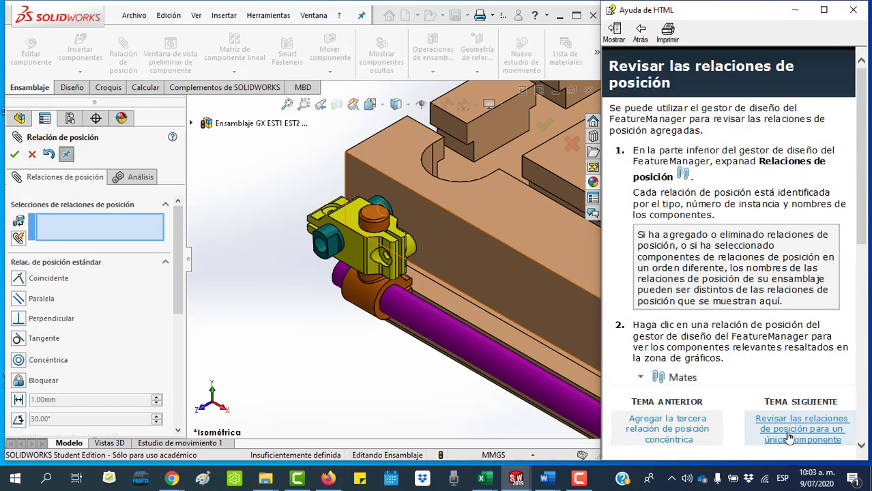
pyautogui.scroll(-2, 734, 290)
pyautogui.scroll(-3, 737, 294)
pyautogui.scroll(-8, 742, 303)
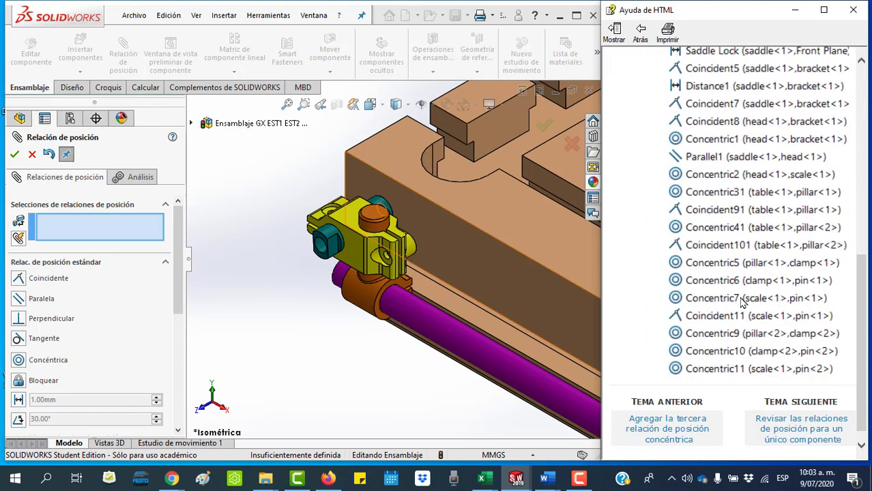
# Close the mate tool and expand the Relaciones de posición list in the tree
pyautogui.scroll(9, 744, 300)
pyautogui.scroll(2, 750, 294)
pyautogui.scroll(-3, 753, 293)
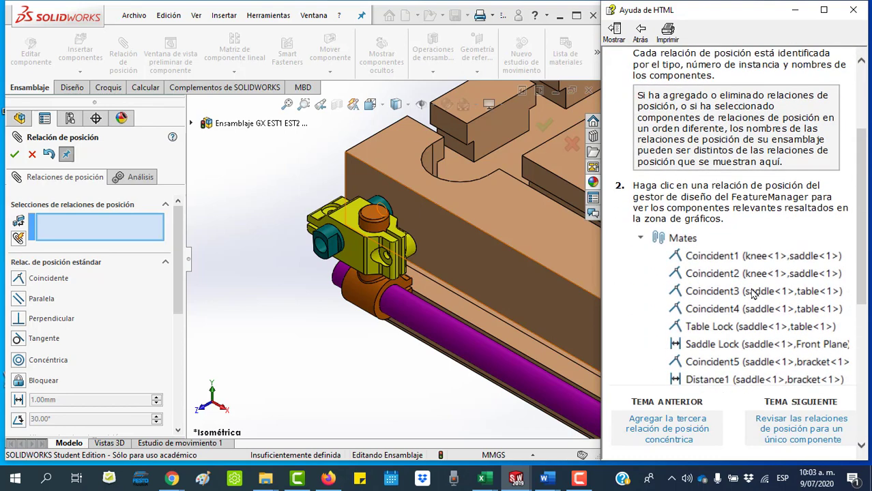
pyautogui.scroll(3, 754, 293)
pyautogui.scroll(-2, 751, 283)
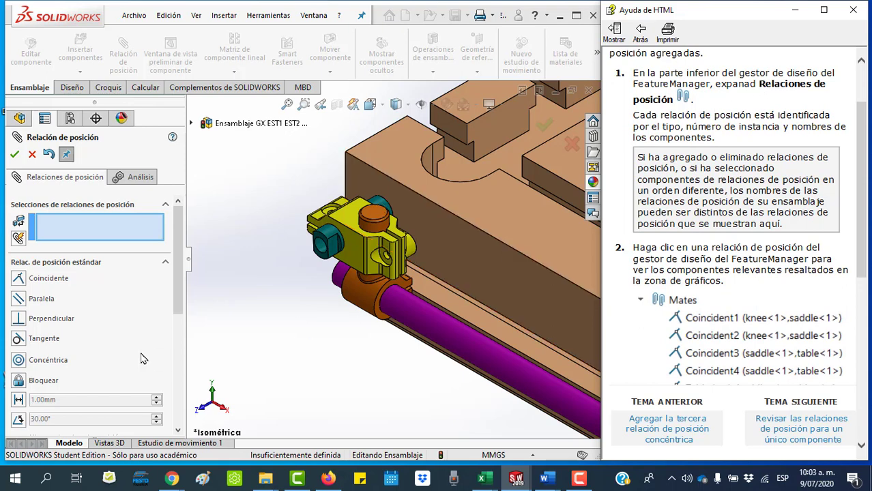
pyautogui.click(14, 154)
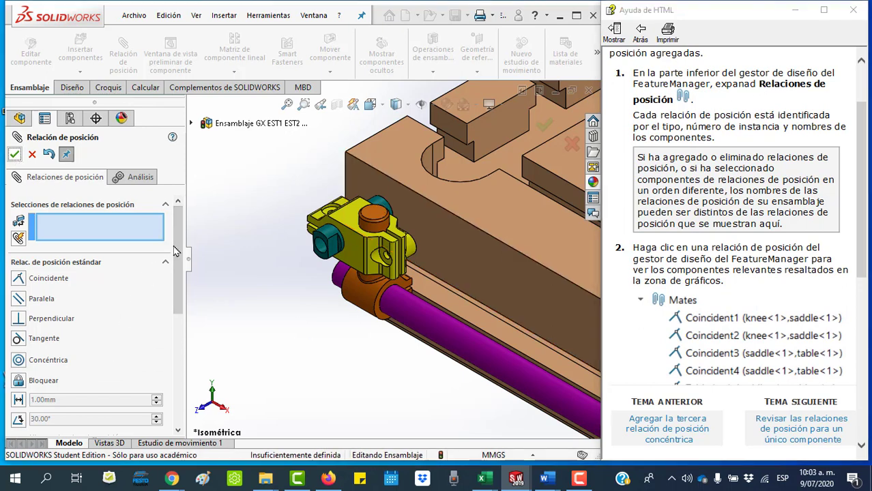
pyautogui.moveTo(181, 315)
pyautogui.mouseDown()
pyautogui.moveTo(179, 334)
pyautogui.moveTo(178, 300)
pyautogui.mouseUp()
# Inspect the Coincidente4 mate without changing it, then zoom to fit the whole milling table
pyautogui.click(68, 236)
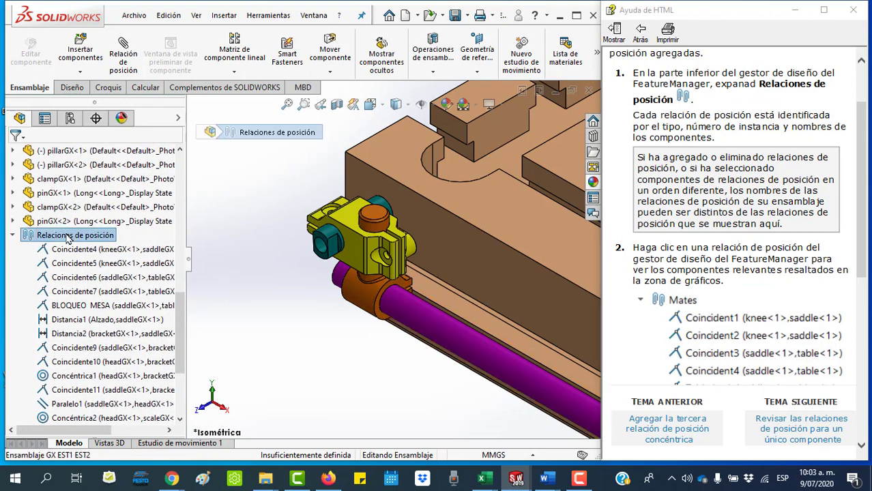
pyautogui.click(86, 251)
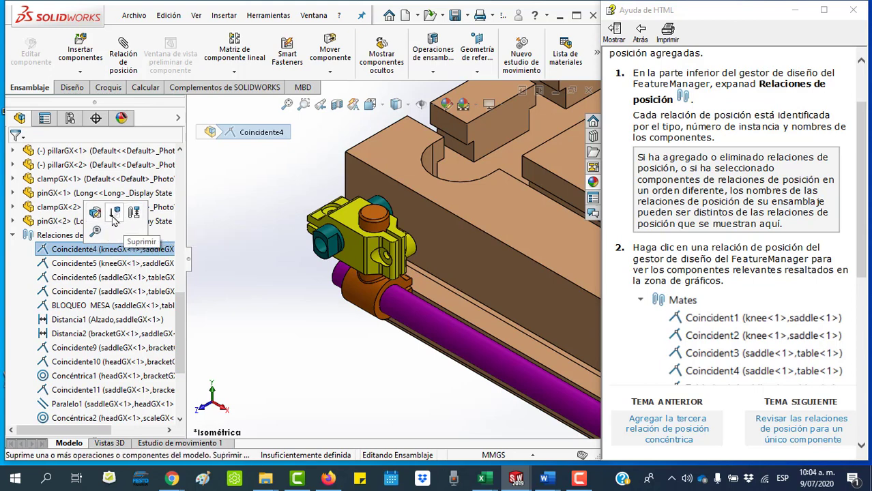
pyautogui.rightClick(75, 248)
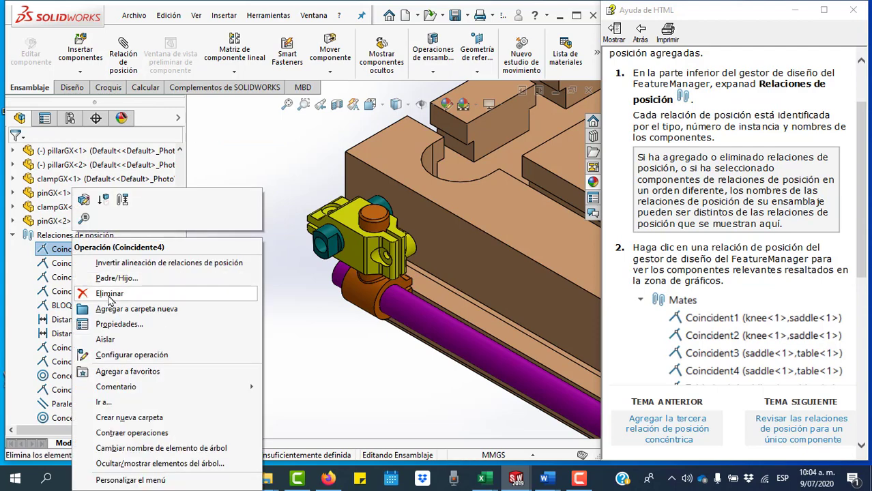
pyautogui.click(276, 209)
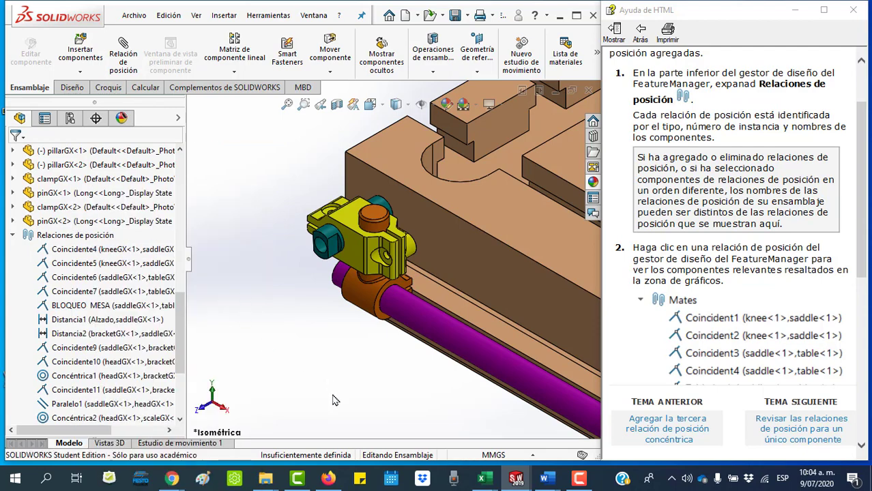
pyautogui.scroll(1, 335, 400)
pyautogui.scroll(1, 338, 394)
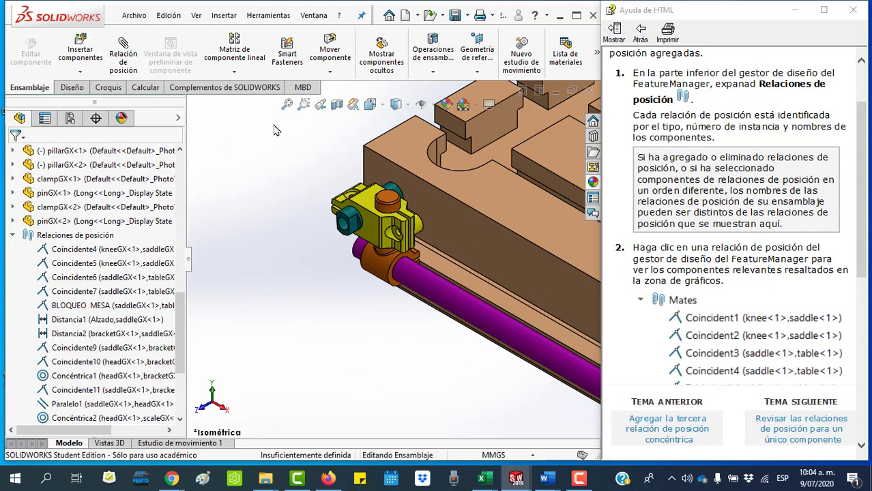
pyautogui.click(320, 104)
pyautogui.scroll(-2, 789, 402)
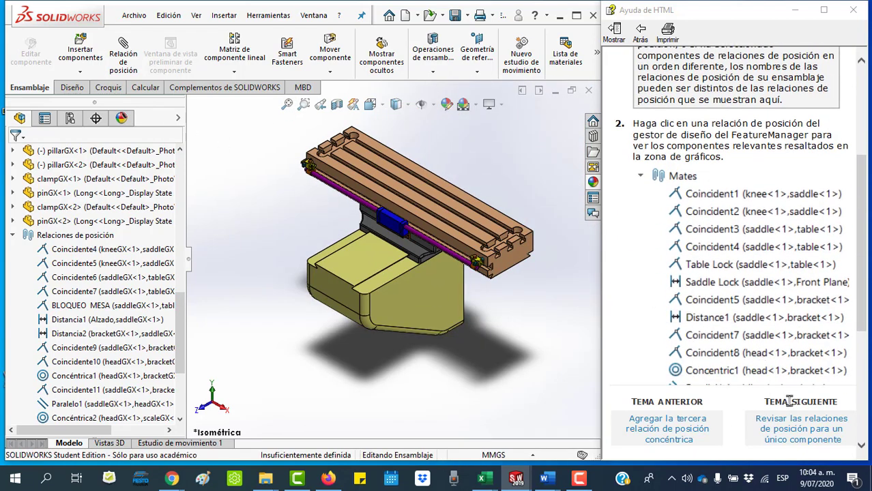
# Open the help topic on a single component's mates and read through it
pyautogui.click(804, 434)
pyautogui.scroll(-1, 785, 331)
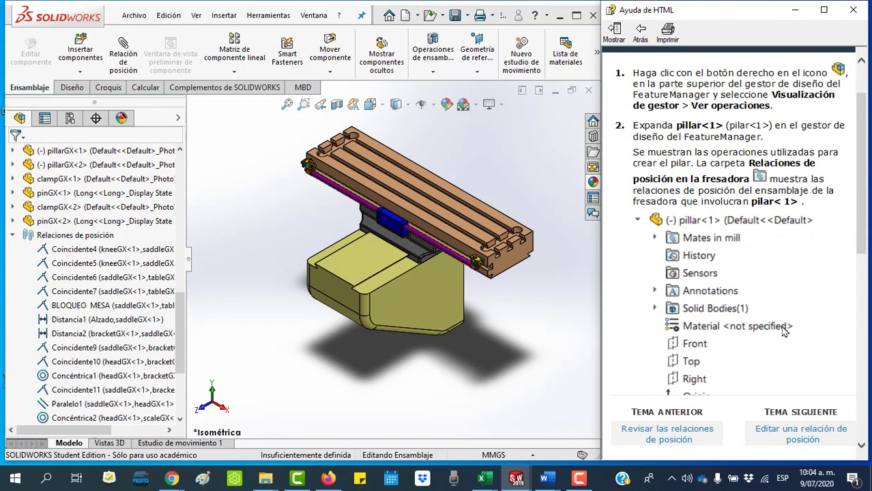
pyautogui.scroll(-3, 785, 330)
pyautogui.scroll(5, 784, 331)
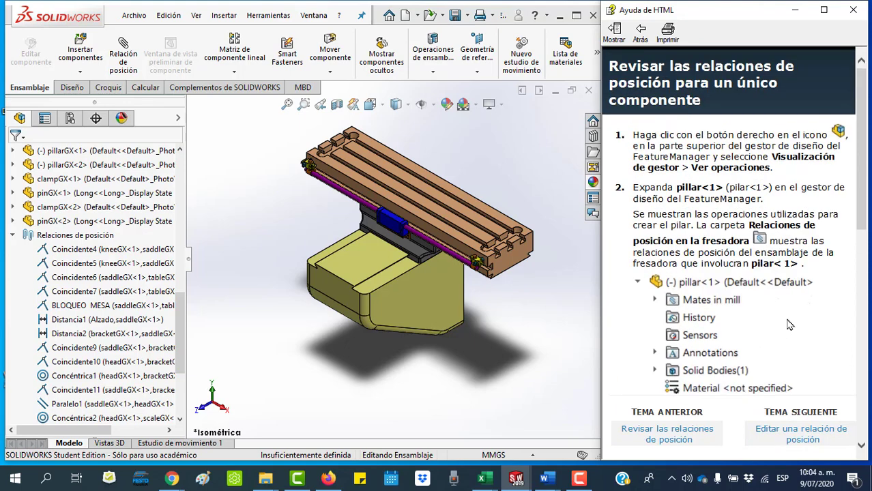
pyautogui.scroll(-4, 789, 325)
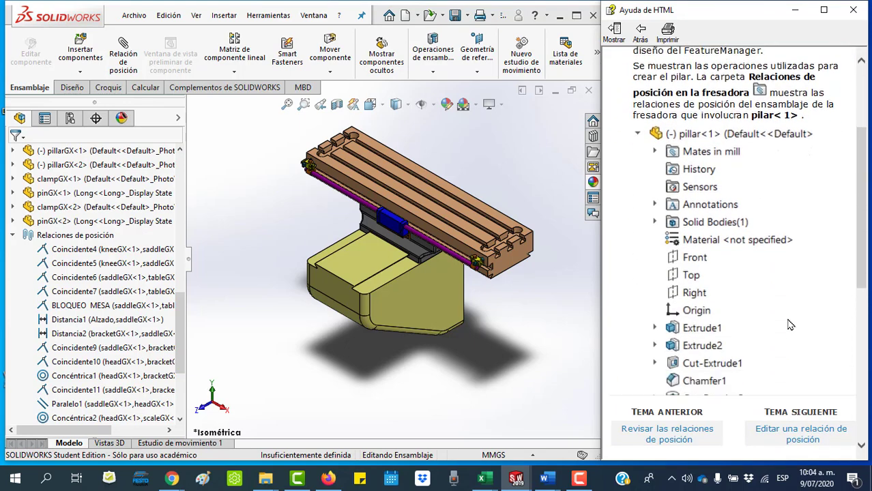
pyautogui.scroll(-2, 789, 325)
pyautogui.scroll(-5, 790, 325)
pyautogui.scroll(-2, 789, 325)
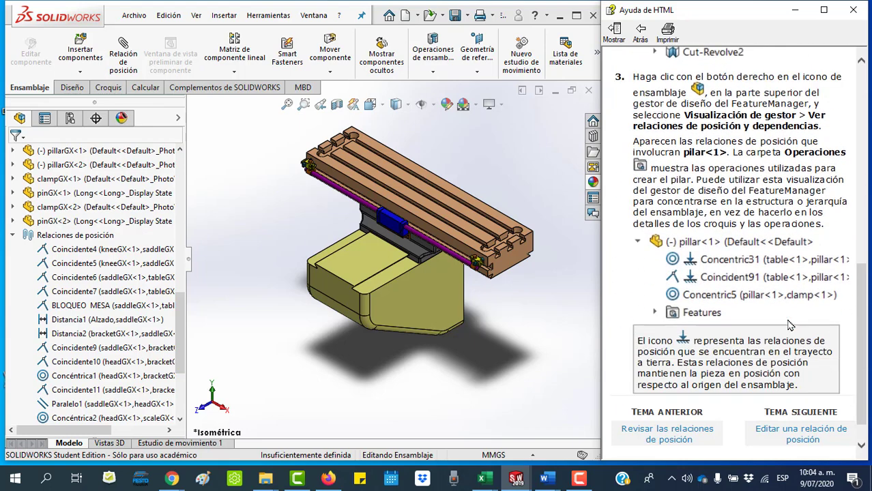
pyautogui.scroll(-1, 788, 321)
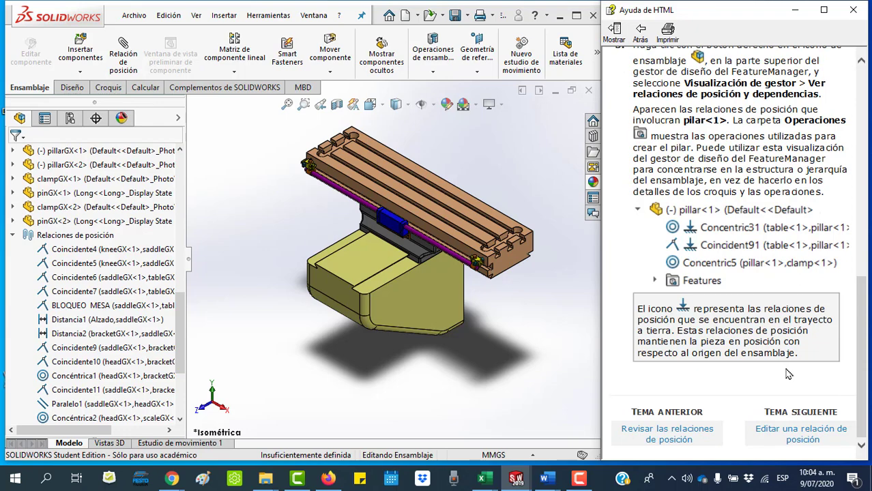
# Open the 'Editar una relación de posición' topic on changing the scale–pin mate to Distance
pyautogui.click(805, 440)
pyautogui.scroll(-4, 800, 382)
pyautogui.scroll(-2, 799, 381)
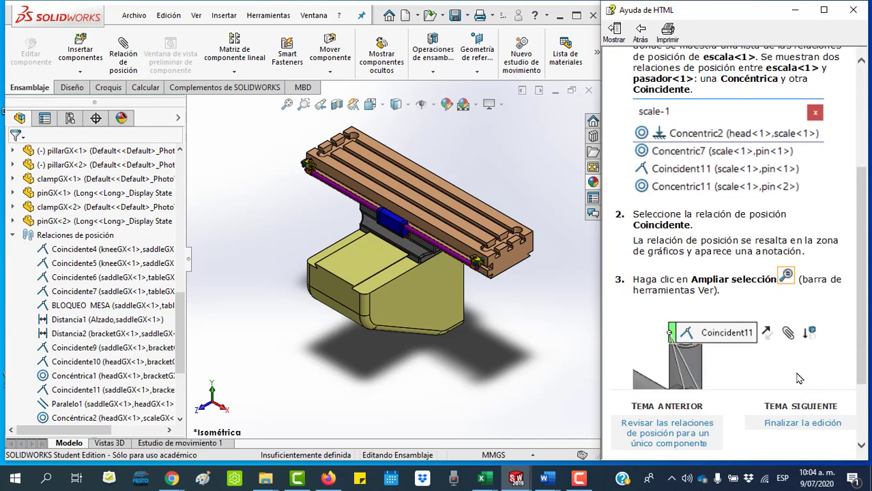
pyautogui.scroll(-2, 799, 379)
pyautogui.scroll(-1, 799, 377)
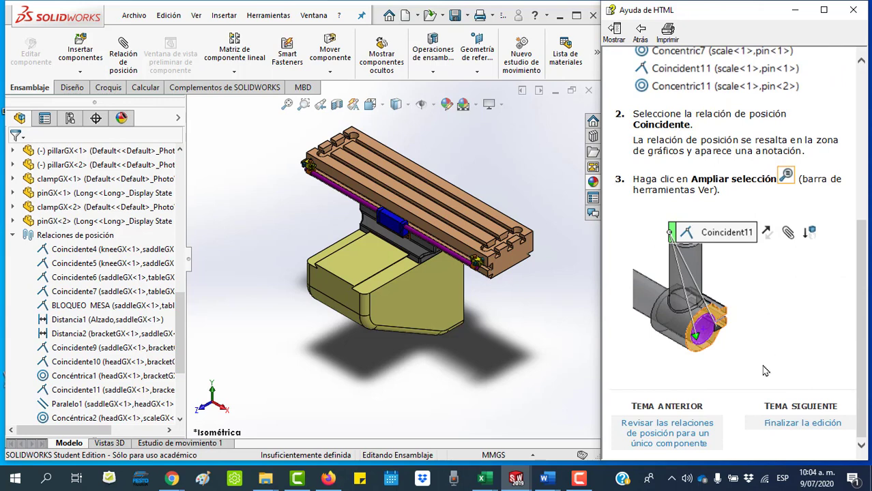
pyautogui.scroll(9, 762, 302)
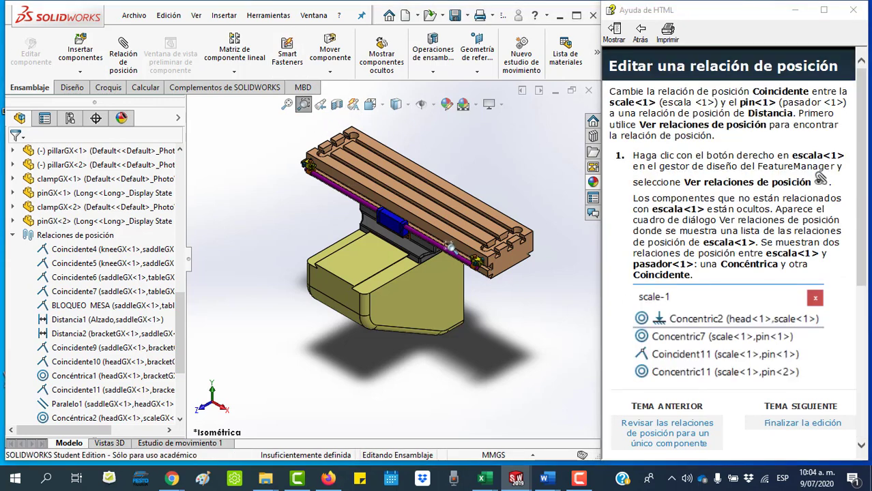
pyautogui.moveTo(461, 247); pyautogui.dragTo(501, 281)
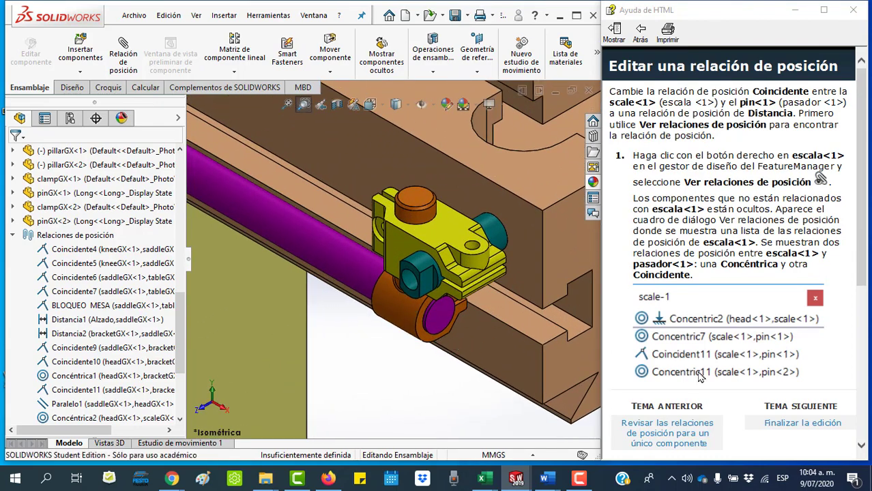
pyautogui.scroll(-3, 721, 280)
pyautogui.scroll(-2, 725, 290)
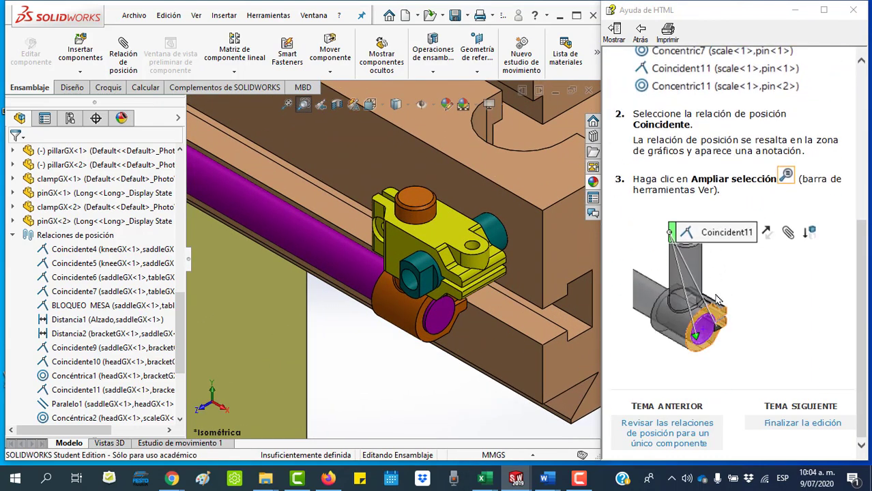
pyautogui.moveTo(407, 293); pyautogui.dragTo(486, 322)
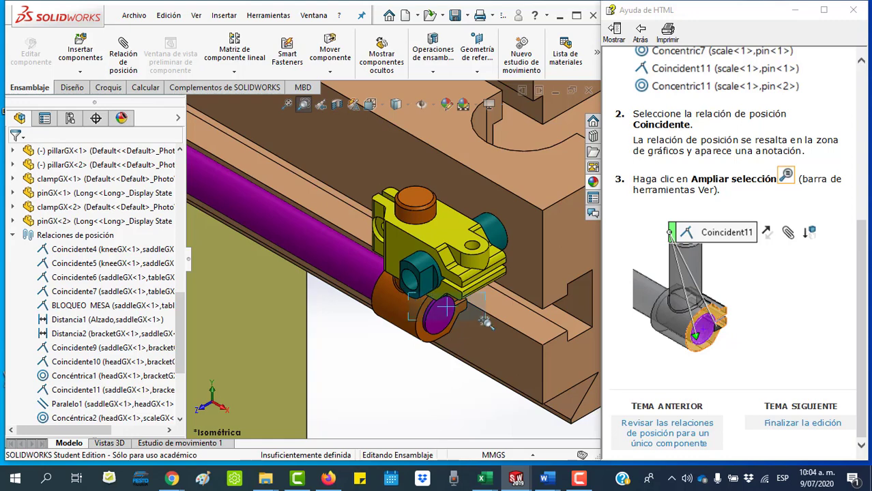
pyautogui.press('Escape')
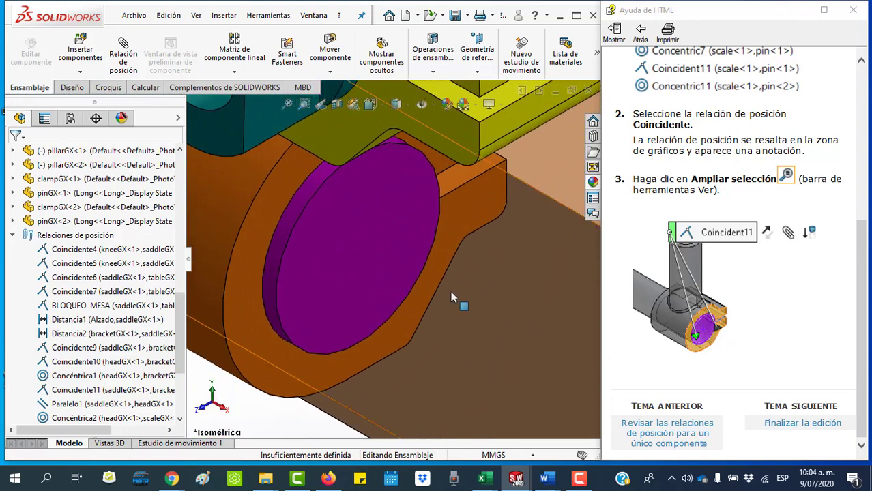
pyautogui.click(348, 256)
pyautogui.moveTo(349, 256)
pyautogui.mouseDown()
pyautogui.moveTo(333, 287)
pyautogui.moveTo(423, 315)
pyautogui.moveTo(481, 359)
pyautogui.moveTo(369, 276)
pyautogui.moveTo(461, 348)
pyautogui.moveTo(336, 266)
pyautogui.moveTo(382, 292)
pyautogui.moveTo(373, 286)
pyautogui.moveTo(503, 327)
pyautogui.mouseUp()
pyautogui.press('Escape')
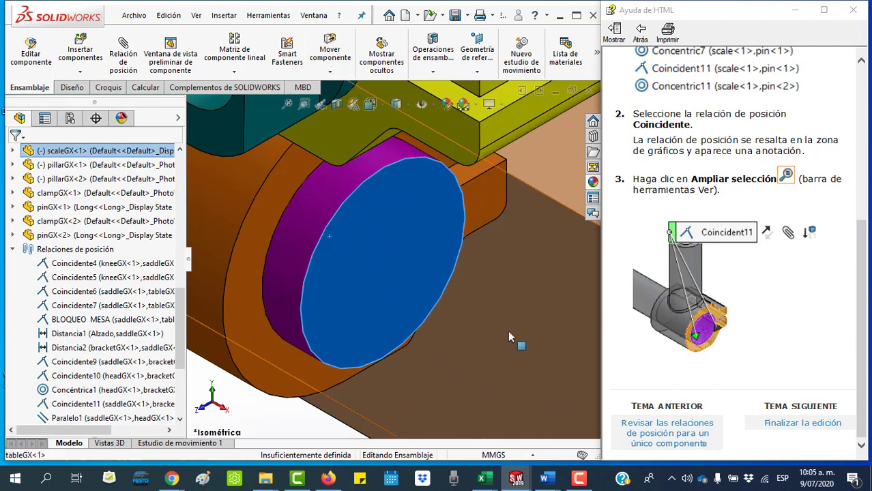
pyautogui.click(508, 331)
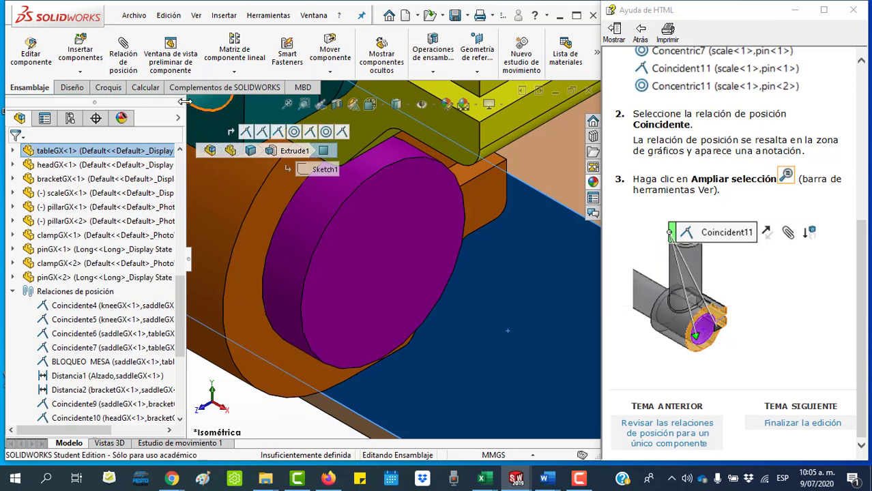
pyautogui.click(384, 107)
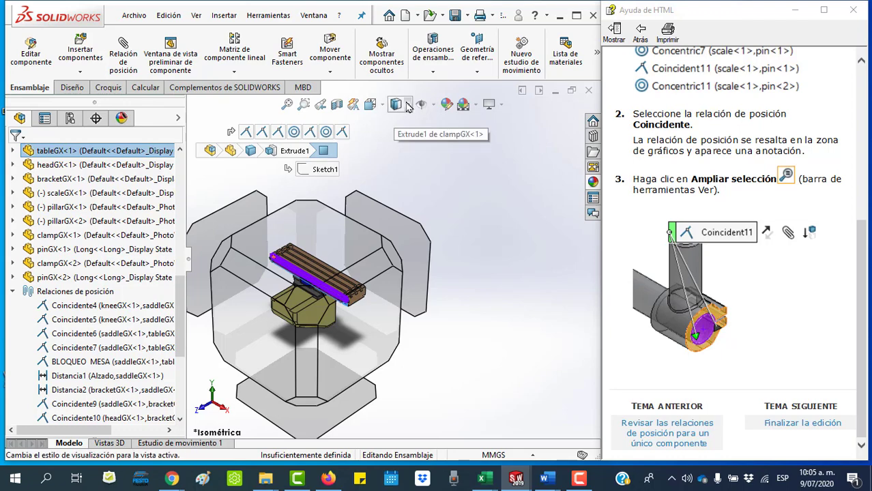
# Switch the assembly to Front view and briefly select the scale bar
pyautogui.click(380, 111)
pyautogui.click(380, 111)
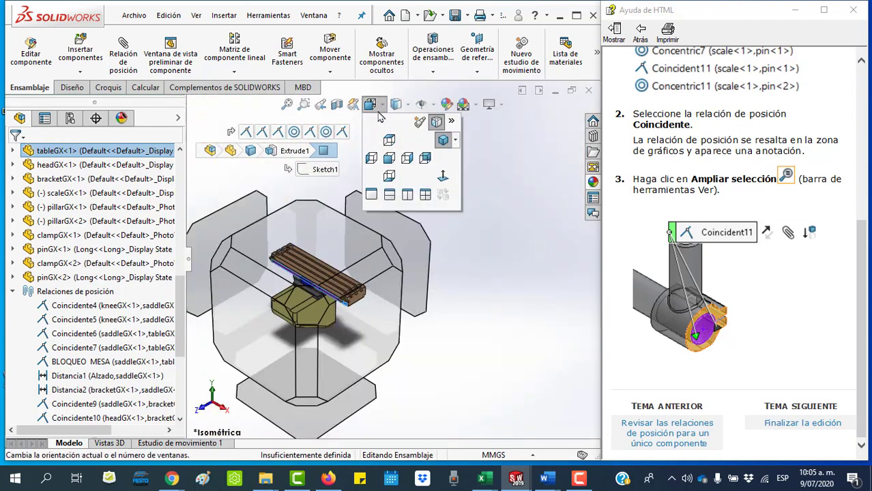
pyautogui.click(388, 158)
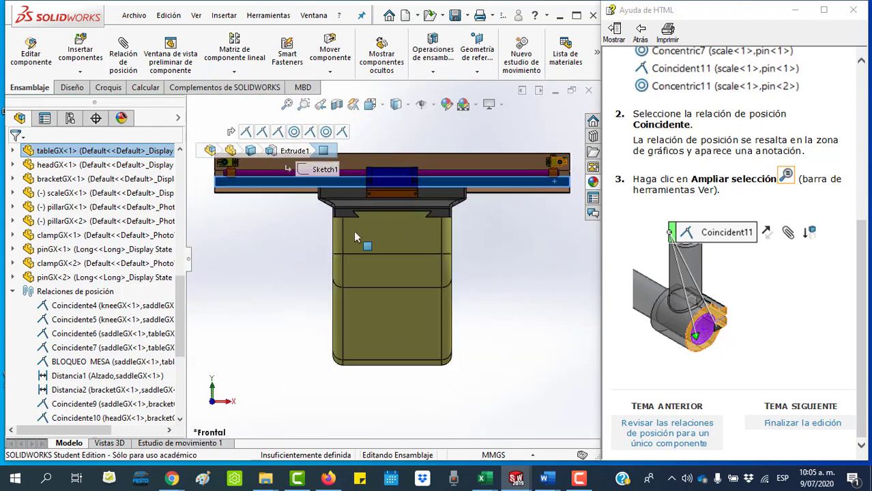
pyautogui.click(336, 172)
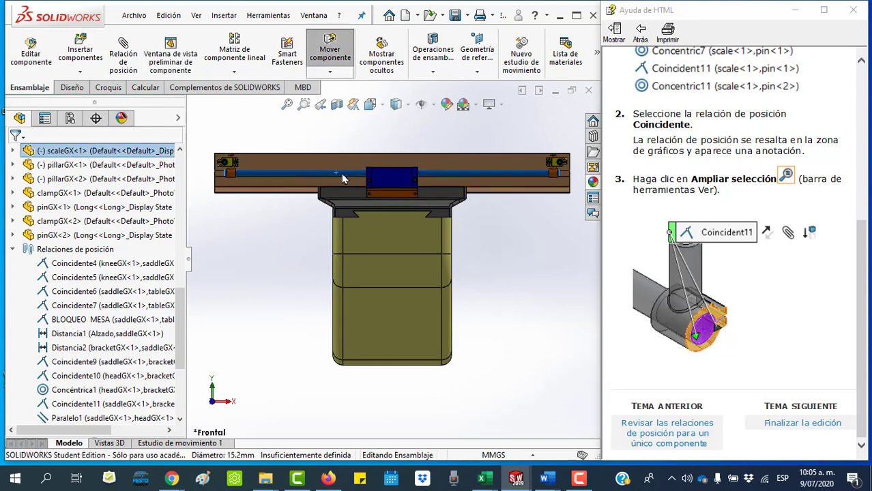
pyautogui.click(350, 117)
# Zoom into the scale bar's right end and bring up the Calcular evaluation tools
pyautogui.click(303, 104)
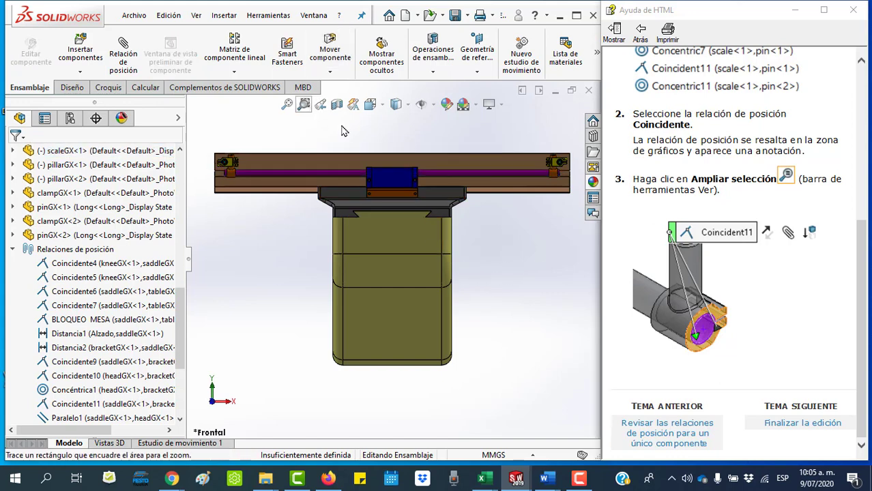
pyautogui.moveTo(570, 174); pyautogui.dragTo(395, 209)
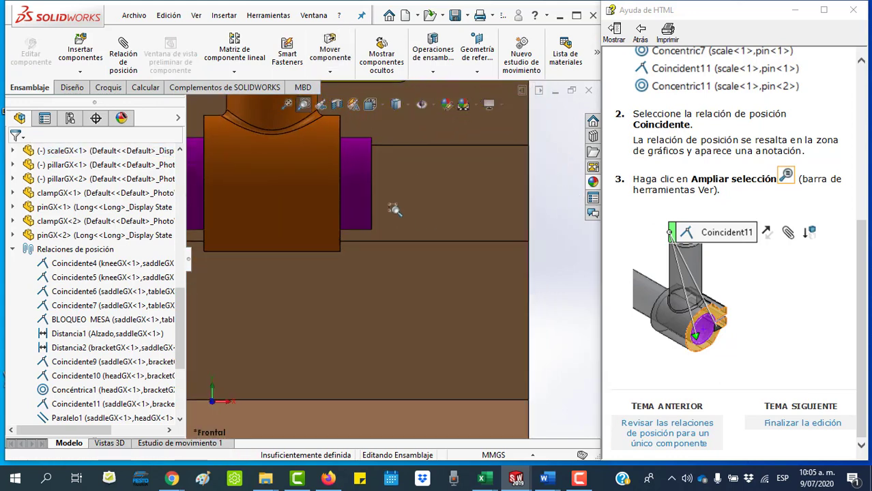
pyautogui.click(303, 104)
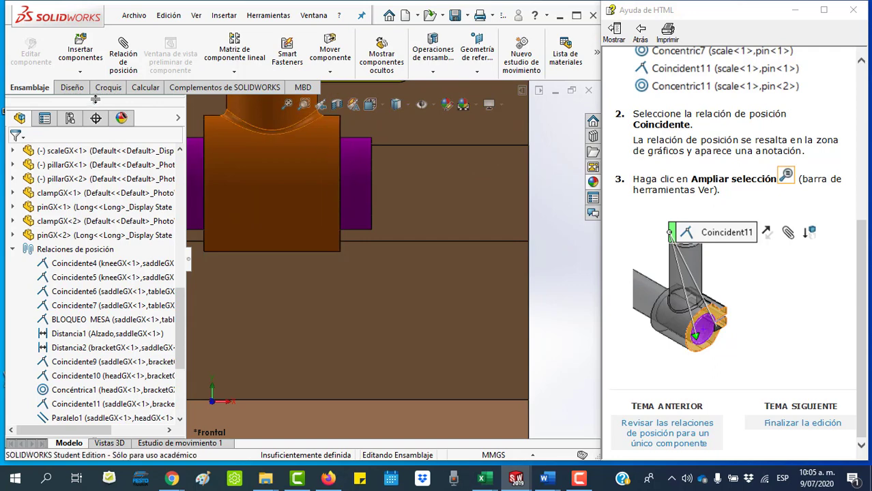
pyautogui.click(145, 87)
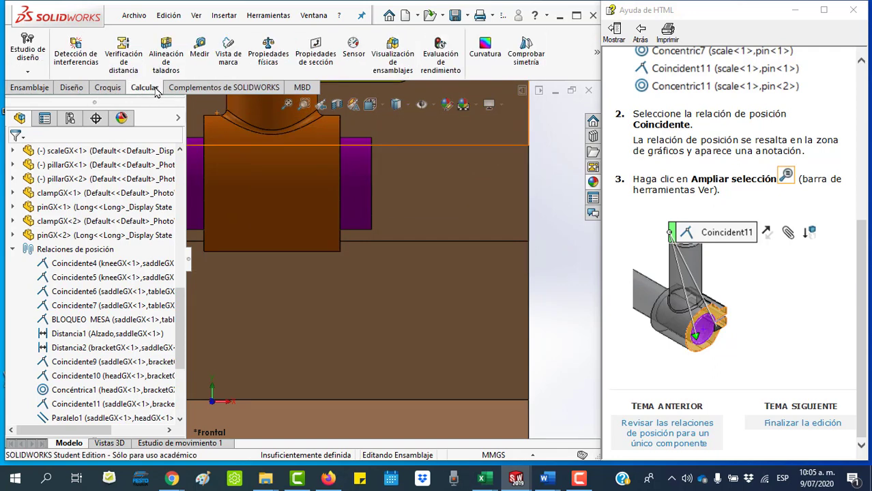
pyautogui.click(202, 55)
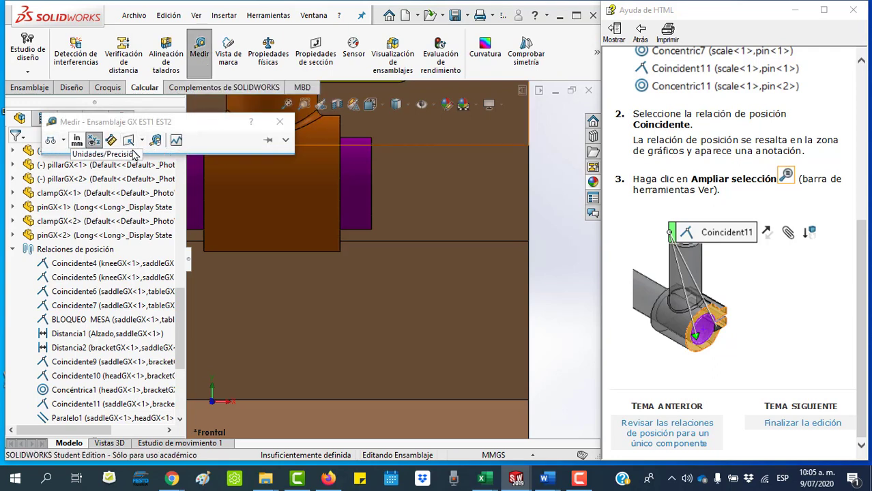
pyautogui.click(371, 146)
pyautogui.click(341, 153)
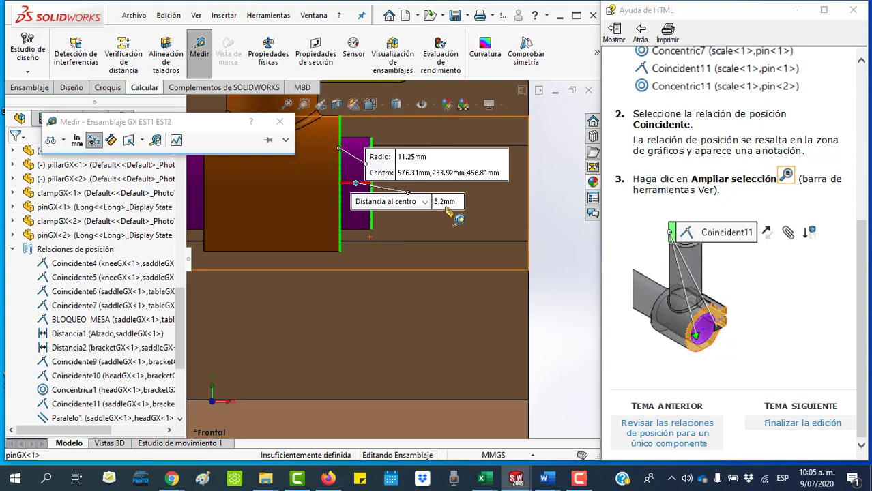
pyautogui.click(280, 121)
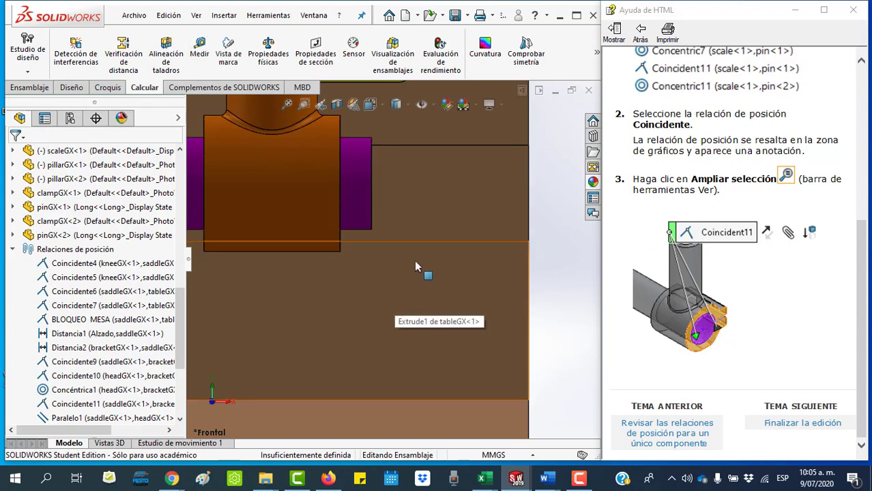
pyautogui.moveTo(415, 262)
pyautogui.mouseDown(button='middle')
pyautogui.moveTo(463, 261)
pyautogui.moveTo(403, 243)
pyautogui.moveTo(384, 257)
pyautogui.moveTo(390, 262)
pyautogui.mouseUp(button='middle')
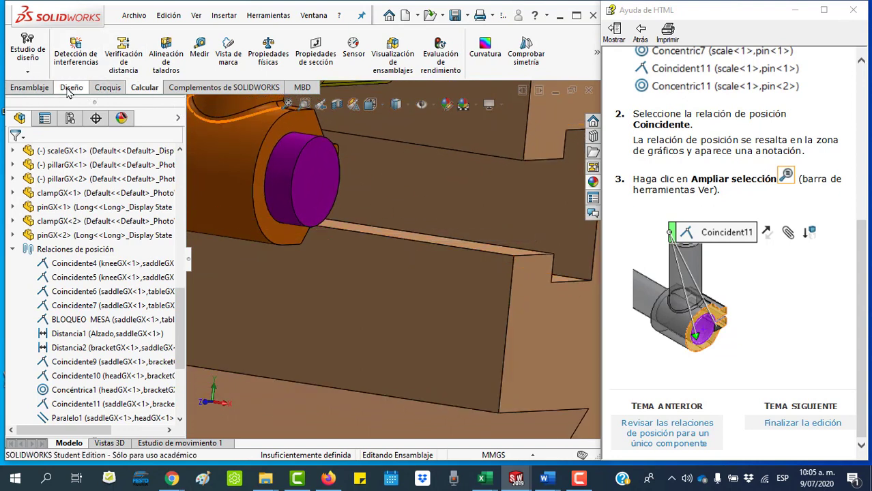
# Add distance mate Distancia3 holding the scale's face 5 mm from the pin's face
pyautogui.click(30, 87)
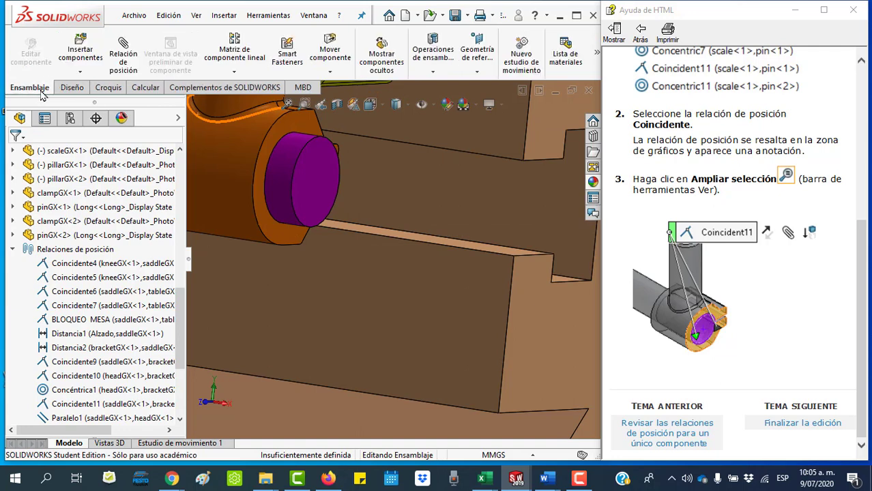
pyautogui.click(126, 62)
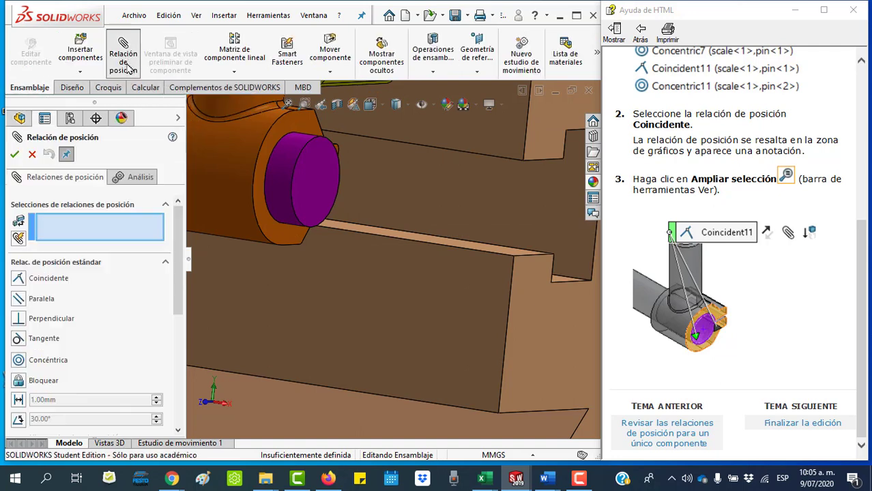
pyautogui.click(18, 401)
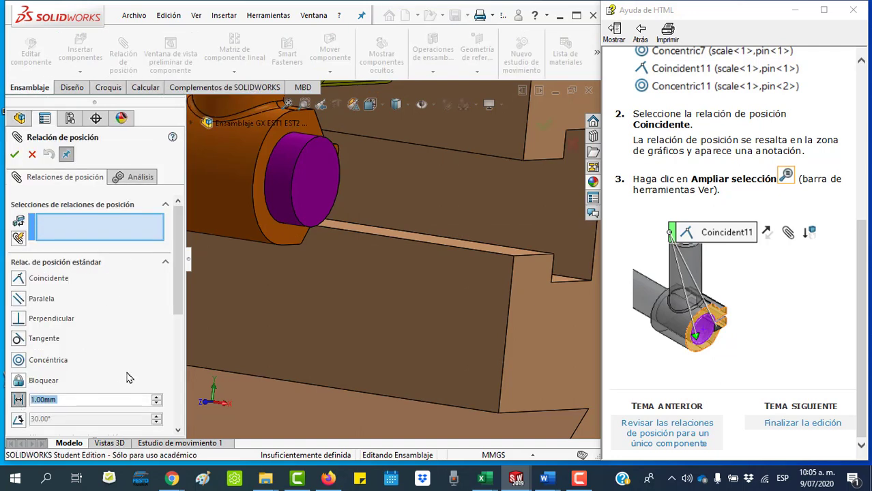
pyautogui.click(300, 178)
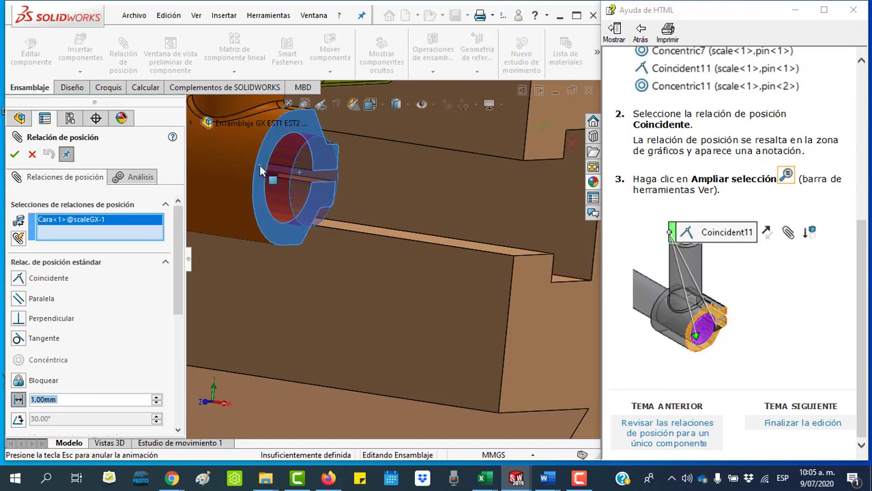
pyautogui.click(258, 194)
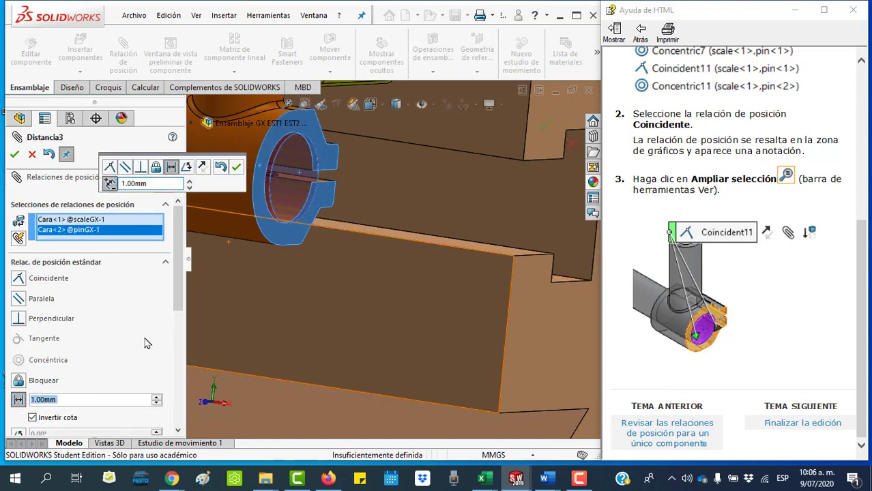
pyautogui.click(107, 401)
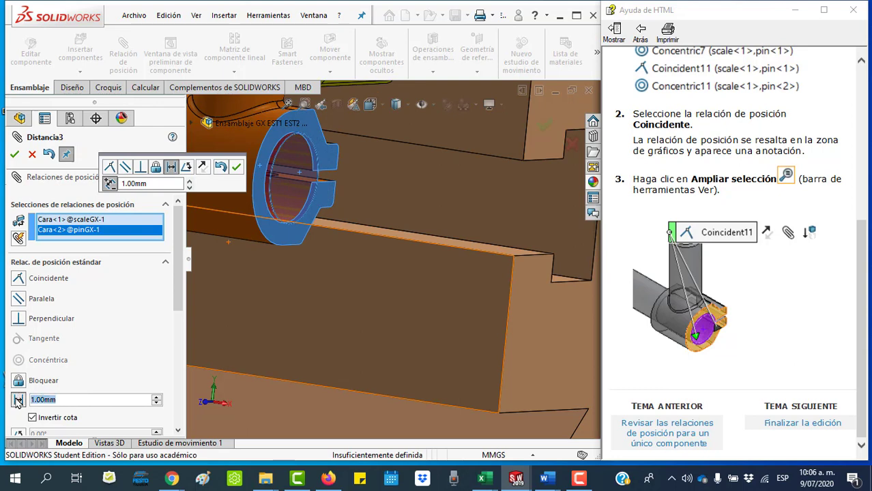
pyautogui.write('5')
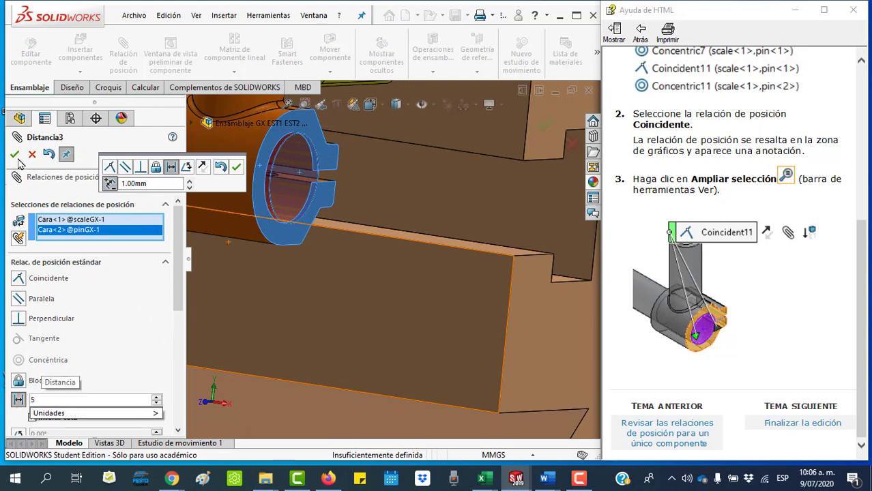
pyautogui.press('Return')
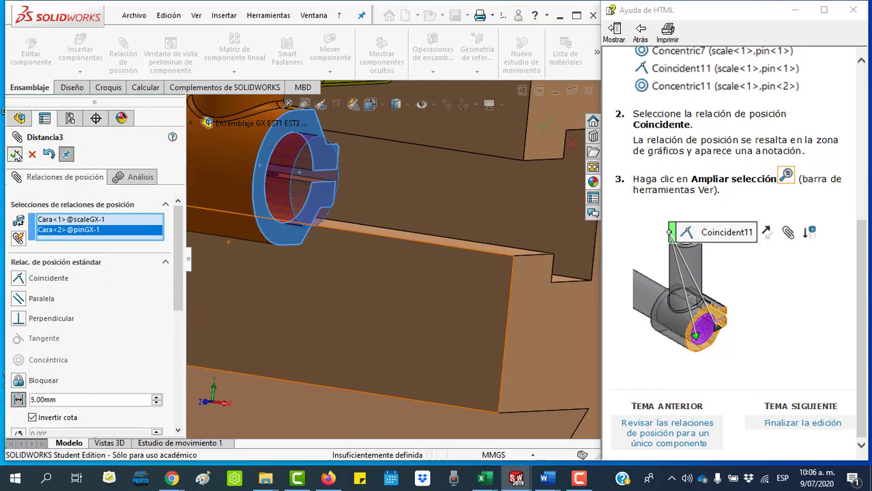
pyautogui.click(15, 155)
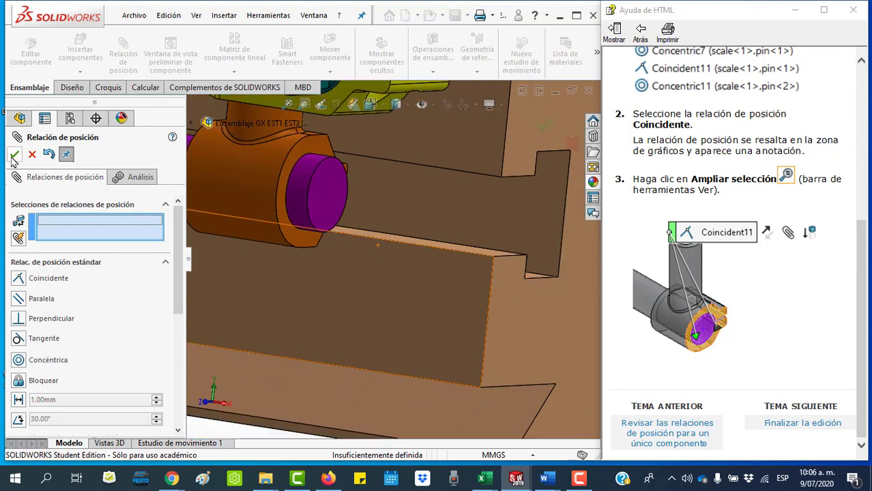
pyautogui.click(15, 157)
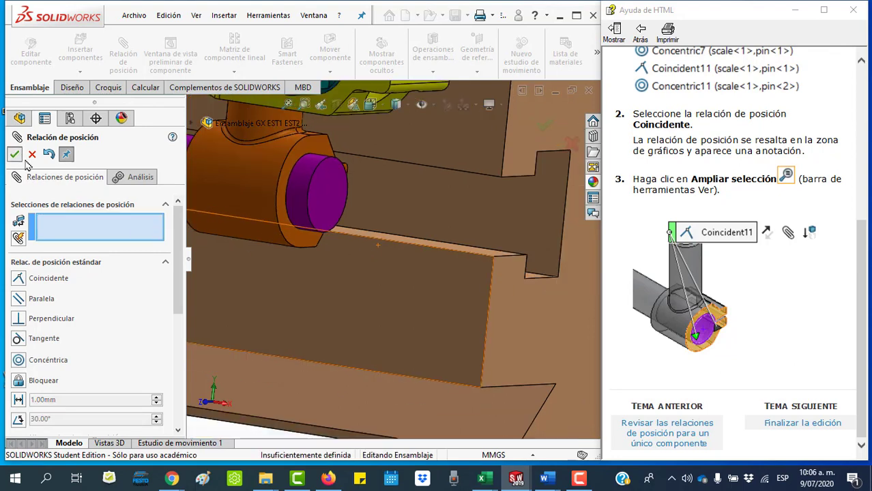
# Select the scale's end face, orbit along the table, and switch to the isometric view
pyautogui.click(324, 199)
pyautogui.scroll(3, 421, 200)
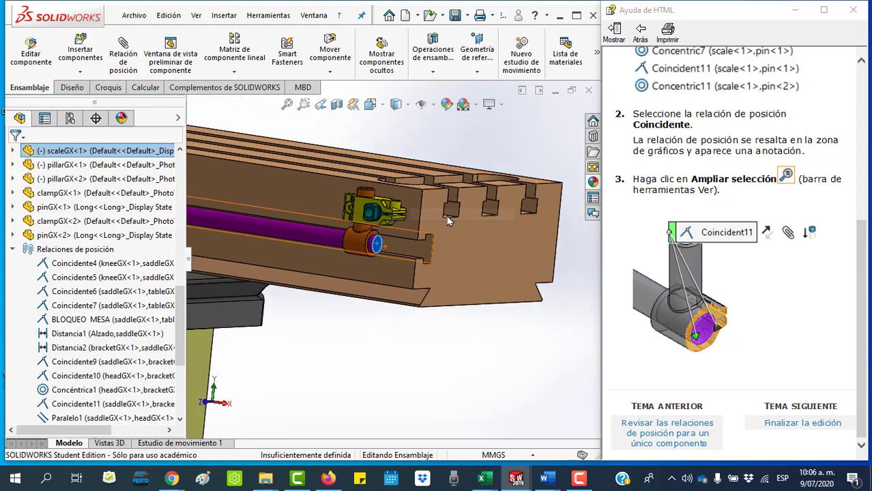
pyautogui.moveTo(421, 200)
pyautogui.mouseDown(button='middle')
pyautogui.moveTo(554, 328)
pyautogui.moveTo(506, 287)
pyautogui.mouseUp(button='middle')
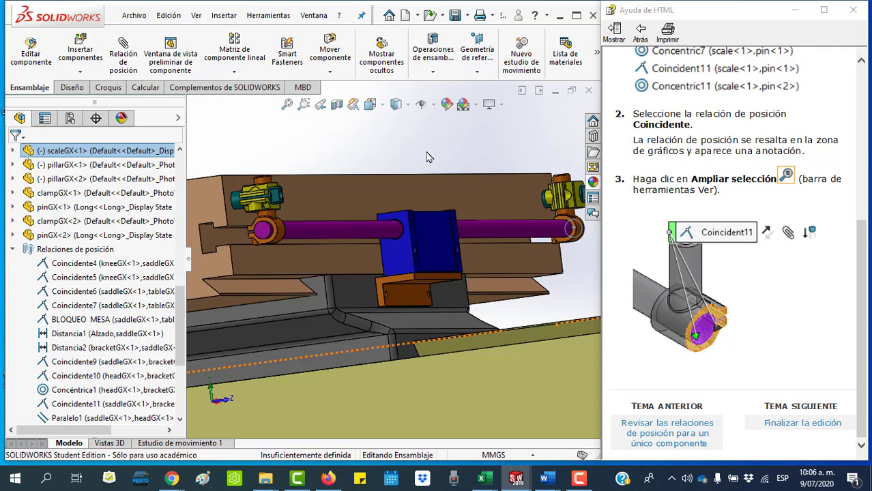
pyautogui.press('space')
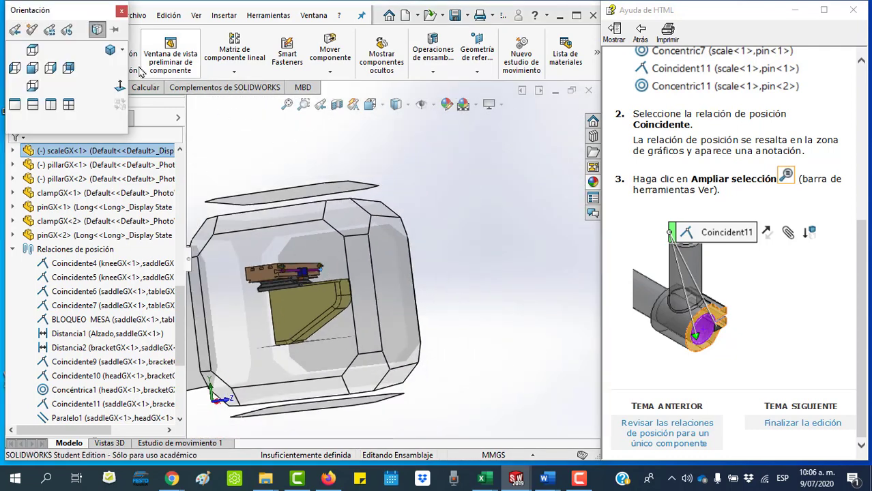
pyautogui.click(110, 50)
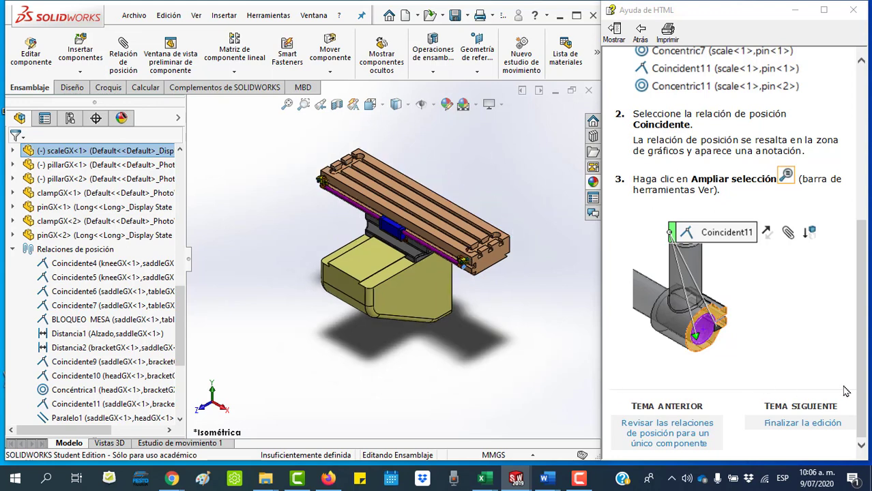
# Advance to the next help topic and zoom in on the pin at the table end
pyautogui.click(803, 424)
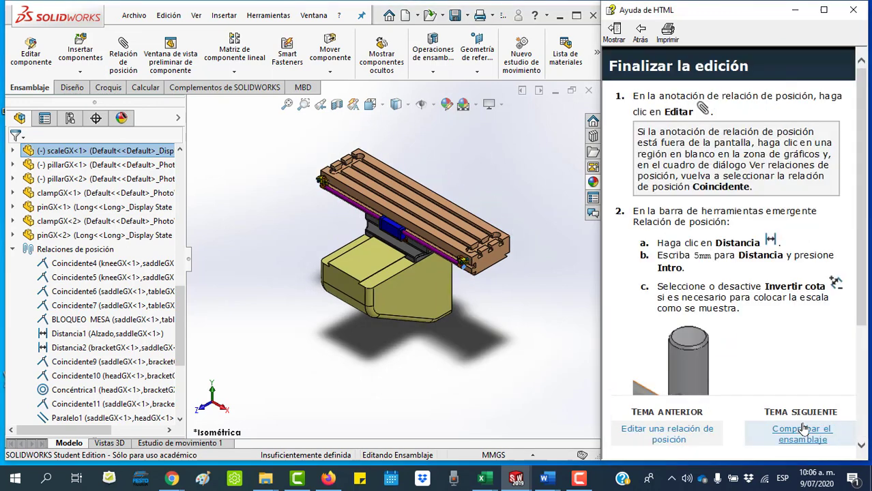
pyautogui.scroll(-4, 778, 368)
pyautogui.scroll(-2, 778, 369)
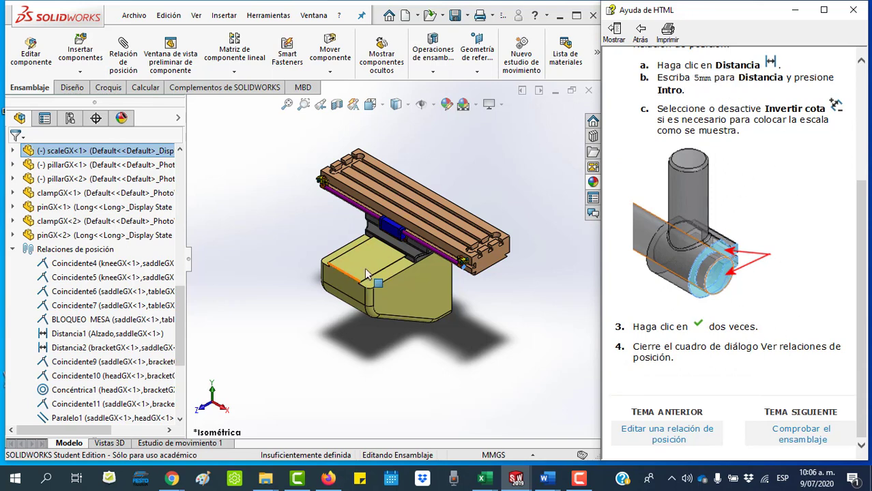
pyautogui.click(303, 104)
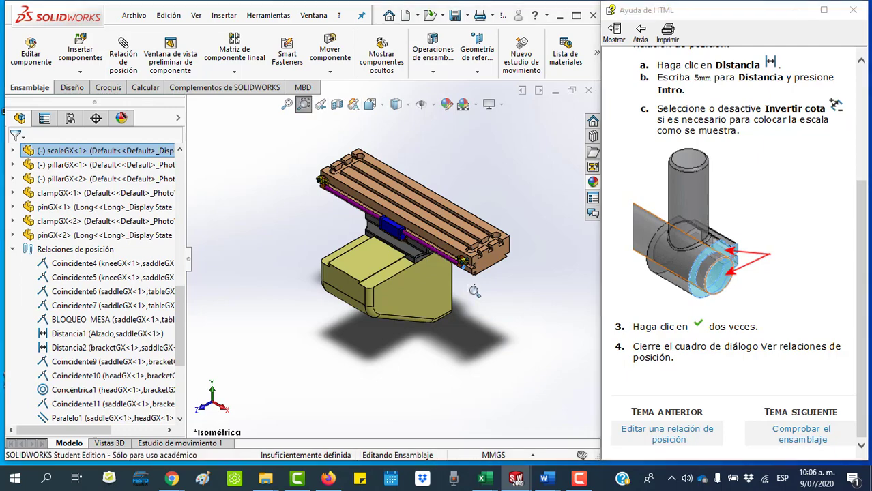
pyautogui.moveTo(450, 250); pyautogui.dragTo(490, 289)
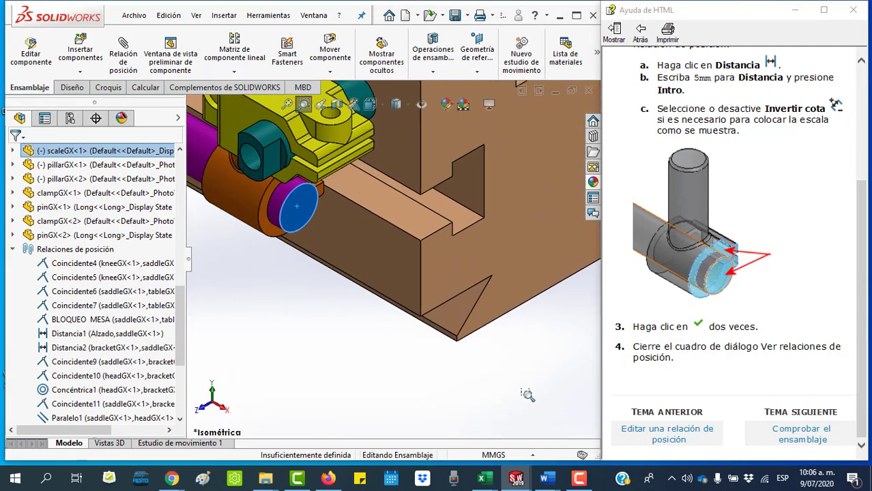
pyautogui.click(399, 386)
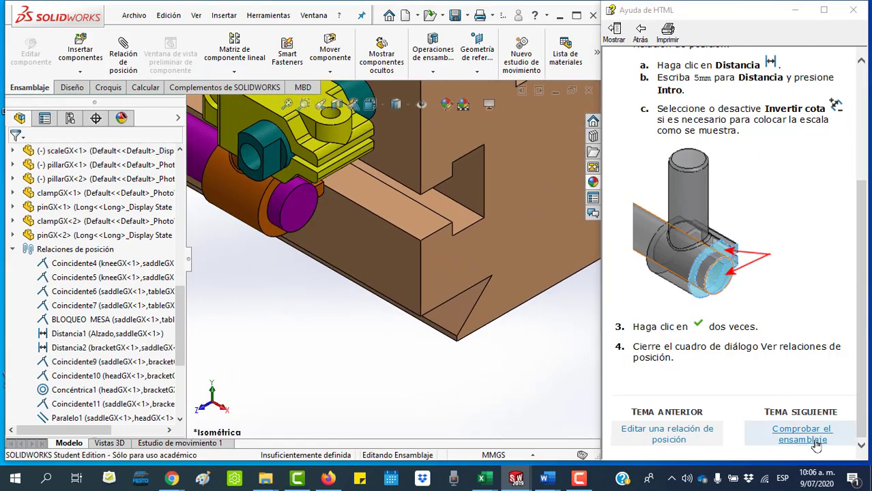
# Follow the help topics to 'Comprobación del movimiento de los componentes'
pyautogui.click(817, 440)
pyautogui.scroll(-3, 768, 345)
pyautogui.scroll(-2, 767, 344)
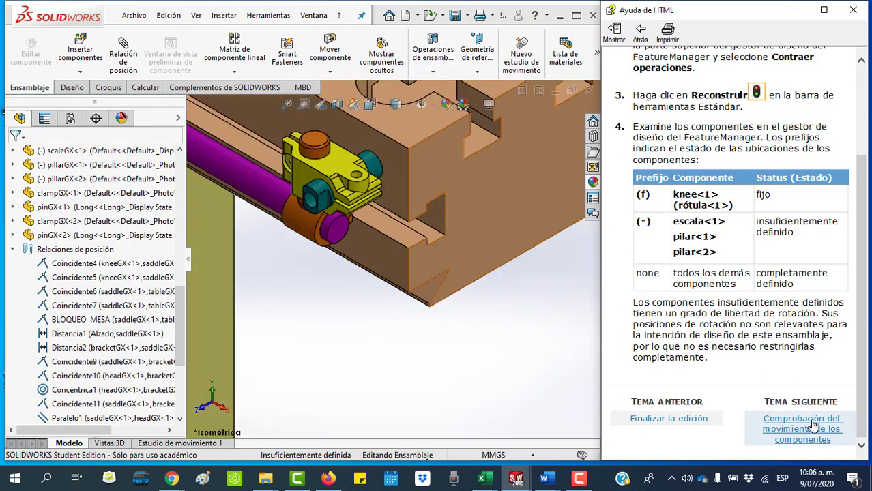
pyautogui.click(812, 426)
pyautogui.scroll(-5, 785, 301)
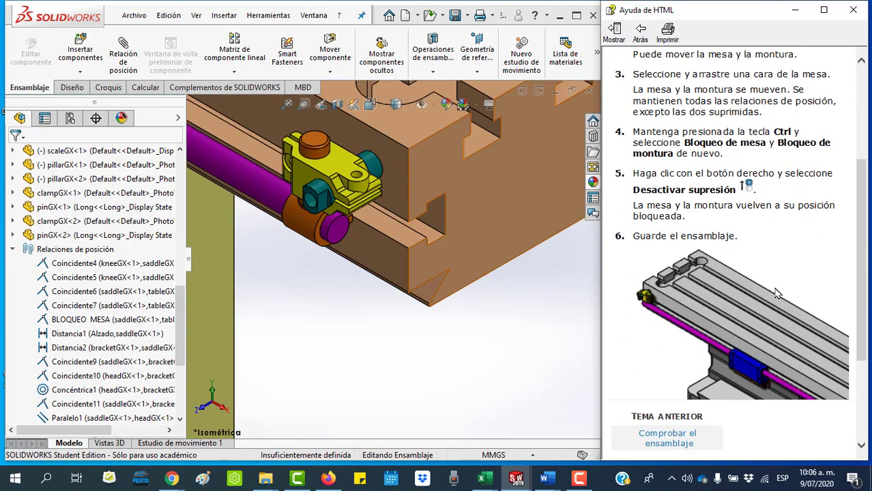
pyautogui.scroll(2, 776, 293)
pyautogui.scroll(2, 775, 283)
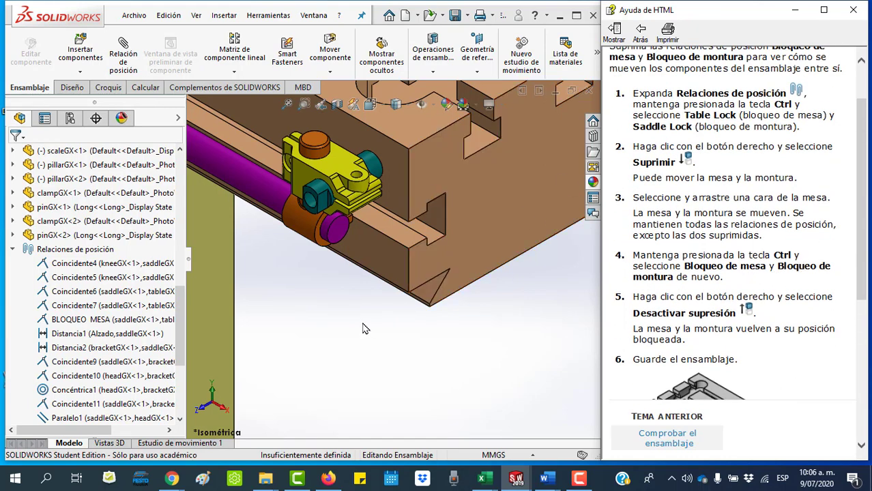
pyautogui.scroll(3, 434, 324)
# Suppress the BLOQUEO MESA and Coincidente9 mates in the mates folder
pyautogui.scroll(2, 451, 322)
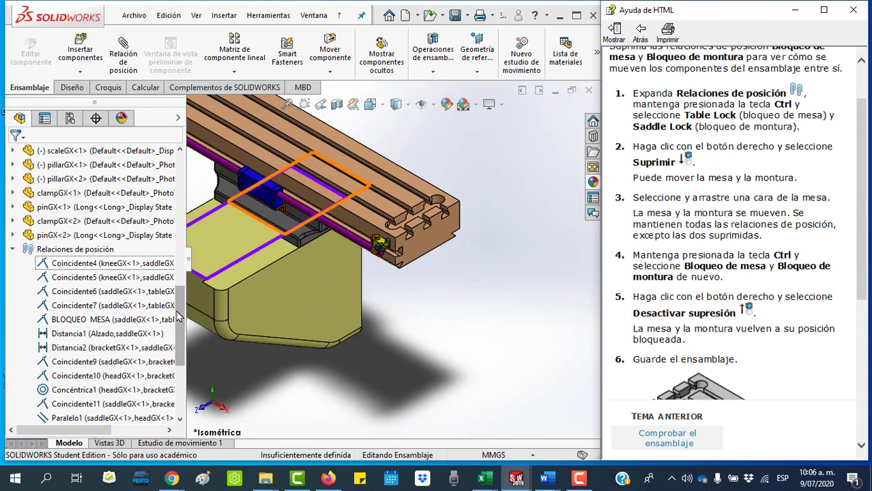
pyautogui.moveTo(179, 355); pyautogui.dragTo(172, 404)
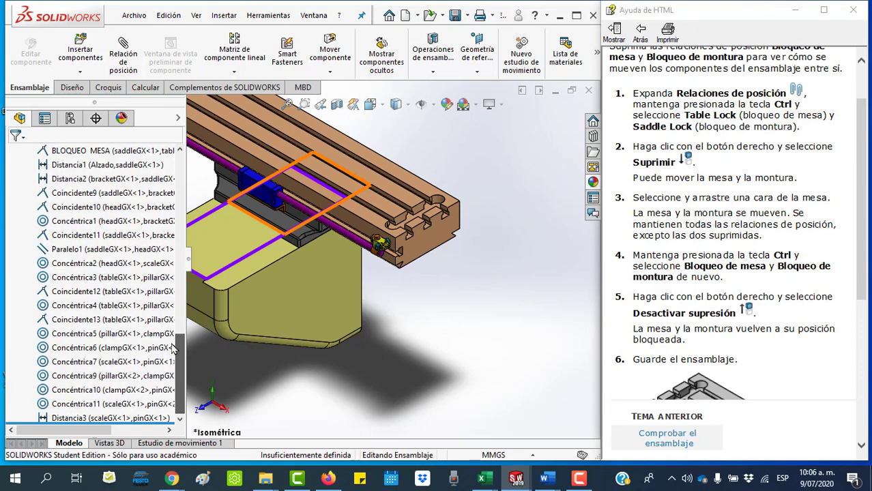
pyautogui.scroll(3, 137, 307)
pyautogui.scroll(1, 110, 286)
pyautogui.click(86, 265)
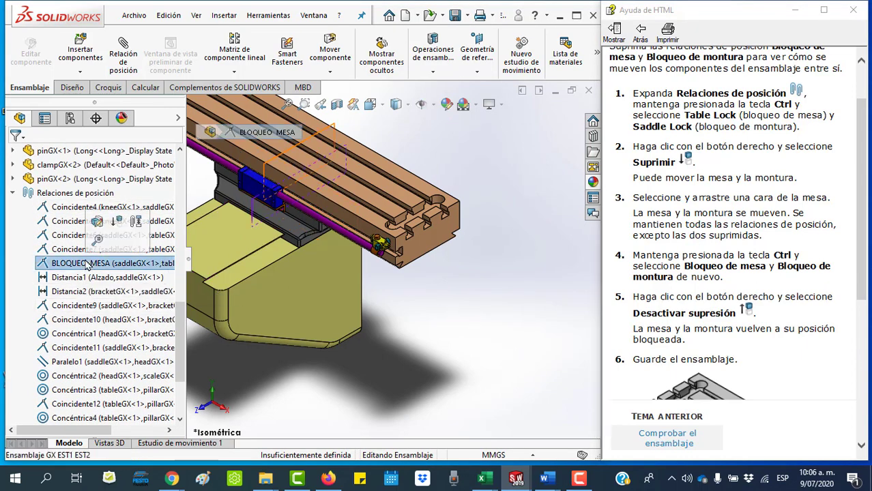
pyautogui.keyDown('ctrl'); pyautogui.click(102, 267); pyautogui.keyUp('ctrl')
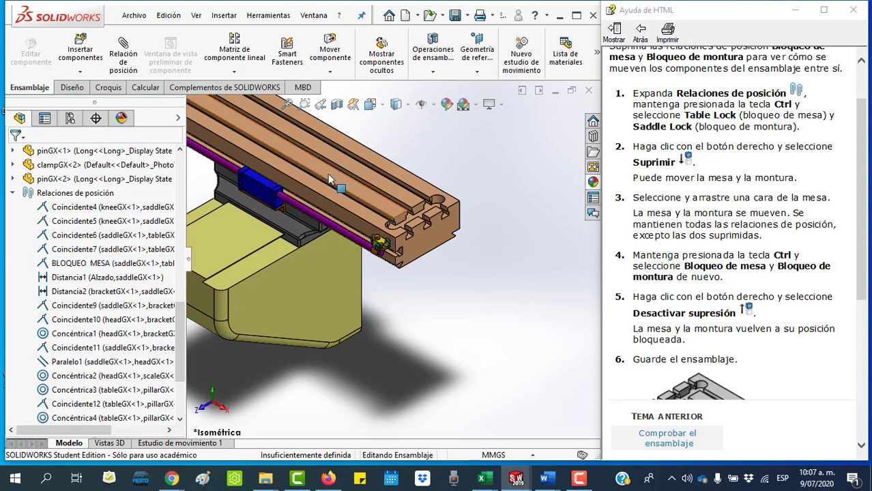
pyautogui.click(99, 266)
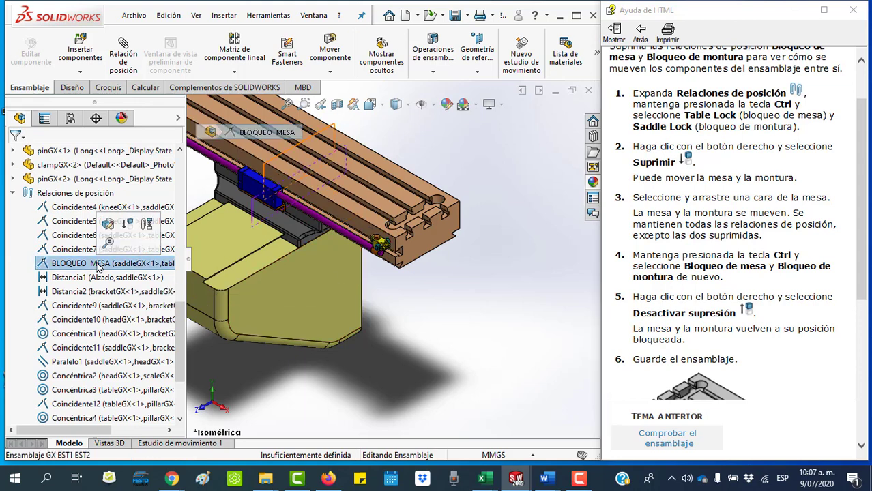
pyautogui.click(127, 226)
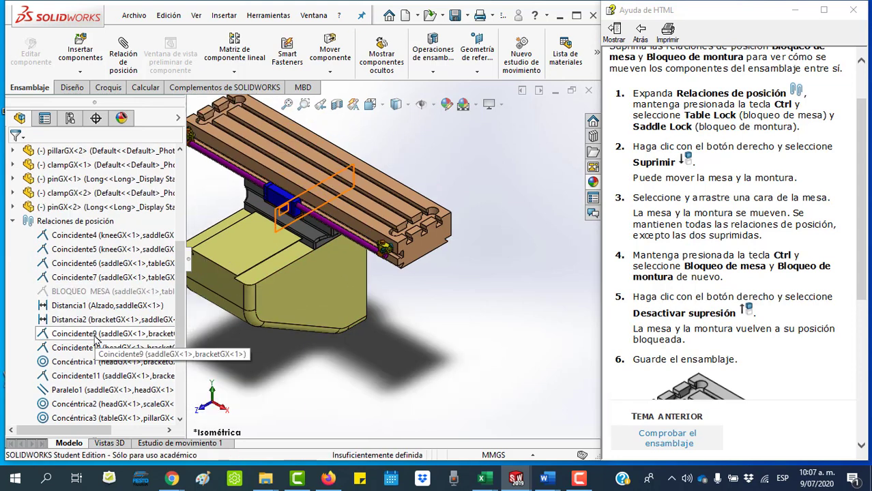
pyautogui.click(94, 332)
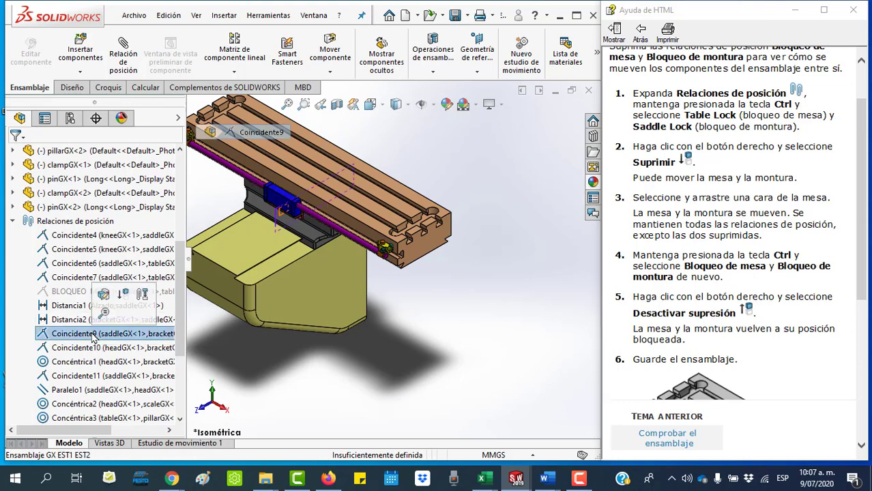
pyautogui.click(123, 295)
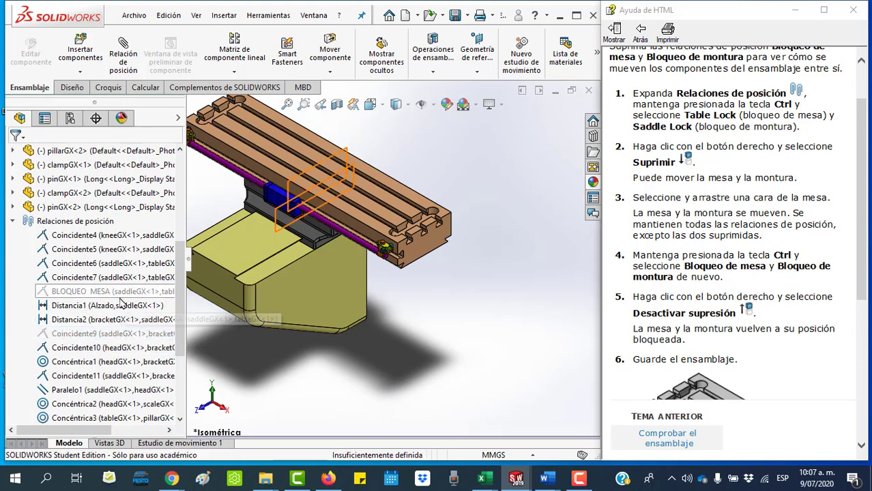
# Drag the saddle and table to test motion, sliding the table slightly along its rail
pyautogui.moveTo(311, 236); pyautogui.dragTo(290, 249)
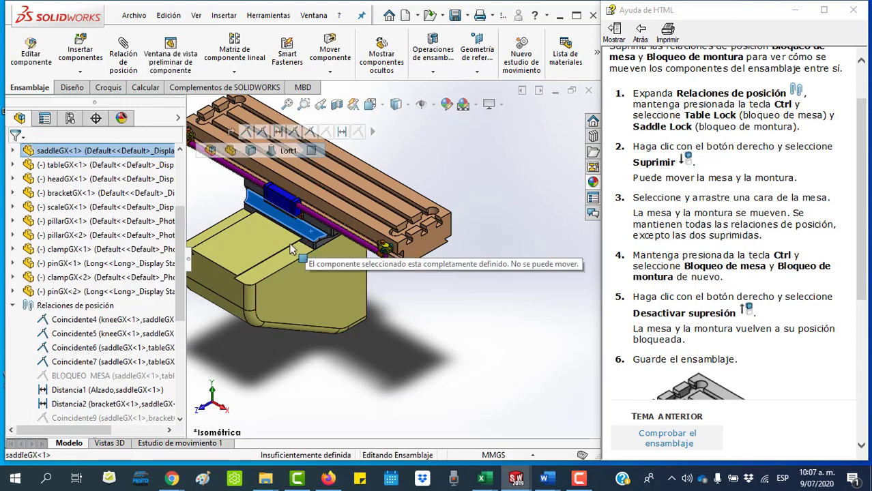
pyautogui.moveTo(349, 208)
pyautogui.mouseDown()
pyautogui.moveTo(335, 207)
pyautogui.moveTo(351, 220)
pyautogui.mouseUp()
pyautogui.press('Escape')
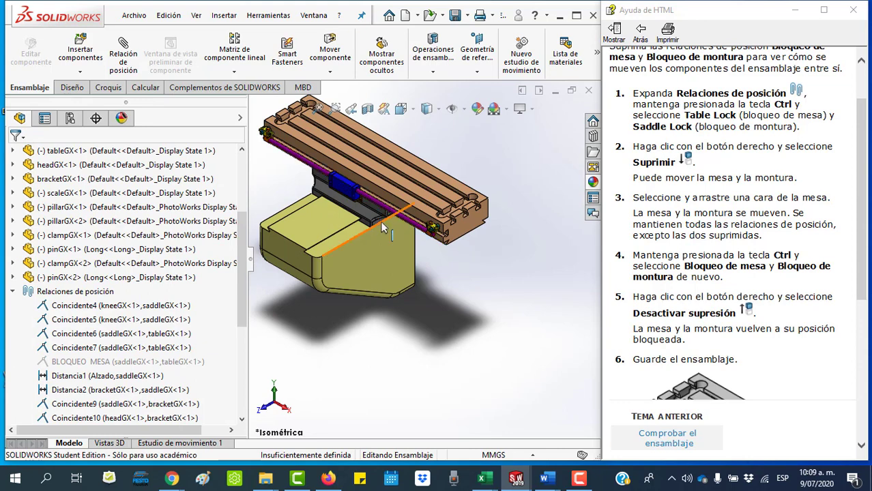
# Suppress the 320.00 Distancia1 mate and slide the table along its rail
pyautogui.click(101, 379)
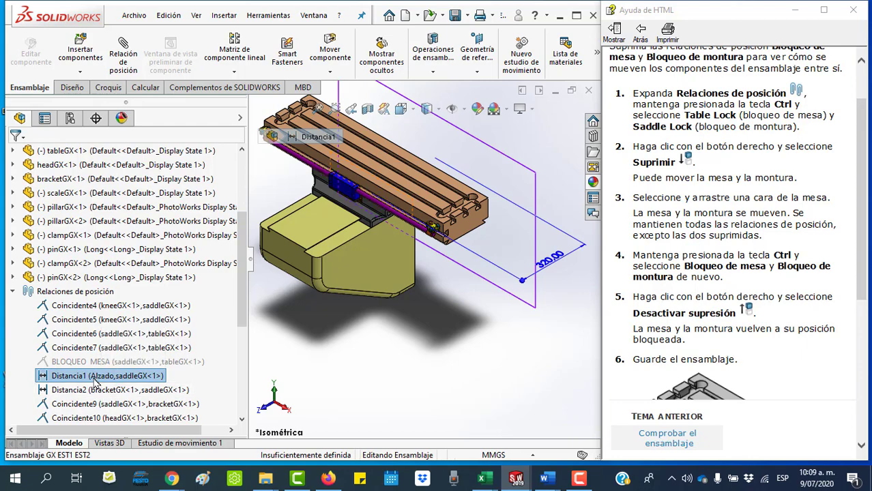
pyautogui.rightClick(96, 379)
pyautogui.click(344, 405)
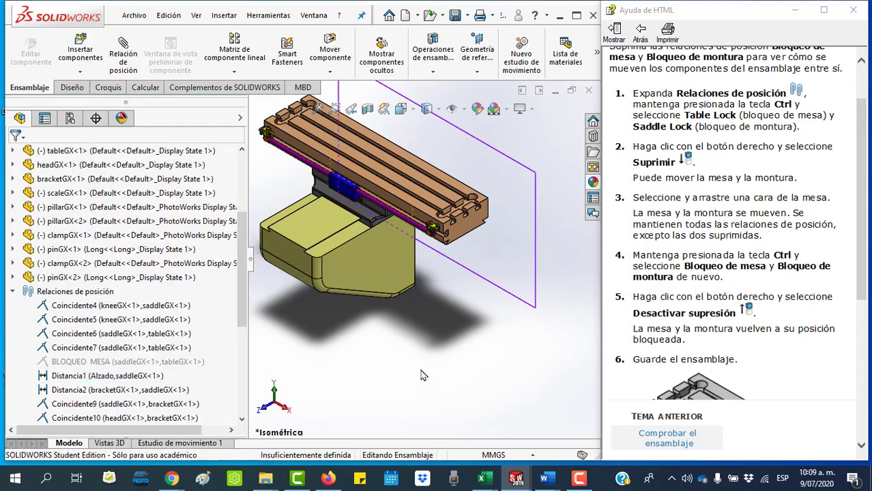
pyautogui.click(95, 379)
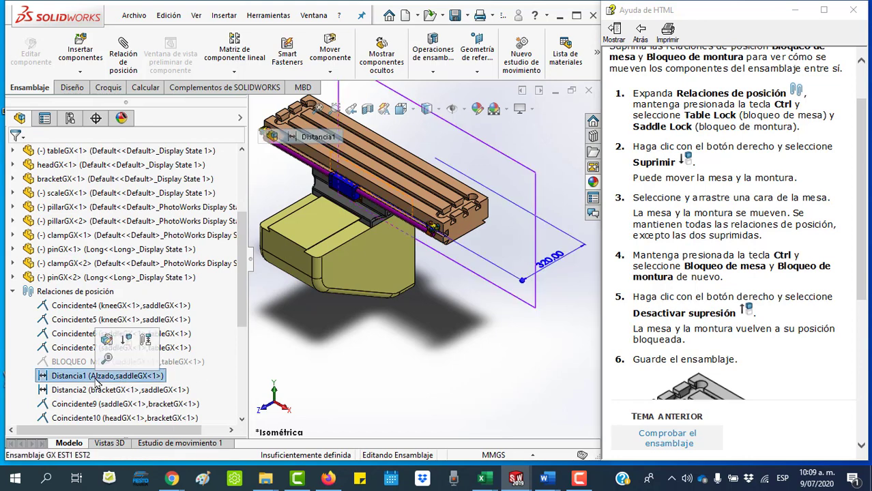
pyautogui.click(127, 335)
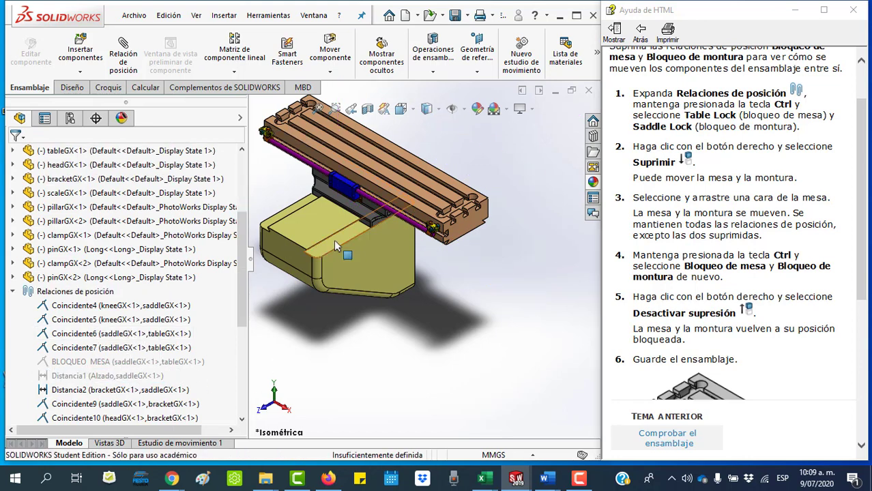
pyautogui.moveTo(385, 183)
pyautogui.mouseDown()
pyautogui.moveTo(335, 196)
pyautogui.moveTo(354, 165)
pyautogui.moveTo(319, 168)
pyautogui.moveTo(341, 191)
pyautogui.moveTo(412, 197)
pyautogui.moveTo(340, 206)
pyautogui.moveTo(413, 213)
pyautogui.moveTo(304, 177)
pyautogui.moveTo(384, 207)
pyautogui.moveTo(327, 202)
pyautogui.moveTo(363, 214)
pyautogui.moveTo(376, 202)
pyautogui.mouseUp()
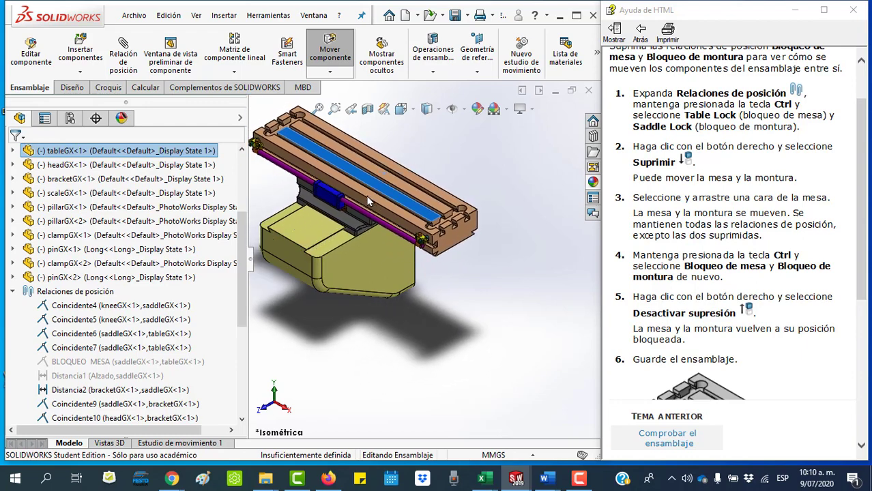
# Zoom to fit the whole assembly, then rebuild and save it
pyautogui.click(756, 346)
pyautogui.scroll(-5, 749, 314)
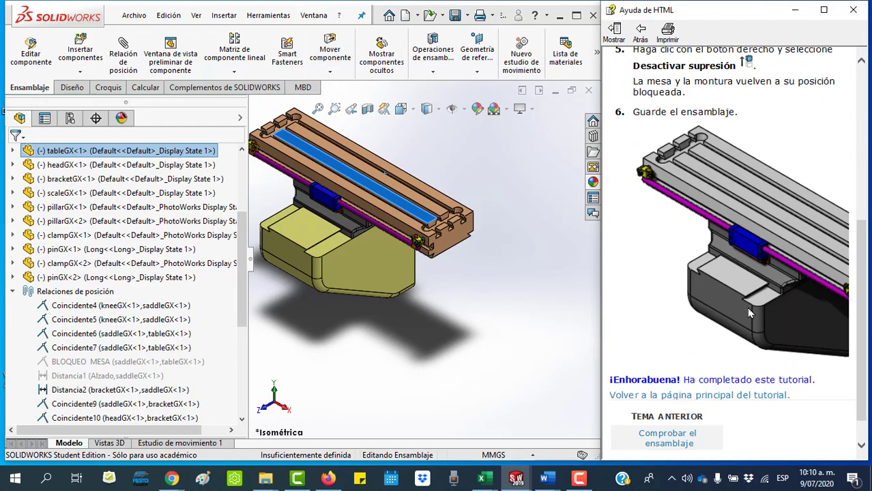
pyautogui.scroll(-1, 755, 346)
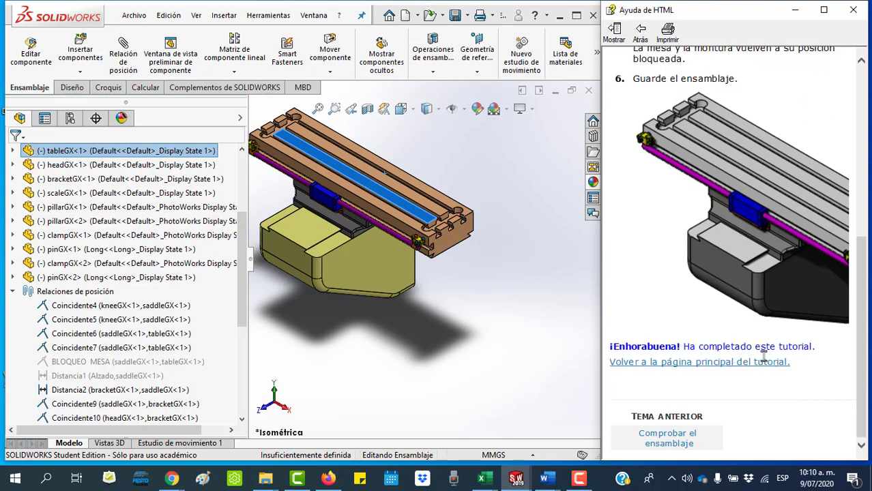
pyautogui.click(317, 108)
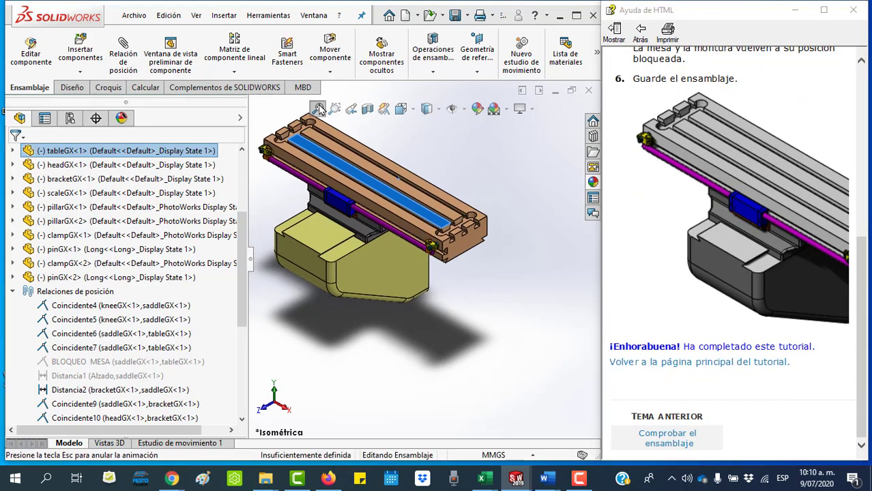
pyautogui.click(451, 17)
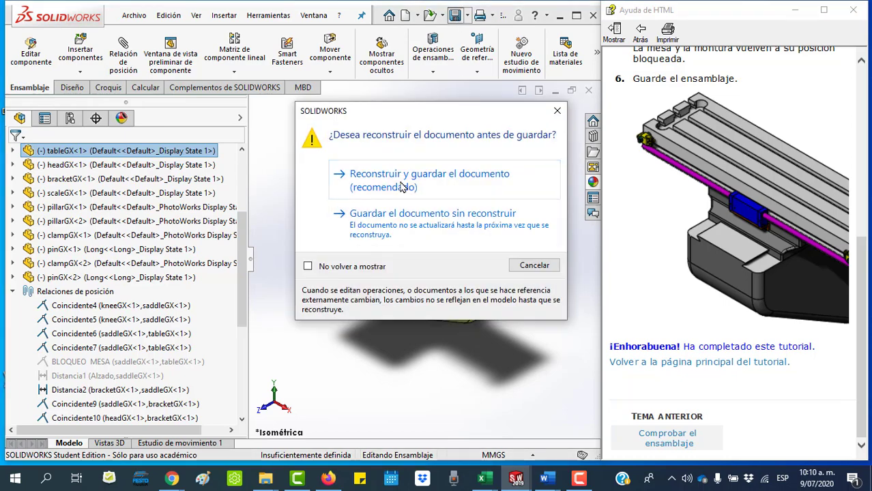
pyautogui.click(402, 182)
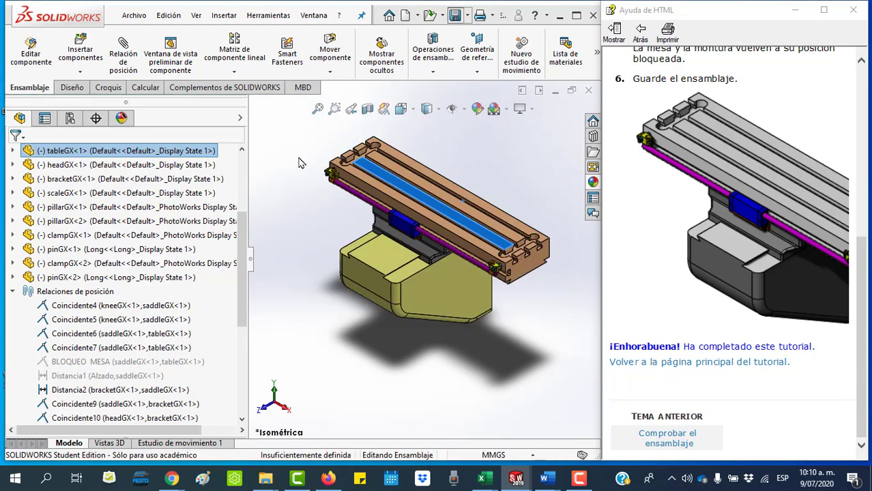